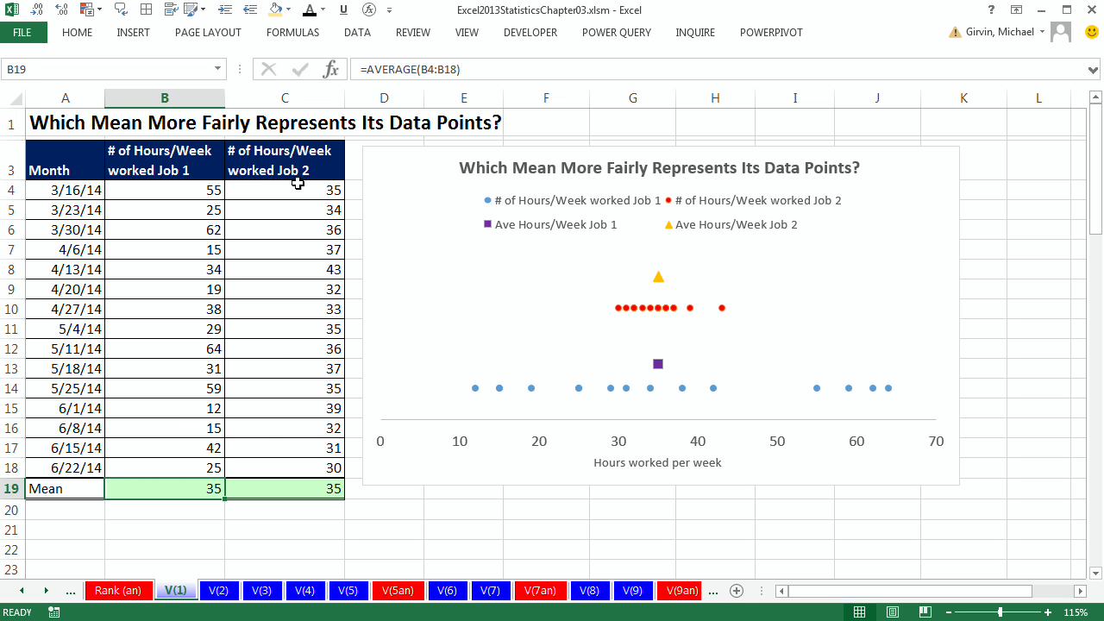
Step: Inspect the AVERAGE formulas behind both jobs' Mean cells on the V(1) sheet
{"action": "double_click", "coordinate": [192, 491]}
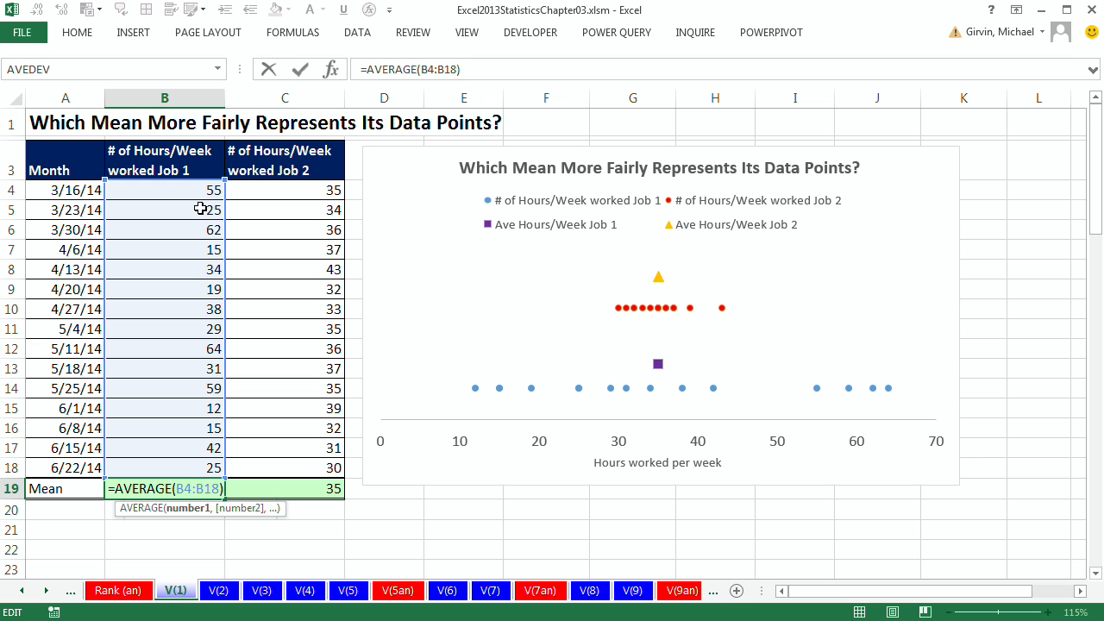
{"action": "key", "text": "Escape"}
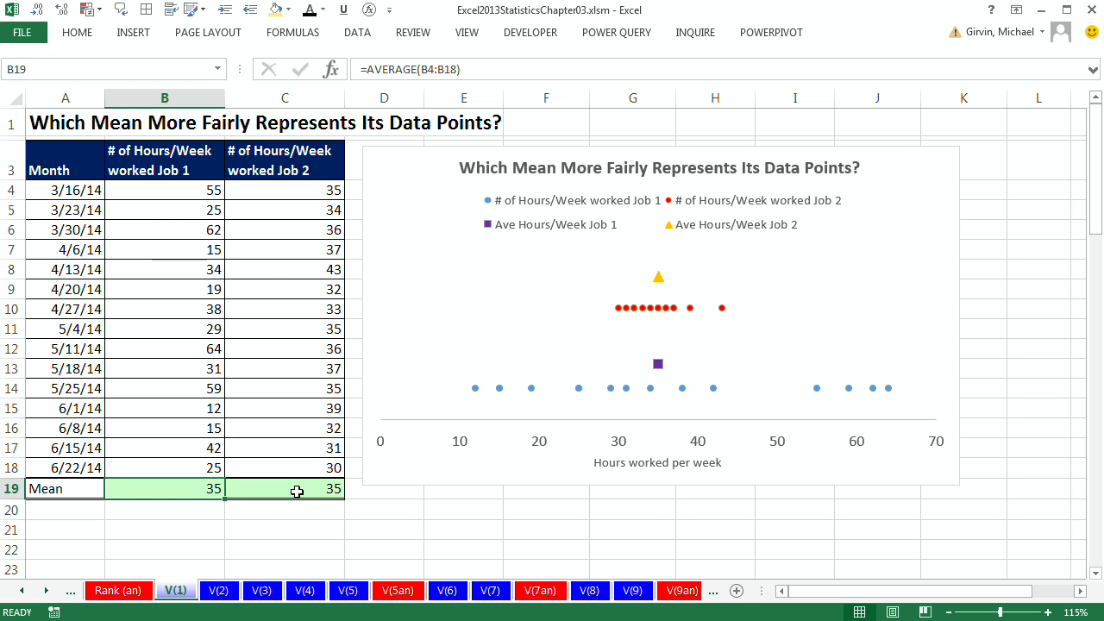
{"action": "double_click", "coordinate": [295, 495]}
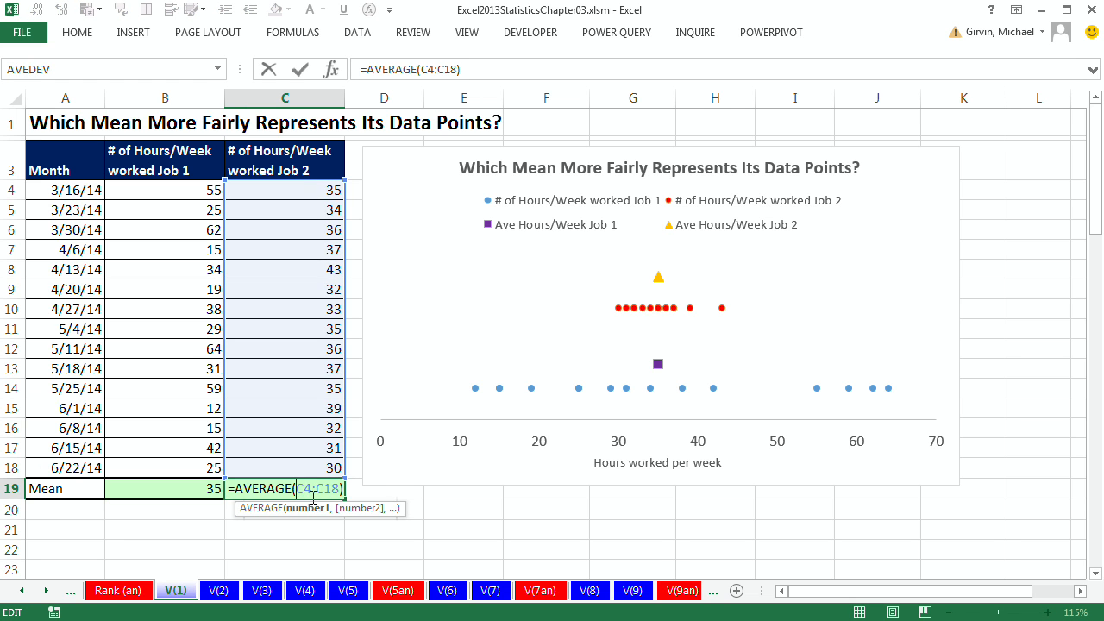
{"action": "key", "text": "Escape"}
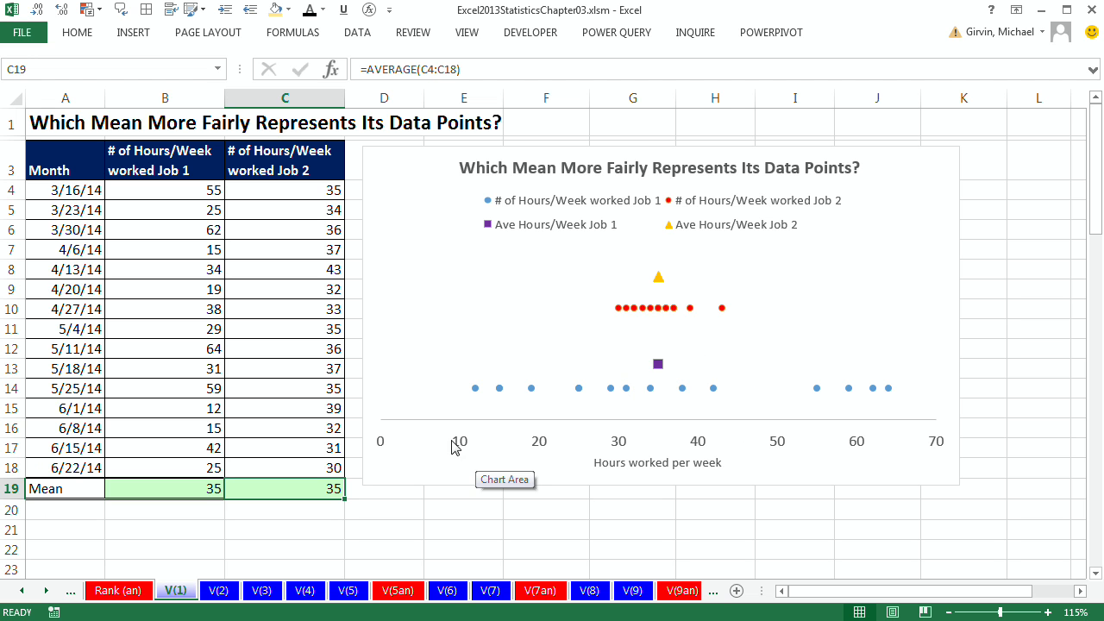
Step: Examine the two average markers and the data points of each job on the chart
{"action": "left_click", "coordinate": [658, 367]}
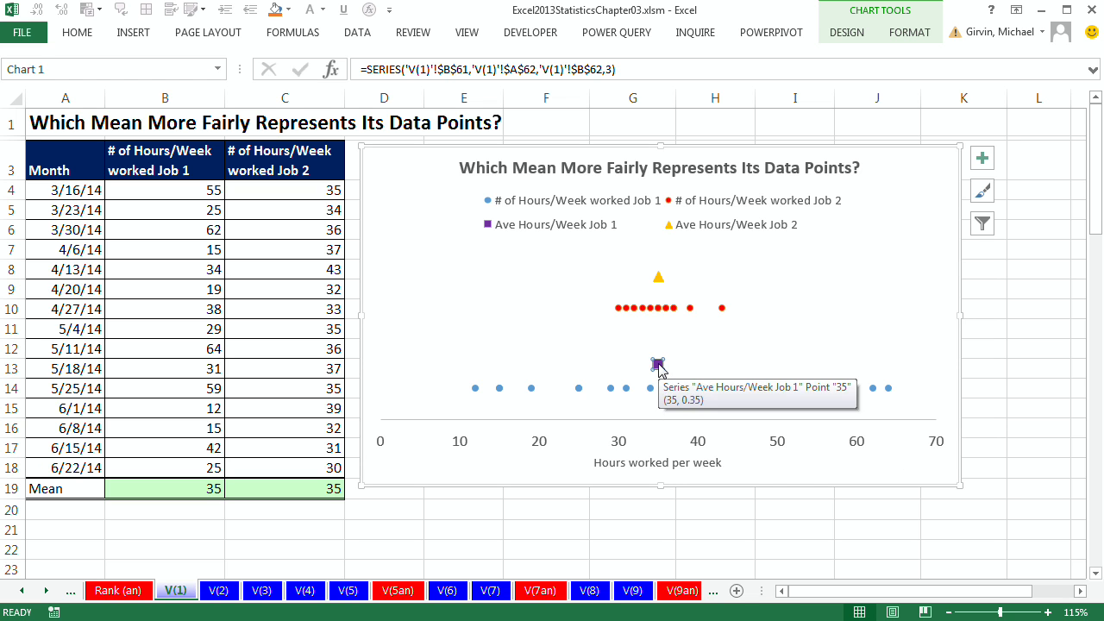
{"action": "left_click", "coordinate": [660, 278]}
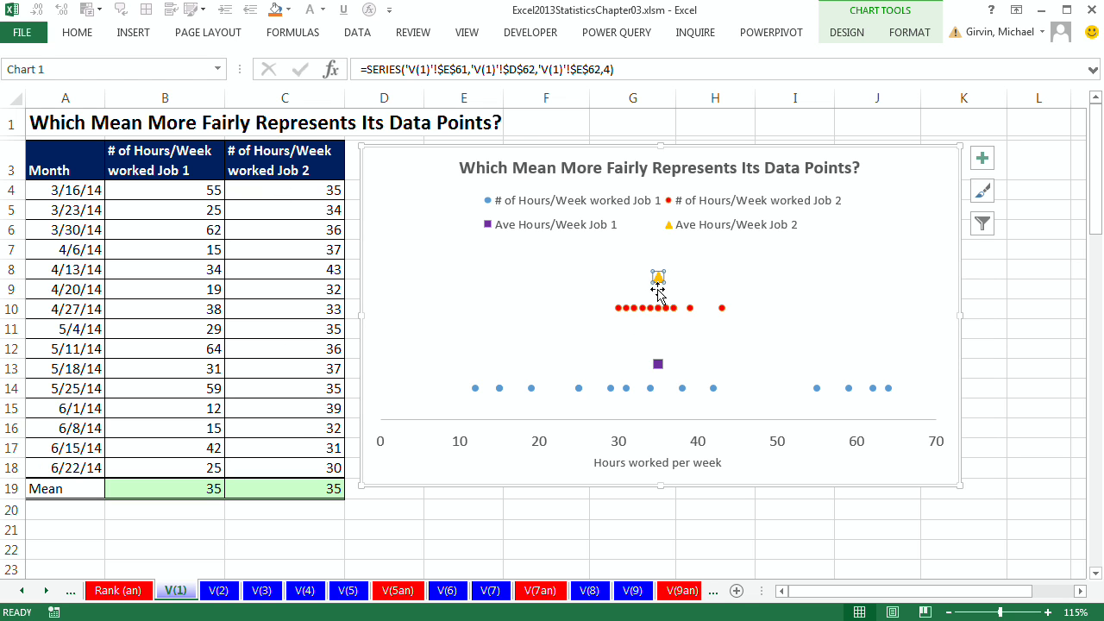
{"action": "mouse_move", "coordinate": [660, 289]}
{"action": "mouse_move", "coordinate": [618, 316]}
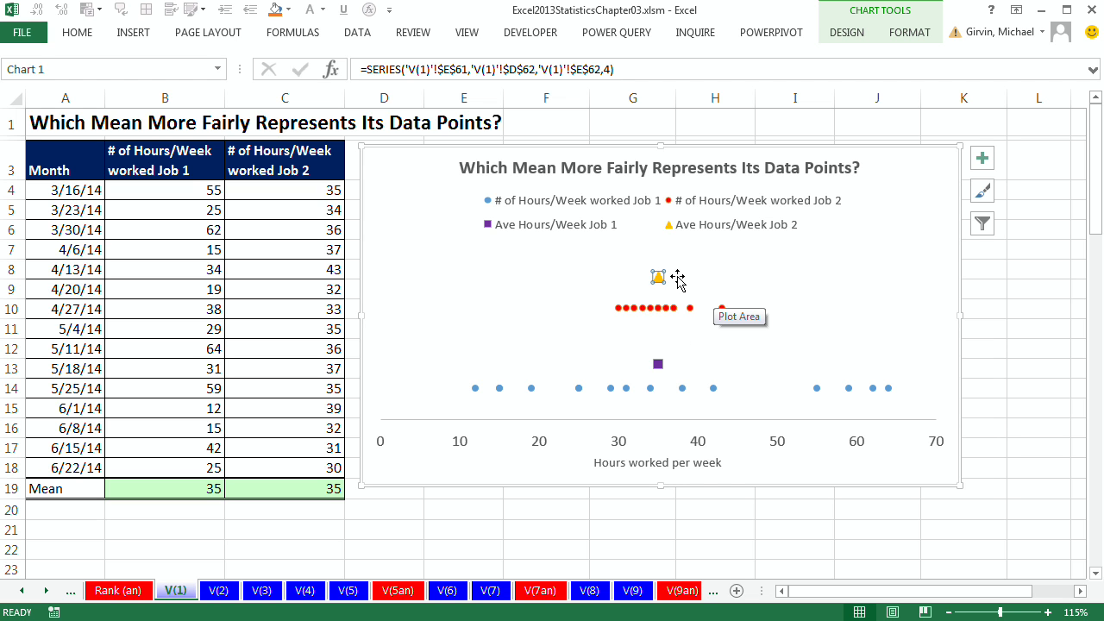
{"action": "left_click", "coordinate": [658, 365]}
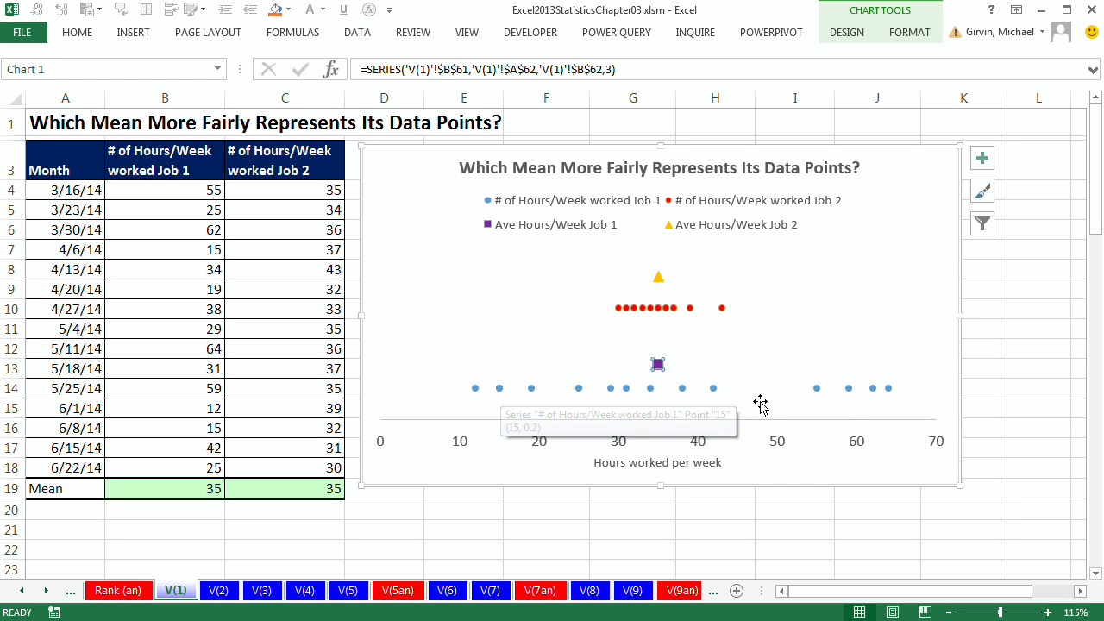
{"action": "mouse_move", "coordinate": [853, 396]}
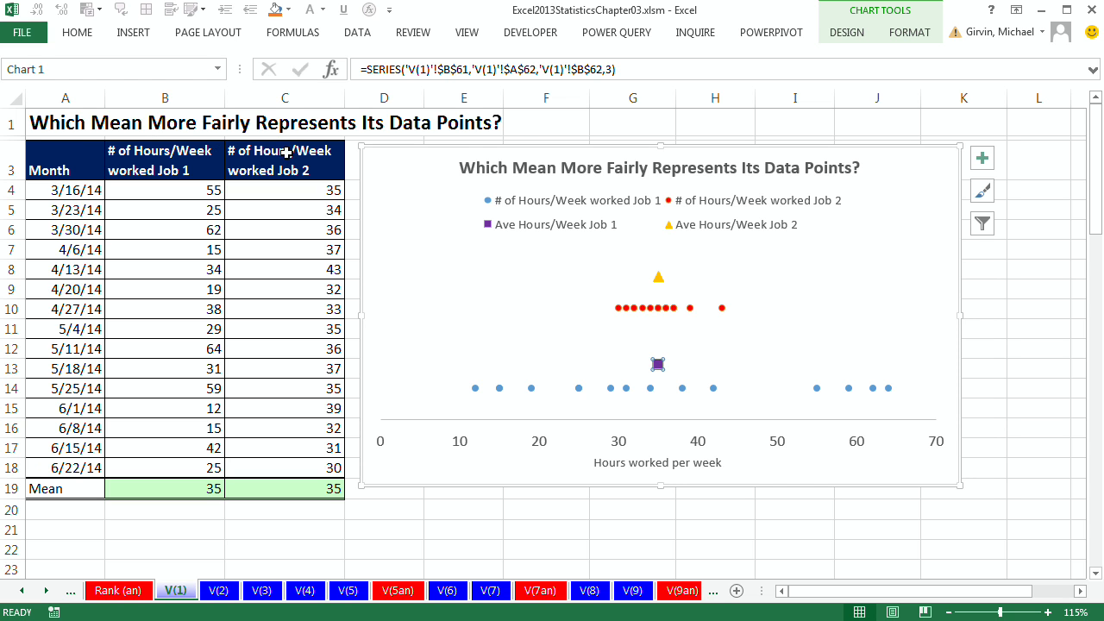
{"action": "left_click", "coordinate": [658, 278]}
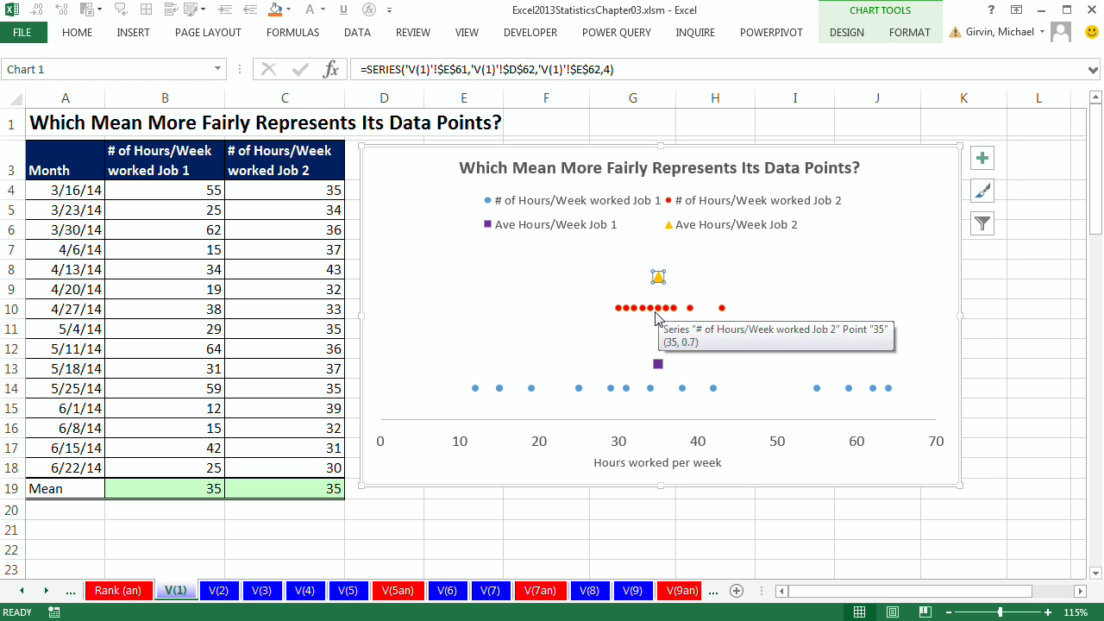
{"action": "mouse_move", "coordinate": [661, 282]}
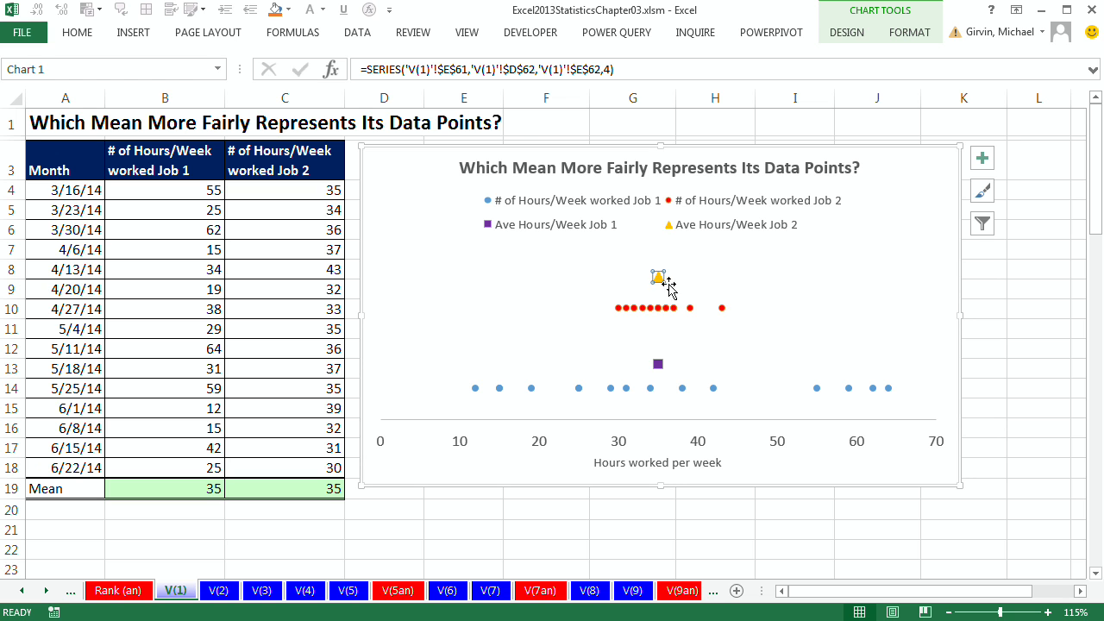
{"action": "mouse_move", "coordinate": [694, 307]}
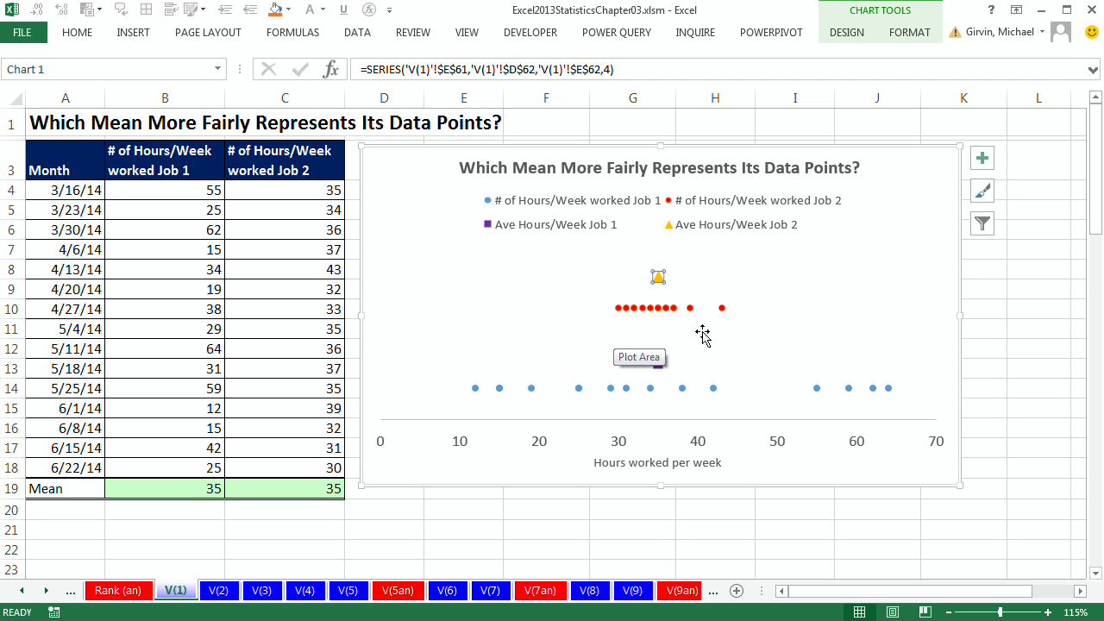
Step: On the V(2) sheet, inspect both gas price columns, their Xbar AVERAGE formulas and the chart's mean markers
{"action": "left_click", "coordinate": [221, 591]}
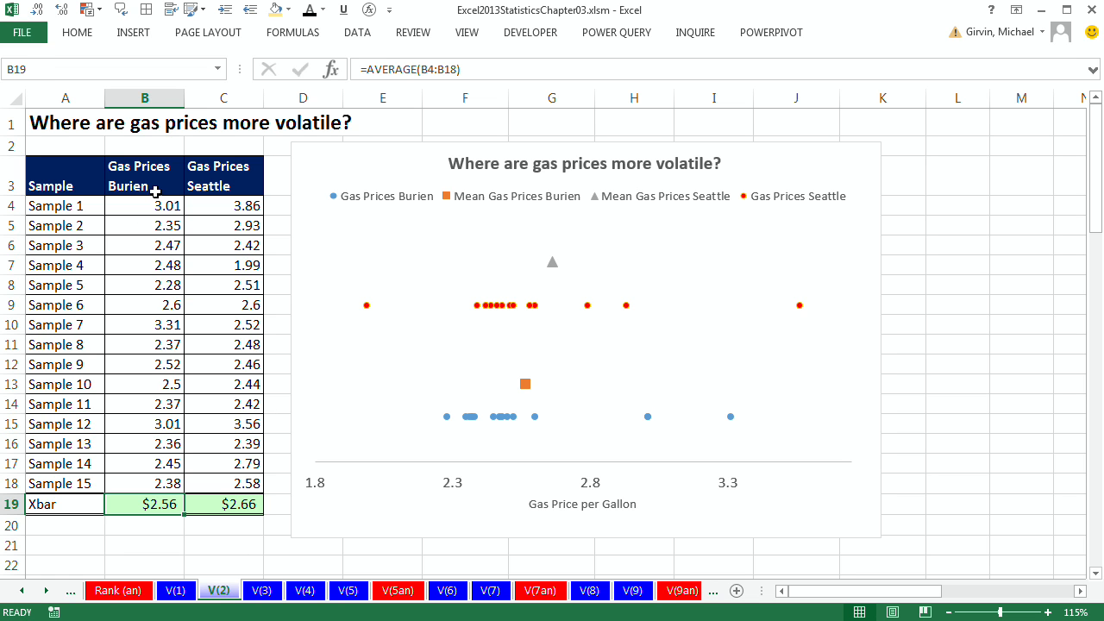
{"action": "left_click_drag", "start_coordinate": [154, 183], "coordinate": [170, 496]}
{"action": "double_click", "coordinate": [173, 504]}
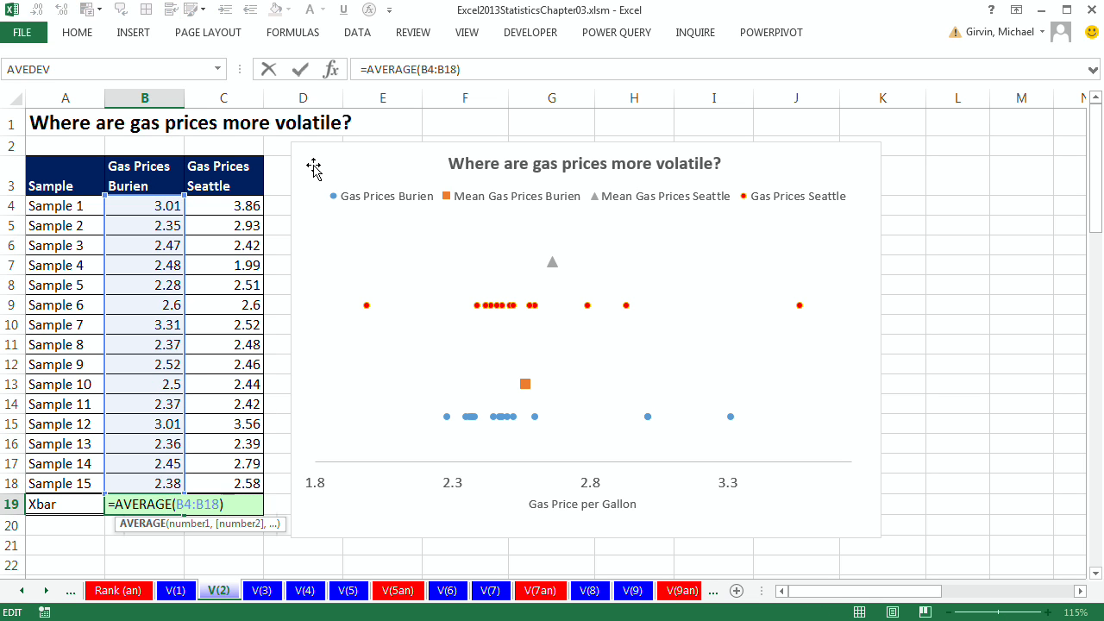
{"action": "key", "text": "ctrl+Return"}
{"action": "key", "text": "ctrl+c"}
{"action": "left_click_drag", "start_coordinate": [219, 178], "coordinate": [237, 477]}
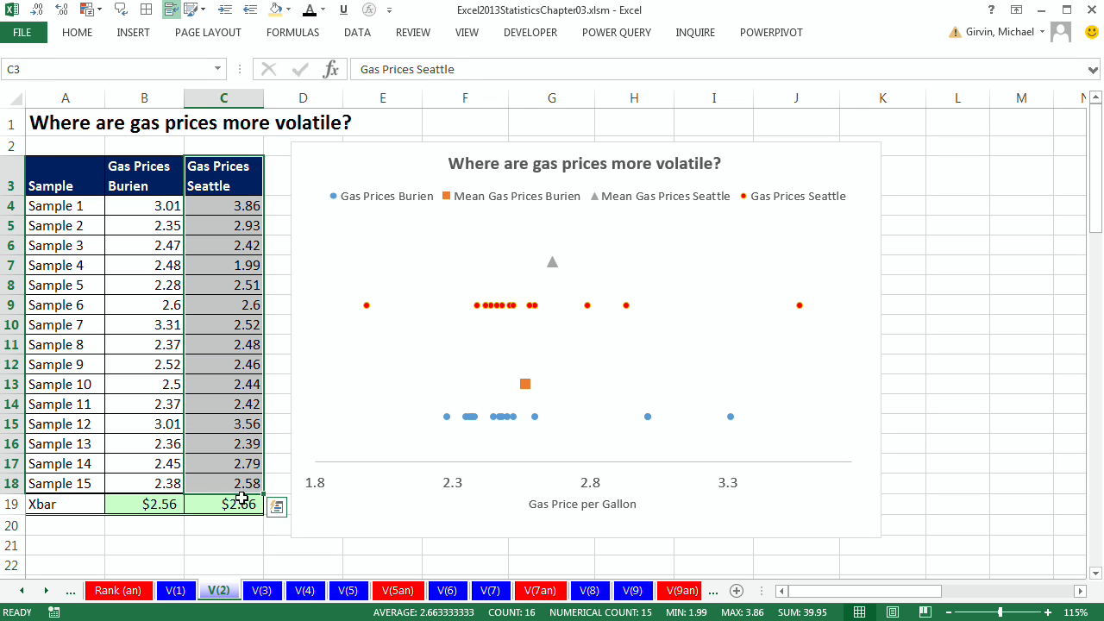
{"action": "left_click", "coordinate": [238, 505]}
{"action": "double_click", "coordinate": [240, 505]}
{"action": "key", "text": "ctrl+Return"}
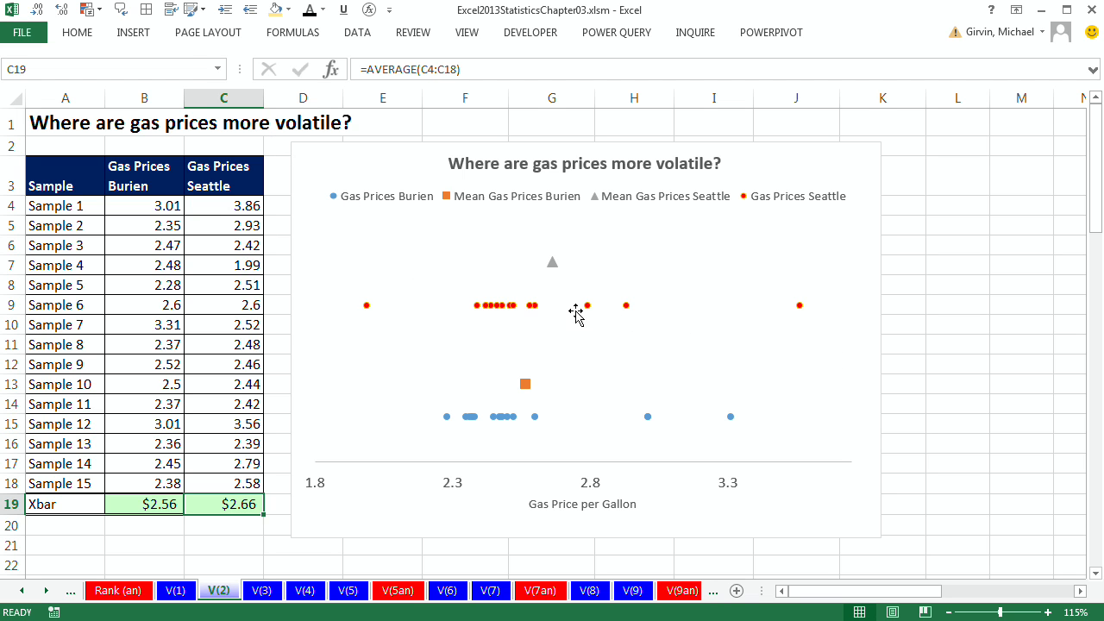
{"action": "left_click", "coordinate": [553, 263]}
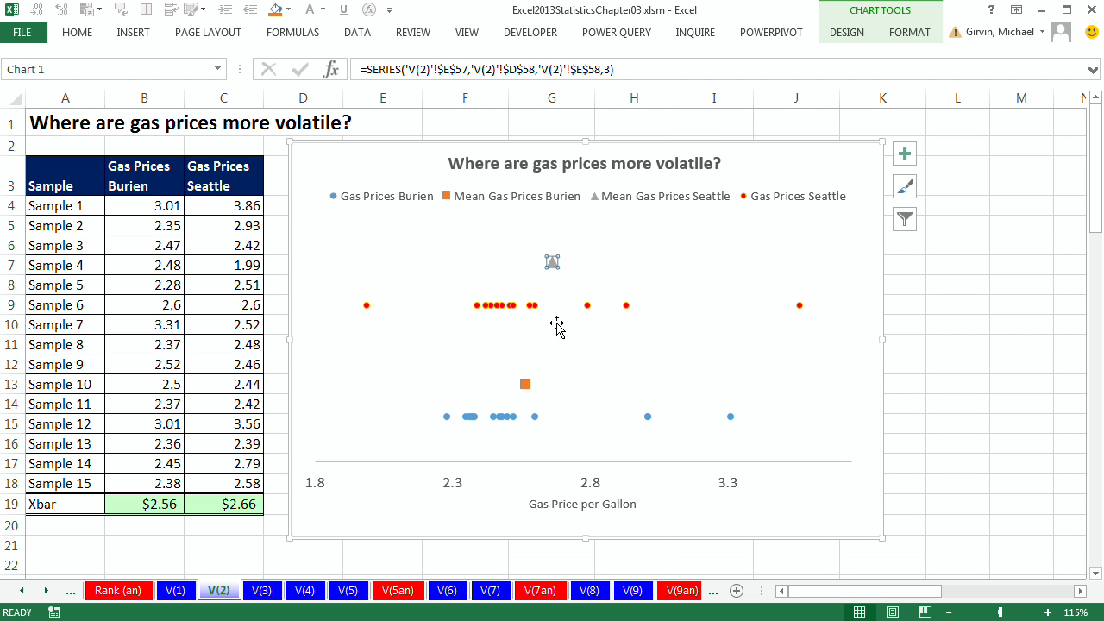
{"action": "left_click", "coordinate": [525, 384]}
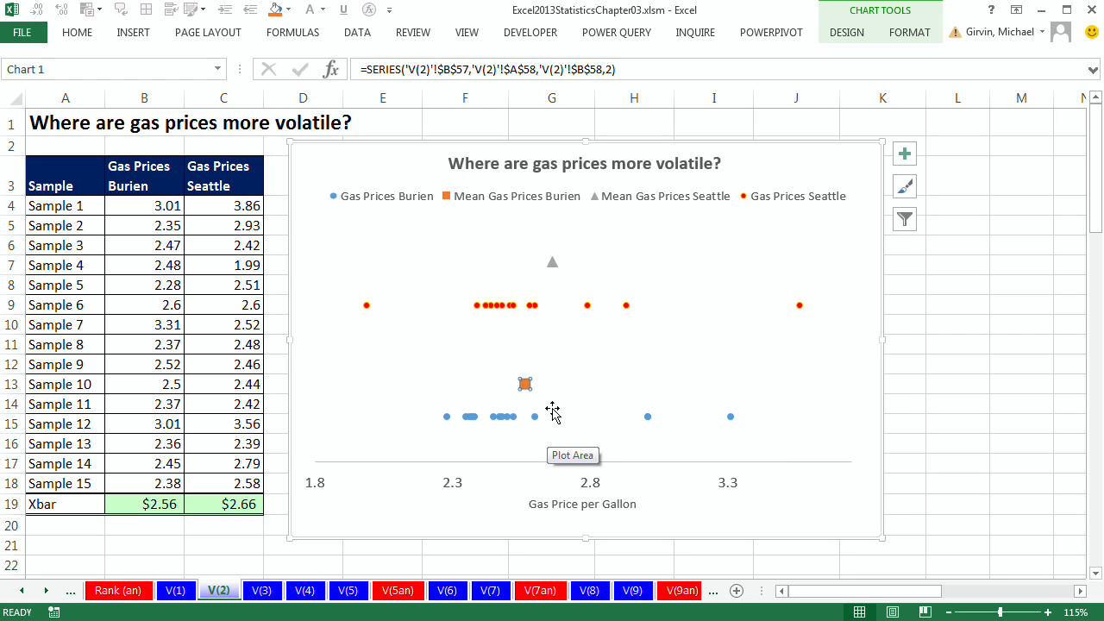
Step: On the V(3) sheet, inspect both suppliers' days-to-fill data, their means and the chart's markers
{"action": "left_click", "coordinate": [262, 591]}
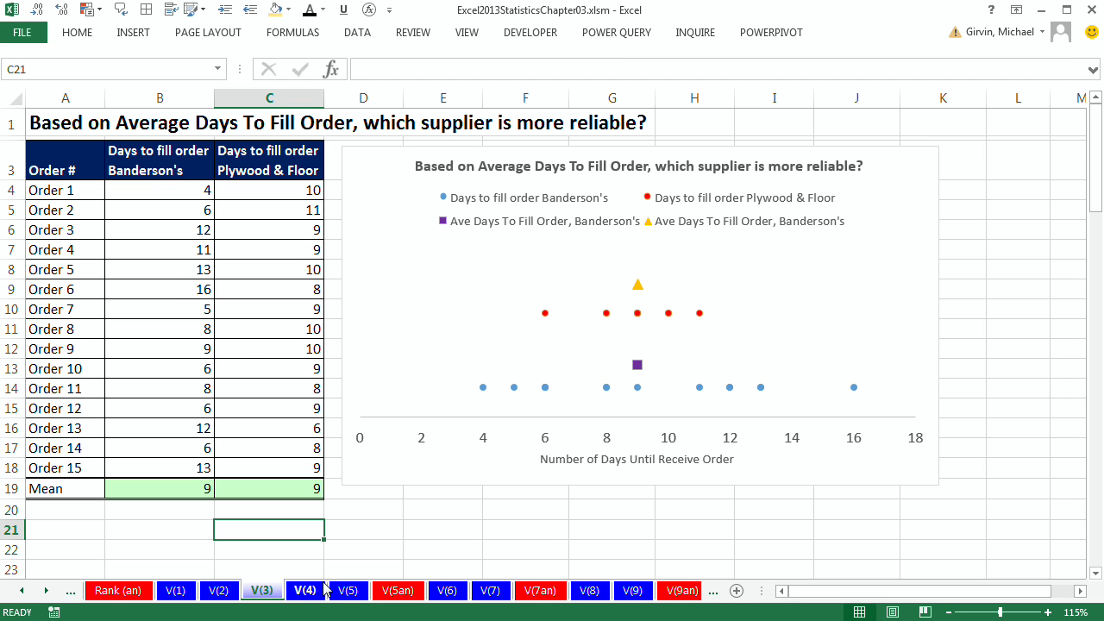
{"action": "left_click_drag", "start_coordinate": [158, 172], "coordinate": [176, 466]}
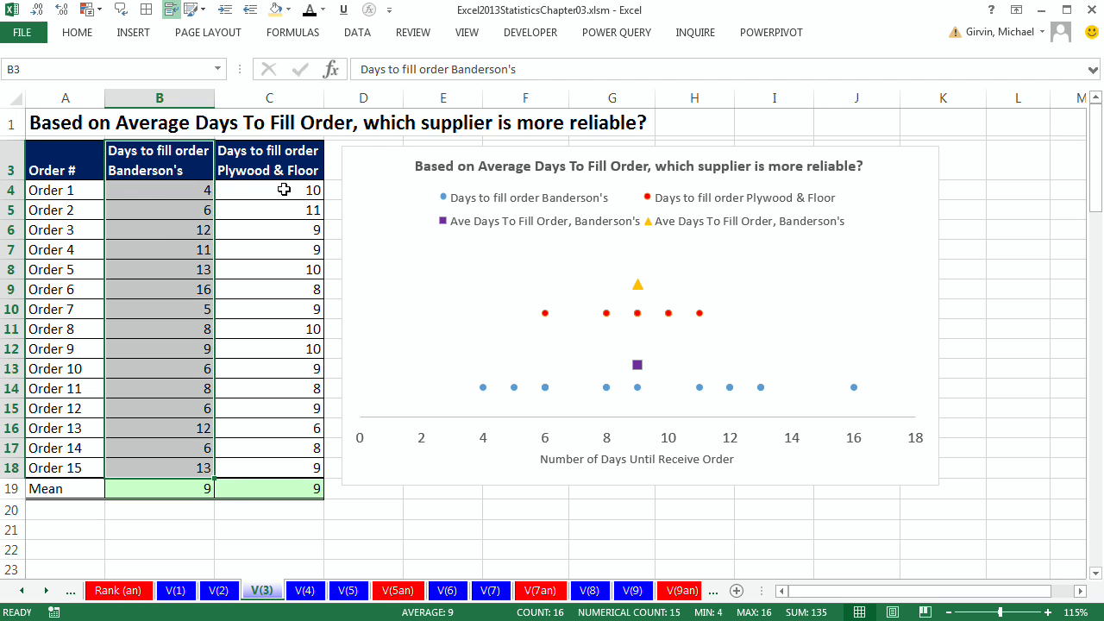
{"action": "left_click", "coordinate": [183, 486]}
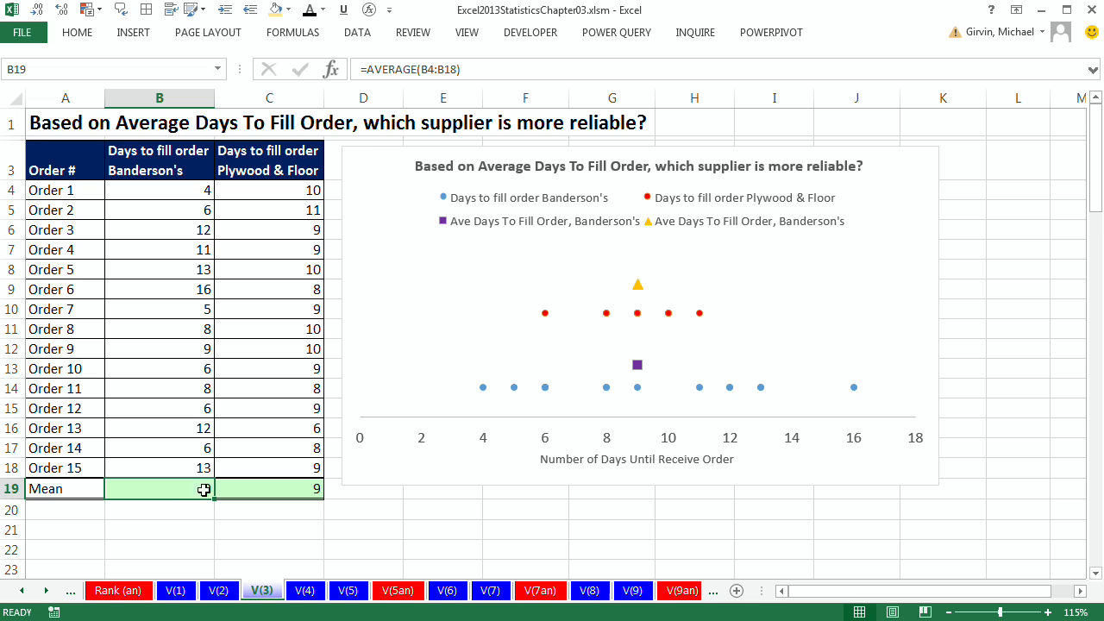
{"action": "left_click_drag", "start_coordinate": [310, 489], "coordinate": [311, 489]}
{"action": "left_click", "coordinate": [310, 489]}
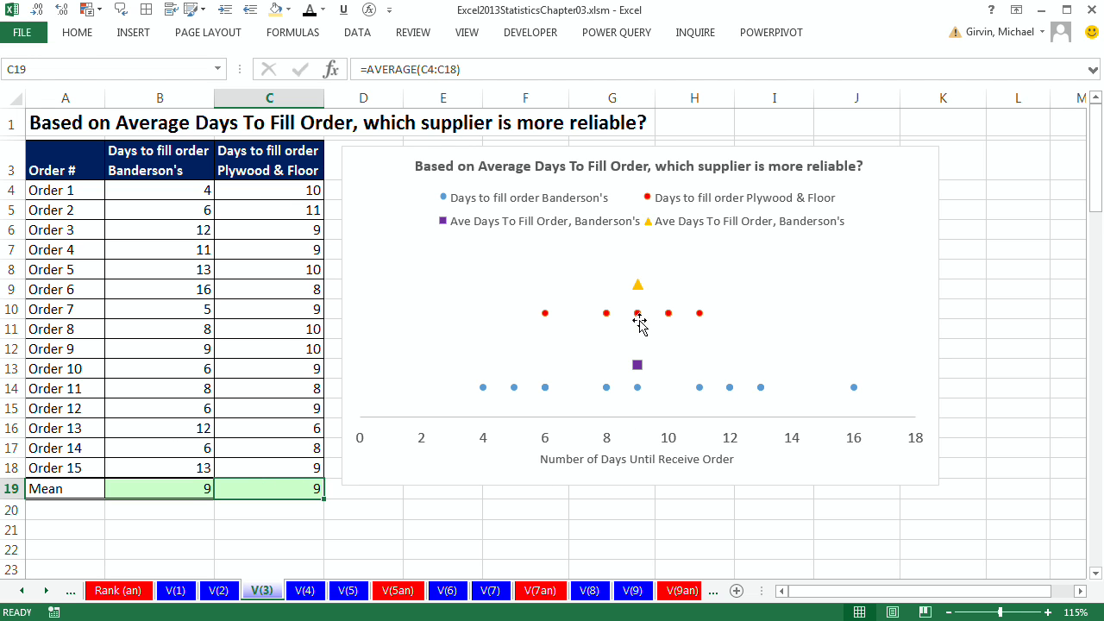
{"action": "left_click", "coordinate": [638, 287]}
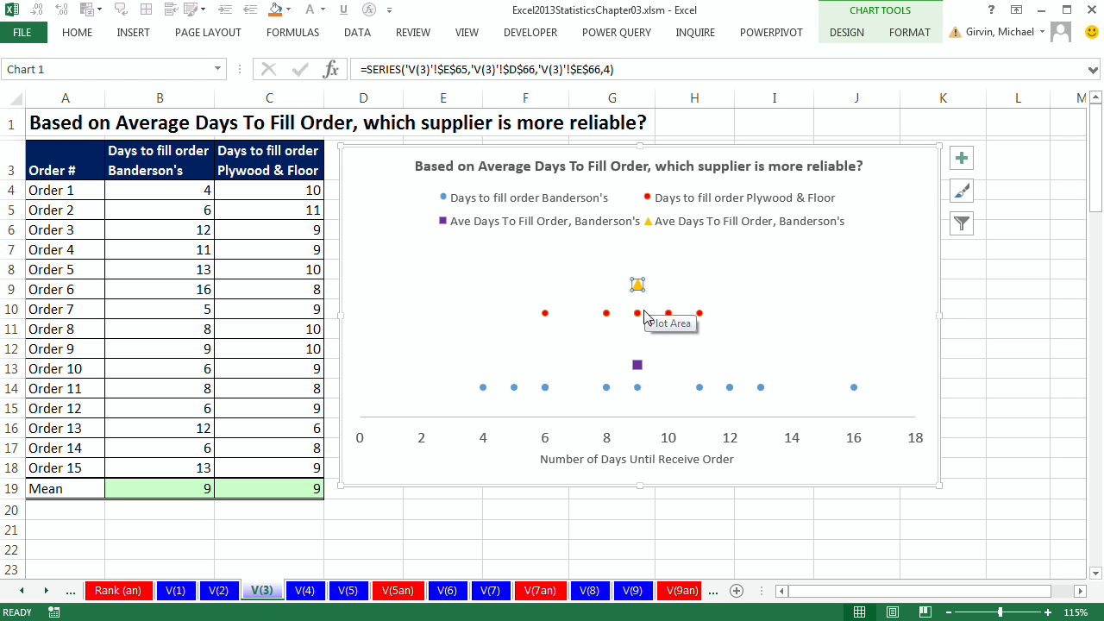
{"action": "left_click", "coordinate": [638, 366]}
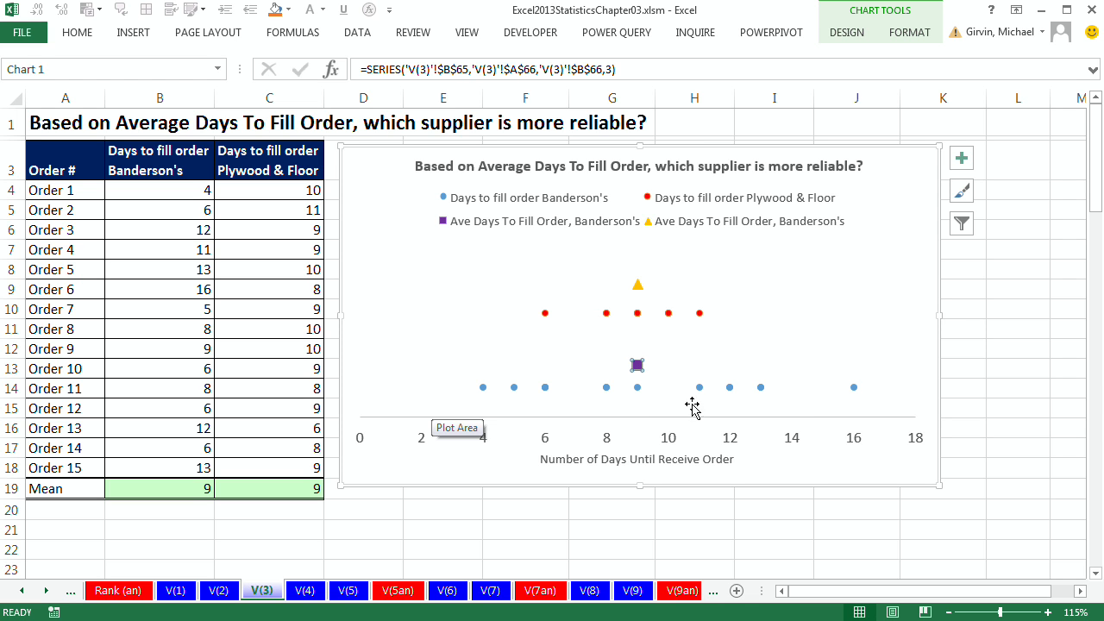
{"action": "mouse_move", "coordinate": [484, 394]}
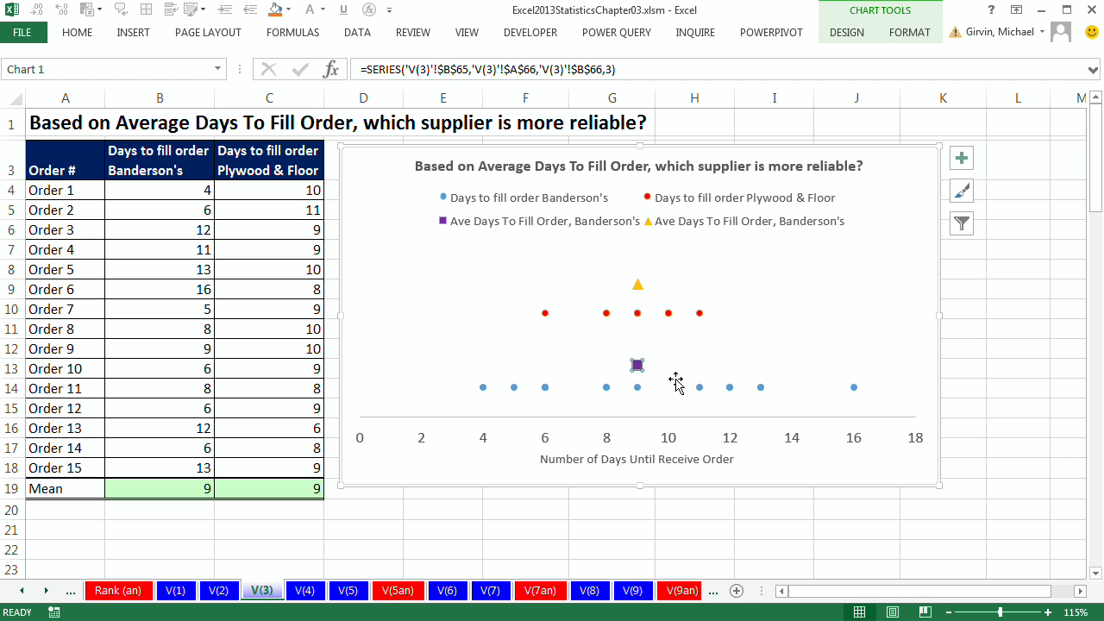
{"action": "mouse_move", "coordinate": [854, 395]}
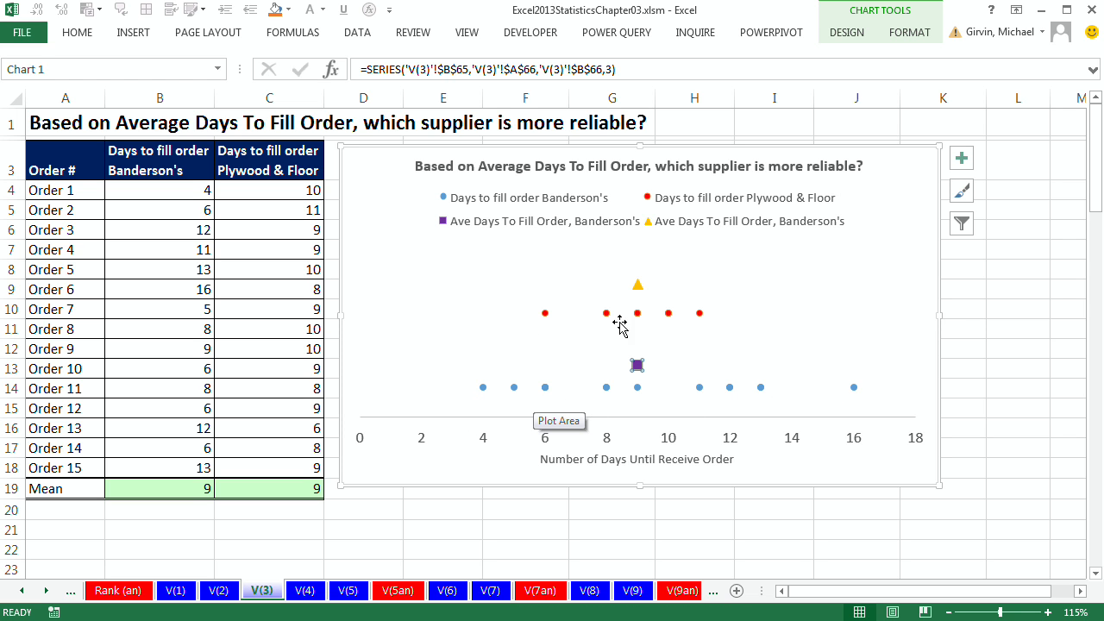
{"action": "left_click", "coordinate": [668, 314]}
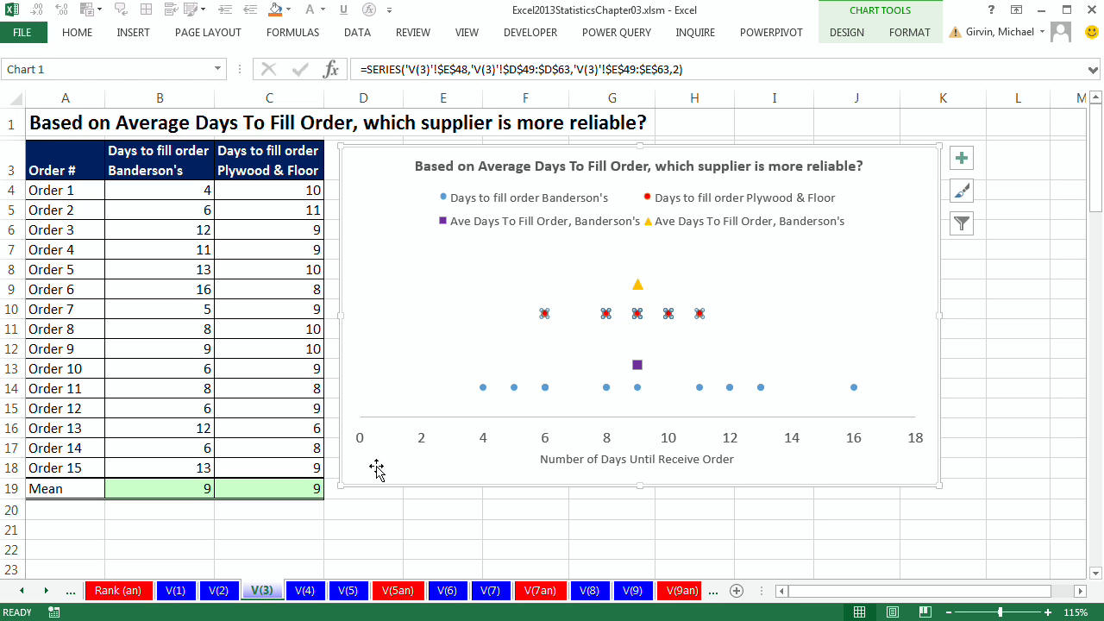
Step: On the V(5) sheet, enter =MAX(B16:B30) as Banderson's Max in the Range table
{"action": "left_click", "coordinate": [349, 592]}
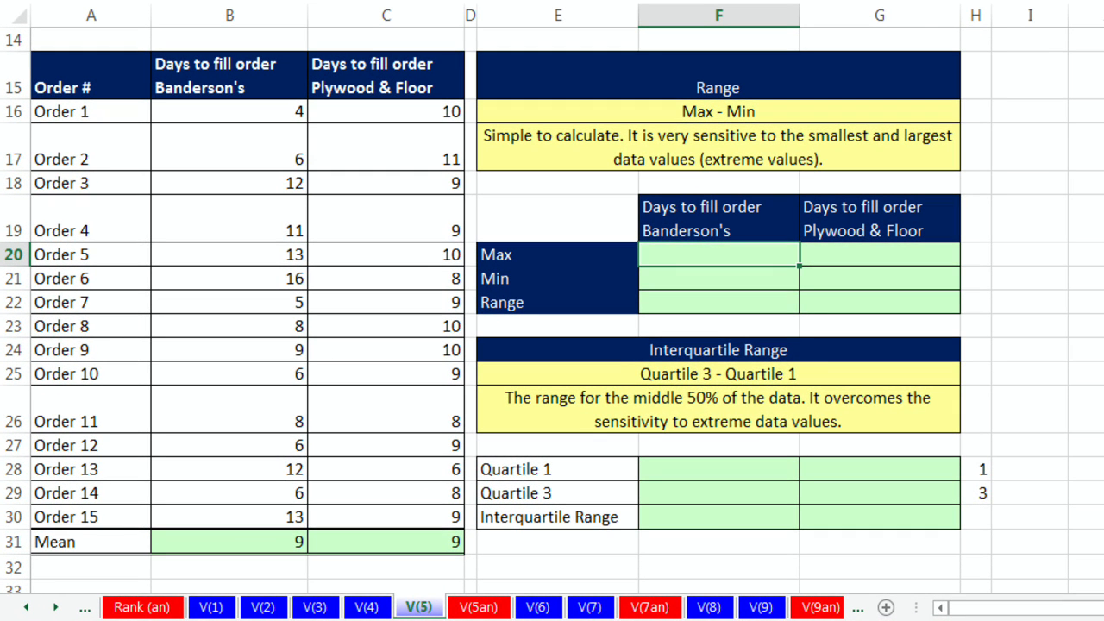
{"action": "type", "text": "=max"}
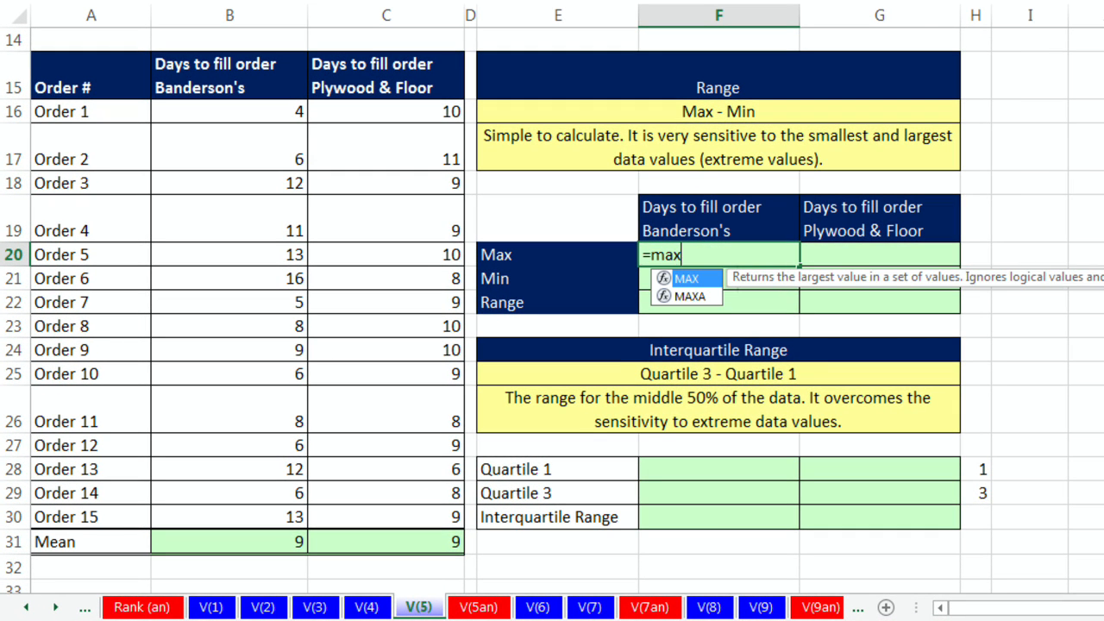
{"action": "key", "text": "Tab"}
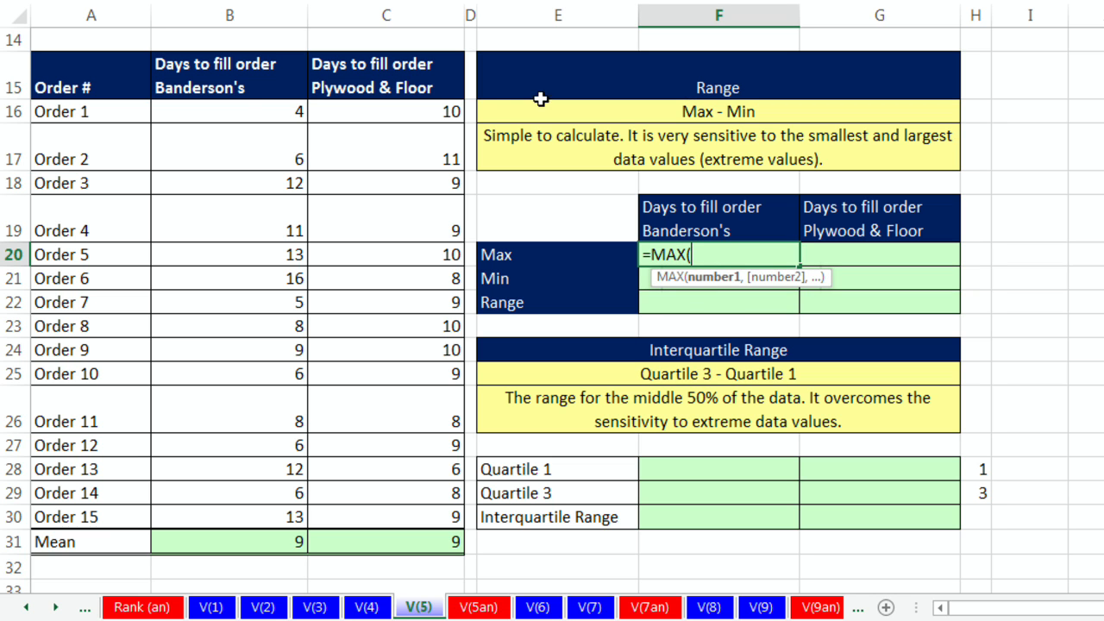
{"action": "left_click_drag", "start_coordinate": [246, 113], "coordinate": [269, 509]}
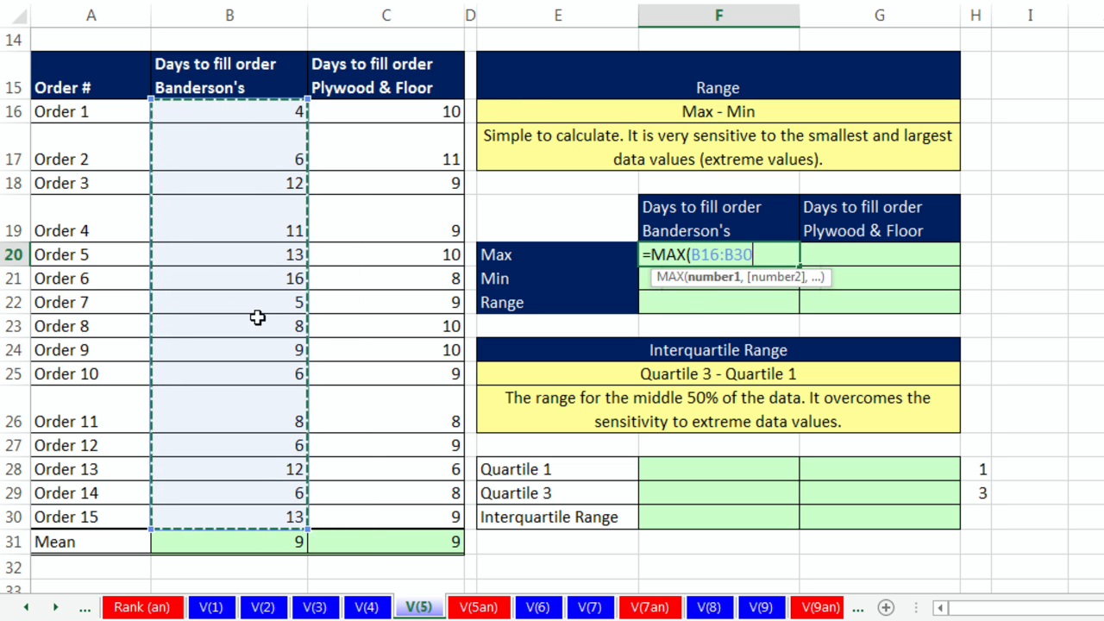
{"action": "key", "text": "ctrl+Return"}
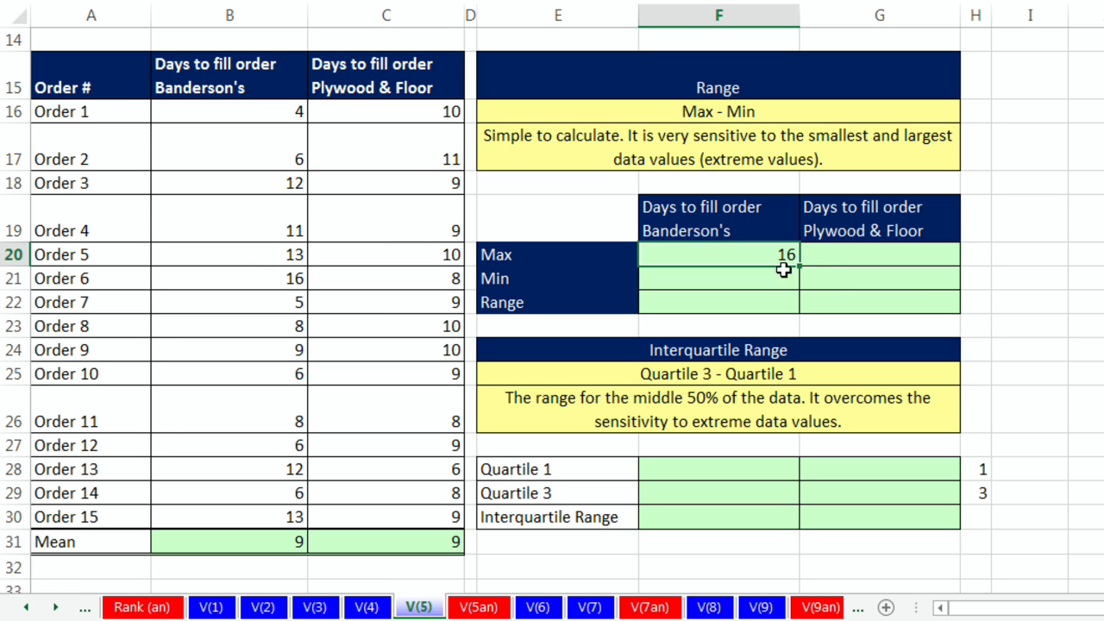
Step: Copy the Max formula across to the Plywood & Floor column and check its C16:C30 reference
{"action": "left_click_drag", "start_coordinate": [801, 268], "coordinate": [922, 276]}
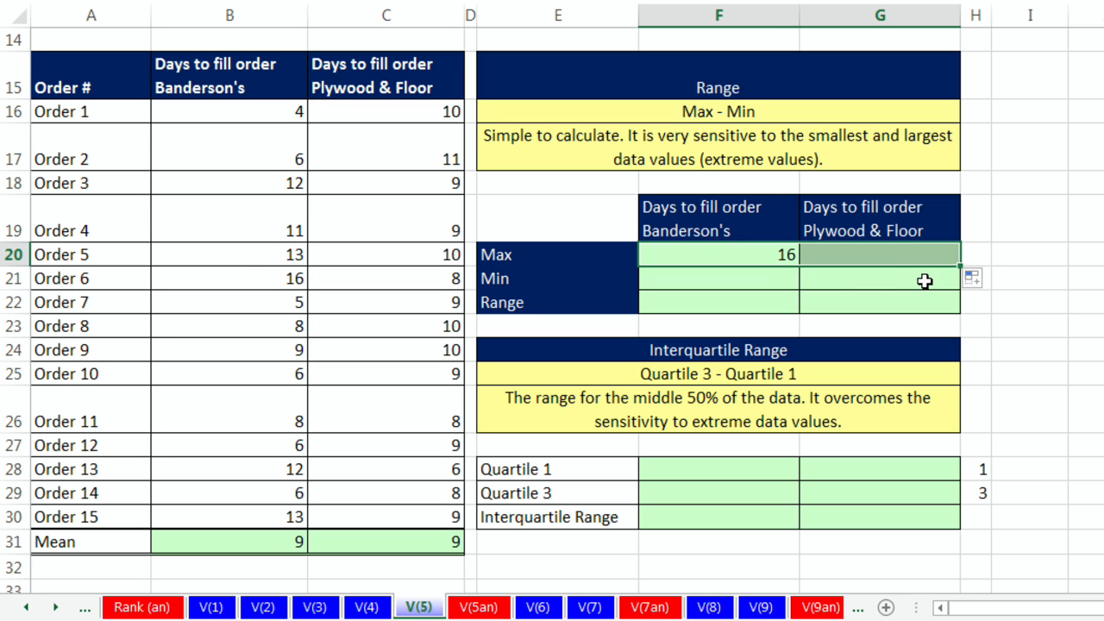
{"action": "key", "text": "F2"}
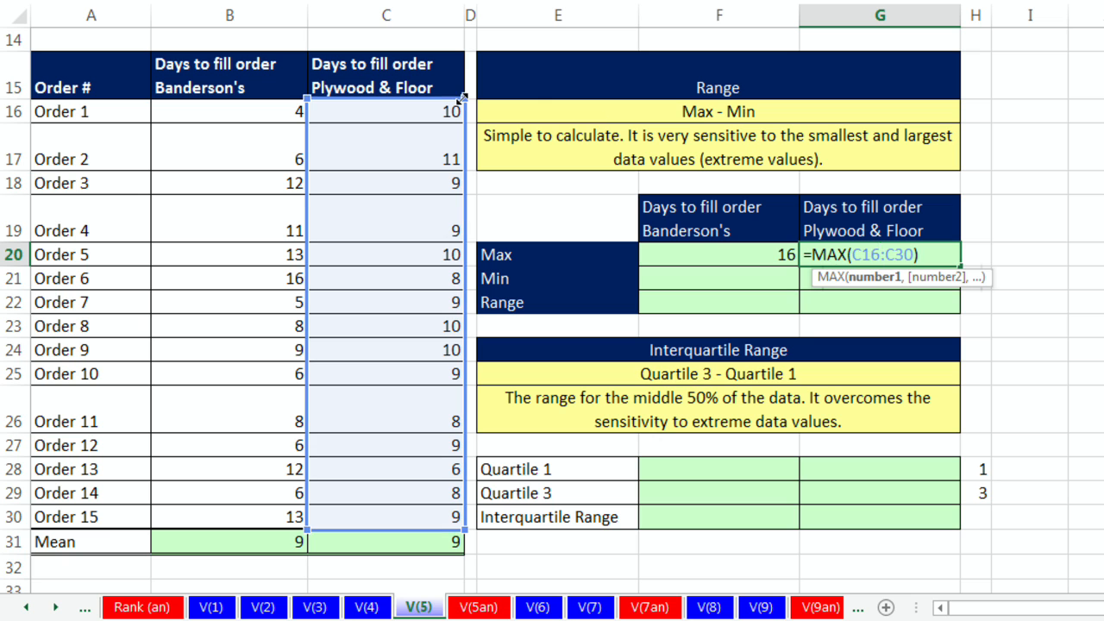
{"action": "key", "text": "Escape"}
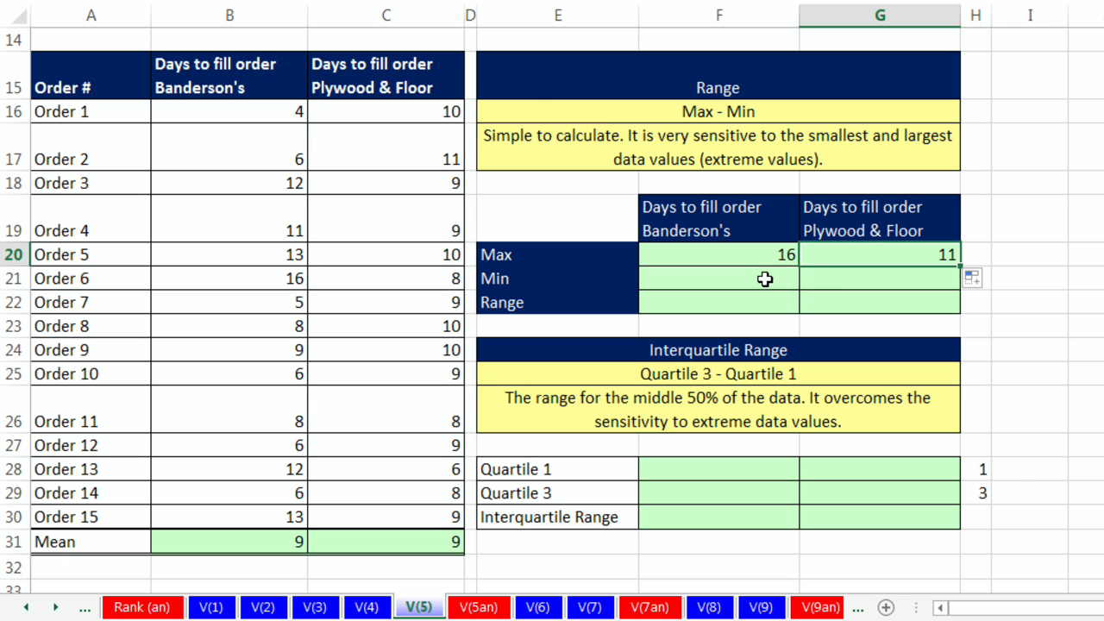
Step: Enter =MIN(B16:B30) as Banderson's Min and copy it across to the Plywood & Floor column
{"action": "left_click", "coordinate": [766, 279]}
{"action": "type", "text": "=mi"}
{"action": "key", "text": "Tab"}
{"action": "left_click_drag", "start_coordinate": [264, 110], "coordinate": [258, 518]}
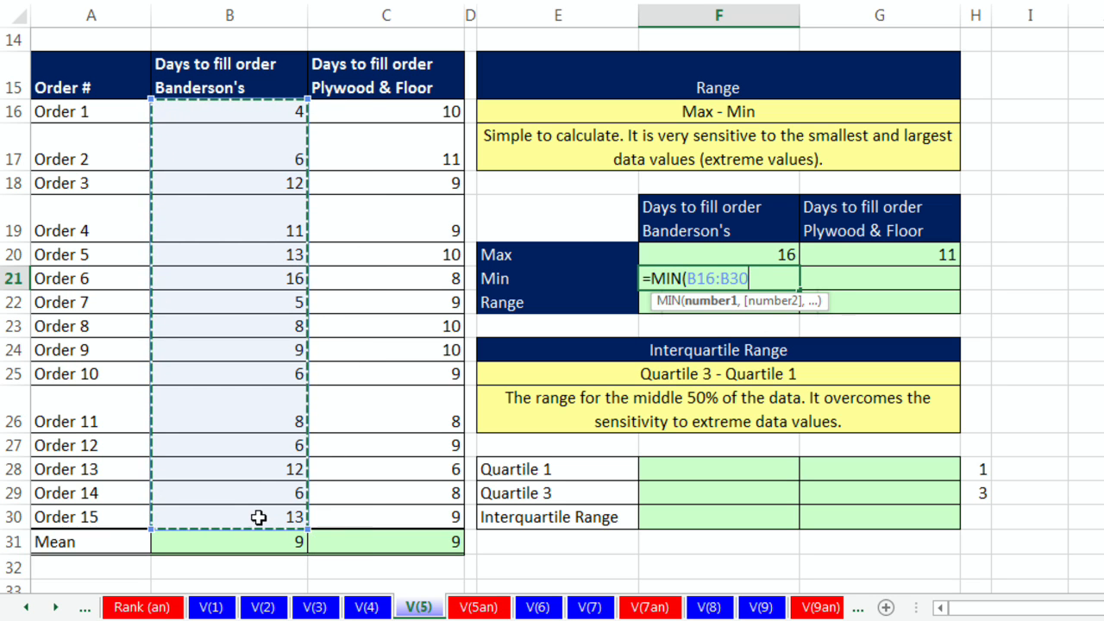
{"action": "key", "text": "ctrl+Return"}
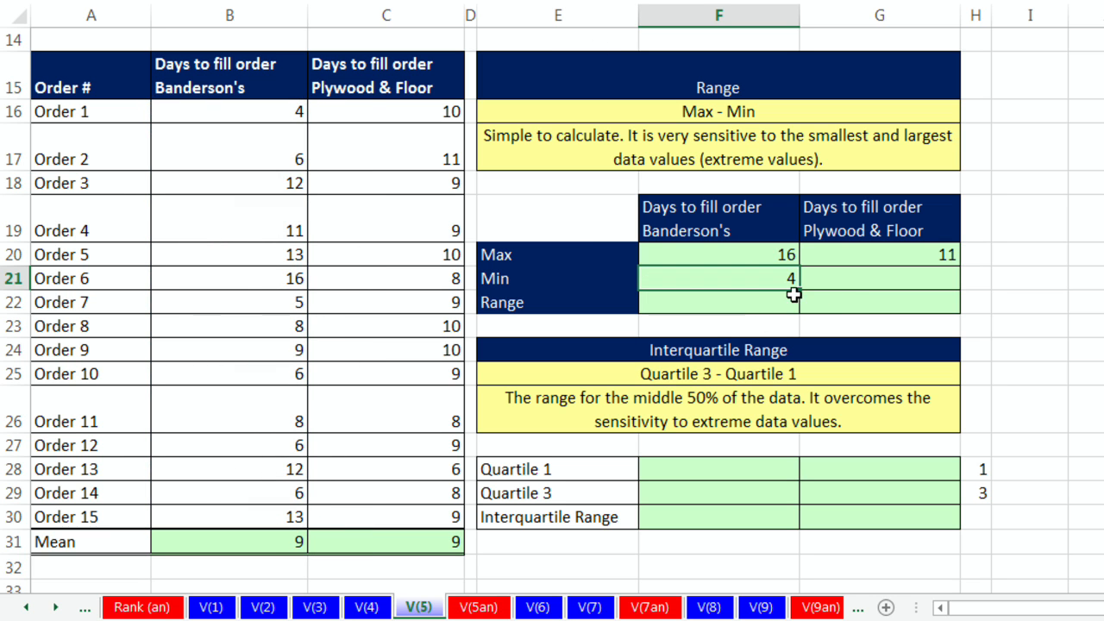
{"action": "left_click_drag", "start_coordinate": [799, 290], "coordinate": [974, 317]}
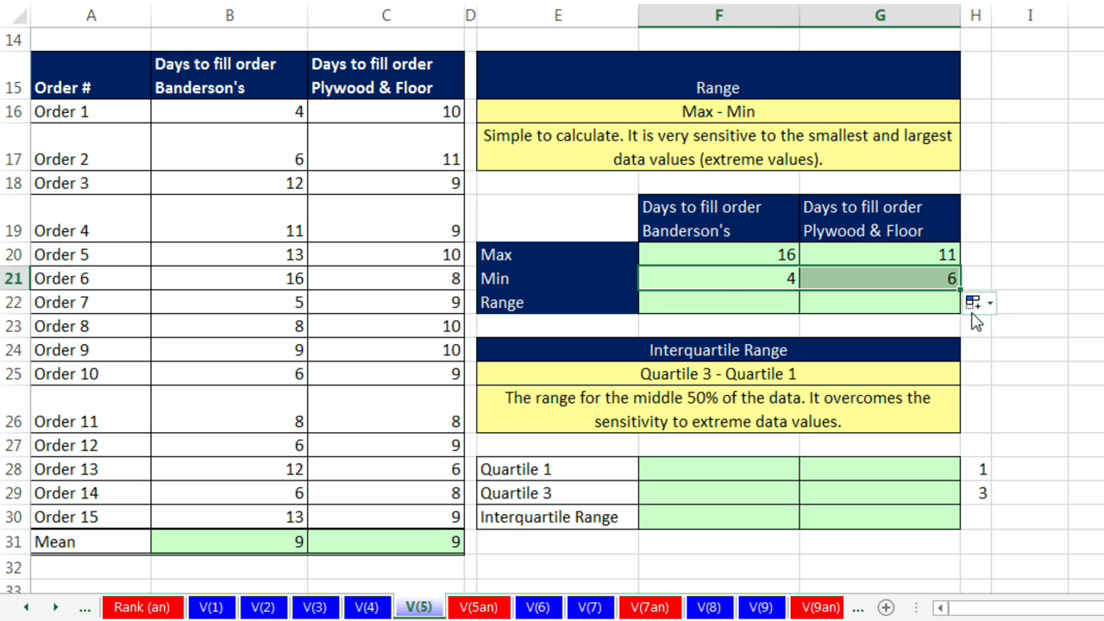
Step: Enter =F20-F21 as Banderson's Range, copy it to the Plywood & Floor column, and check both Range formulas
{"action": "left_click", "coordinate": [726, 299]}
{"action": "type", "text": "="}
{"action": "key", "text": "Up"}
{"action": "key", "text": "Up"}
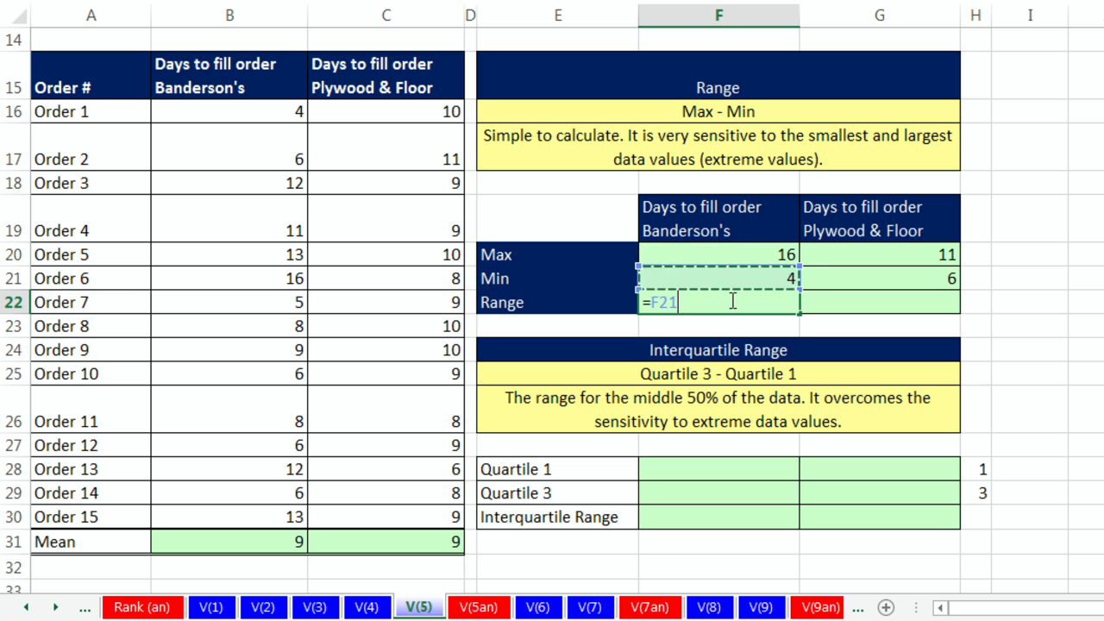
{"action": "type", "text": "-"}
{"action": "key", "text": "Up"}
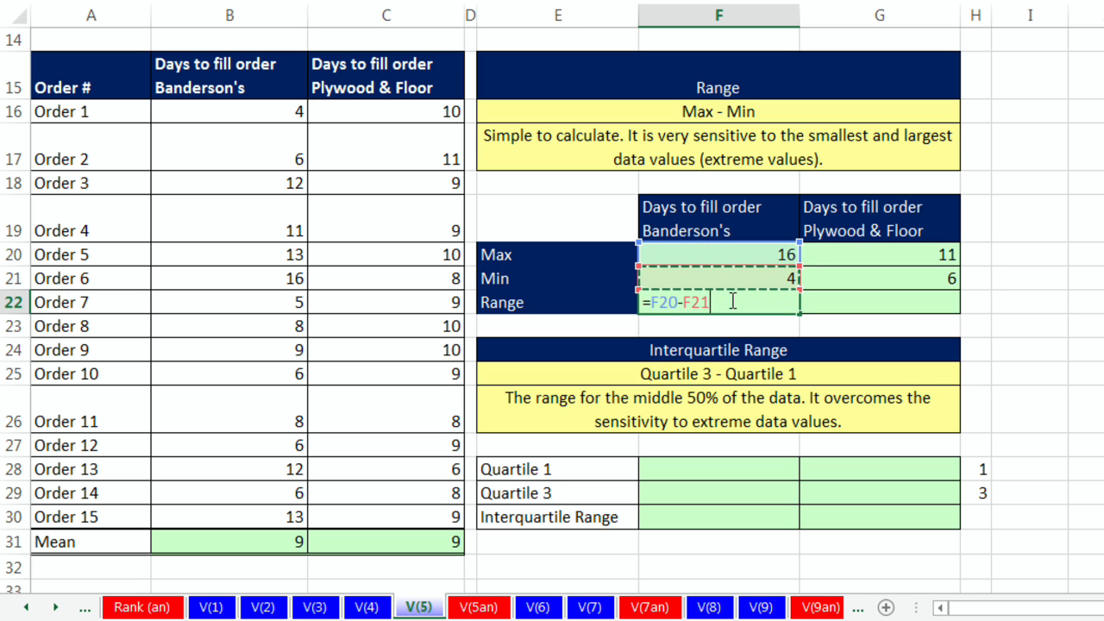
{"action": "key", "text": "ctrl+Return"}
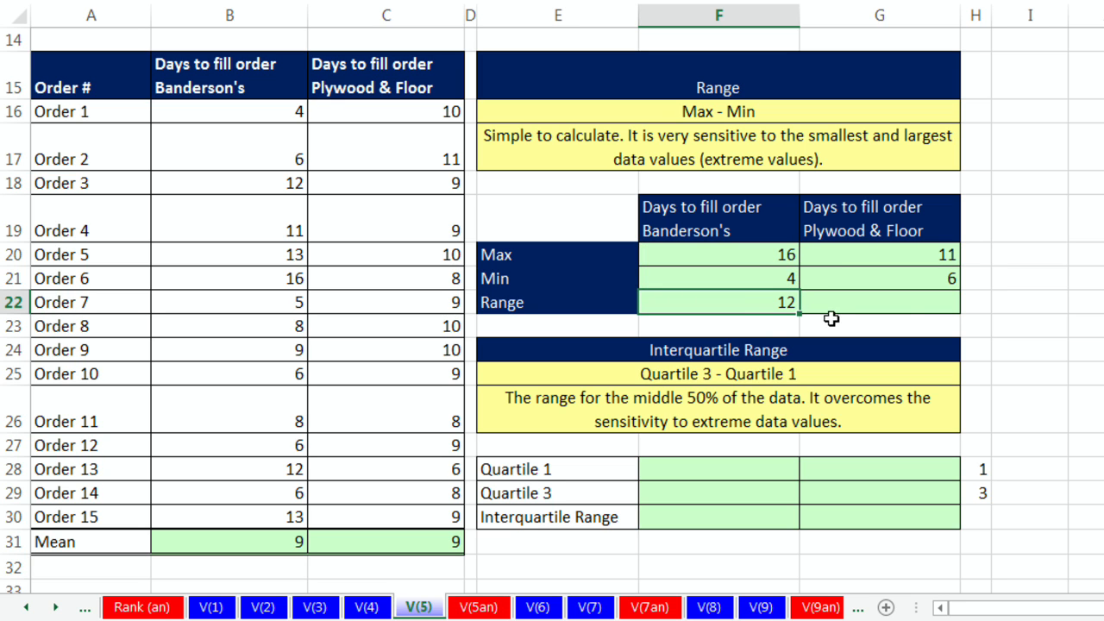
{"action": "left_click_drag", "start_coordinate": [802, 314], "coordinate": [921, 310]}
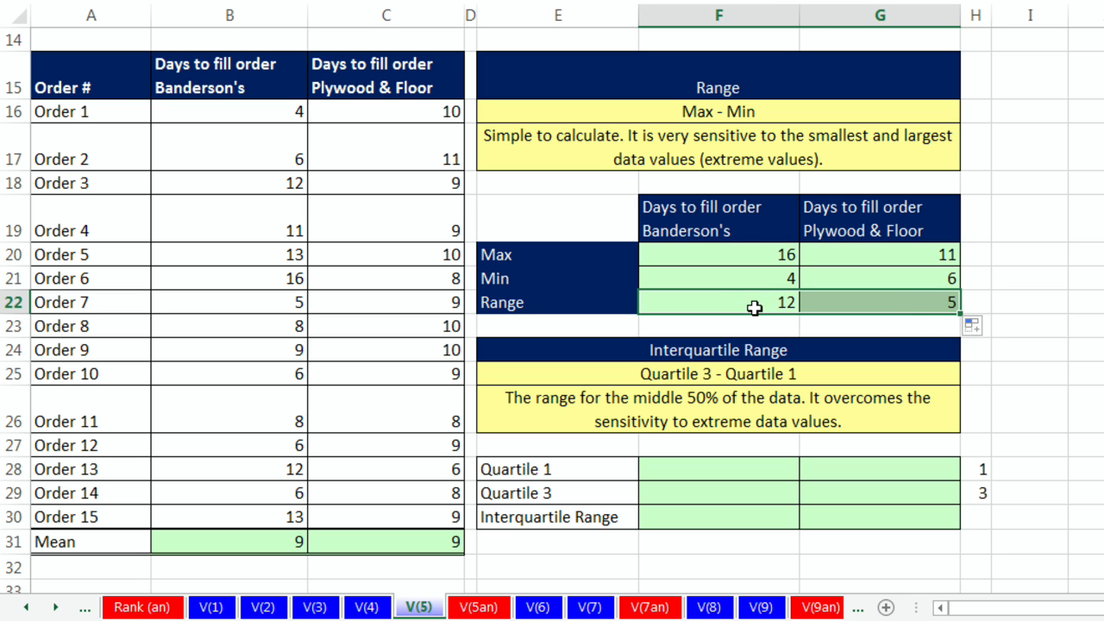
{"action": "left_click", "coordinate": [734, 299]}
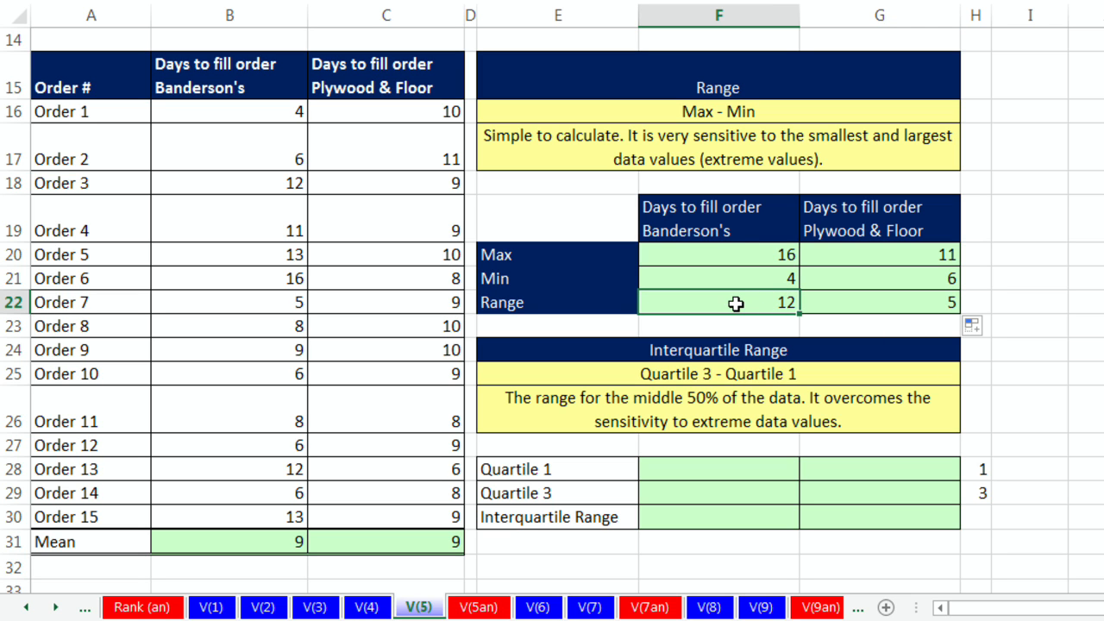
{"action": "left_click", "coordinate": [885, 294]}
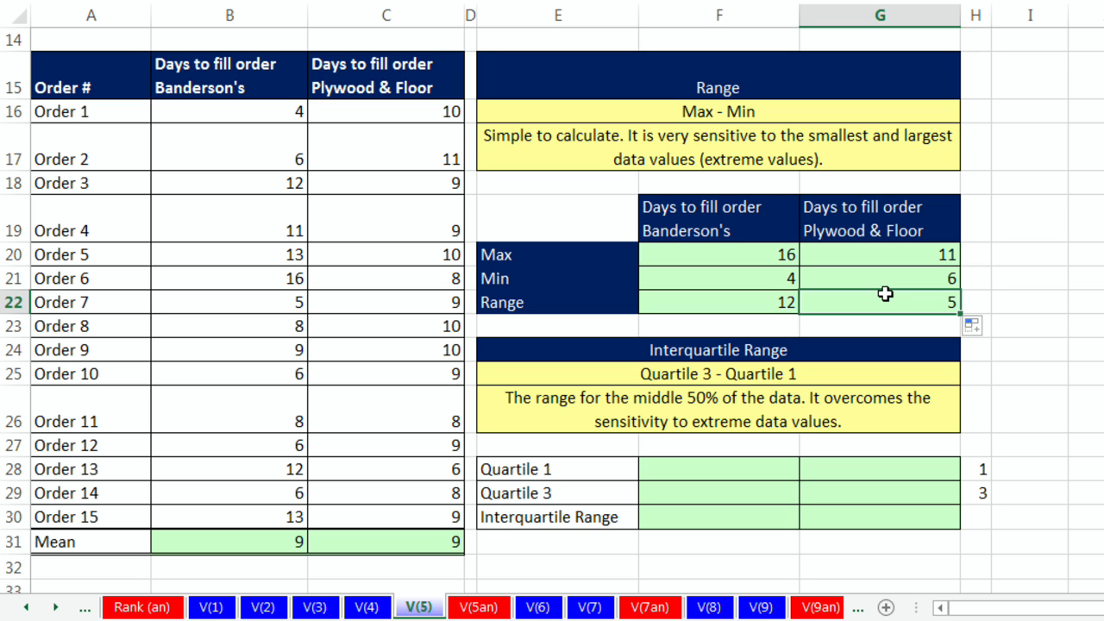
{"action": "left_click", "coordinate": [774, 308]}
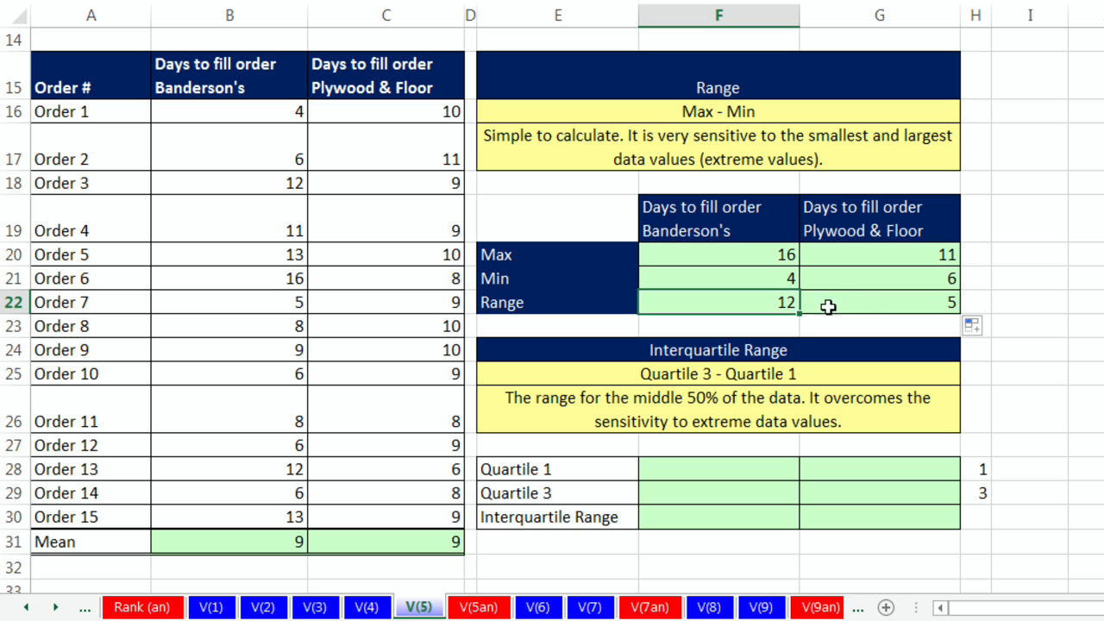
{"action": "left_click", "coordinate": [866, 299]}
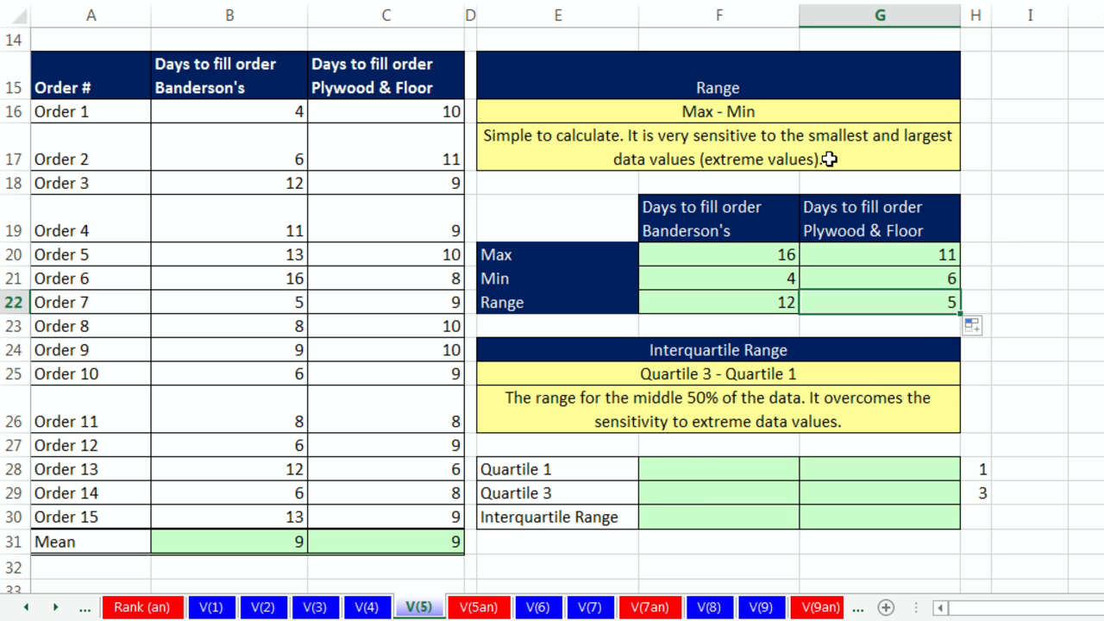
{"action": "left_click", "coordinate": [694, 470]}
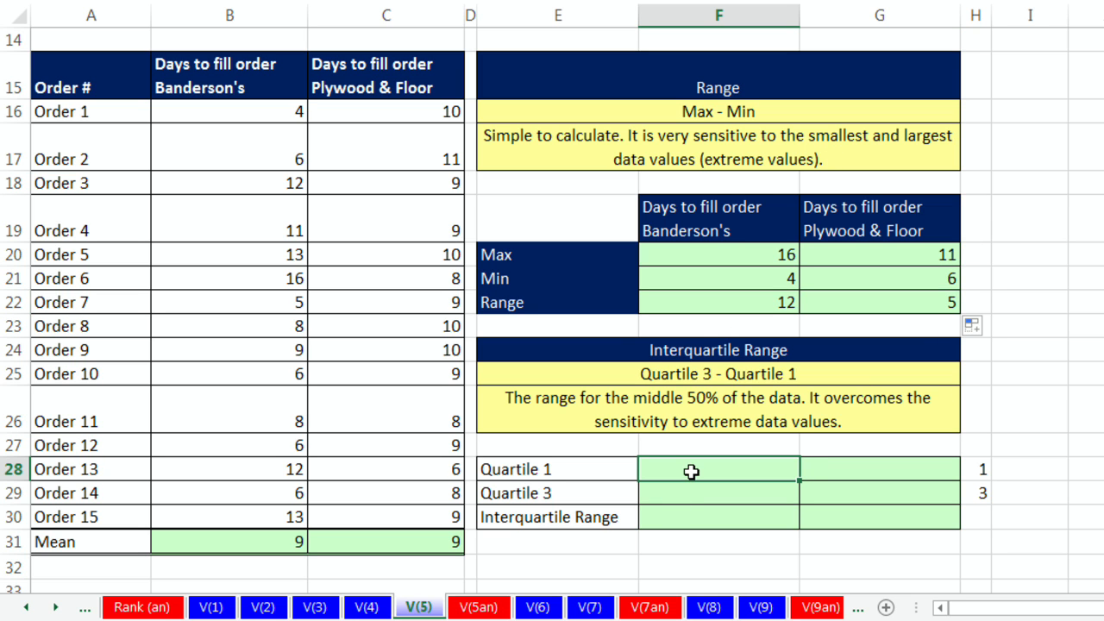
{"action": "type", "text": "=qu"}
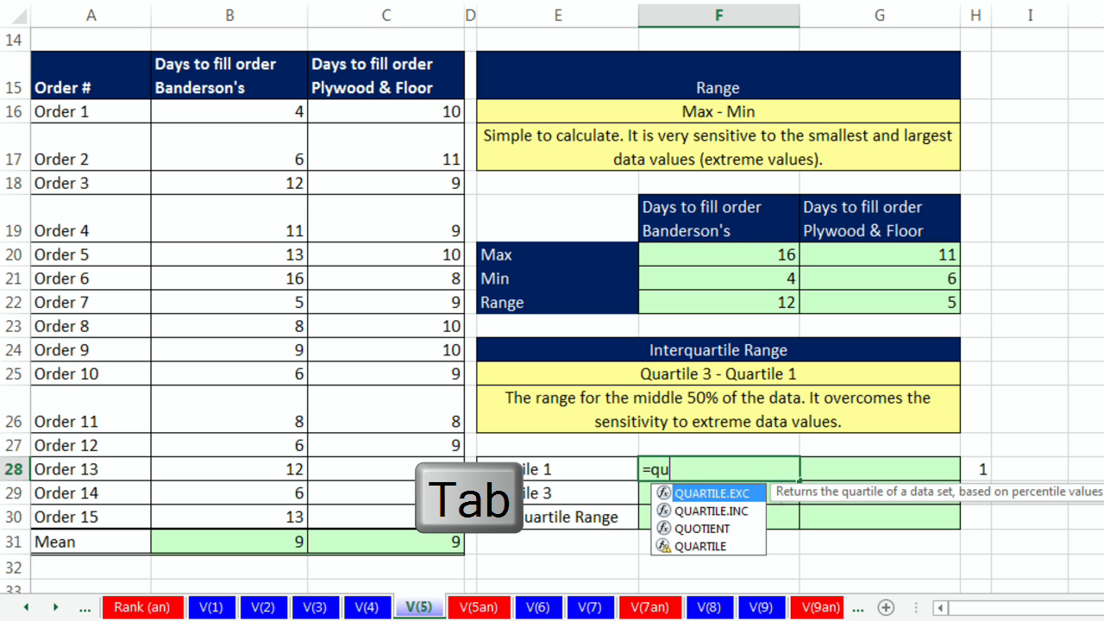
{"action": "key", "text": "Tab"}
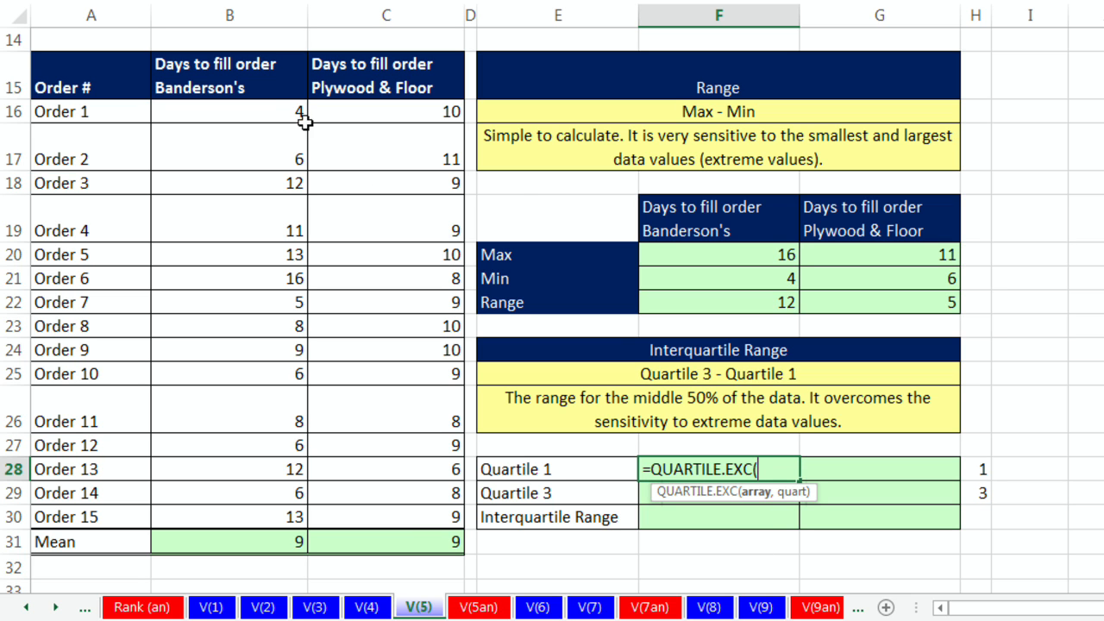
{"action": "left_click_drag", "start_coordinate": [271, 111], "coordinate": [291, 510]}
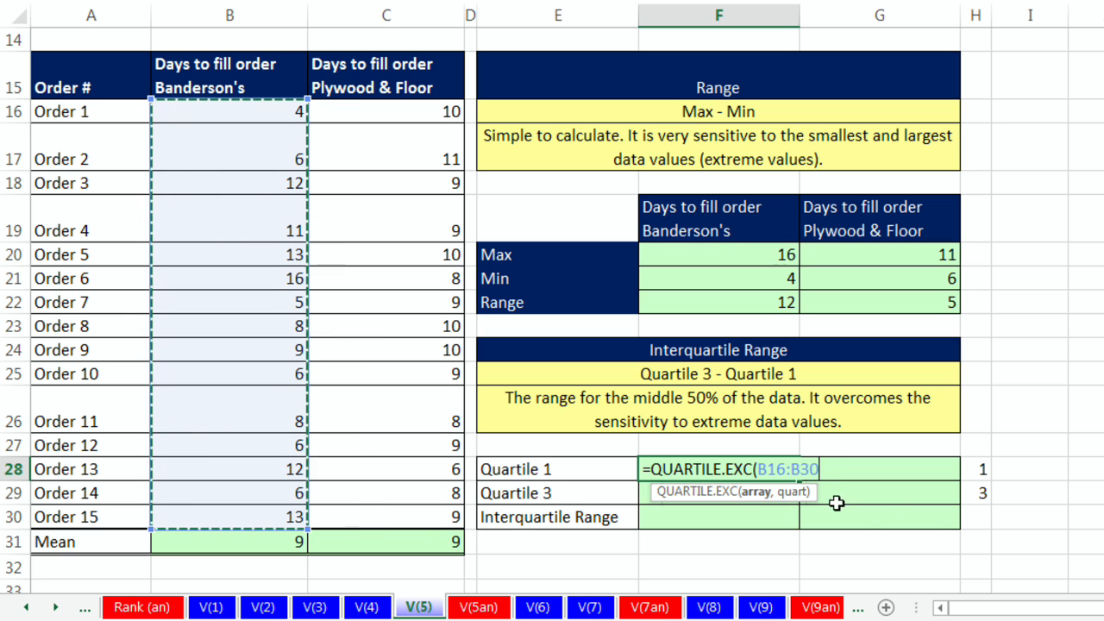
{"action": "type", "text": ","}
{"action": "left_click", "coordinate": [981, 470]}
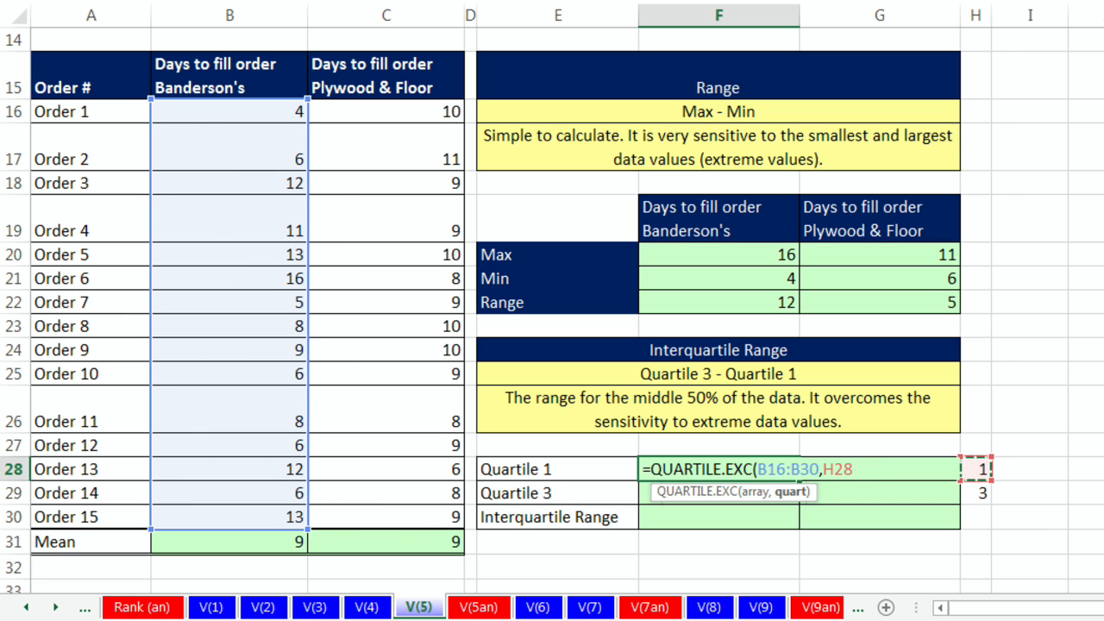
{"action": "key", "text": "F4"}
{"action": "key", "text": "ctrl+Return"}
{"action": "left_click_drag", "start_coordinate": [800, 482], "coordinate": [920, 480]}
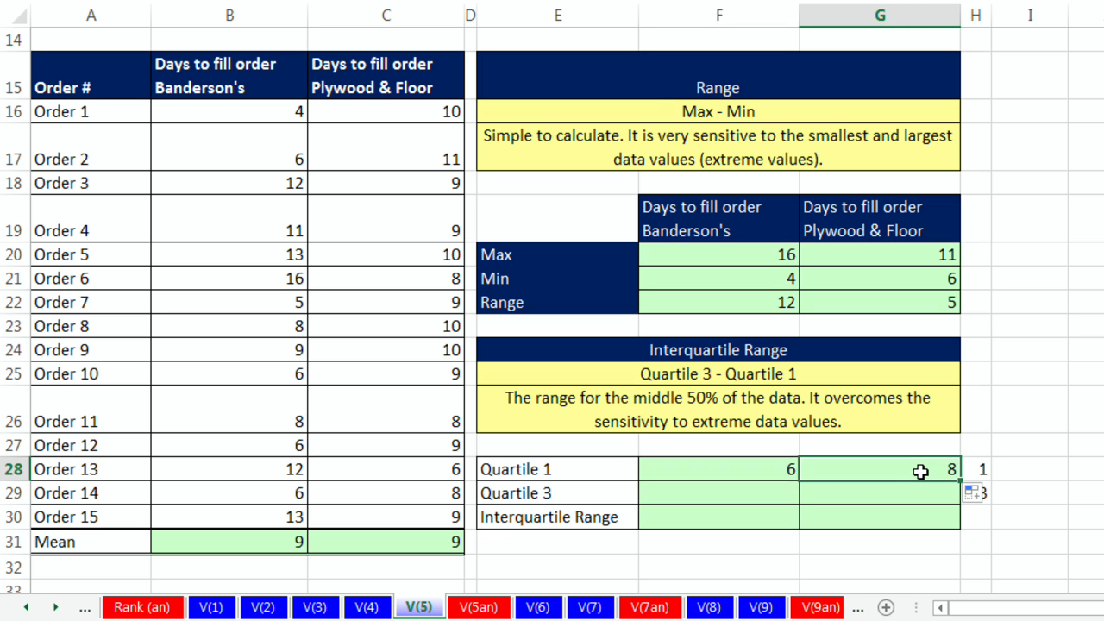
{"action": "double_click", "coordinate": [920, 478]}
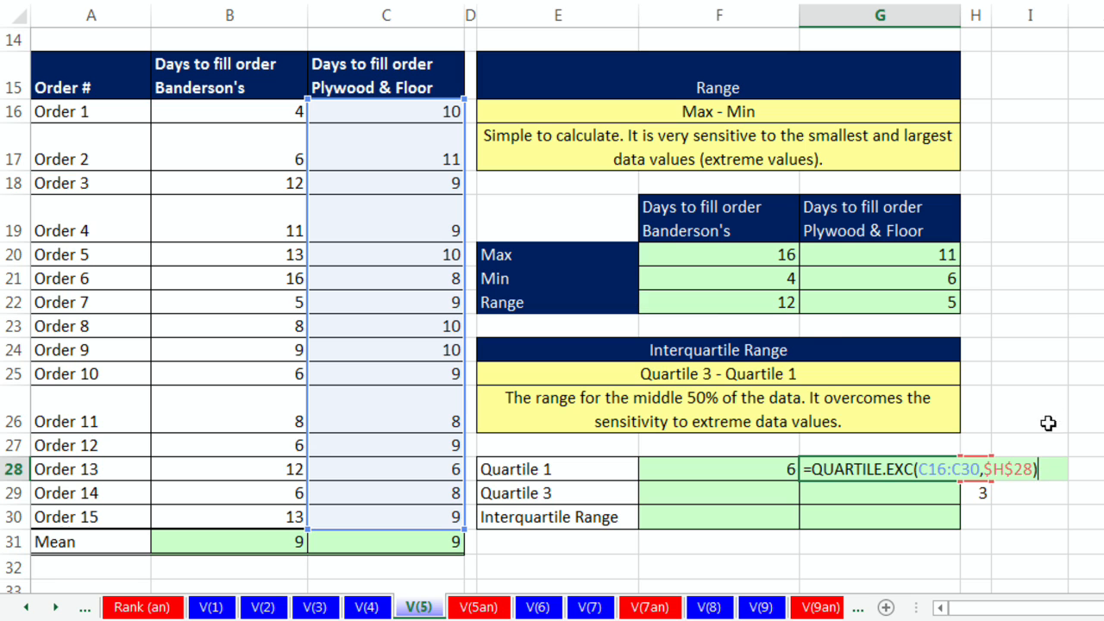
{"action": "key", "text": "Return"}
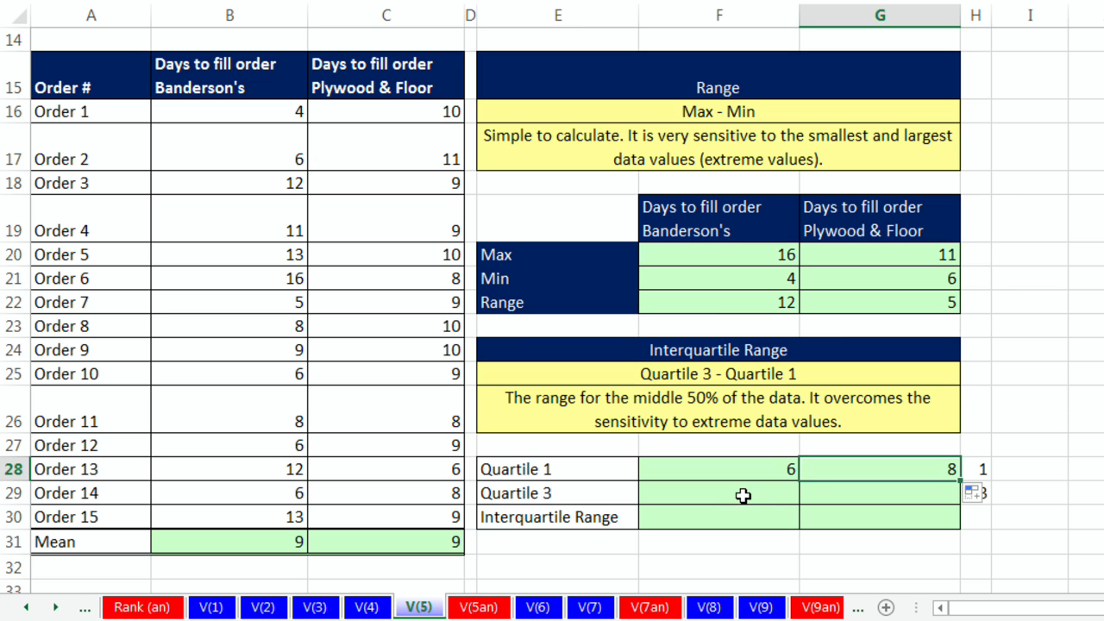
Step: Enter =QUARTILE.EXC(B16:B30,$H$29) as Banderson's Quartile 3 and copy it across to the Plywood & Floor column
{"action": "left_click", "coordinate": [742, 496]}
{"action": "type", "text": "="}
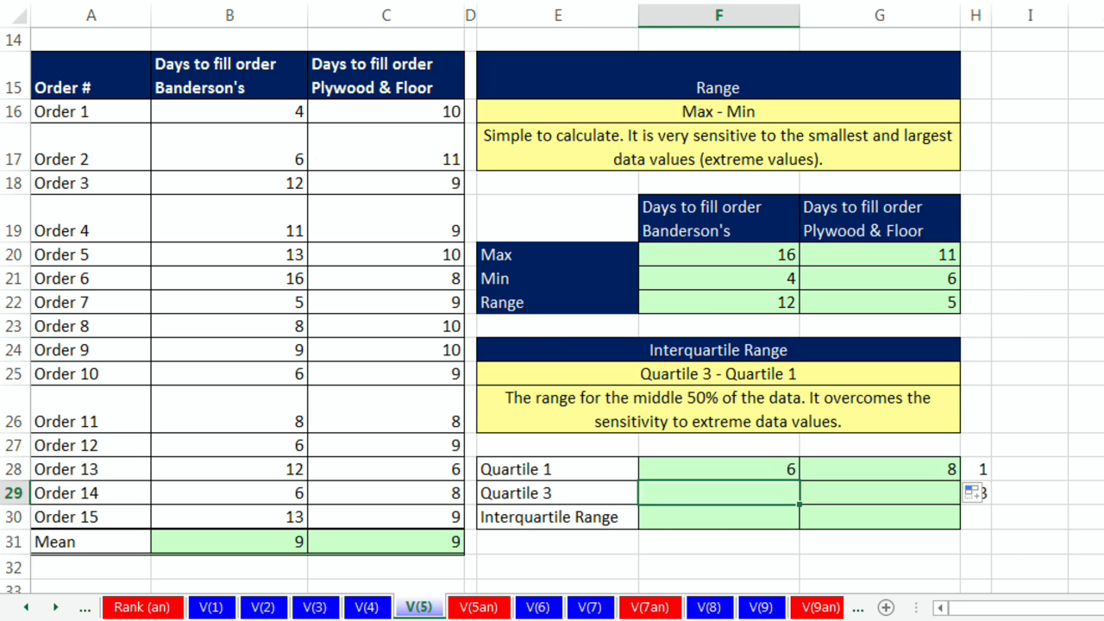
{"action": "type", "text": "q"}
{"action": "key", "text": "Tab"}
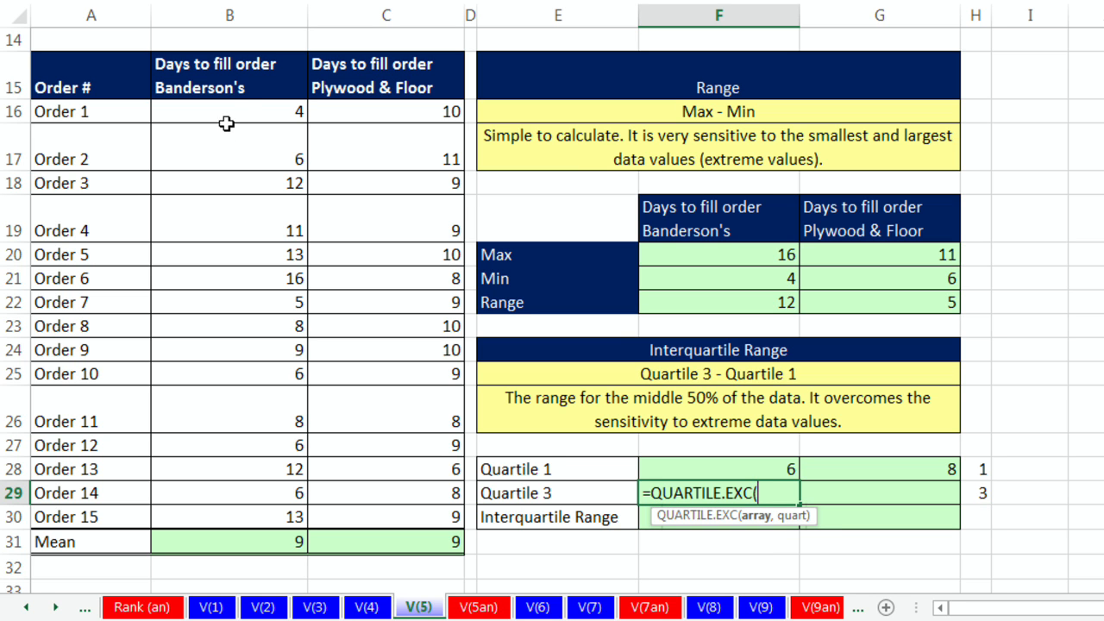
{"action": "left_click_drag", "start_coordinate": [230, 112], "coordinate": [234, 515]}
{"action": "type", "text": ","}
{"action": "key", "text": "Right"}
{"action": "key", "text": "Right"}
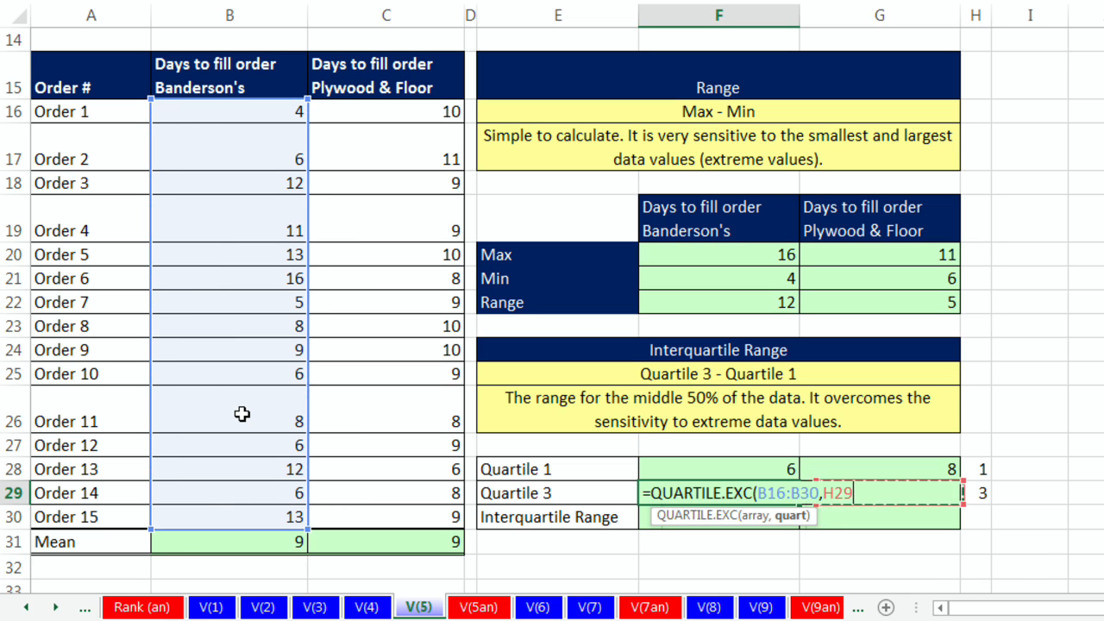
{"action": "key", "text": "F4"}
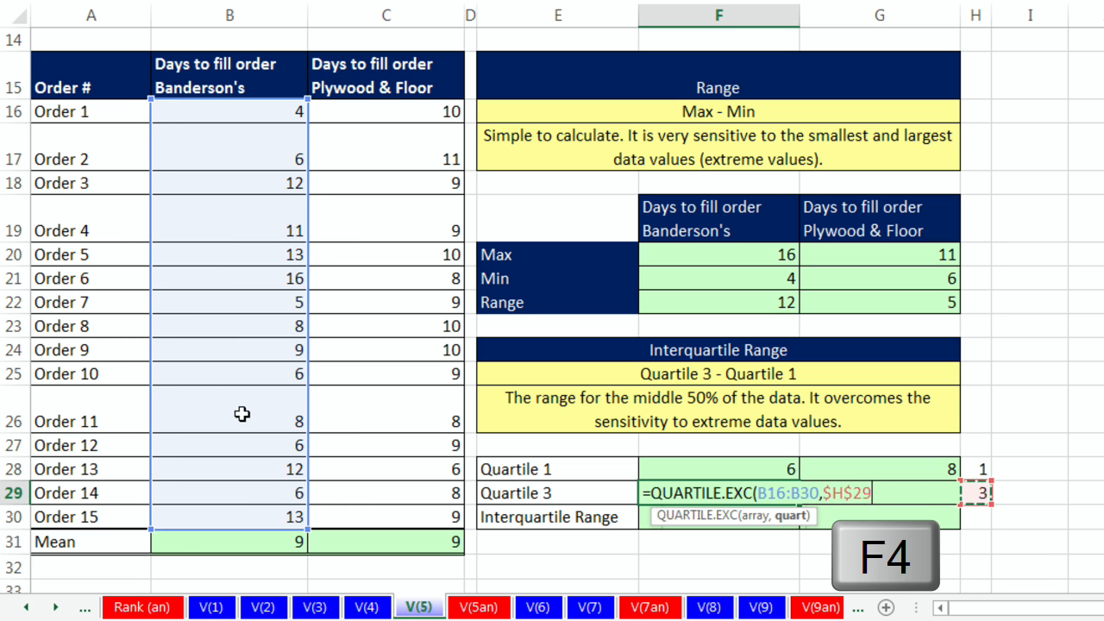
{"action": "key", "text": "ctrl+Return"}
{"action": "left_click_drag", "start_coordinate": [801, 504], "coordinate": [961, 510]}
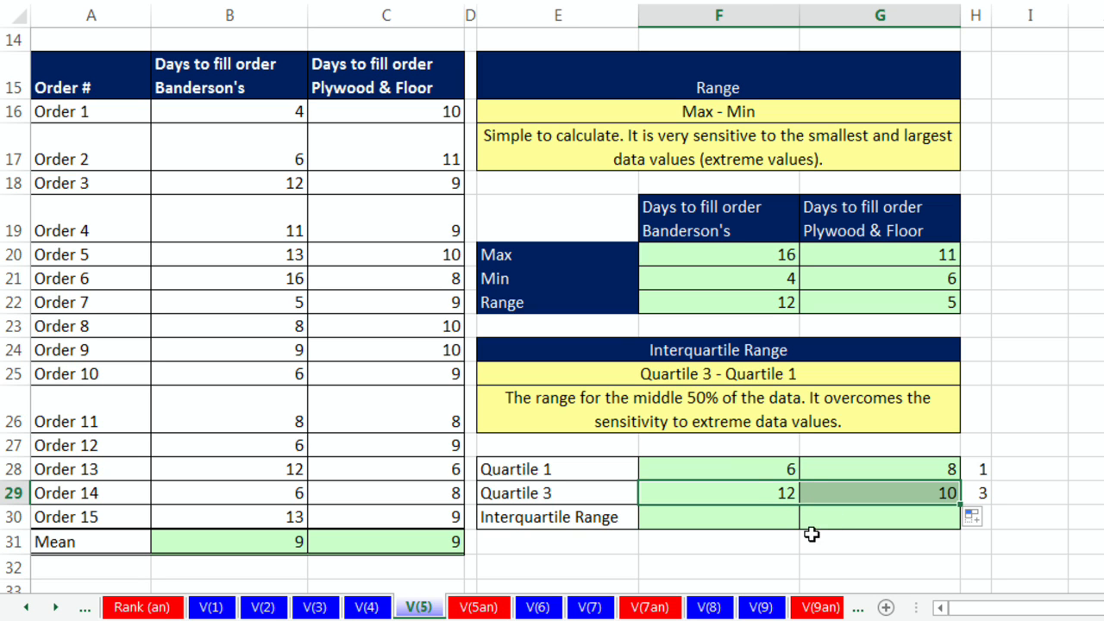
Step: Enter =F29-F28 as Banderson's Interquartile Range and copy it across to the Plywood & Floor column
{"action": "left_click", "coordinate": [761, 517]}
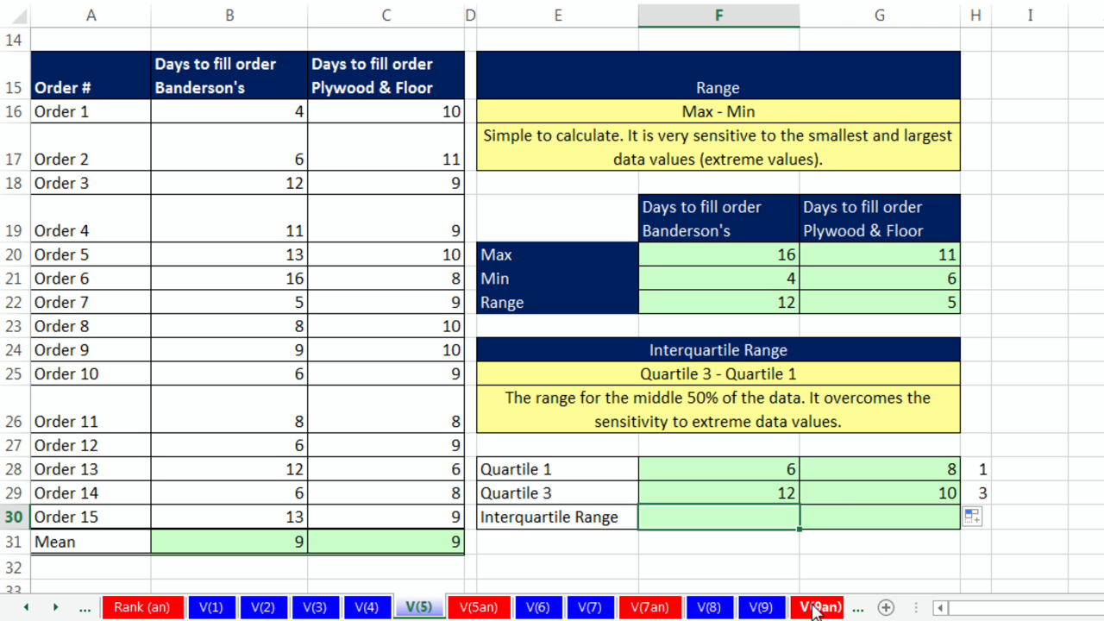
{"action": "type", "text": "="}
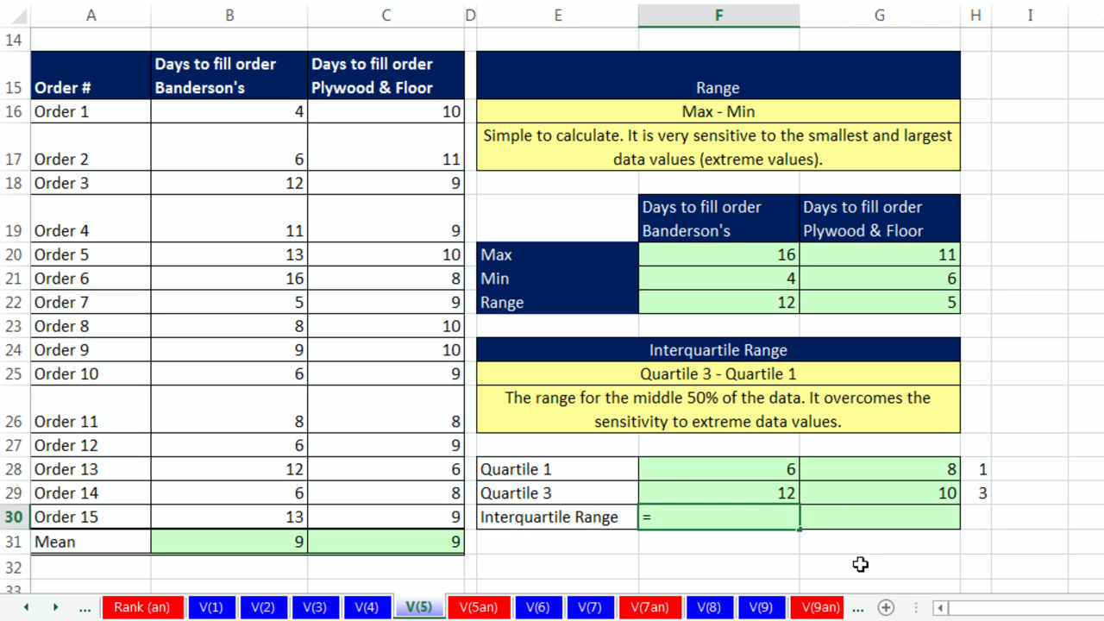
{"action": "key", "text": "Up"}
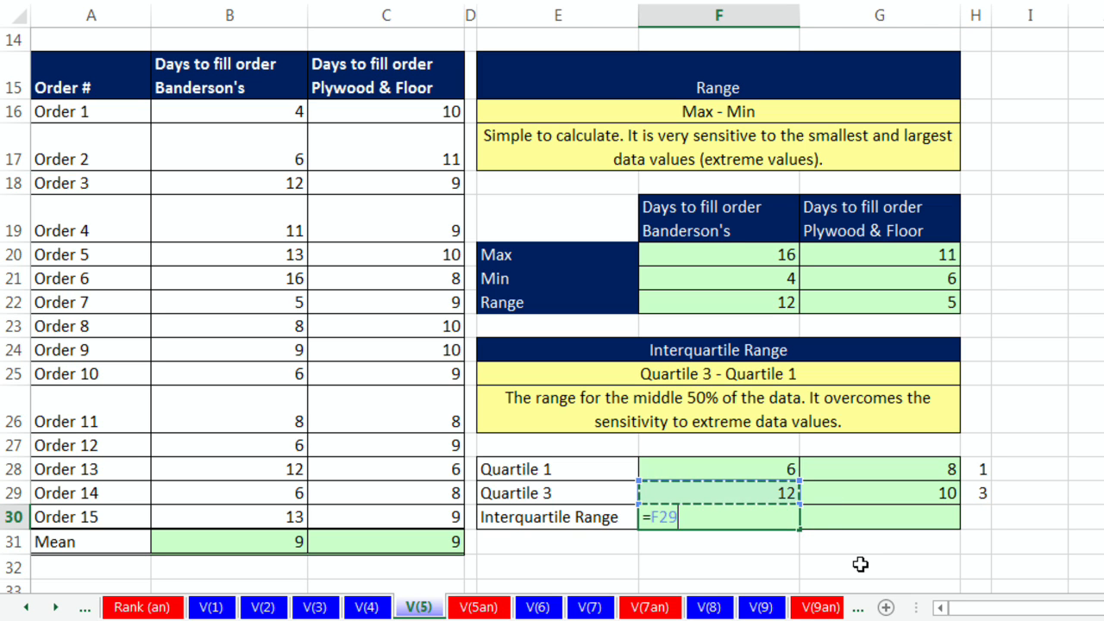
{"action": "type", "text": "-"}
{"action": "key", "text": "Up"}
{"action": "key", "text": "Up"}
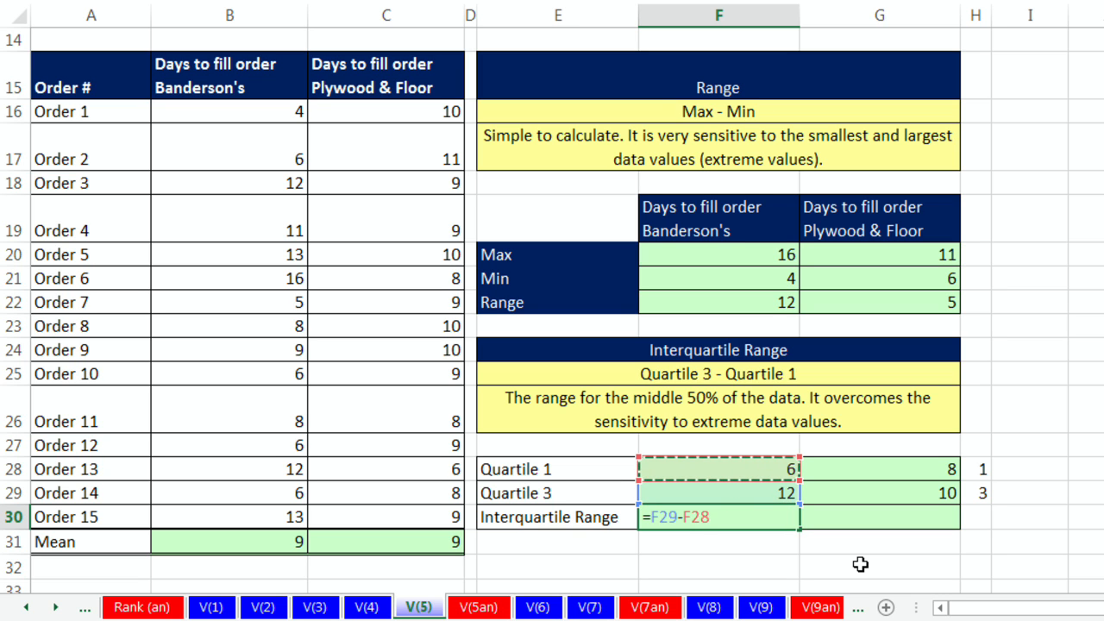
{"action": "key", "text": "ctrl+Return"}
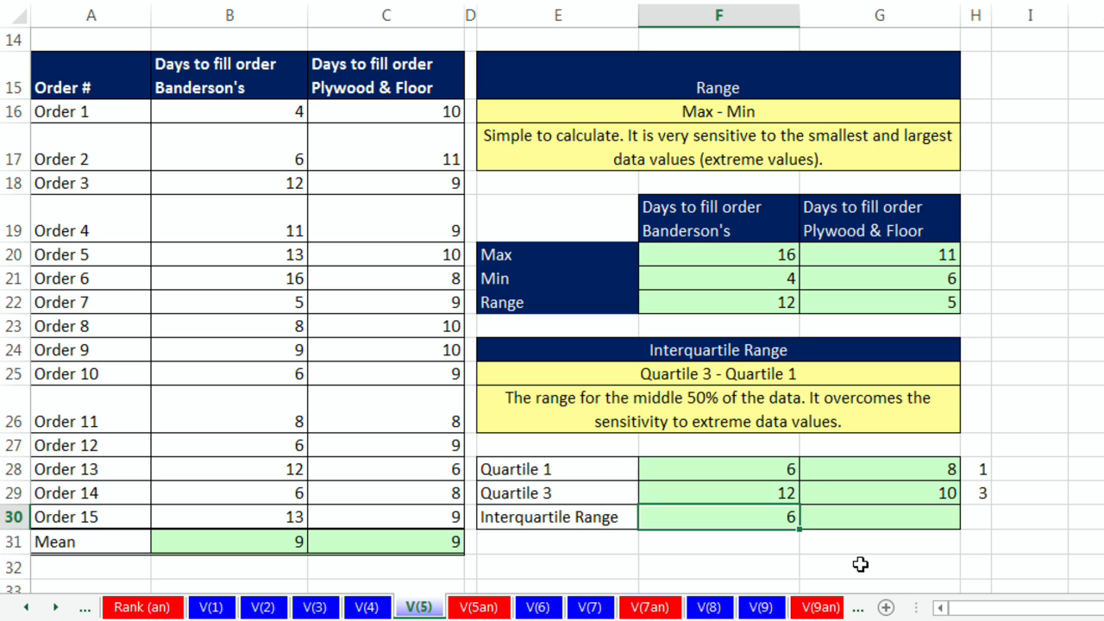
{"action": "left_click_drag", "start_coordinate": [801, 533], "coordinate": [949, 537]}
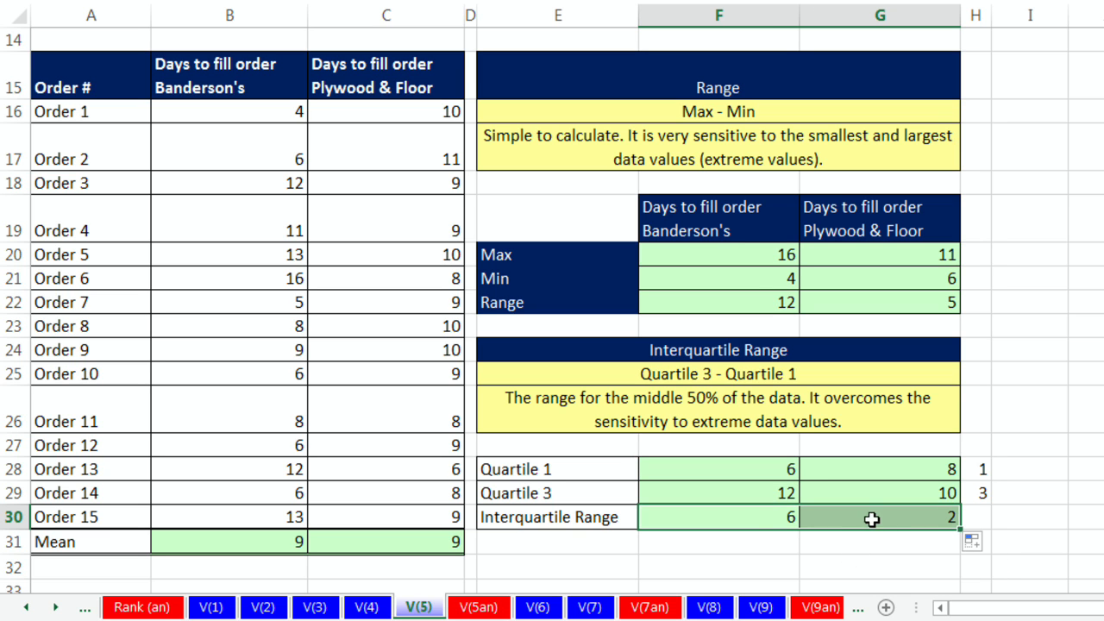
Step: Check both Interquartile Range formulas and open the V(6) sheet
{"action": "left_click", "coordinate": [759, 519]}
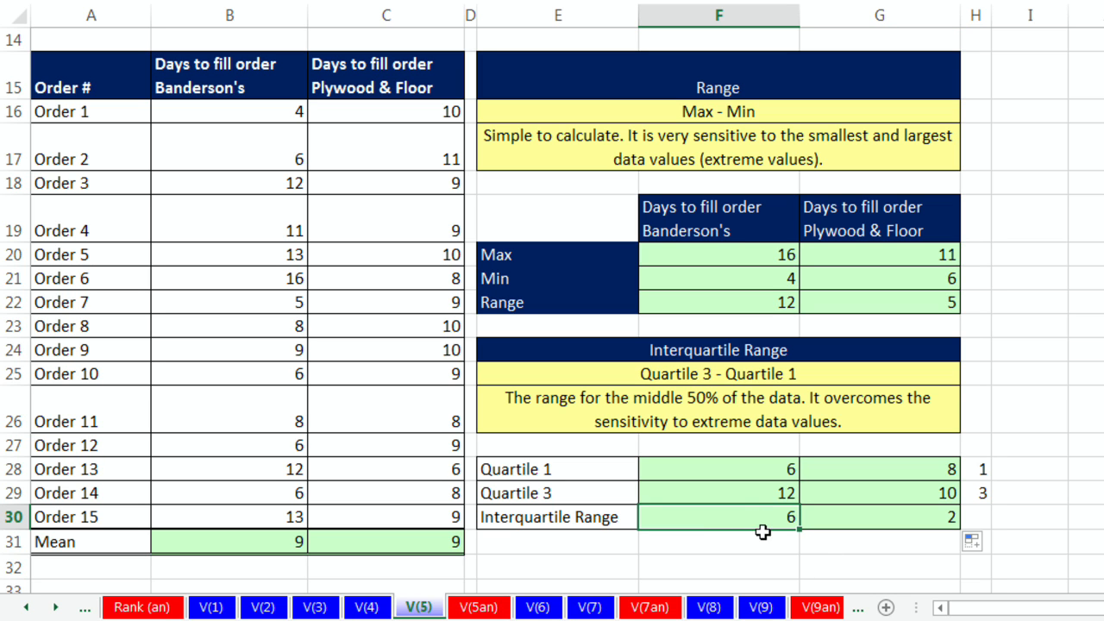
{"action": "left_click", "coordinate": [881, 516]}
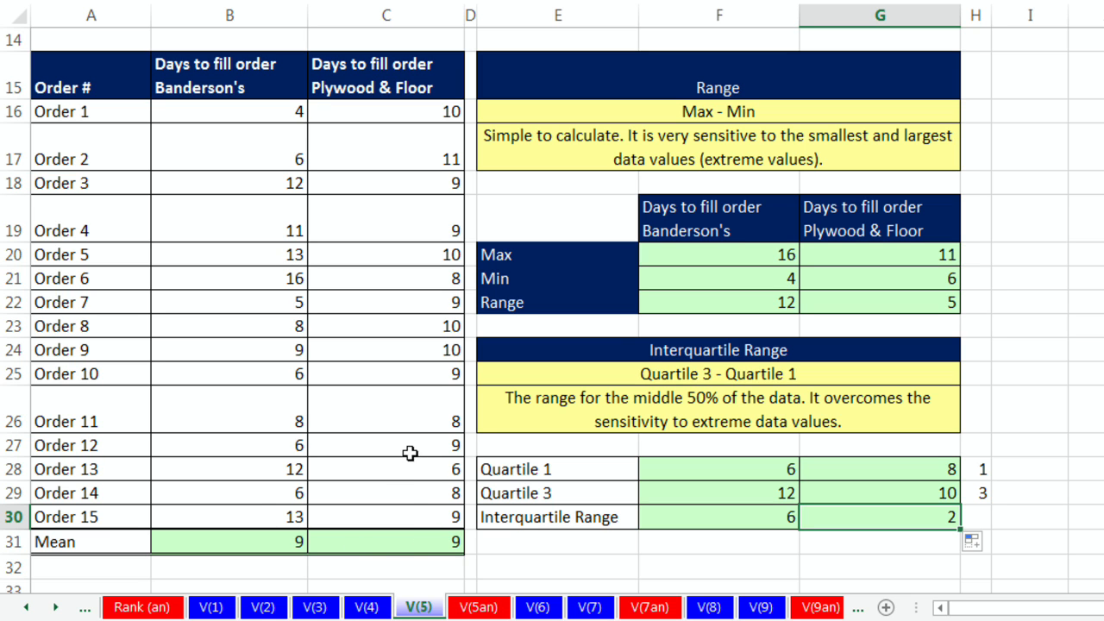
{"action": "left_click", "coordinate": [540, 608]}
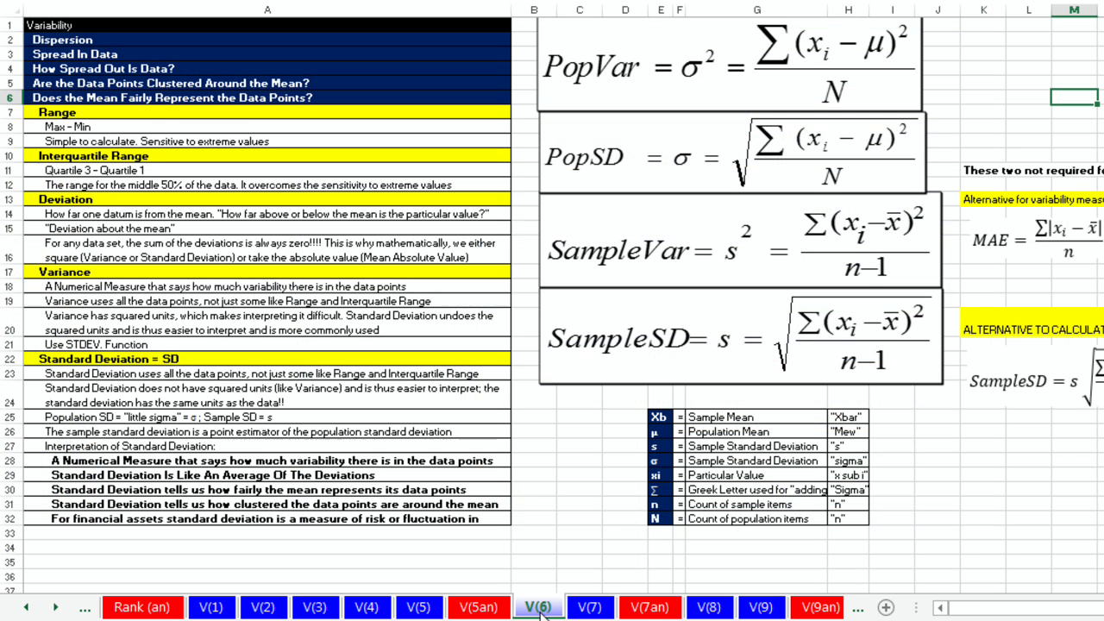
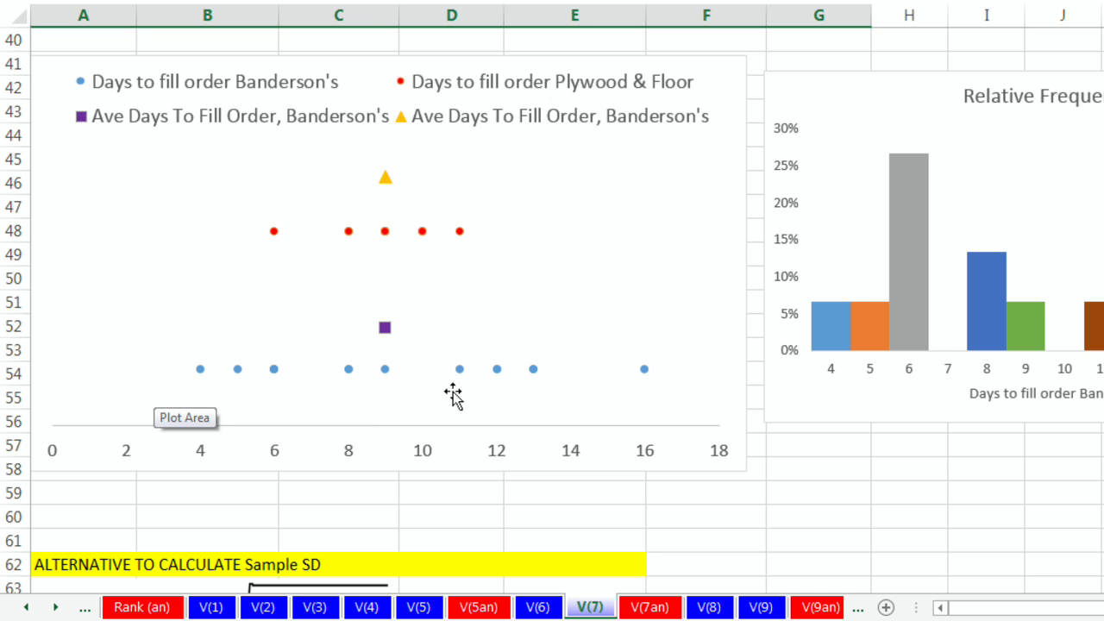
Step: On the V(7) sheet, count Banderson's orders with =COUNT(B14:B28) in the Count cell
{"action": "scroll", "coordinate": [594, 452], "scroll_direction": "up", "scroll_amount": 6}
{"action": "scroll", "coordinate": [594, 452], "scroll_direction": "up", "scroll_amount": 7}
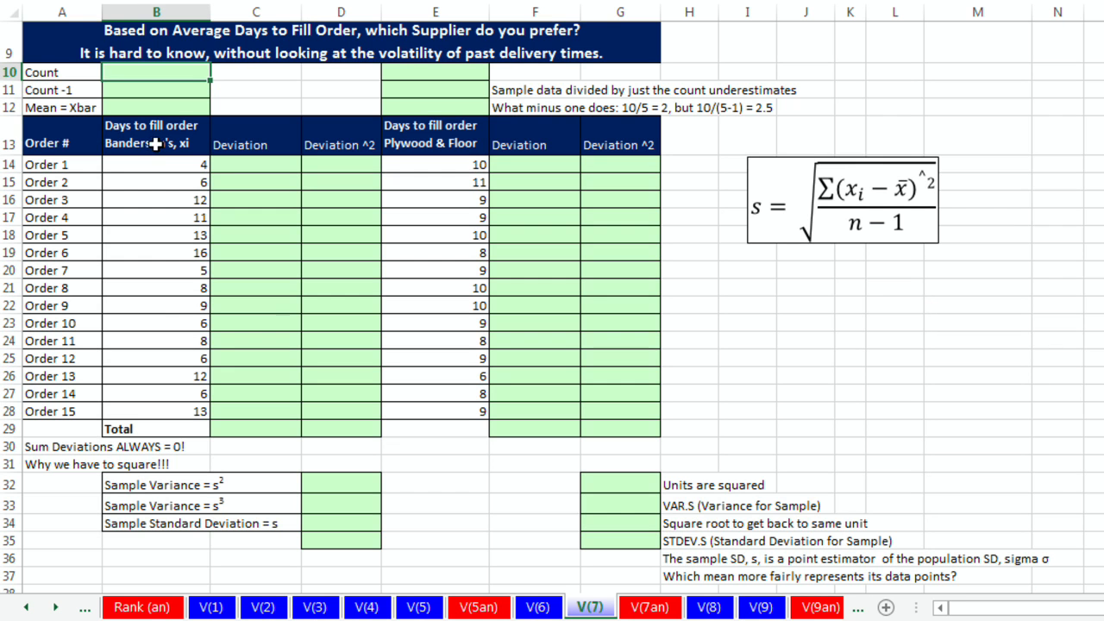
{"action": "left_click_drag", "start_coordinate": [151, 164], "coordinate": [181, 408]}
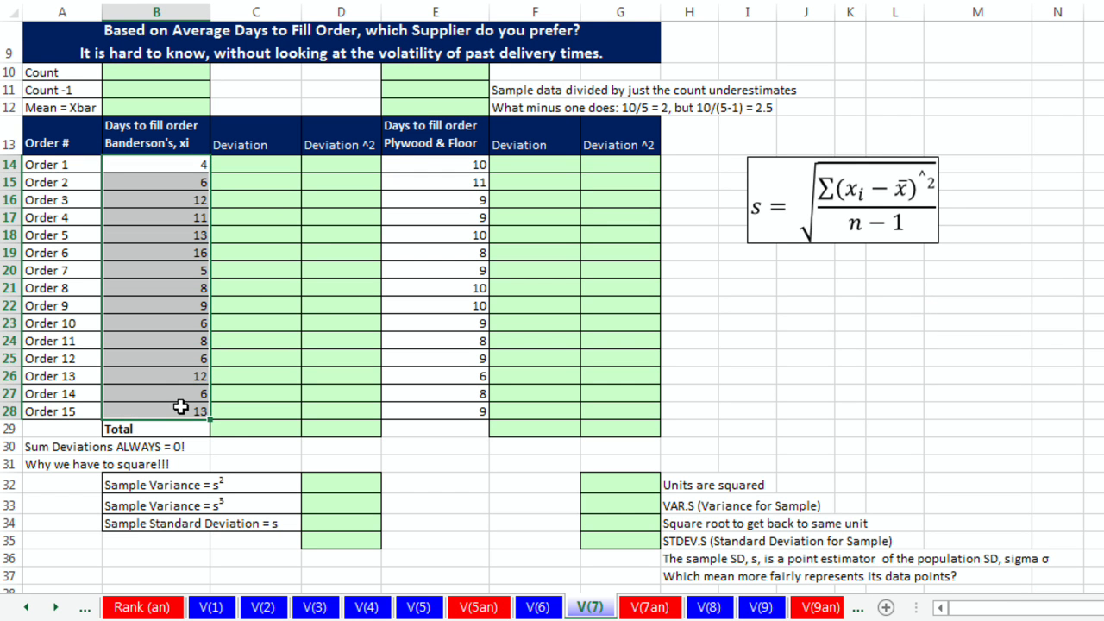
{"action": "left_click_drag", "start_coordinate": [435, 164], "coordinate": [475, 411]}
{"action": "left_click", "coordinate": [125, 75]}
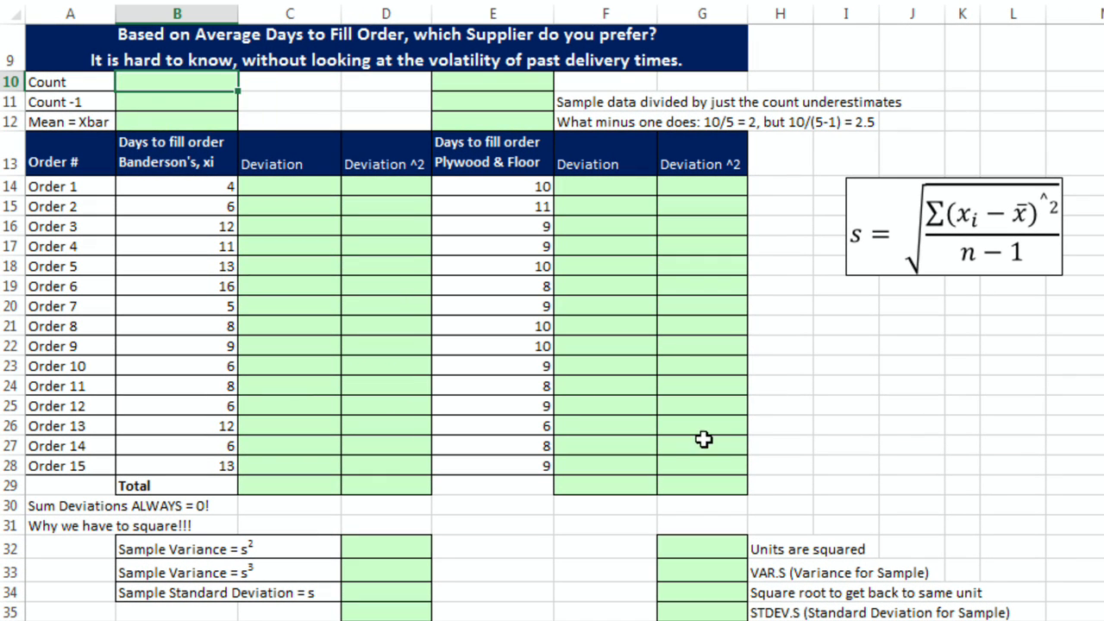
{"action": "type", "text": "=count"}
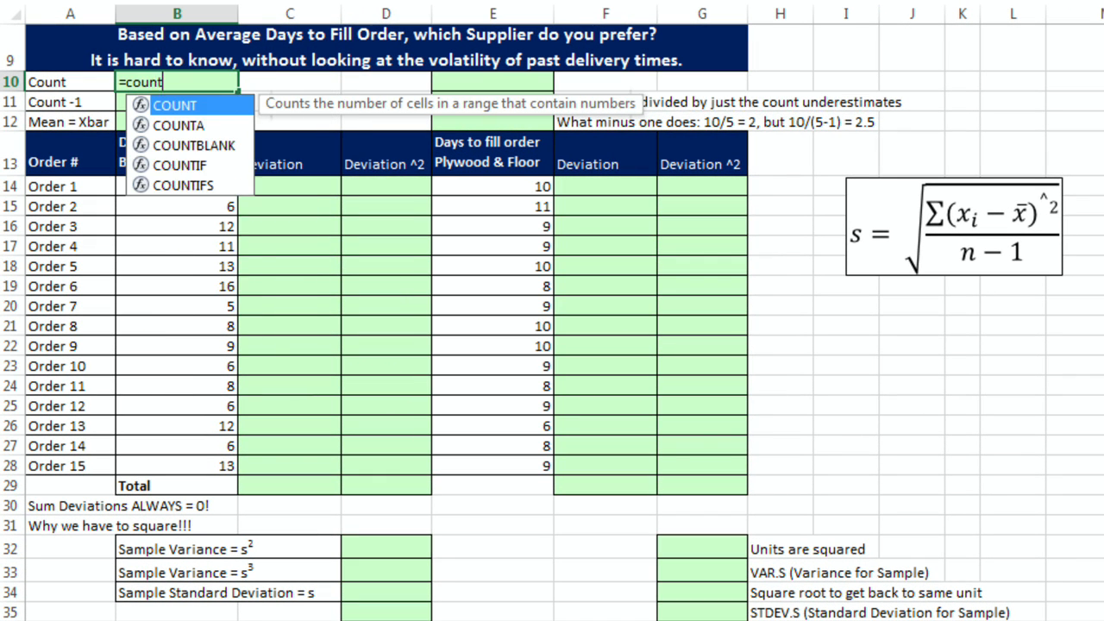
{"action": "key", "text": "Tab"}
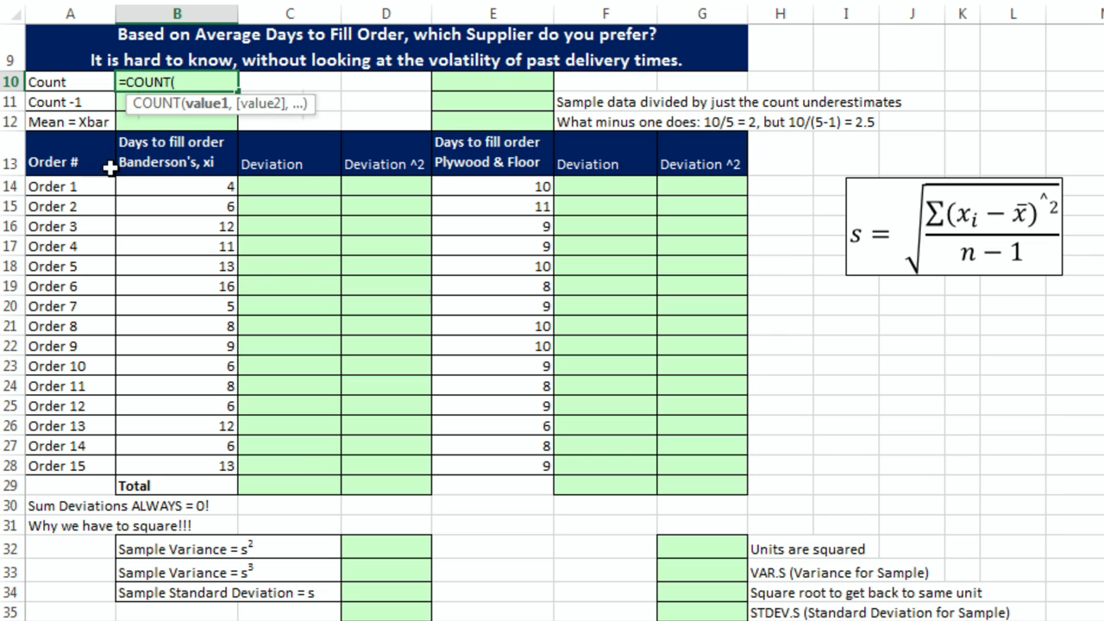
{"action": "left_click_drag", "start_coordinate": [204, 185], "coordinate": [223, 466]}
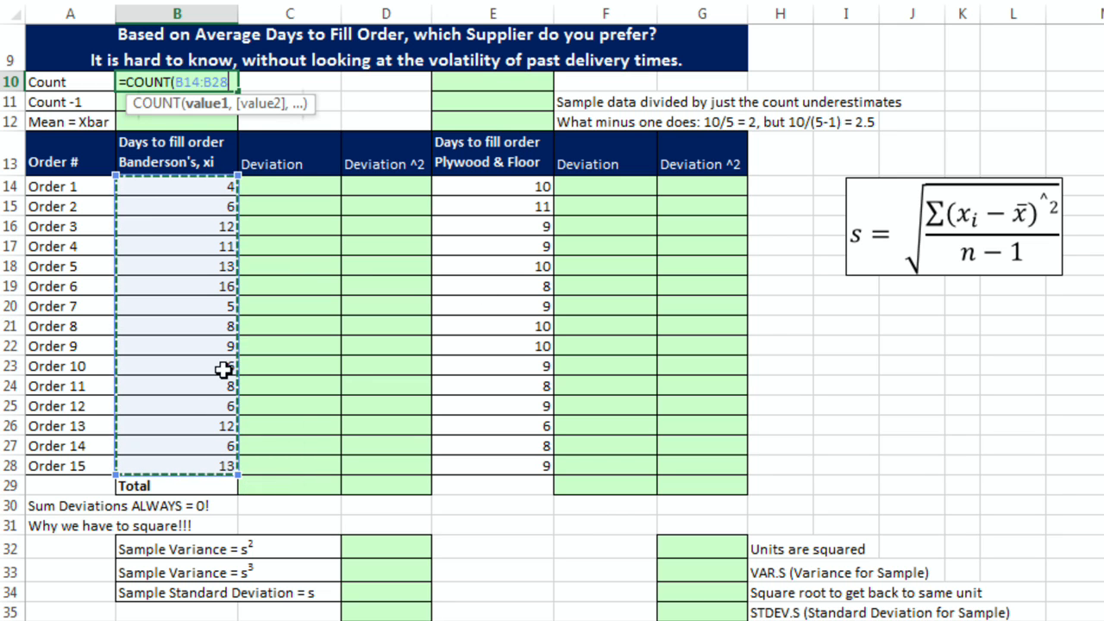
{"action": "key", "text": "Return"}
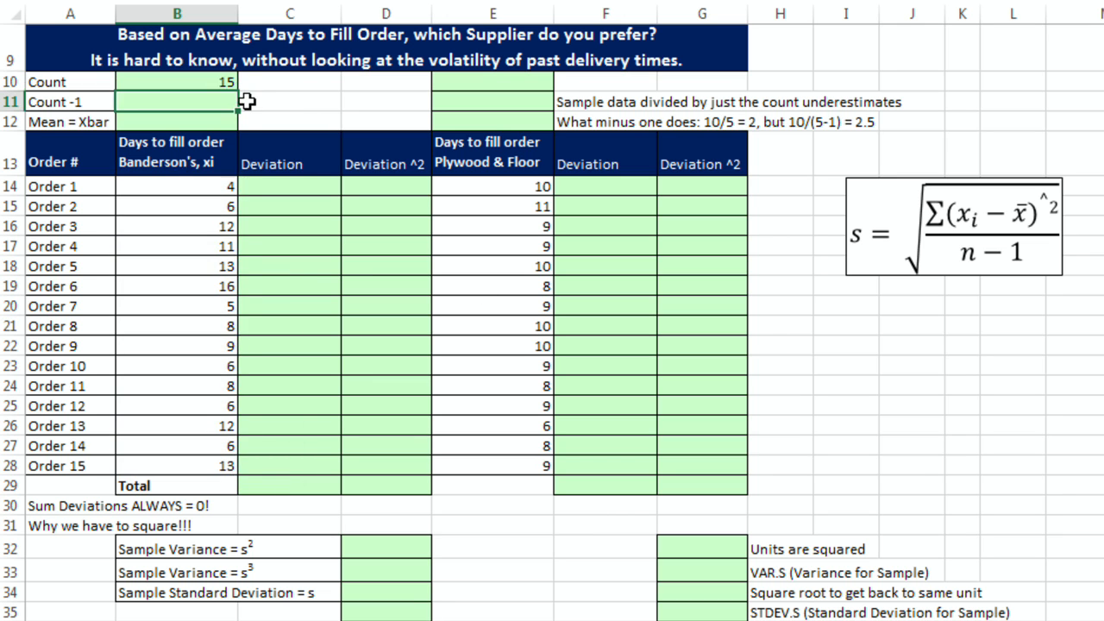
Step: Enter =B10-1 as Banderson's Count -1 and =AVERAGE(B14:B28) as the Mean = Xbar
{"action": "type", "text": "="}
{"action": "key", "text": "Up"}
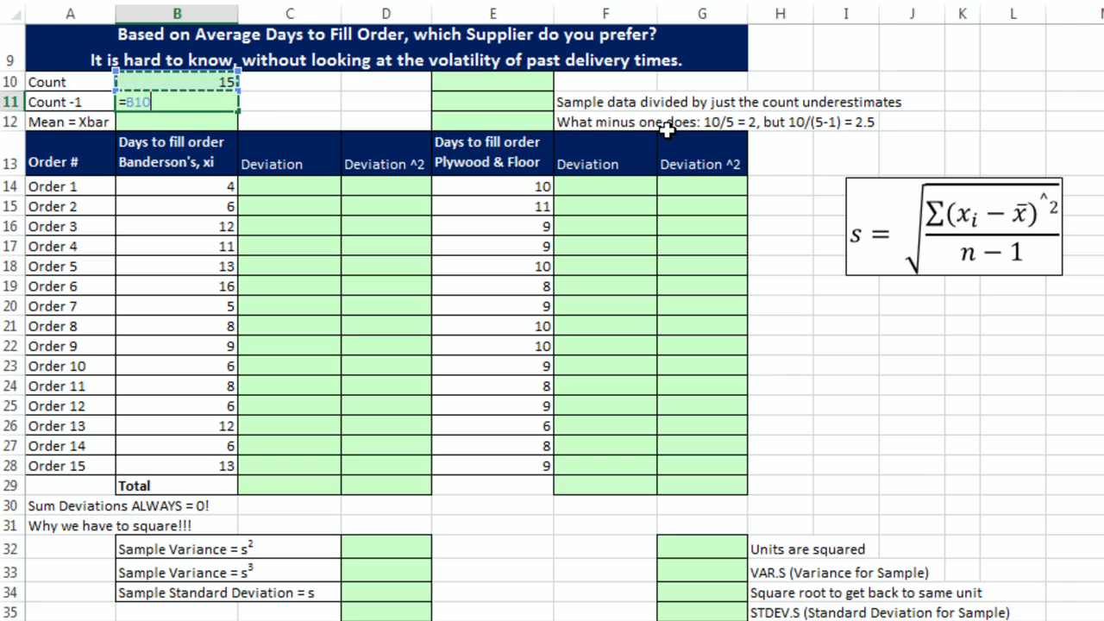
{"action": "type", "text": "-1"}
{"action": "key", "text": "Return"}
{"action": "type", "text": "=average"}
{"action": "key", "text": "Tab"}
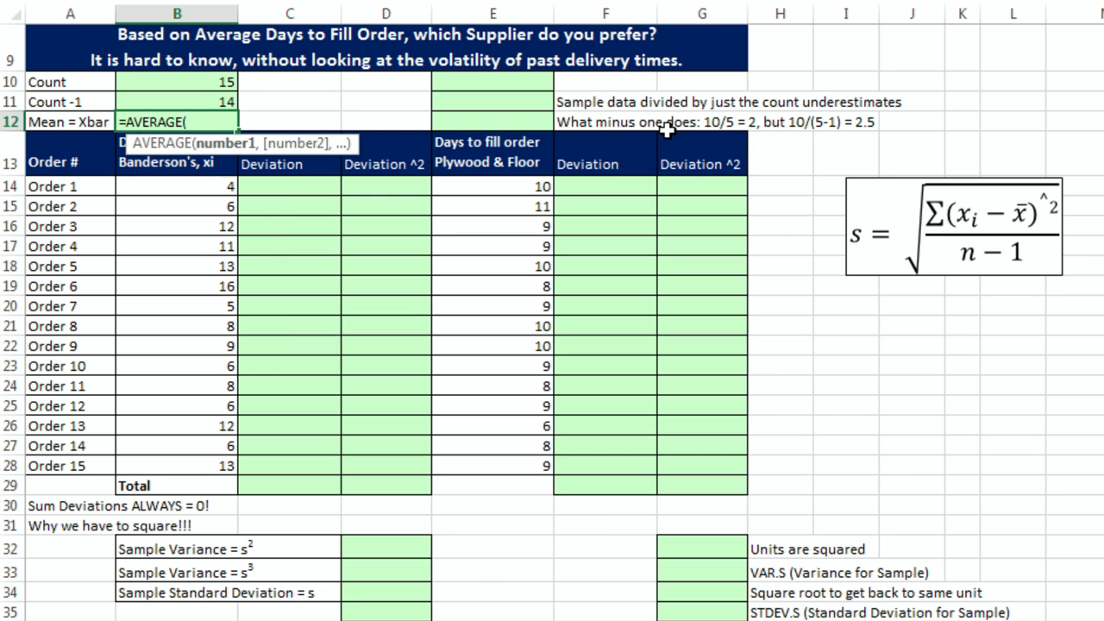
{"action": "left_click_drag", "start_coordinate": [149, 187], "coordinate": [195, 457]}
{"action": "key", "text": "Return"}
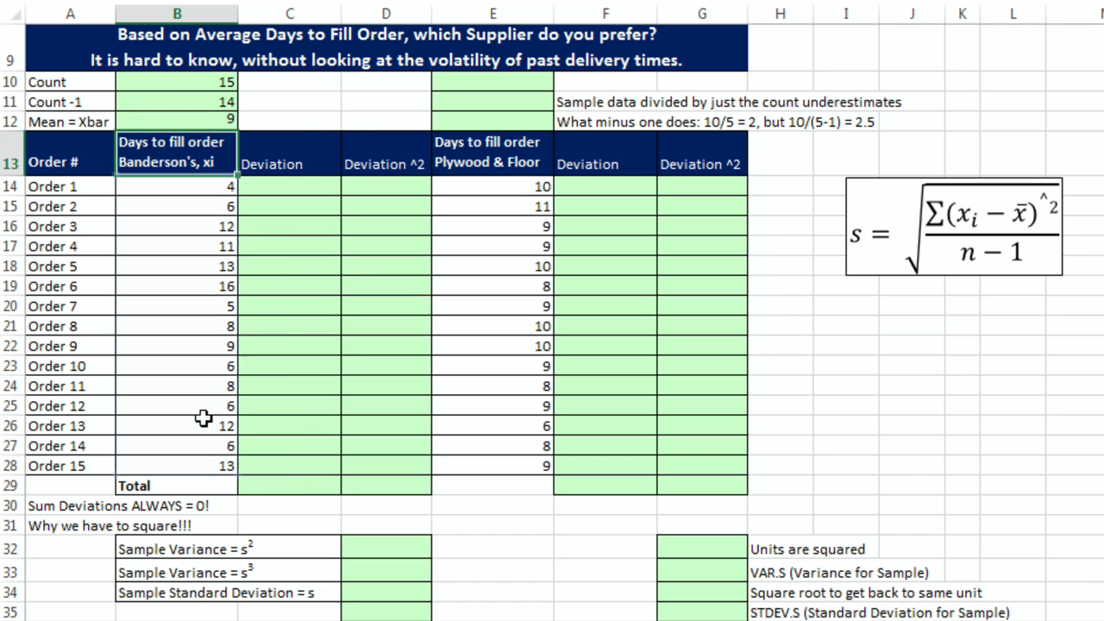
Step: Copy the Count, Count -1 and Mean formulas to the Plywood & Floor column and check its E14:E28 reference
{"action": "double_click", "coordinate": [185, 80]}
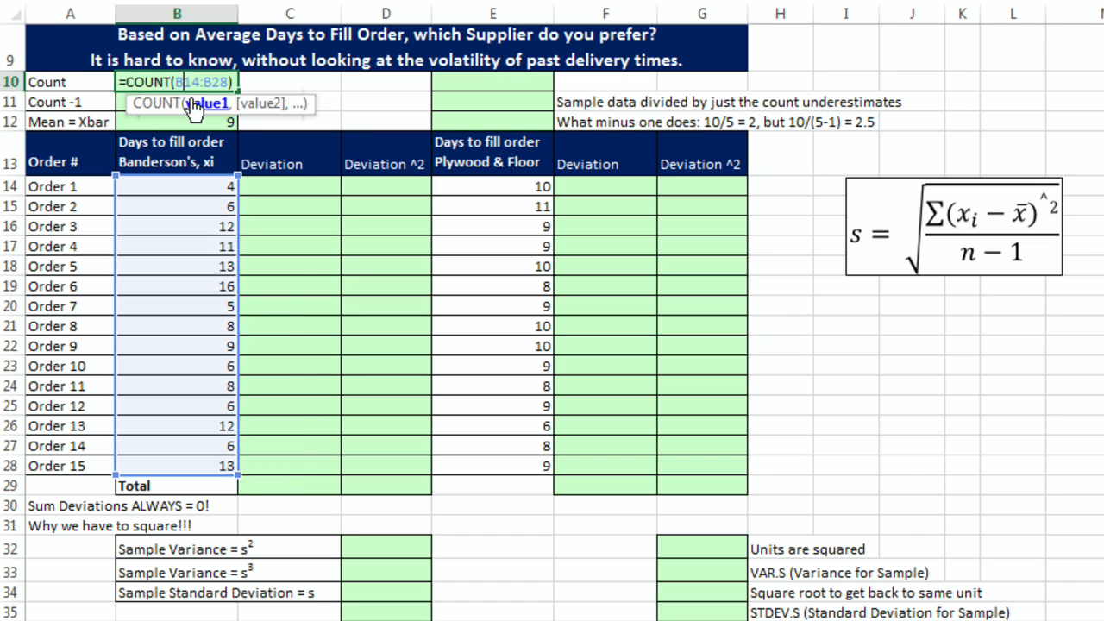
{"action": "key", "text": "Escape"}
{"action": "left_click_drag", "start_coordinate": [182, 89], "coordinate": [201, 121]}
{"action": "key", "text": "ctrl+c"}
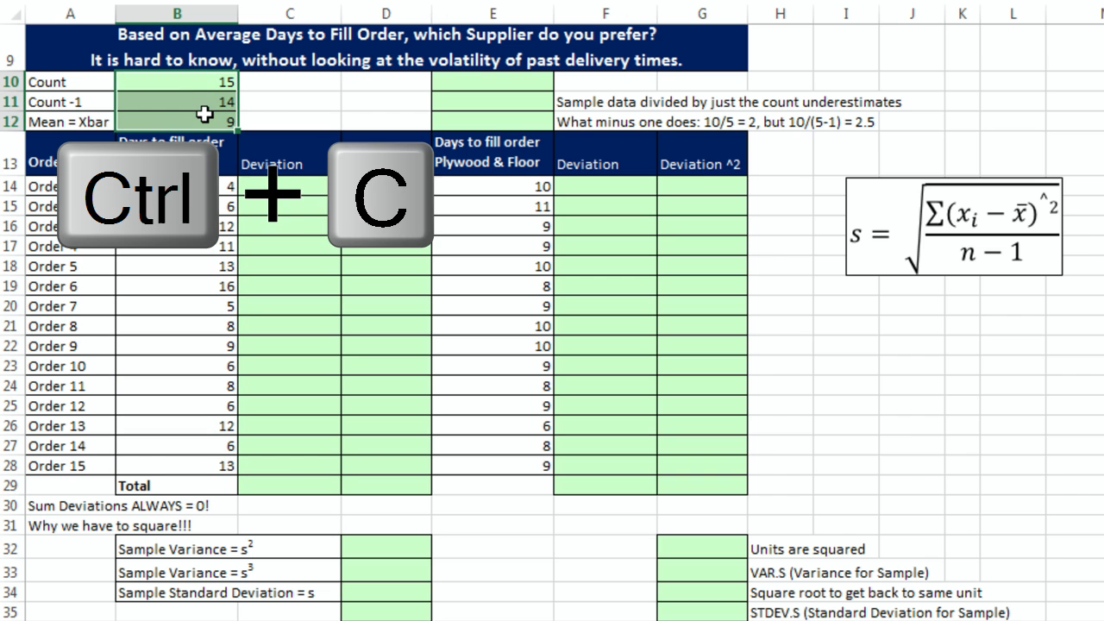
{"action": "left_click", "coordinate": [496, 78]}
{"action": "key", "text": "ctrl+v"}
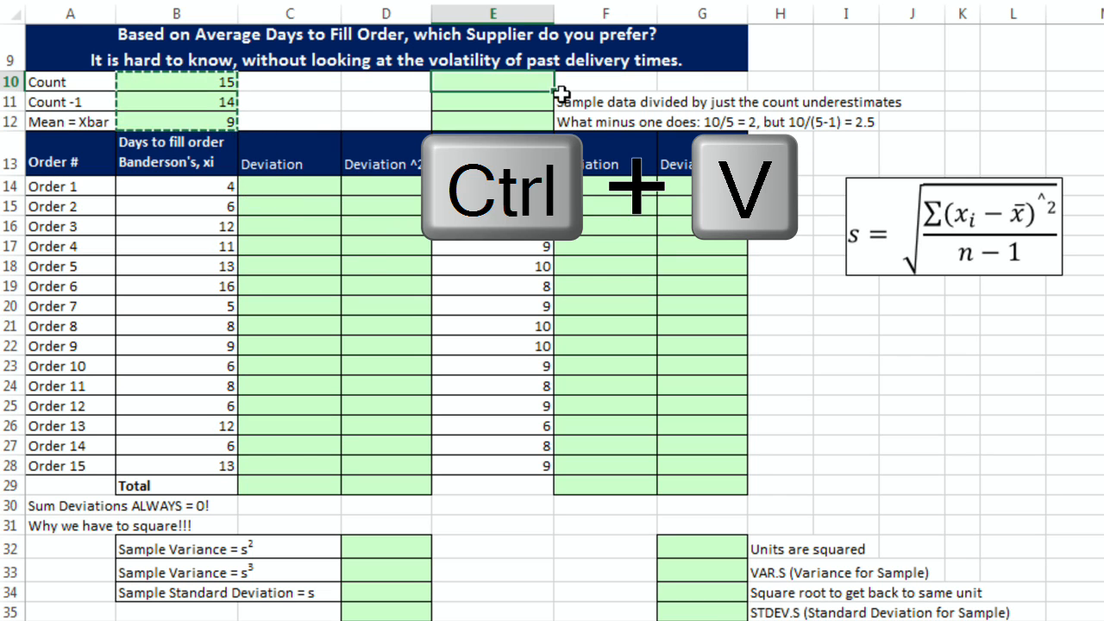
{"action": "double_click", "coordinate": [524, 82]}
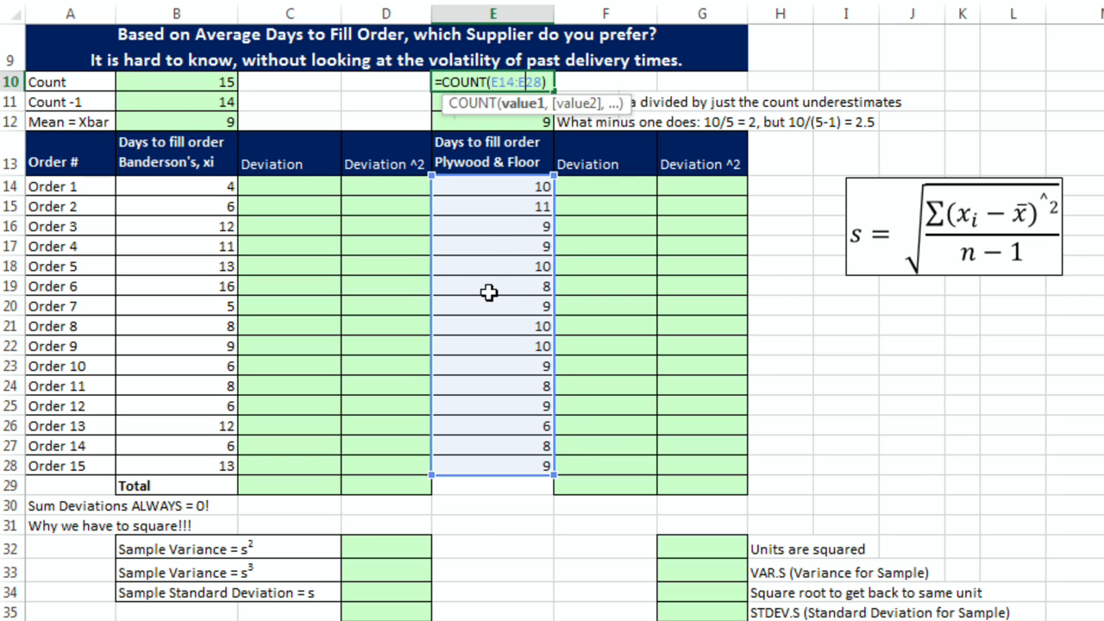
{"action": "key", "text": "Escape"}
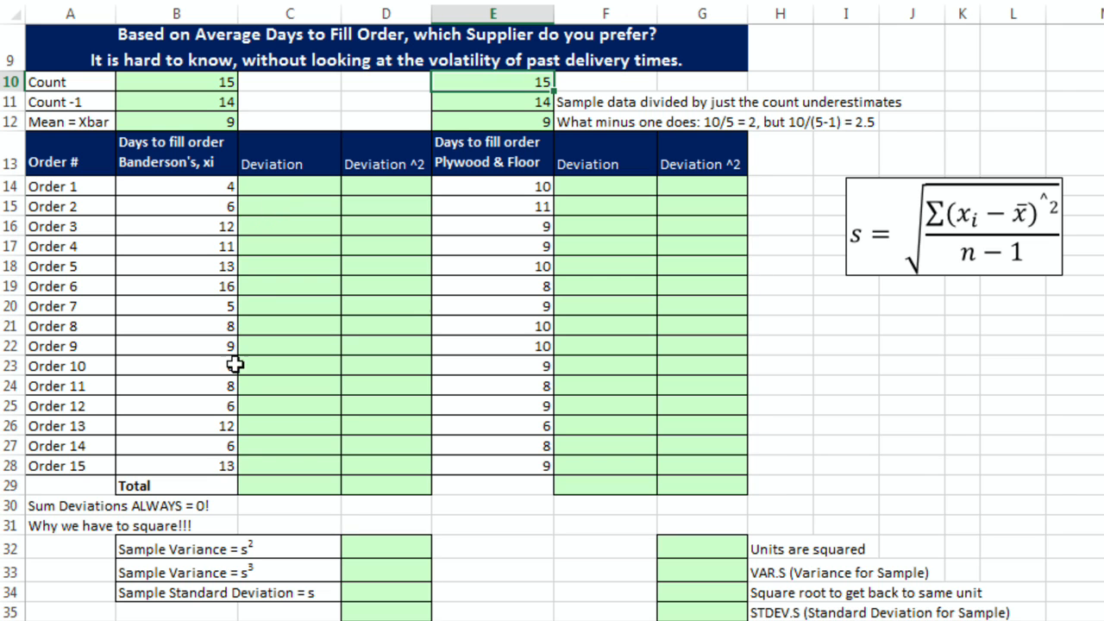
Step: Enter =B14-$B$12 as Banderson's first deviation and fill it down through Order 15
{"action": "left_click", "coordinate": [205, 190]}
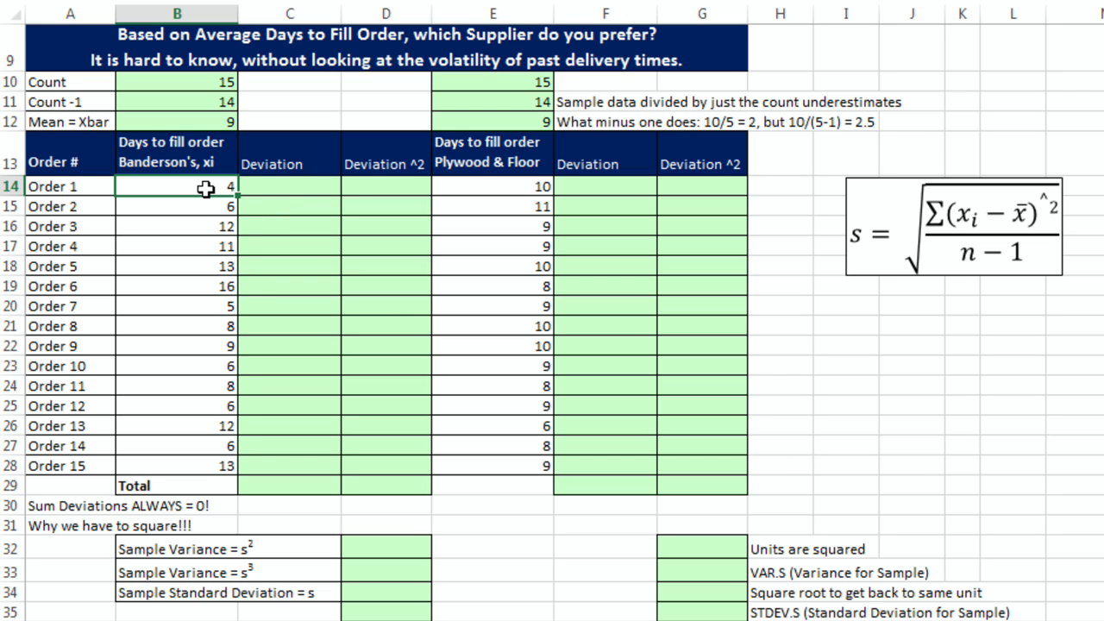
{"action": "left_click", "coordinate": [212, 213]}
{"action": "left_click", "coordinate": [199, 231]}
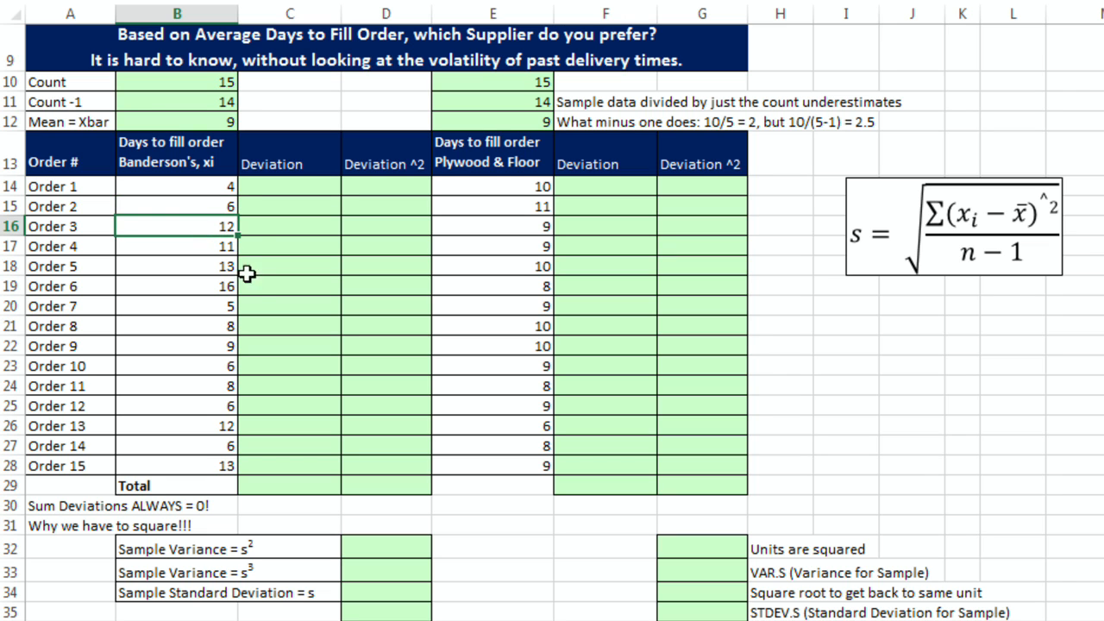
{"action": "left_click", "coordinate": [267, 190]}
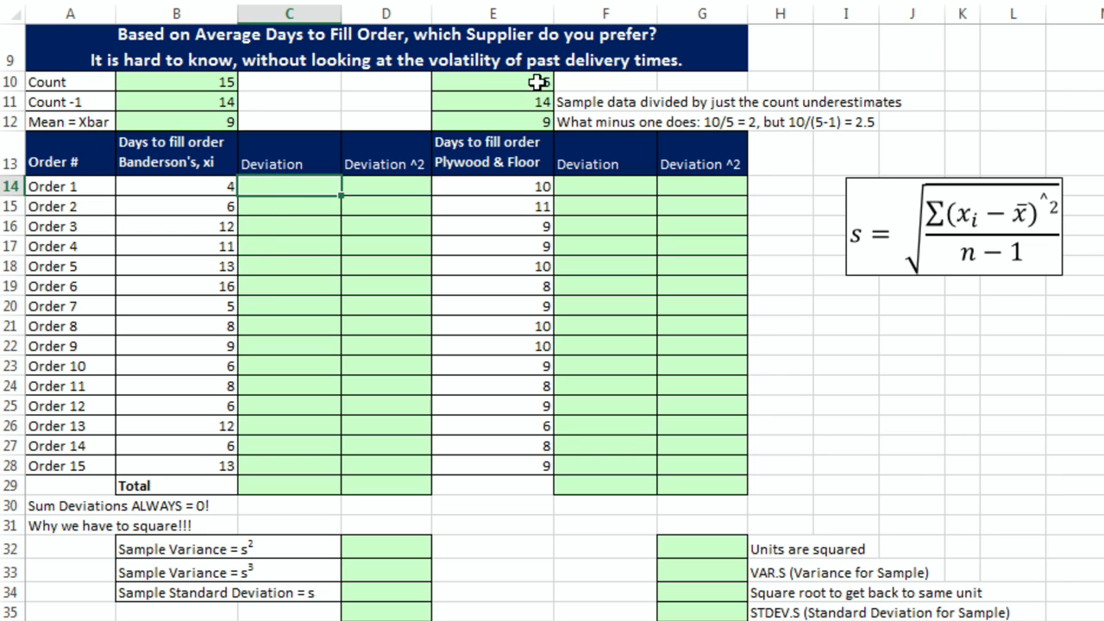
{"action": "type", "text": "="}
{"action": "key", "text": "Left"}
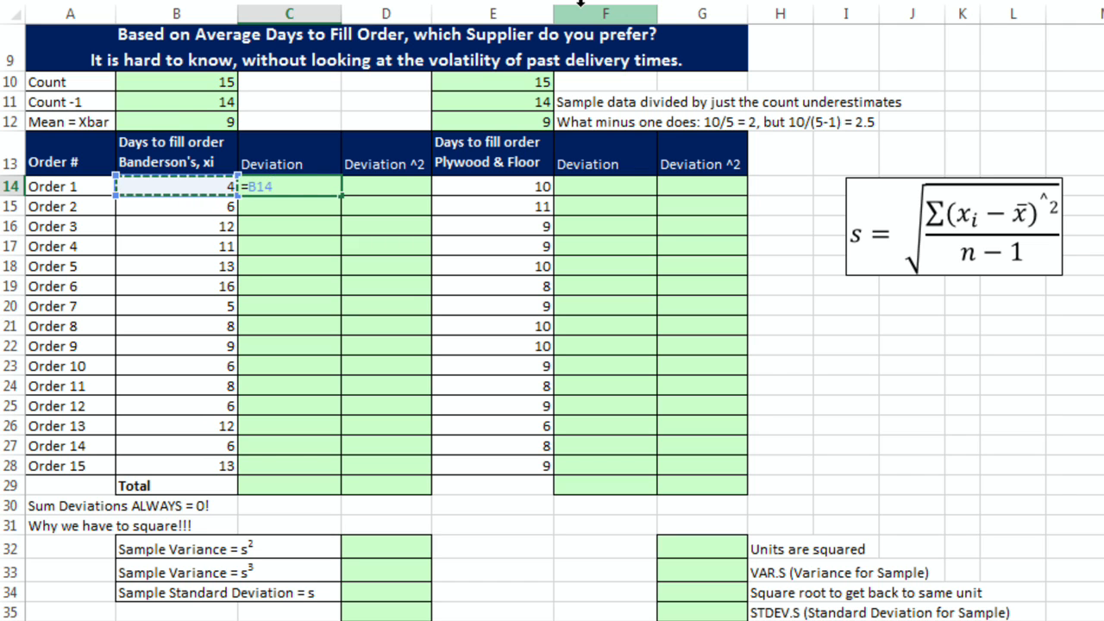
{"action": "type", "text": "-"}
{"action": "left_click", "coordinate": [211, 121]}
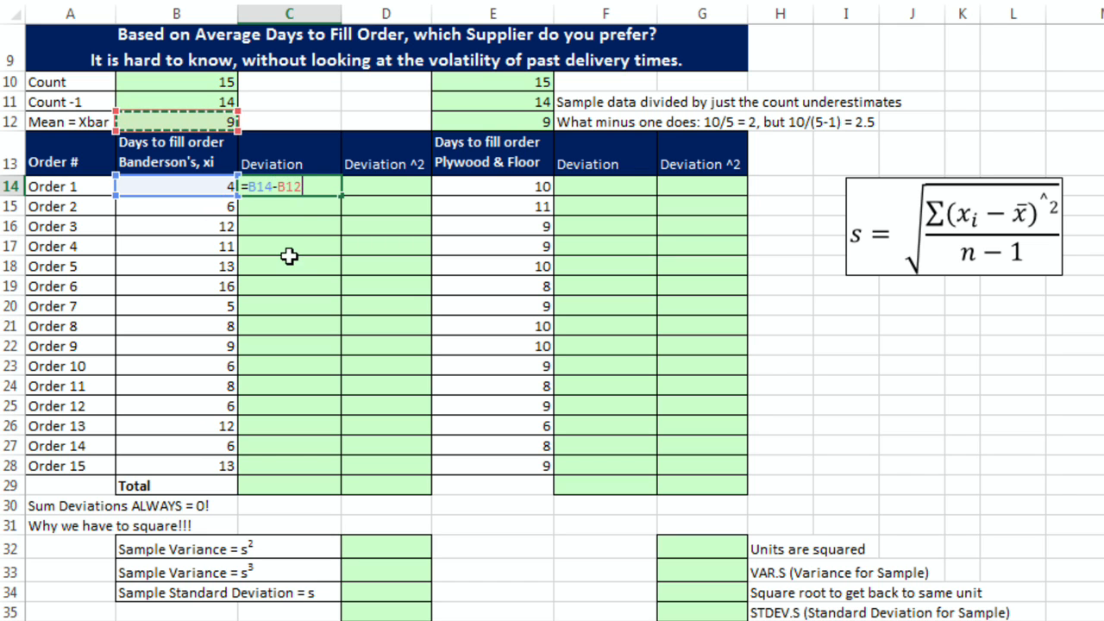
{"action": "key", "text": "F4"}
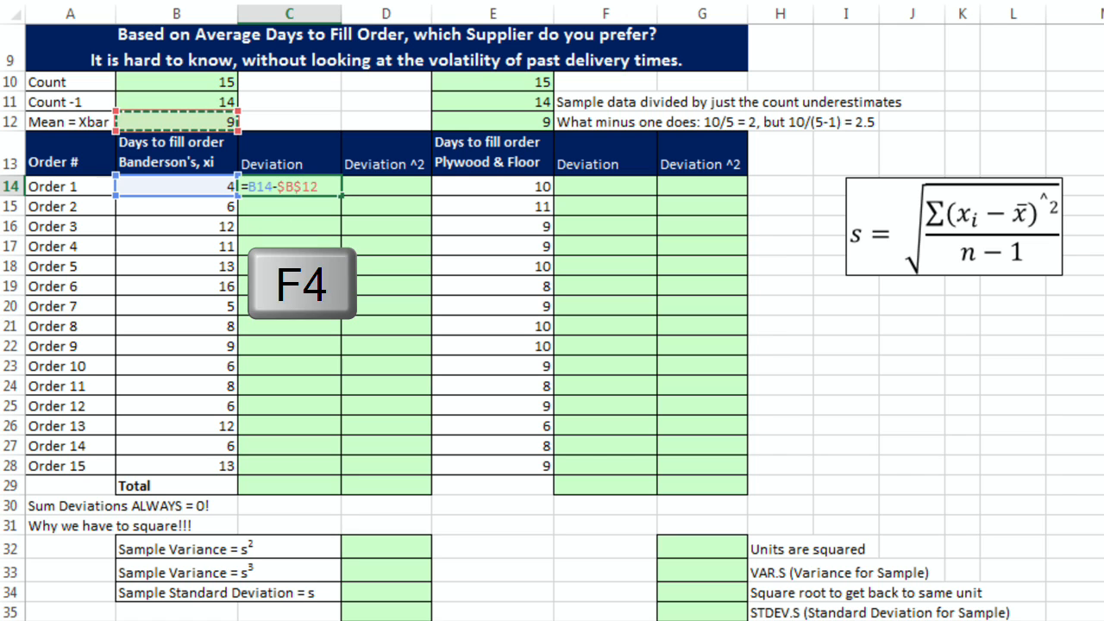
{"action": "key", "text": "ctrl+Return"}
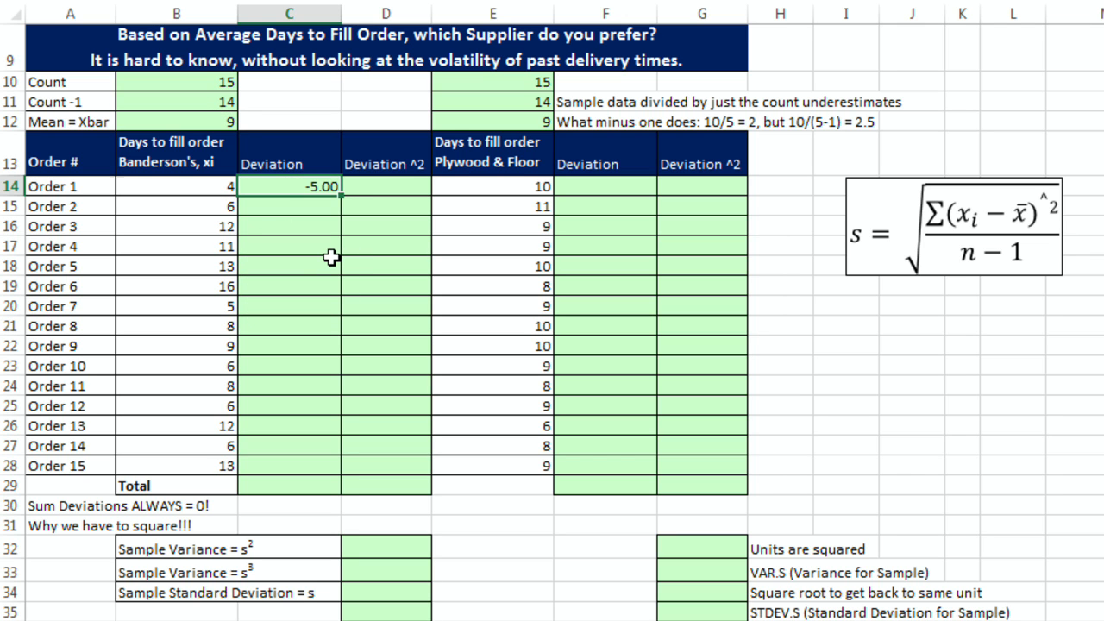
{"action": "left_click_drag", "start_coordinate": [341, 199], "coordinate": [350, 475]}
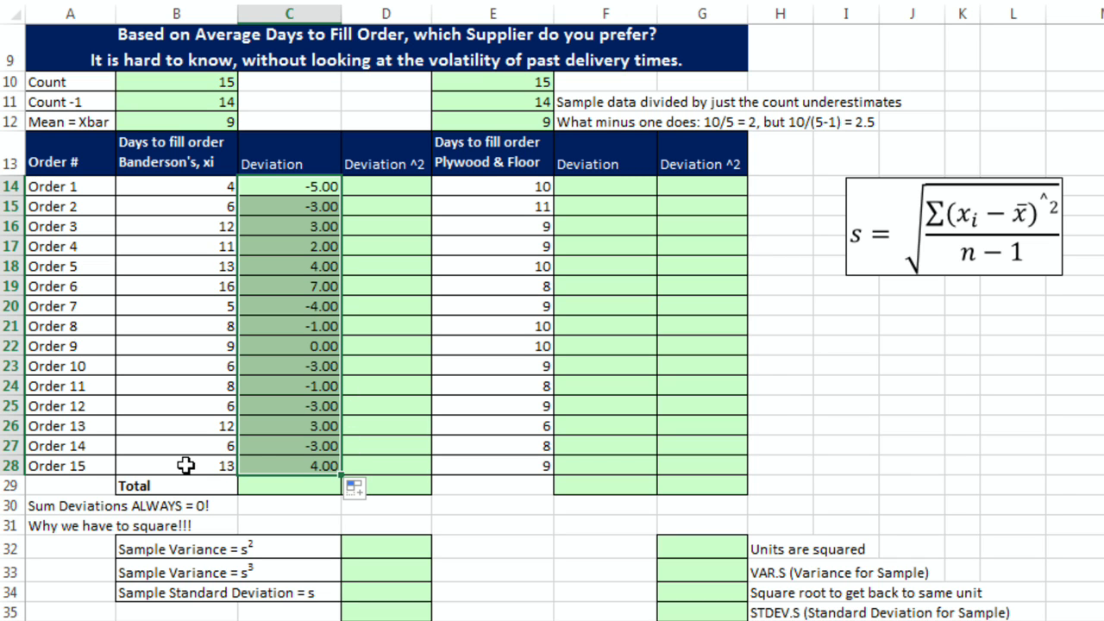
Step: Total Banderson's deviations with AutoSum as =SUM(C14:C28)
{"action": "left_click", "coordinate": [290, 484]}
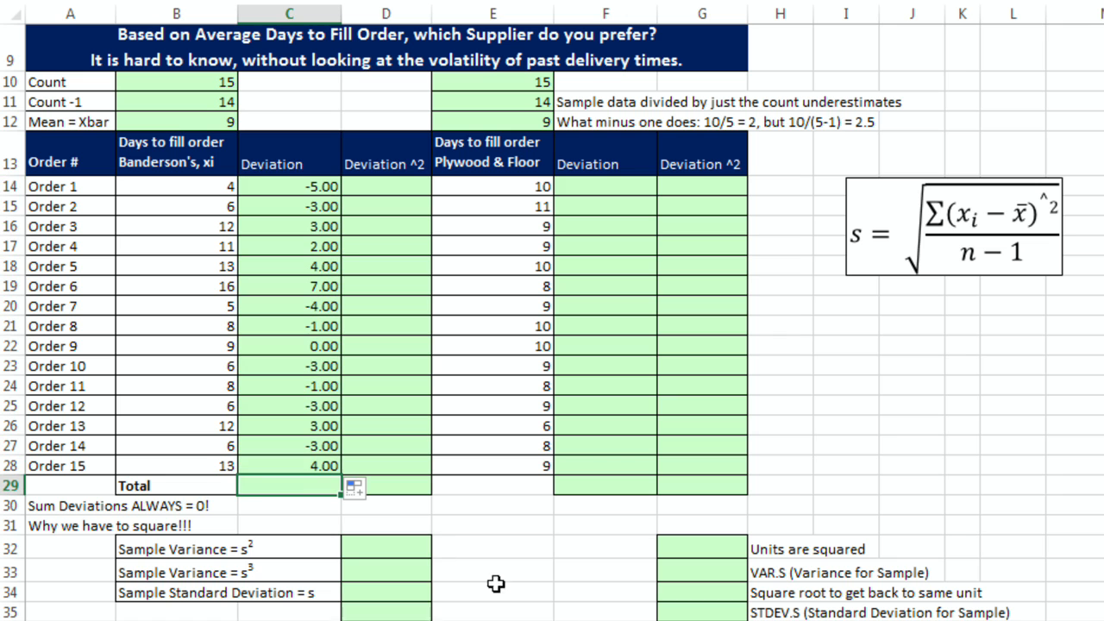
{"action": "key", "text": "alt+equal"}
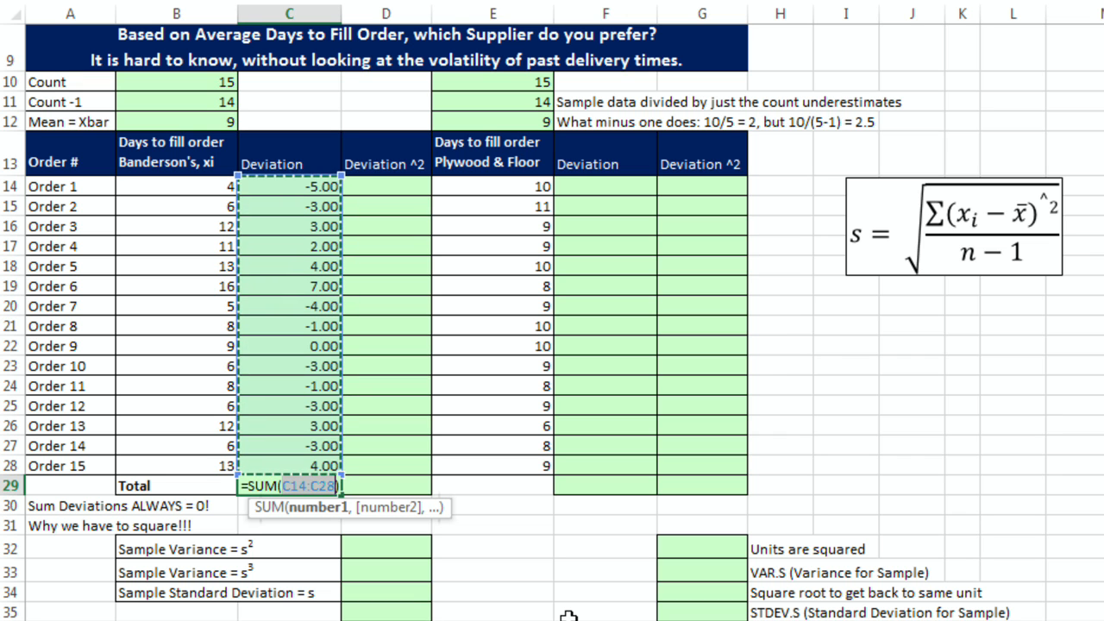
{"action": "key", "text": "Return"}
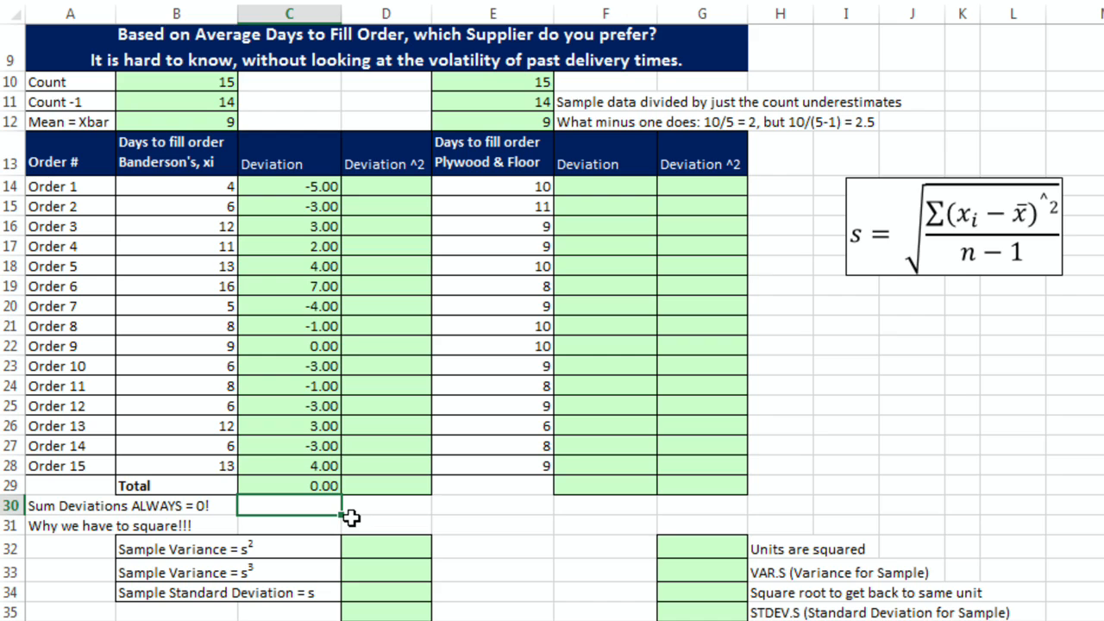
{"action": "scroll", "coordinate": [352, 516], "scroll_direction": "down", "scroll_amount": 8}
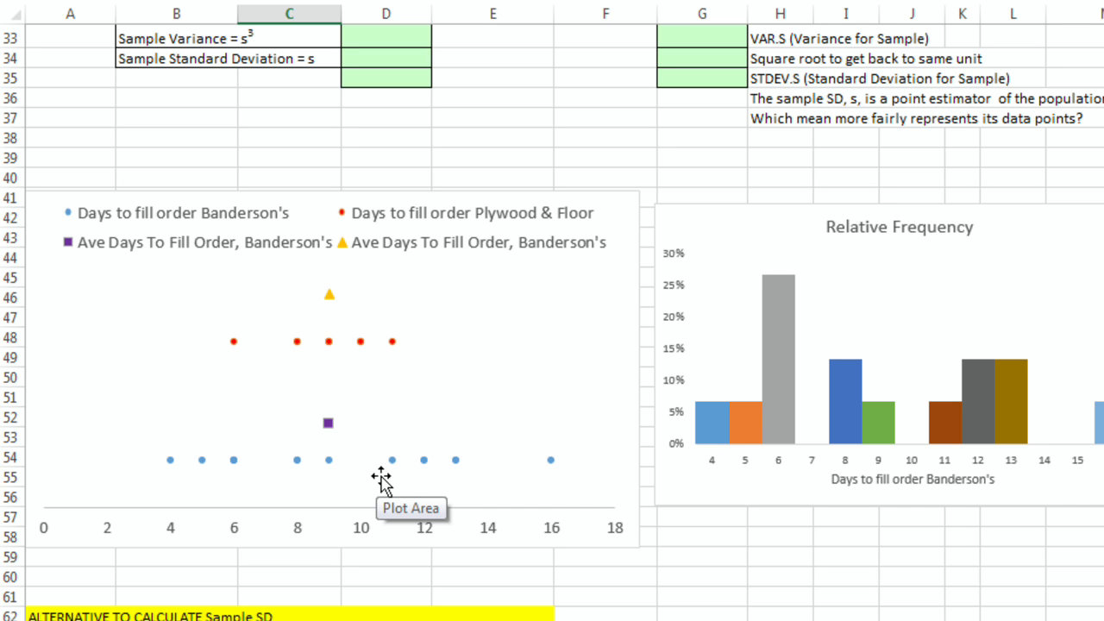
{"action": "scroll", "coordinate": [414, 406], "scroll_direction": "up", "scroll_amount": 6}
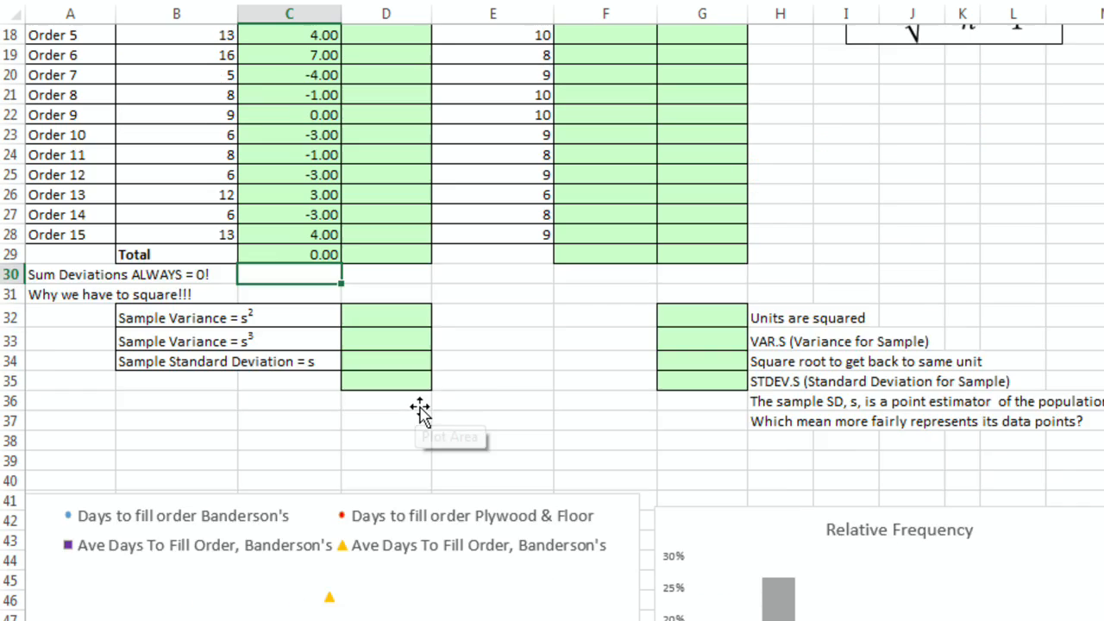
{"action": "scroll", "coordinate": [446, 418], "scroll_direction": "up", "scroll_amount": 2}
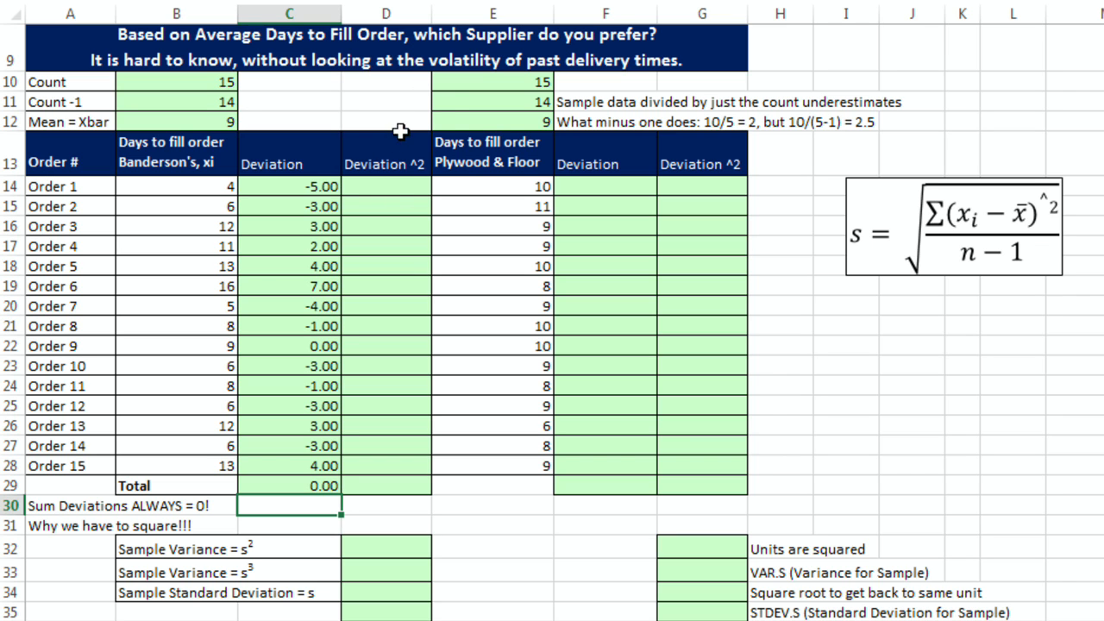
{"action": "left_click", "coordinate": [367, 209]}
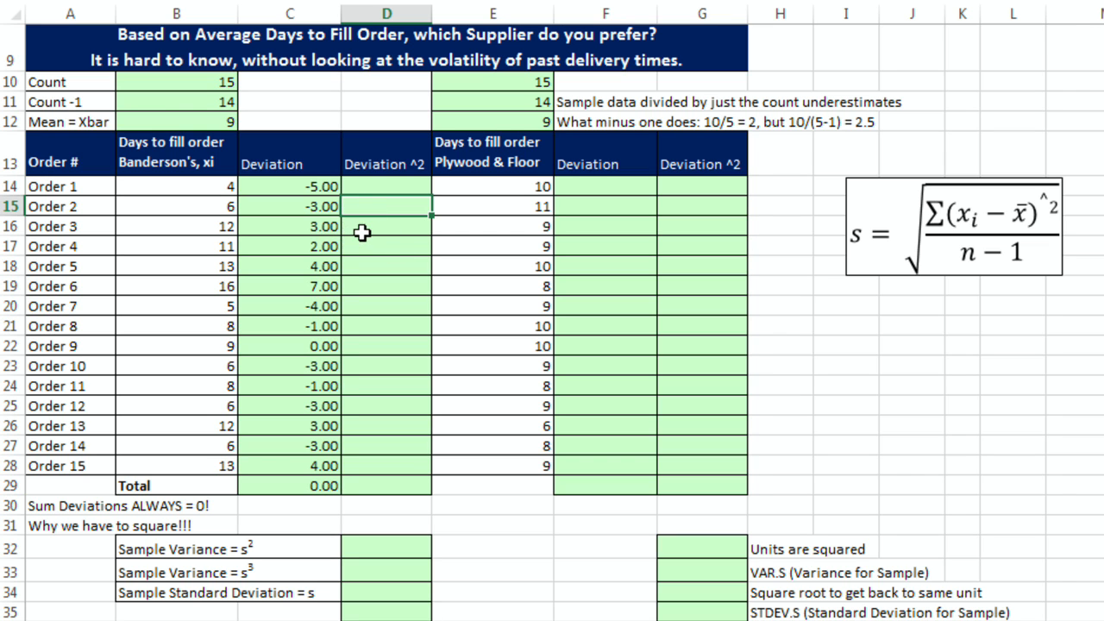
{"action": "left_click", "coordinate": [367, 231]}
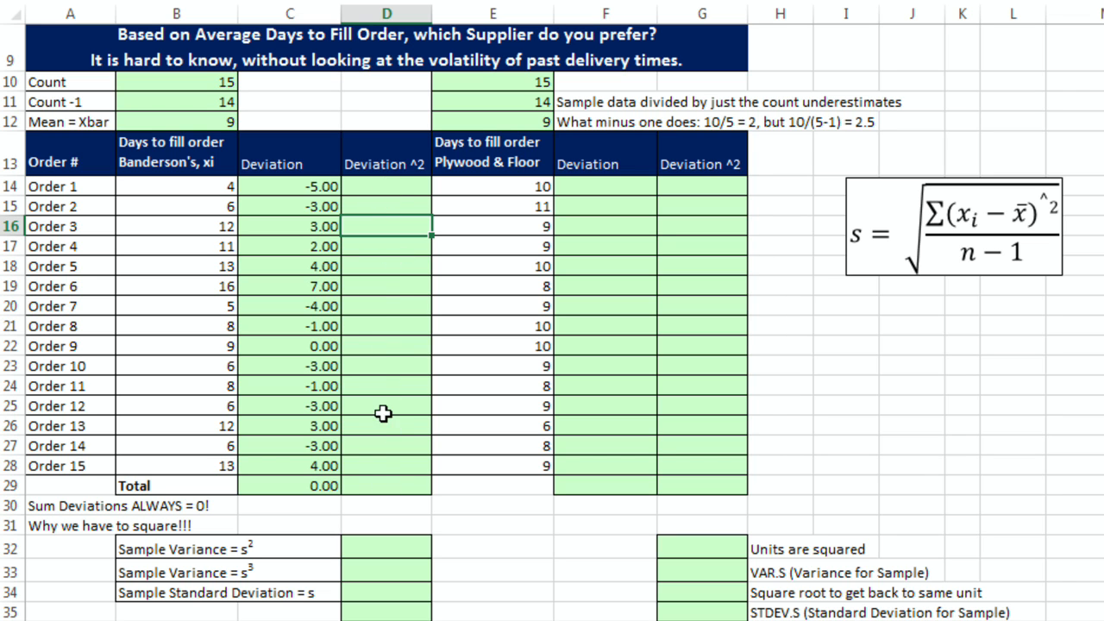
Step: Enter =C14^2 as Banderson's first squared deviation and fill it down through Order 15
{"action": "left_click", "coordinate": [388, 187]}
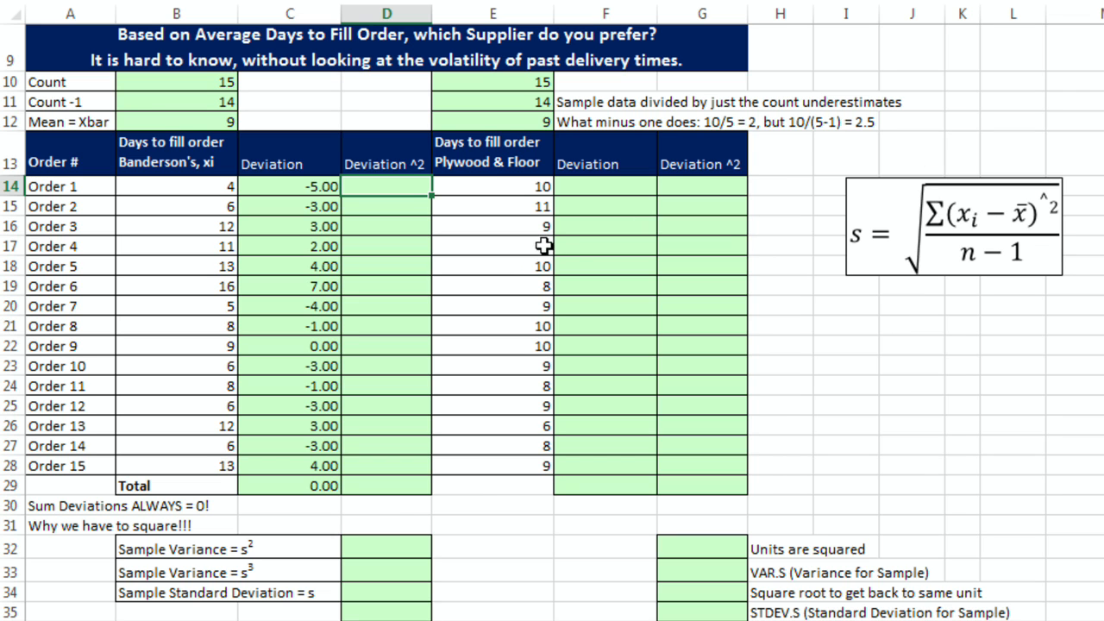
{"action": "key", "text": "Left"}
{"action": "type", "text": "^"}
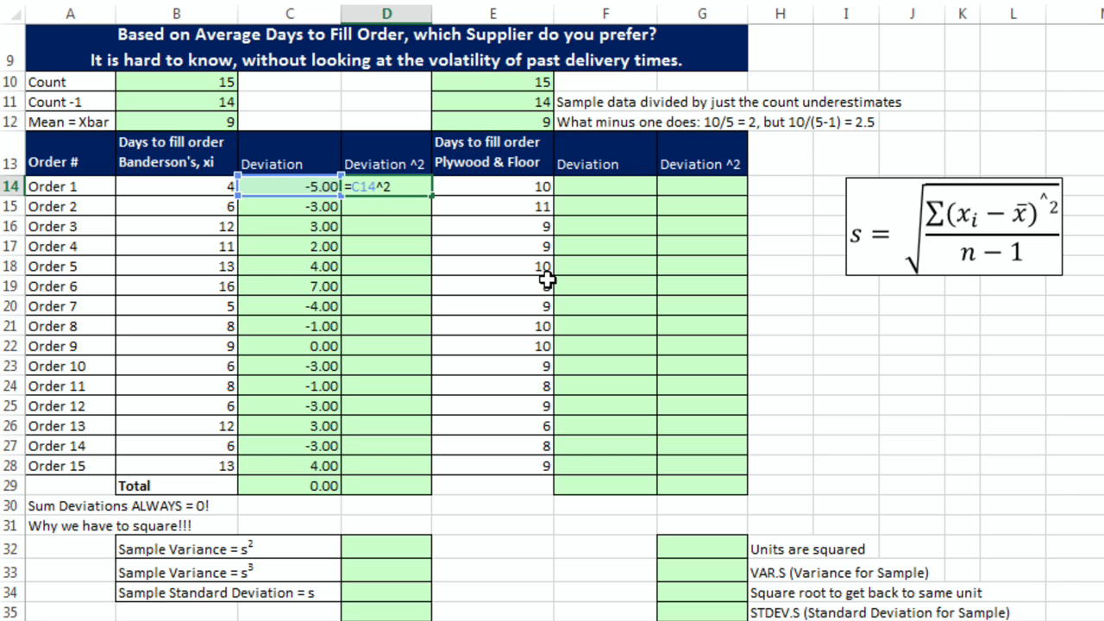
{"action": "key", "text": "ctrl+Return"}
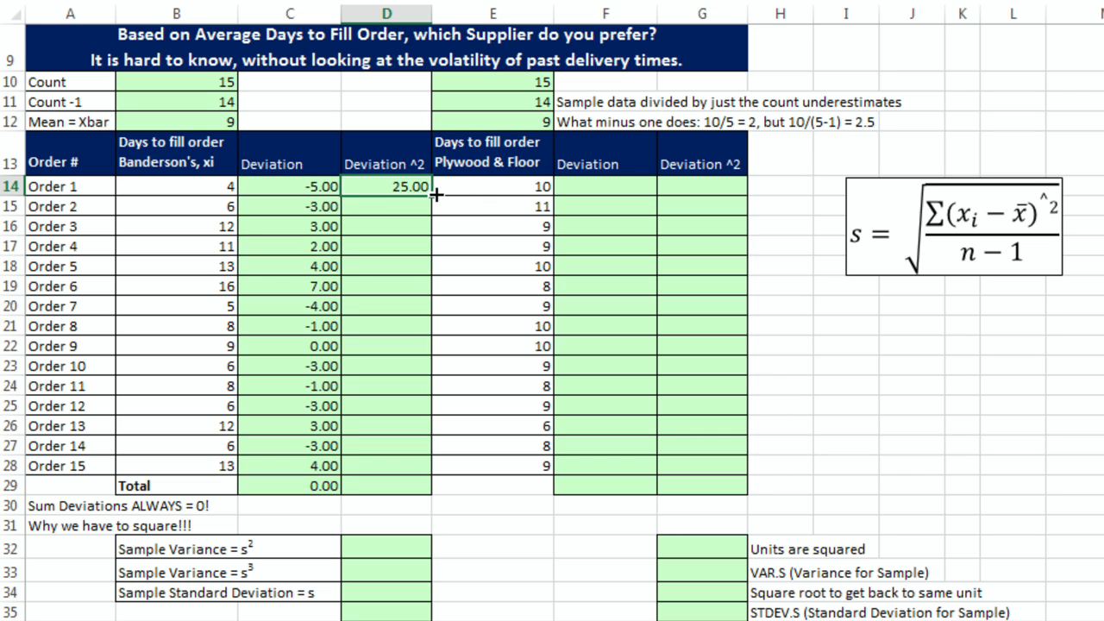
{"action": "left_click_drag", "start_coordinate": [432, 195], "coordinate": [437, 473]}
{"action": "left_click", "coordinate": [418, 489]}
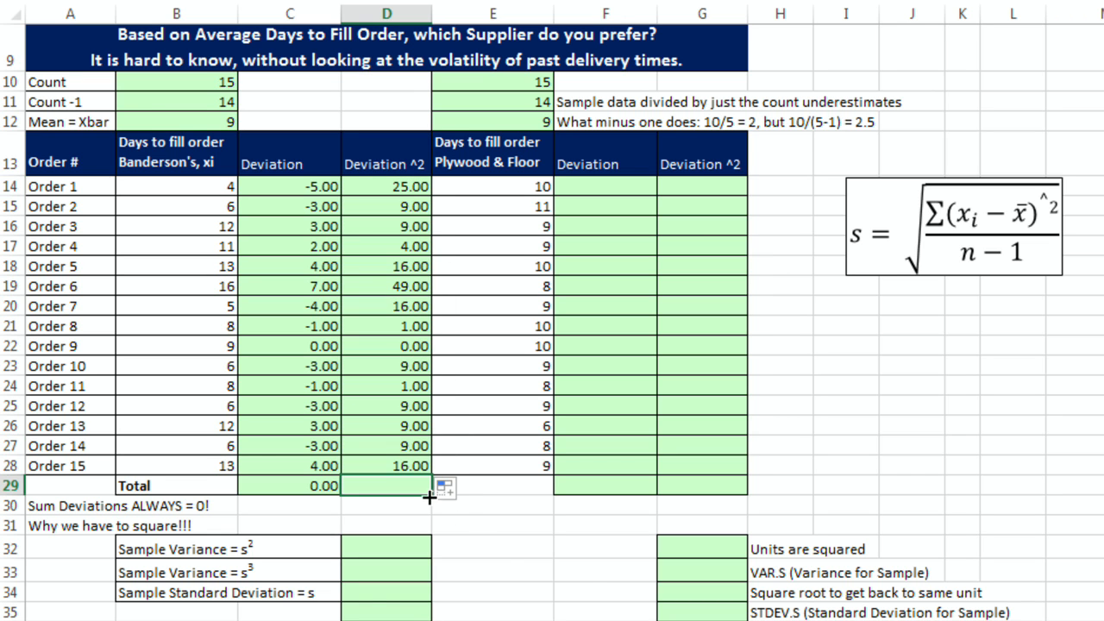
Step: Total Banderson's squared deviations with AutoSum as =SUM(D14:D28)
{"action": "key", "text": "alt+equal"}
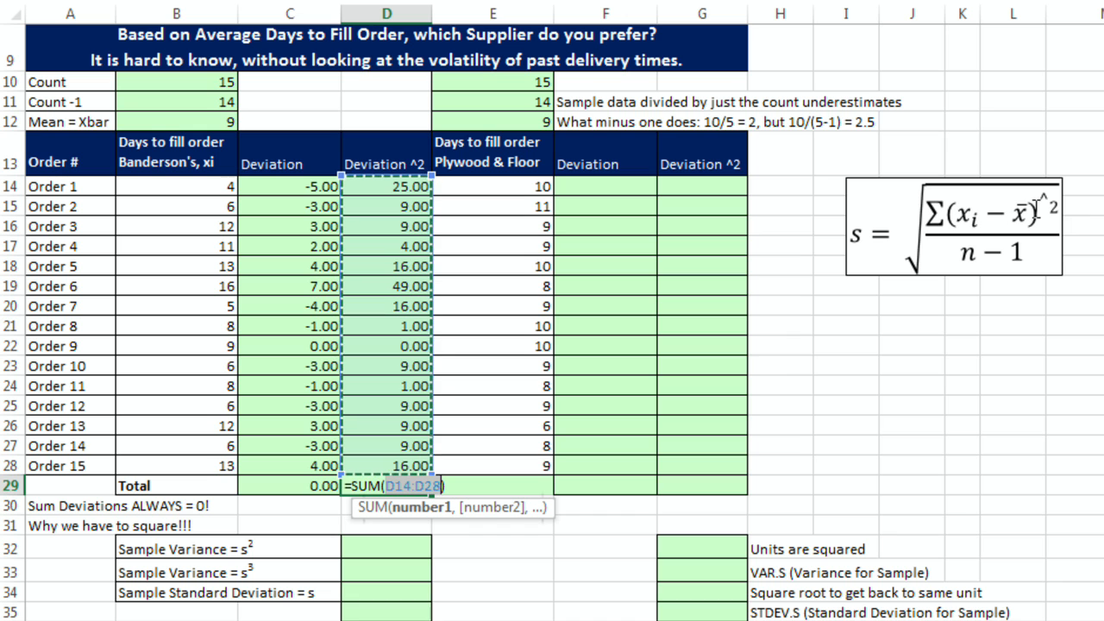
{"action": "key", "text": "ctrl+Return"}
{"action": "key", "text": "Return"}
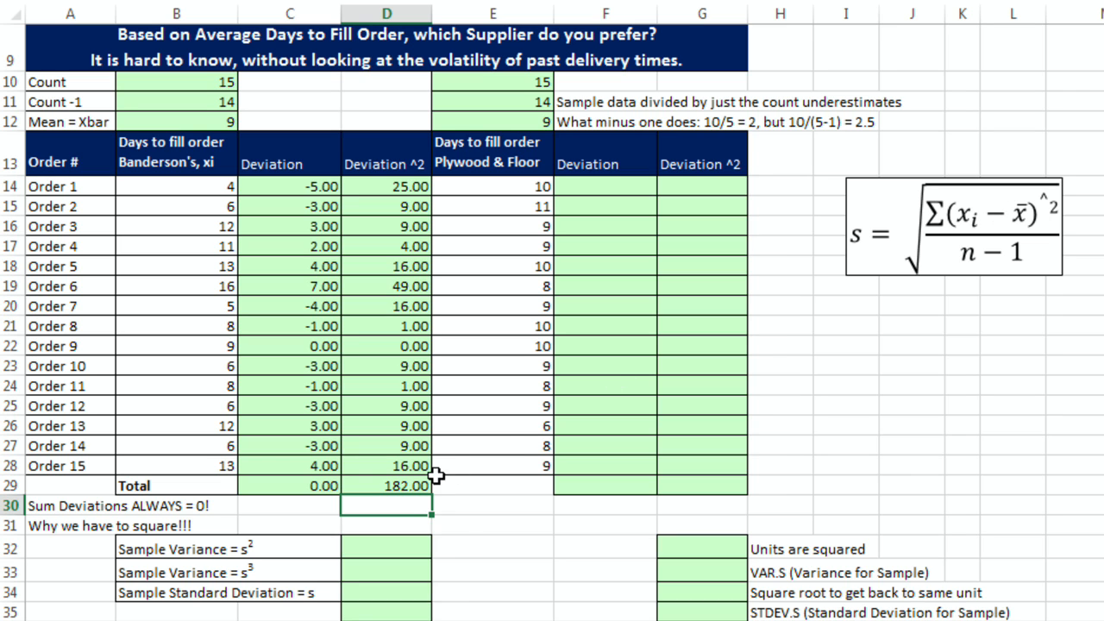
Step: Compute Banderson's sample variance in D32 as the squared-deviation total divided by Count -1, =D29/B11
{"action": "key", "text": "Down"}
{"action": "key", "text": "Down"}
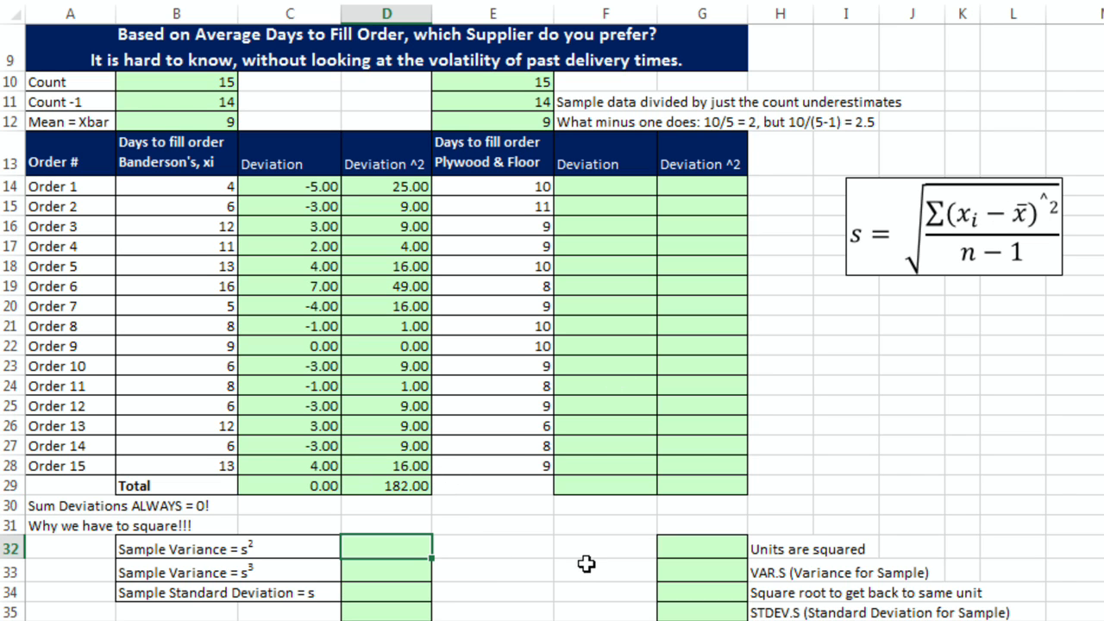
{"action": "type", "text": "="}
{"action": "left_click", "coordinate": [380, 485]}
{"action": "type", "text": "/"}
{"action": "left_click", "coordinate": [131, 102]}
{"action": "key", "text": "ctrl+Return"}
Step: Compute Banderson's sample standard deviation in D34 as =SQRT(D32)
{"action": "left_click", "coordinate": [402, 573]}
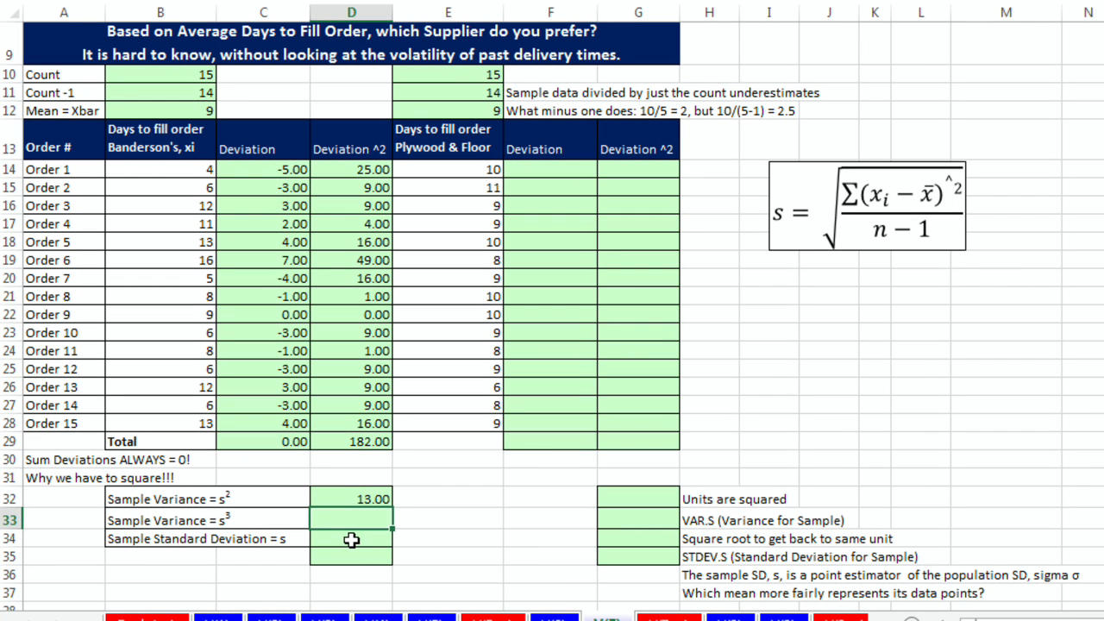
{"action": "left_click", "coordinate": [351, 539]}
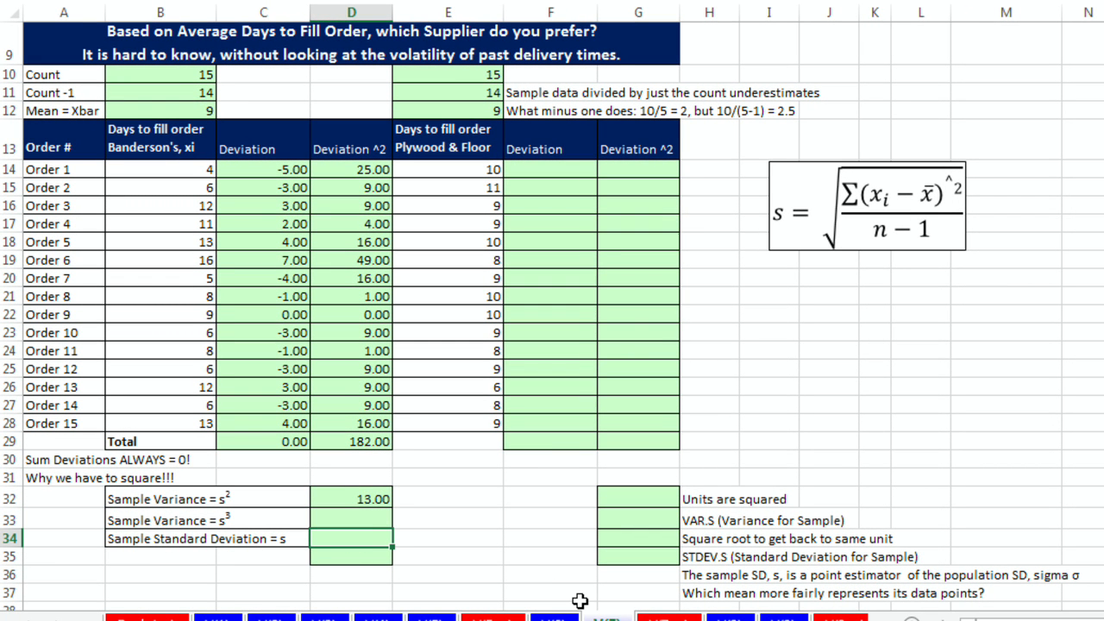
{"action": "type", "text": "=sqrt"}
{"action": "key", "text": "Tab"}
{"action": "key", "text": "Up"}
{"action": "key", "text": "Up"}
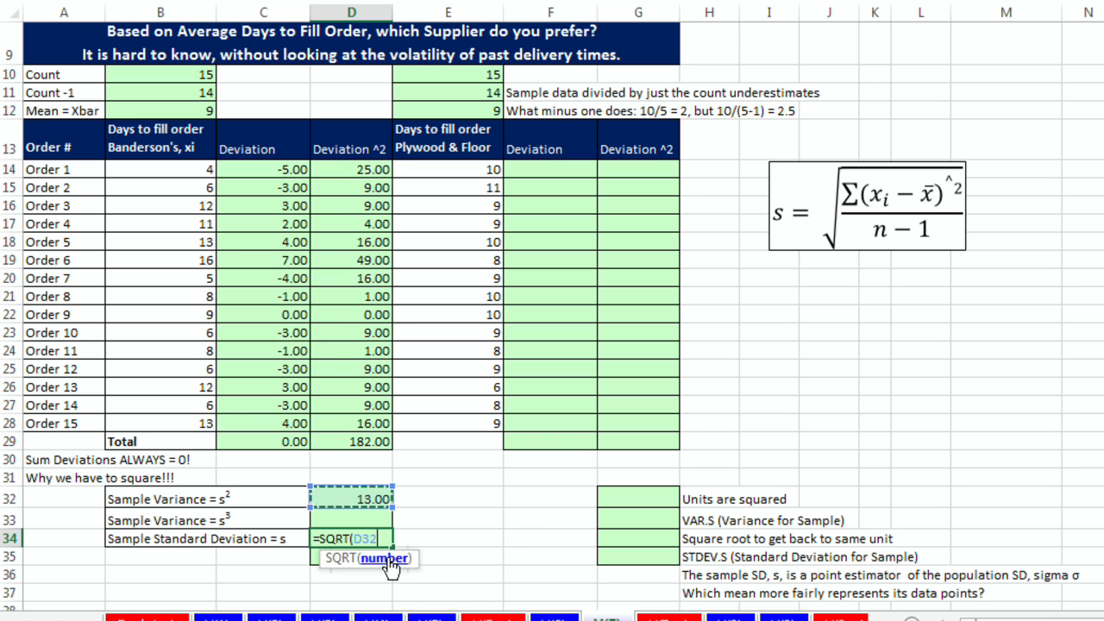
{"action": "key", "text": "ctrl+Return"}
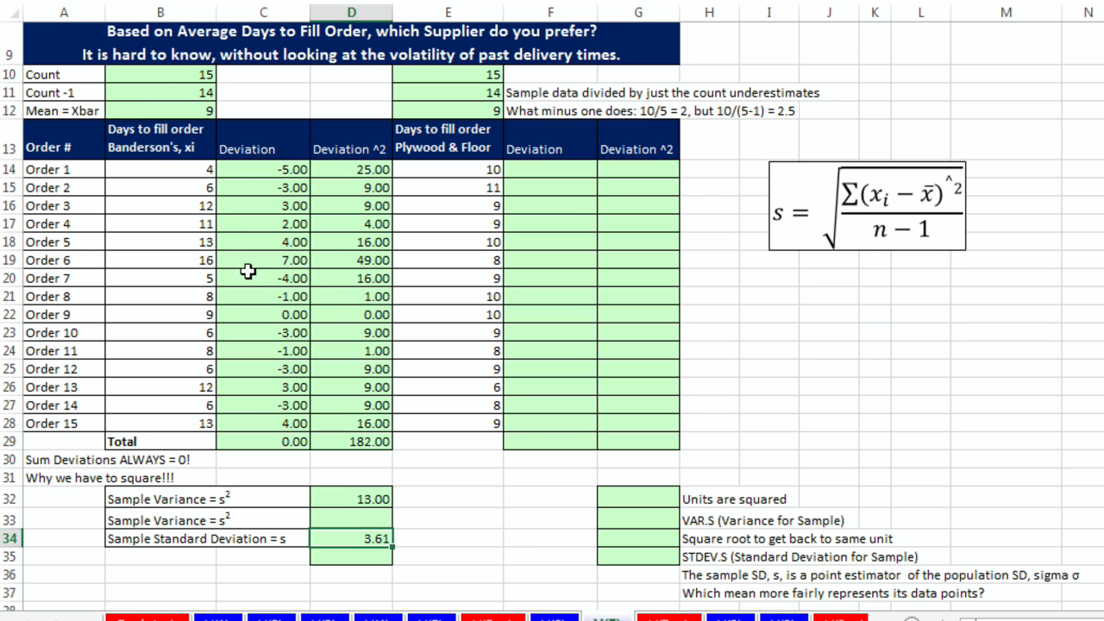
Step: Compute Banderson's sample variance in D33 with =VAR.S(B14:B28)
{"action": "left_click", "coordinate": [261, 444]}
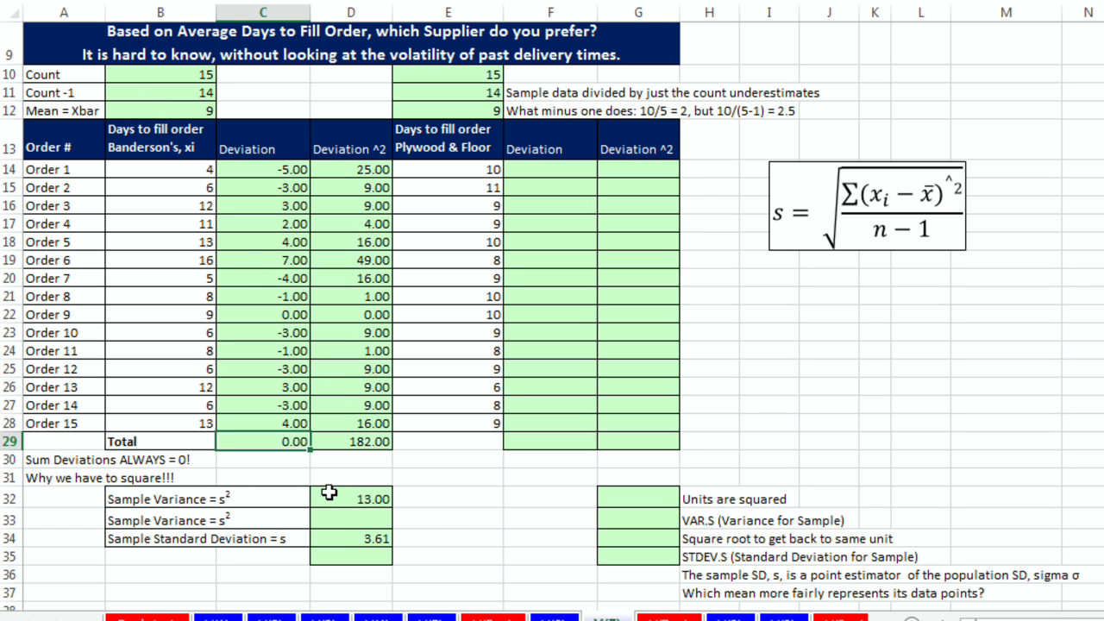
{"action": "left_click", "coordinate": [347, 516]}
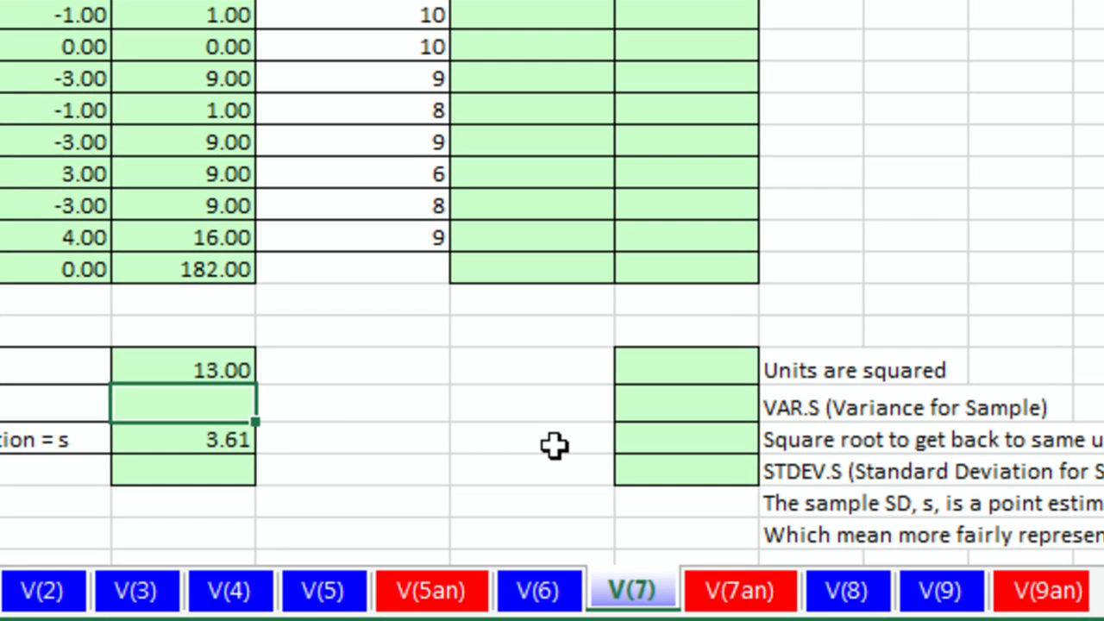
{"action": "type", "text": "="}
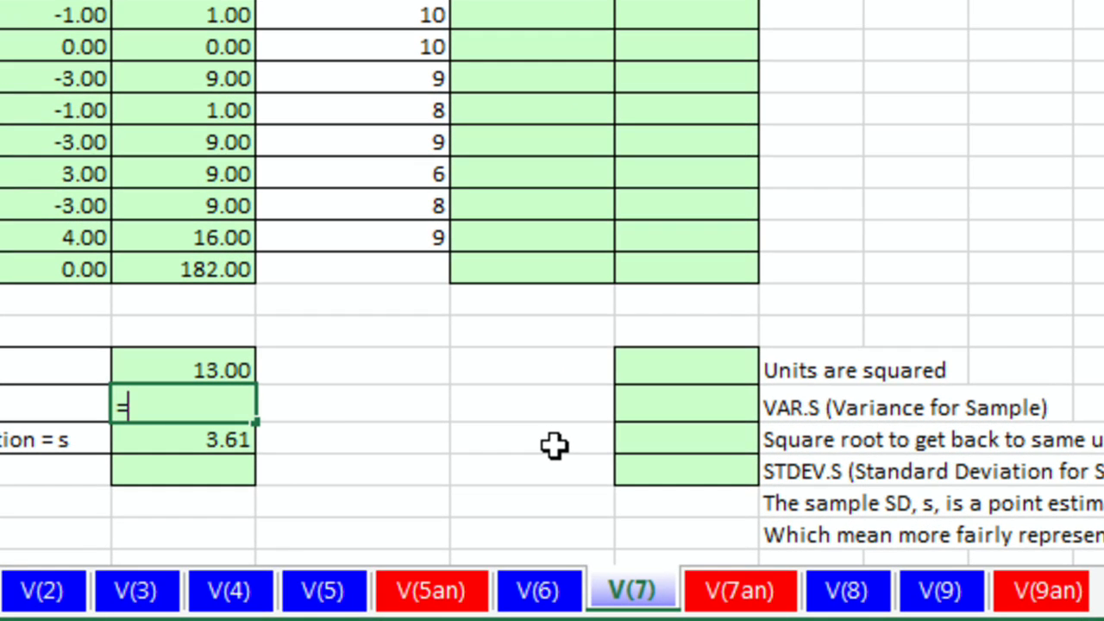
{"action": "type", "text": "var"}
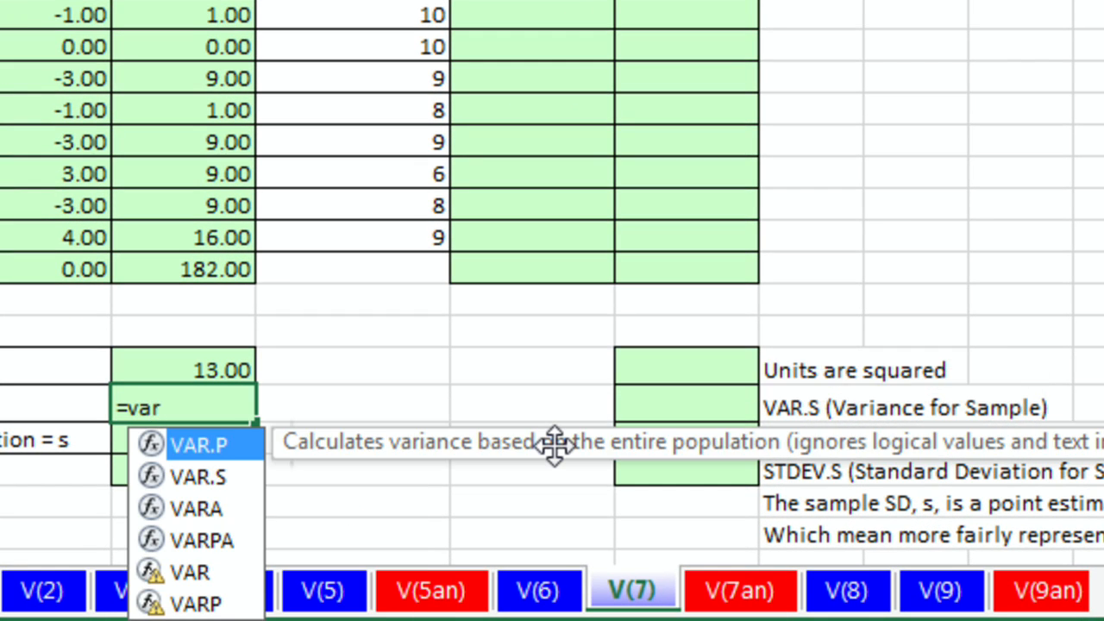
{"action": "key", "text": "Down"}
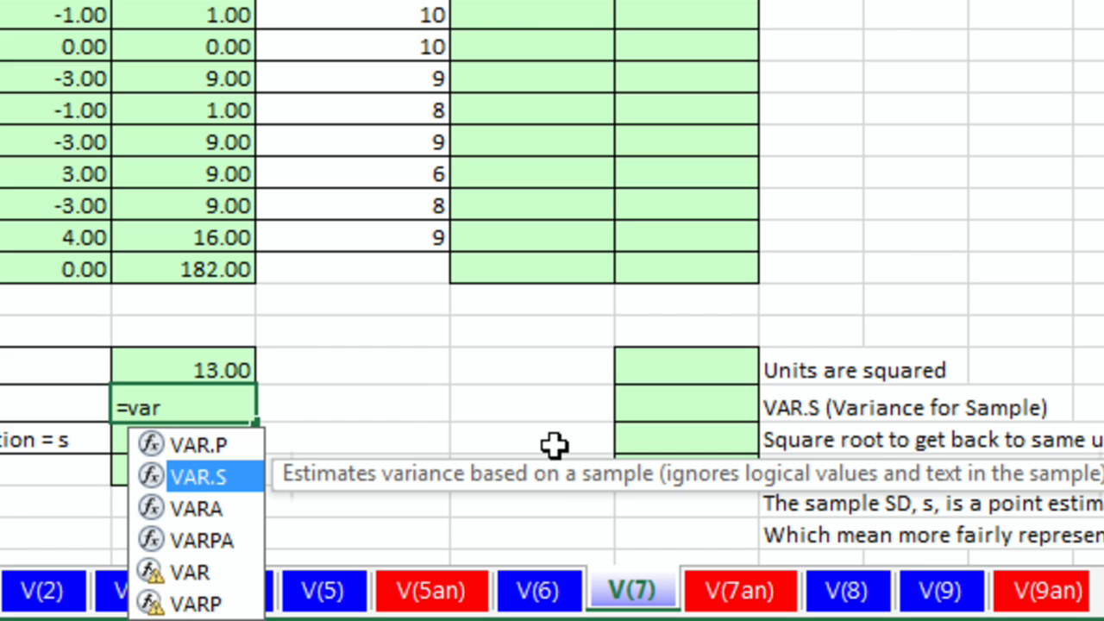
{"action": "key", "text": "Tab"}
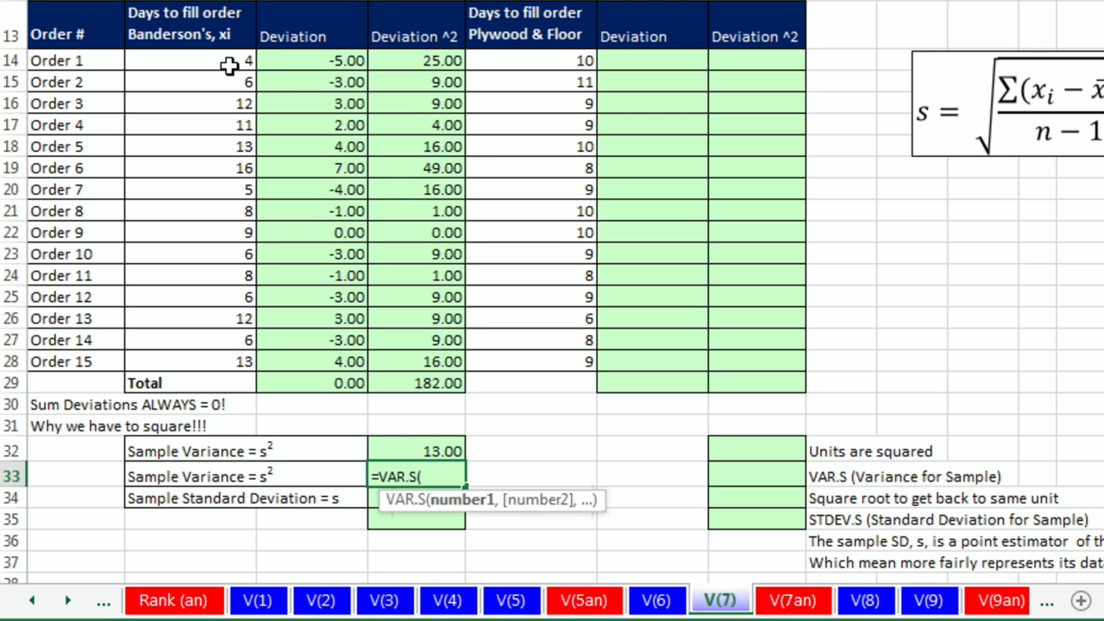
{"action": "left_click_drag", "start_coordinate": [228, 67], "coordinate": [220, 358]}
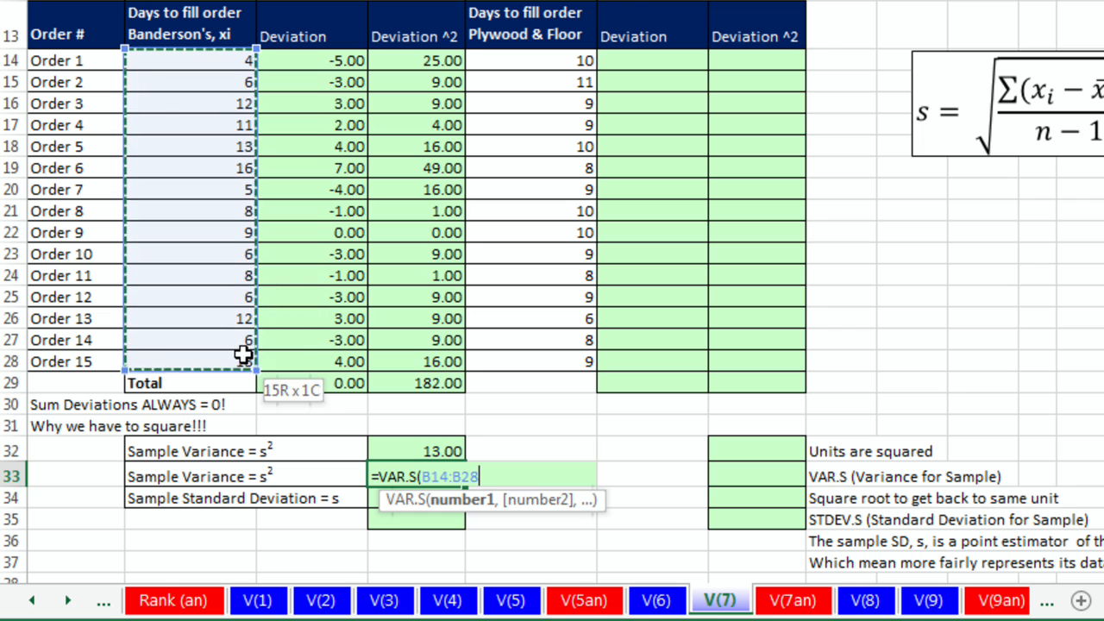
{"action": "key", "text": "Return"}
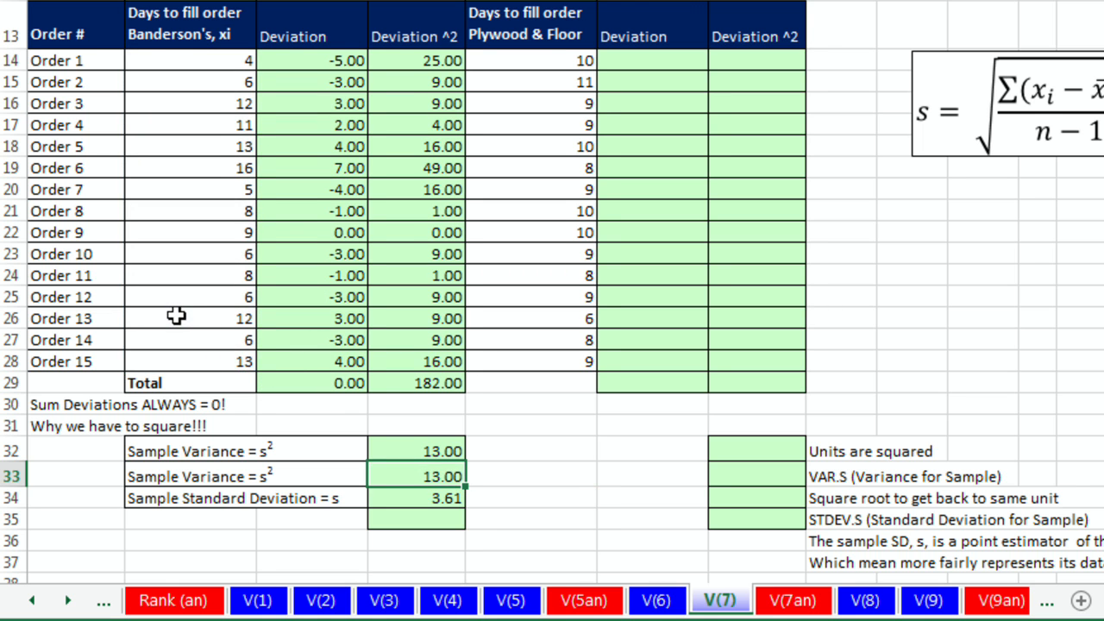
Step: Compute Banderson's sample standard deviation in D35 with =STDEV.S(B14:B28)
{"action": "left_click", "coordinate": [416, 518]}
{"action": "type", "text": "="}
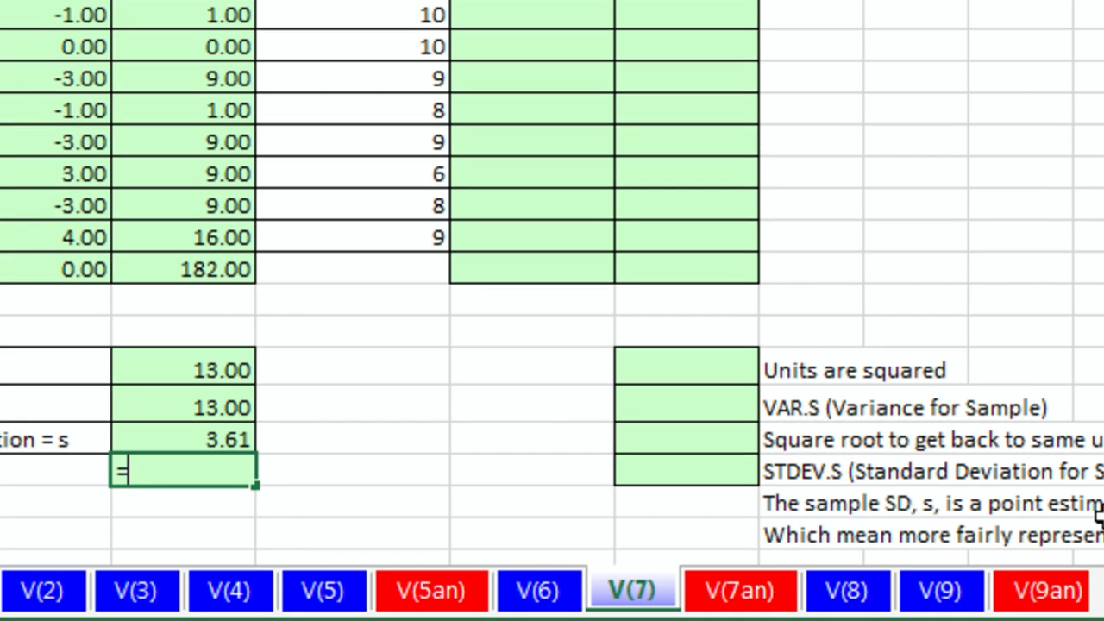
{"action": "type", "text": "stdev"}
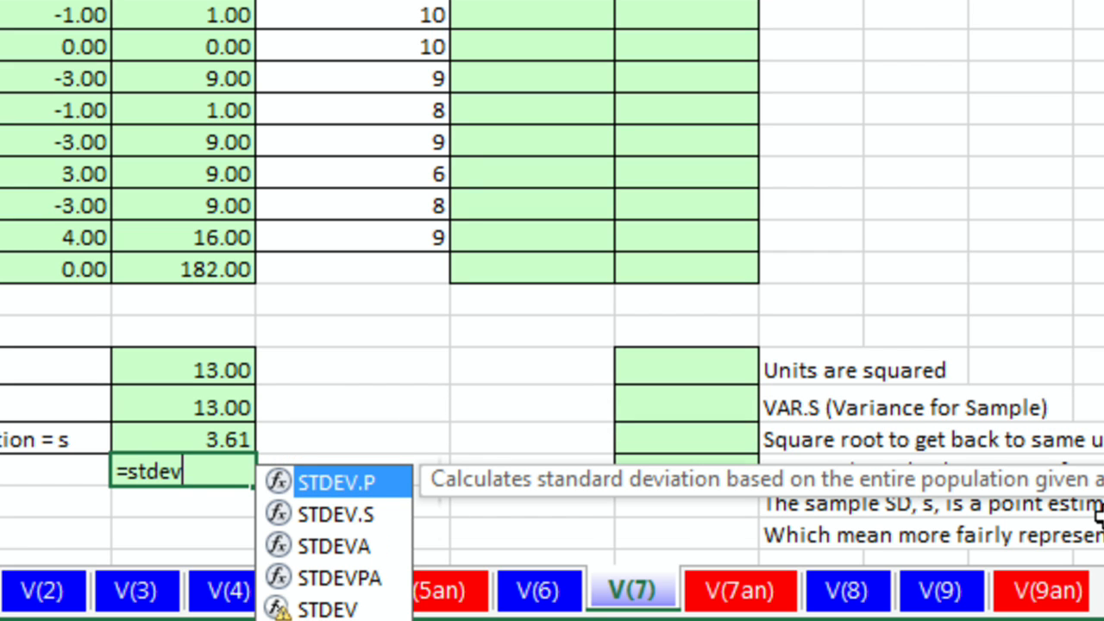
{"action": "key", "text": "Down"}
{"action": "key", "text": "Tab"}
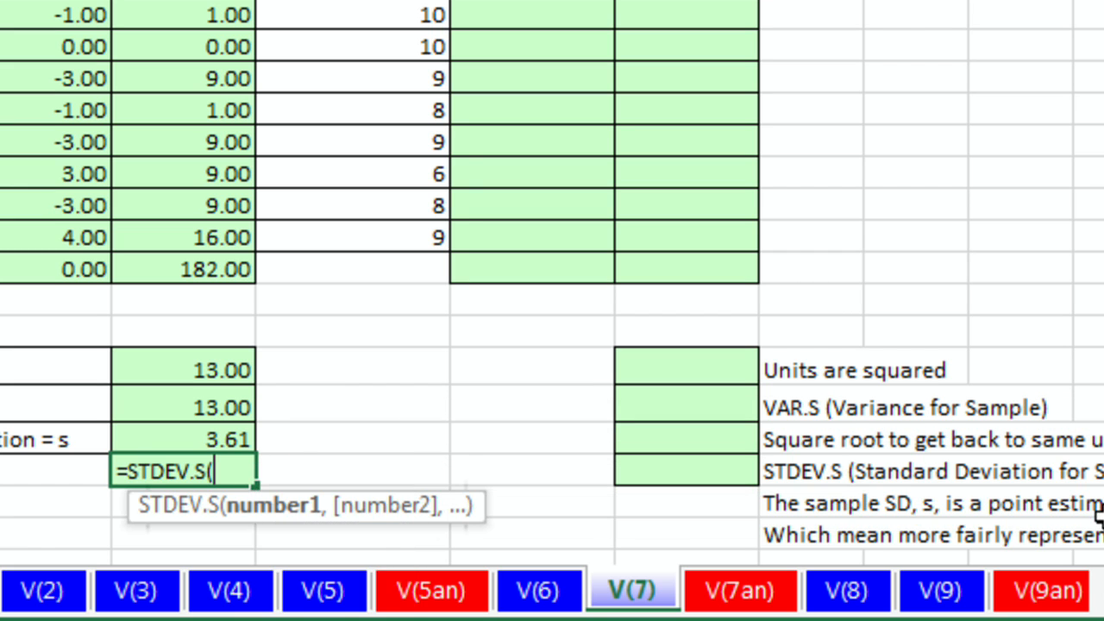
{"action": "left_click", "coordinate": [225, 63]}
{"action": "left_click_drag", "start_coordinate": [225, 62], "coordinate": [237, 359]}
{"action": "key", "text": "ctrl+Return"}
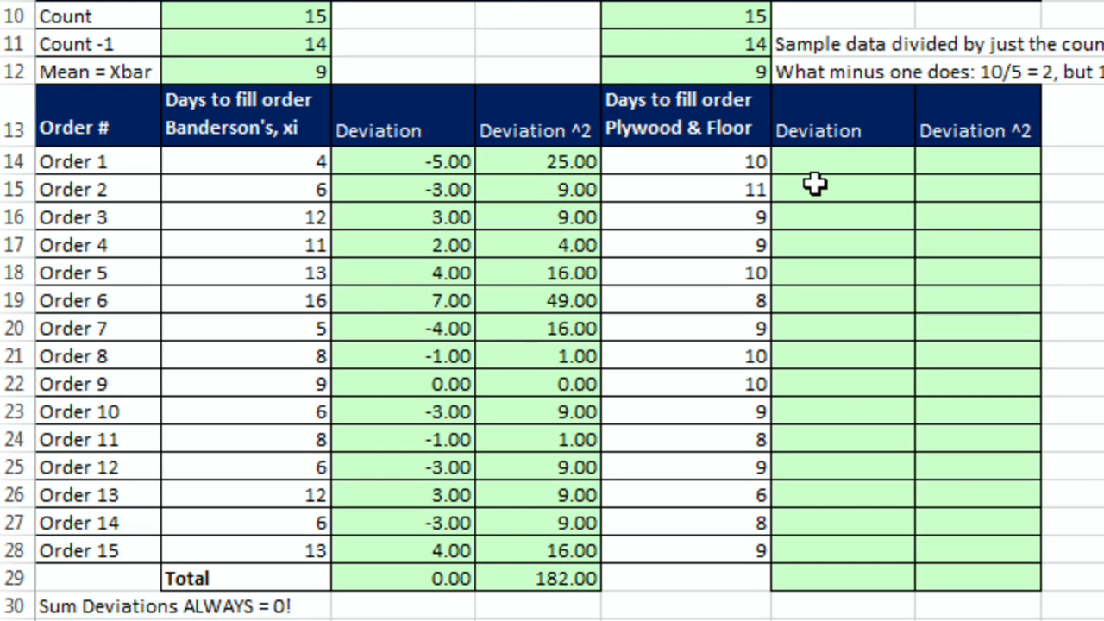
Step: Enter =E14-$E$12 as Plywood & Floor's first deviation and fill it down through Order 15
{"action": "left_click", "coordinate": [633, 60]}
{"action": "left_click", "coordinate": [818, 162]}
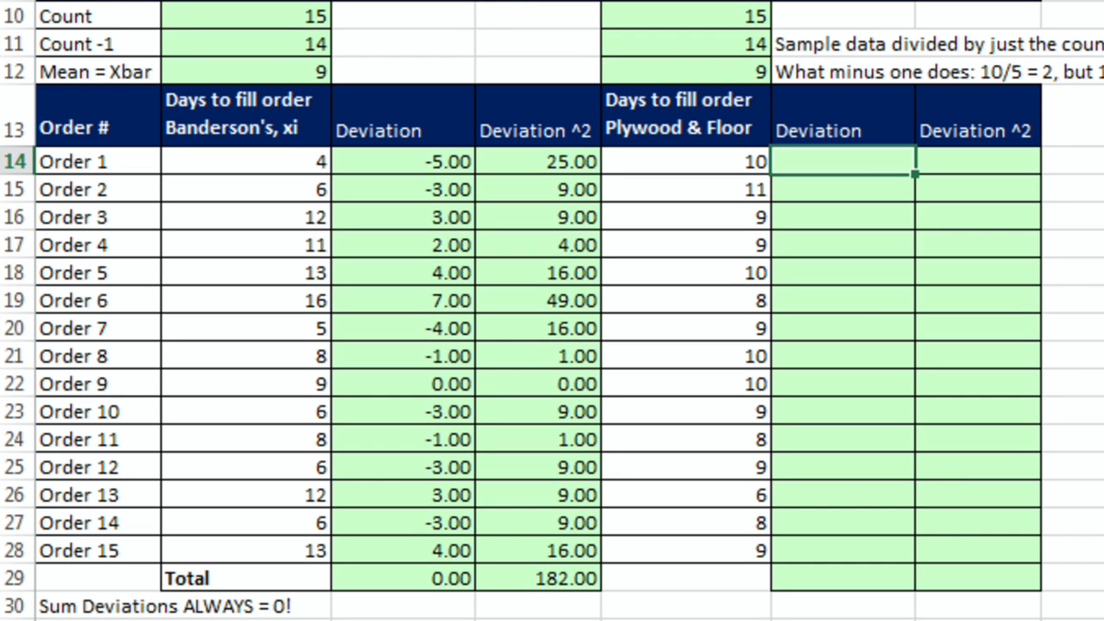
{"action": "type", "text": "="}
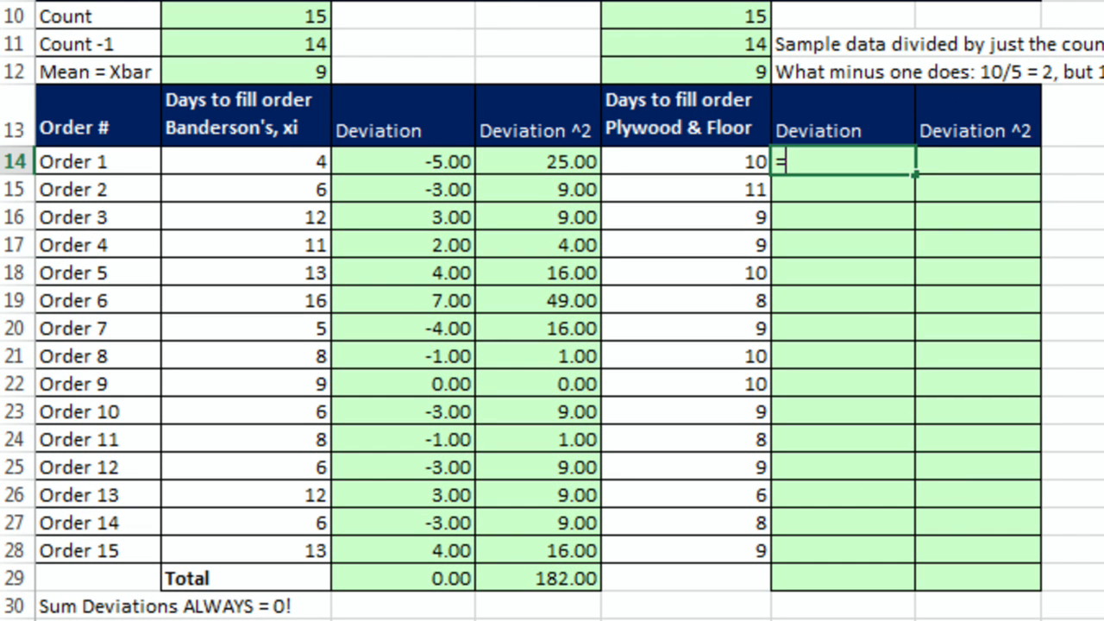
{"action": "key", "text": "Left"}
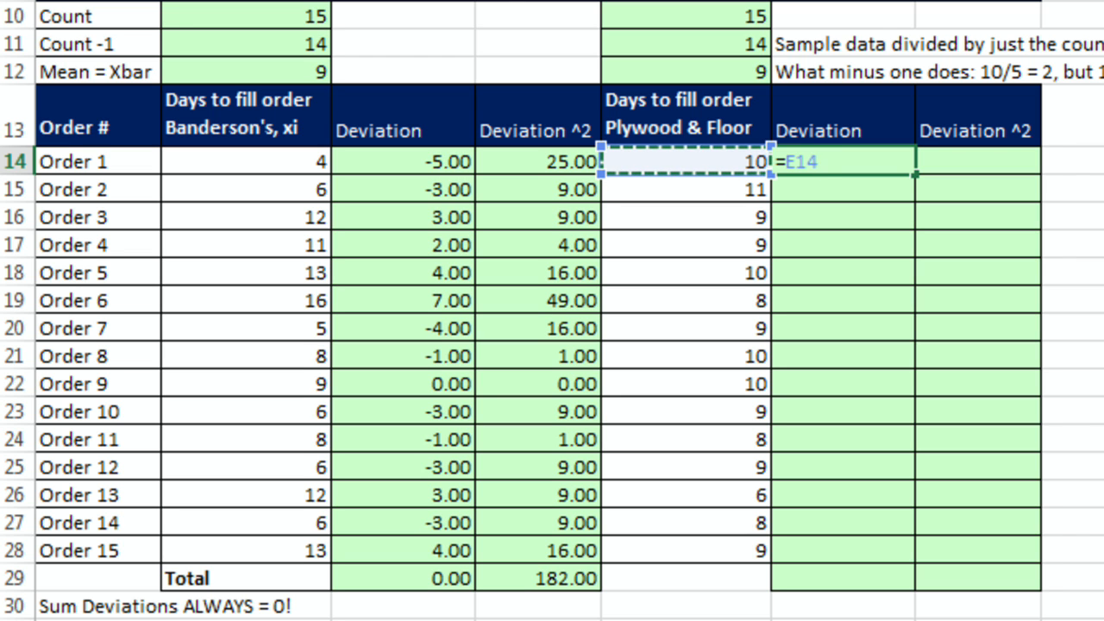
{"action": "type", "text": "-"}
{"action": "key", "text": "Up"}
{"action": "key", "text": "Up"}
{"action": "key", "text": "Up"}
{"action": "key", "text": "Left"}
{"action": "key", "text": "Down"}
{"action": "key", "text": "F4"}
{"action": "key", "text": "ctrl+Return"}
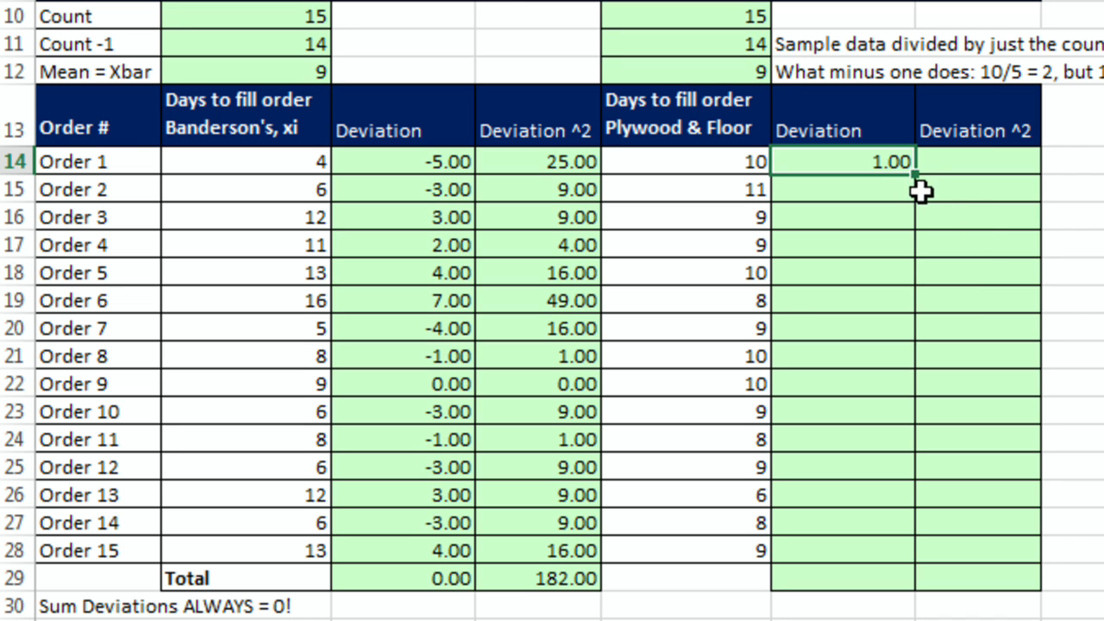
{"action": "left_click_drag", "start_coordinate": [915, 172], "coordinate": [917, 552]}
Step: Total Plywood & Floor's deviations with AutoSum in F29
{"action": "left_click", "coordinate": [857, 572]}
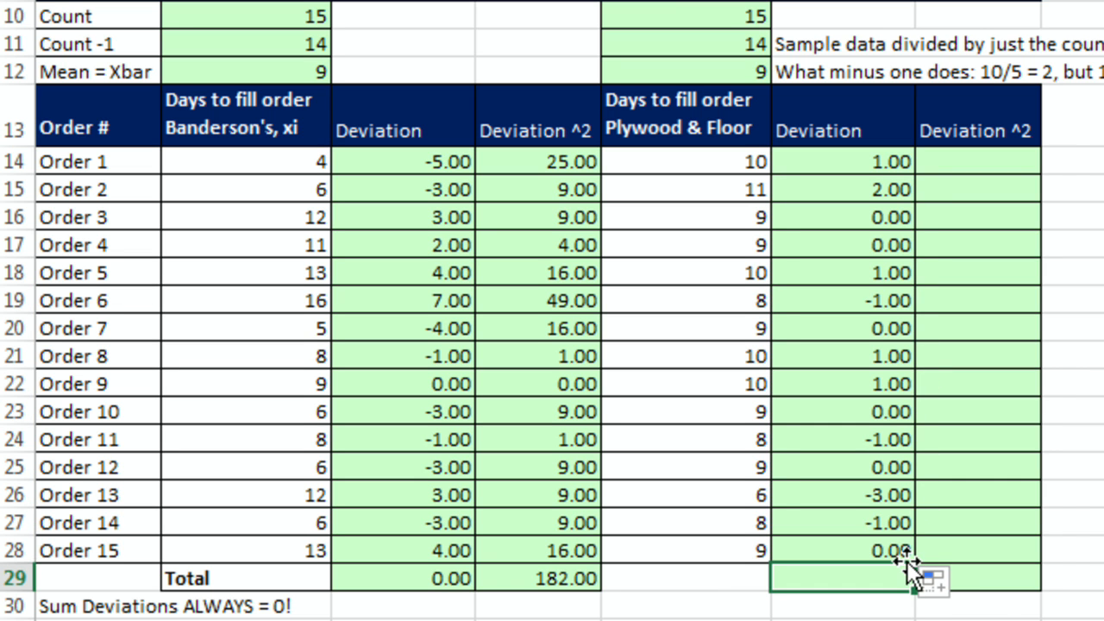
{"action": "key", "text": "alt+equal"}
{"action": "key", "text": "Return"}
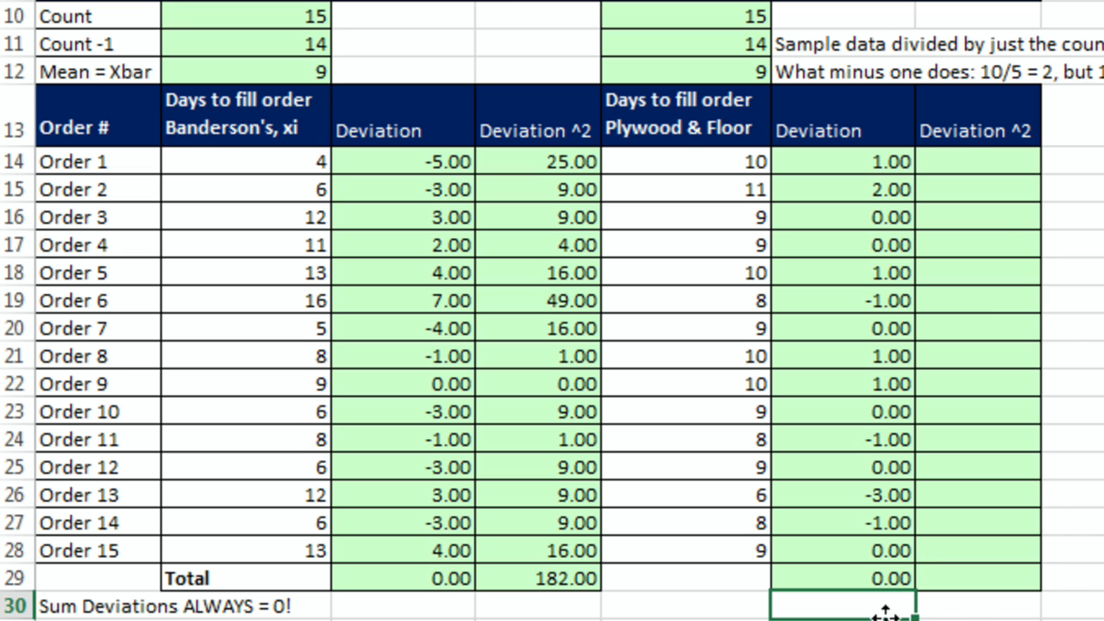
Step: Enter =F14^2 as Plywood & Floor's first squared deviation and fill it down through Order 15
{"action": "left_click", "coordinate": [993, 170]}
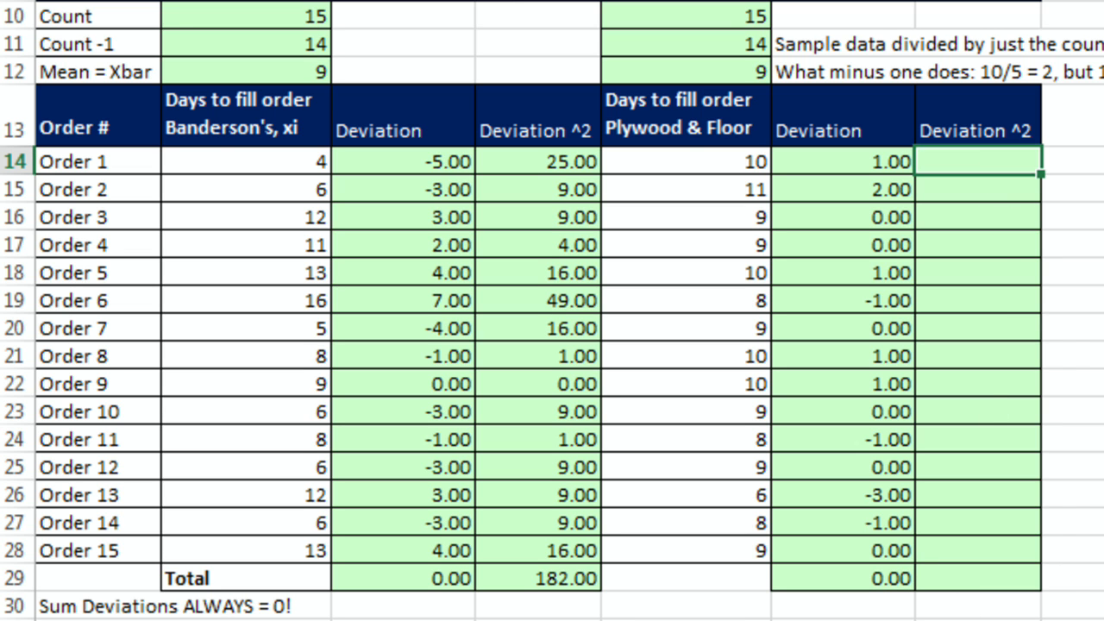
{"action": "type", "text": "="}
{"action": "key", "text": "Left"}
{"action": "type", "text": "^"}
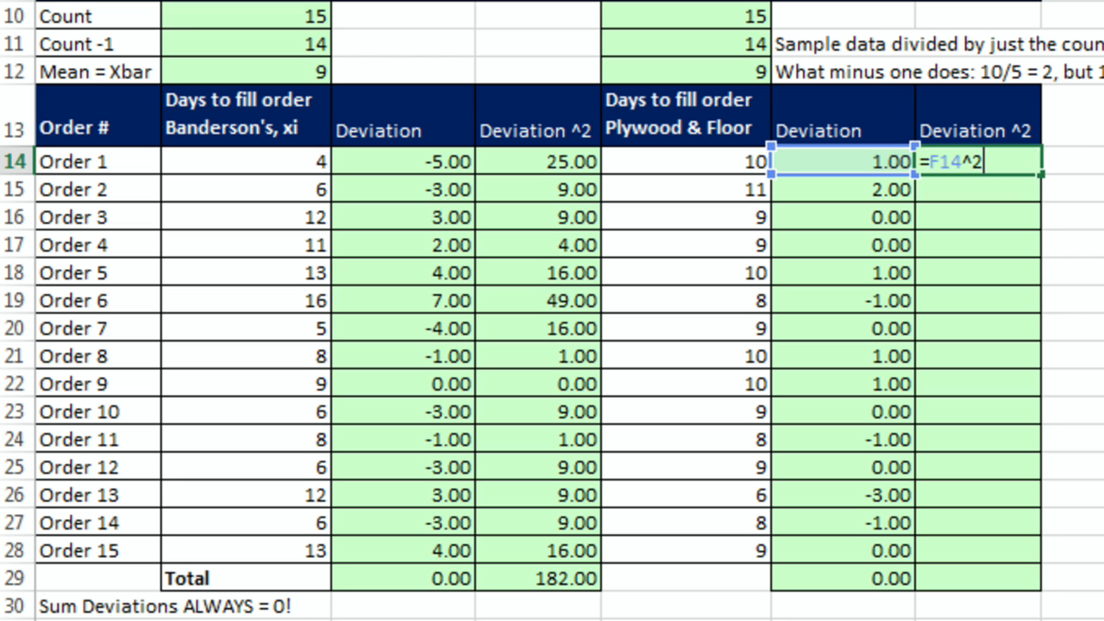
{"action": "key", "text": "ctrl+Return"}
{"action": "left_click_drag", "start_coordinate": [1041, 174], "coordinate": [1067, 563]}
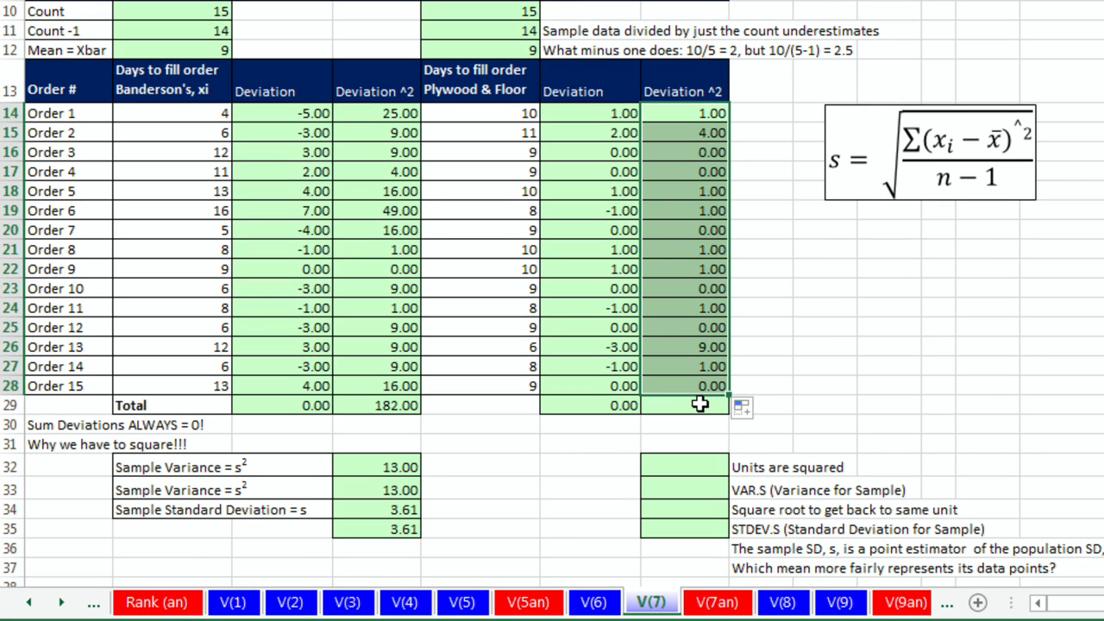
Step: Total Plywood & Floor's squared deviations with AutoSum as =SUM(G14:G28)
{"action": "left_click", "coordinate": [700, 404]}
{"action": "key", "text": "alt+equal"}
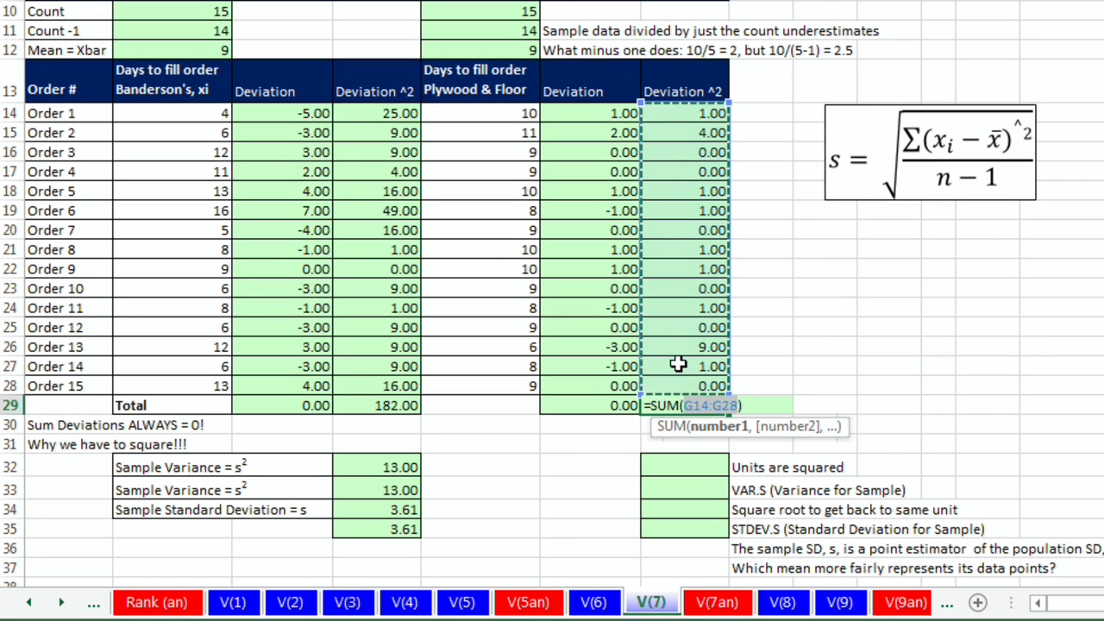
{"action": "key", "text": "Return"}
Step: Compute Plywood & Floor's sample variance in G32 as =G29/E11
{"action": "left_click", "coordinate": [699, 464]}
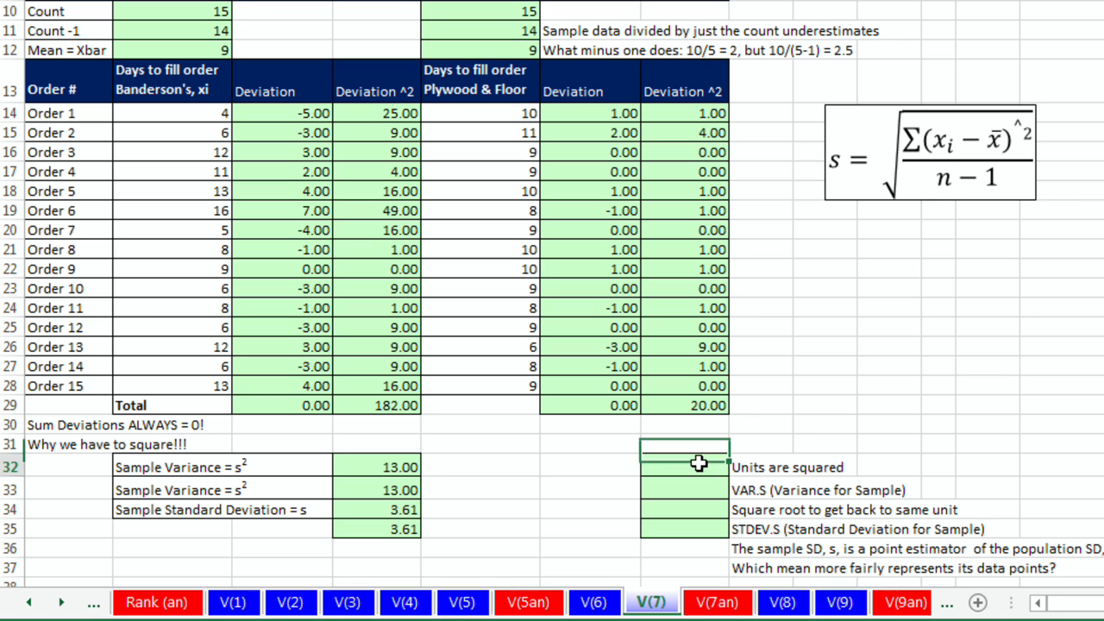
{"action": "type", "text": "="}
{"action": "key", "text": "Up"}
{"action": "key", "text": "Up"}
{"action": "key", "text": "Up"}
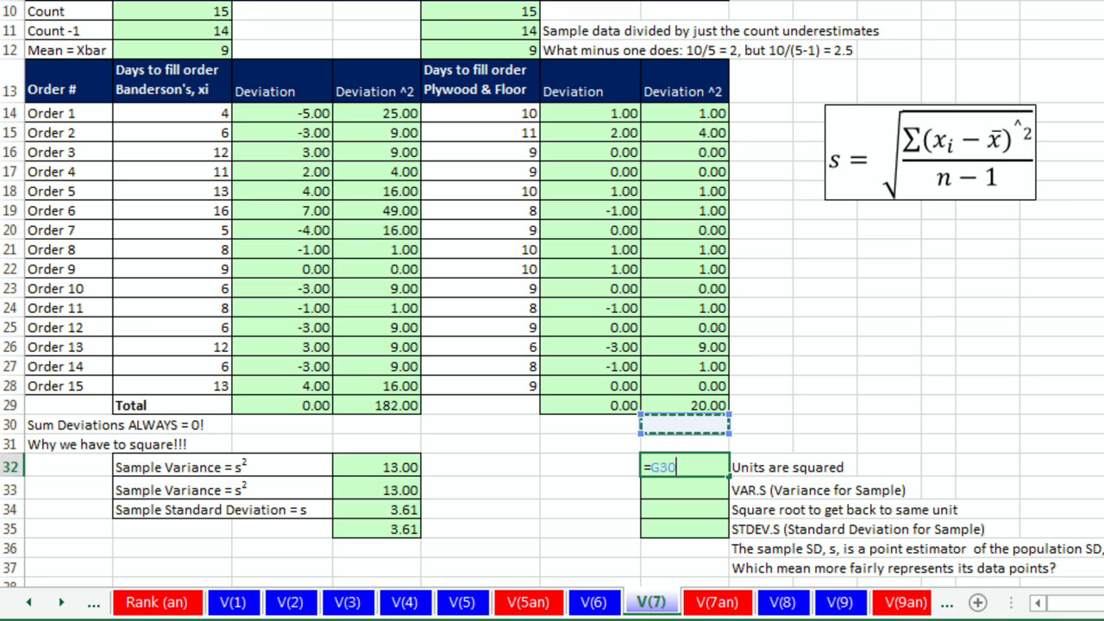
{"action": "type", "text": "/"}
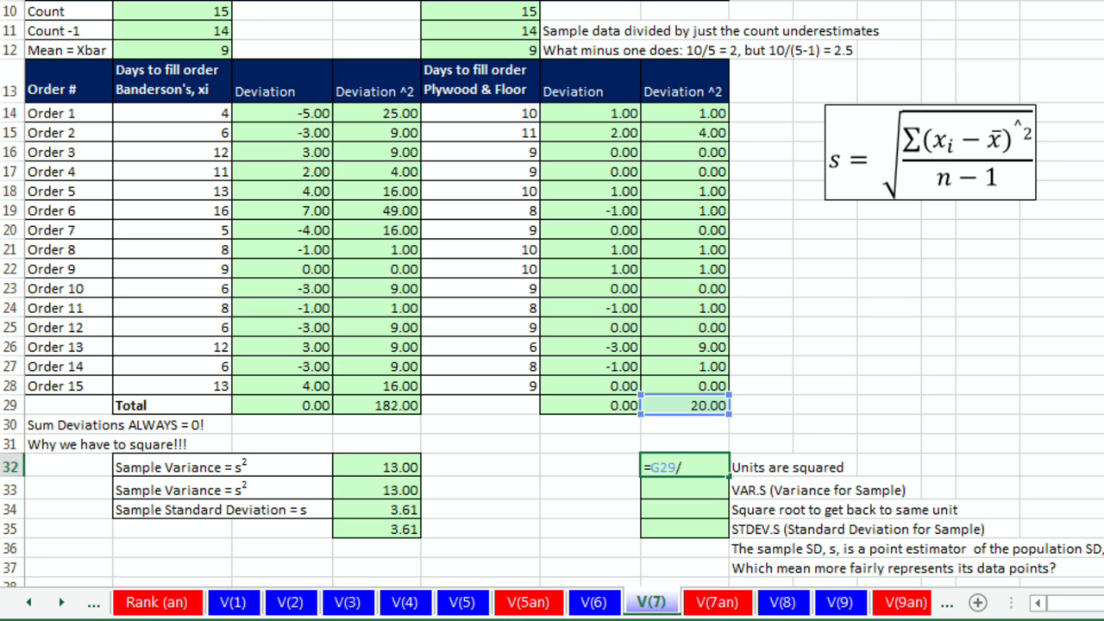
{"action": "left_click", "coordinate": [504, 30]}
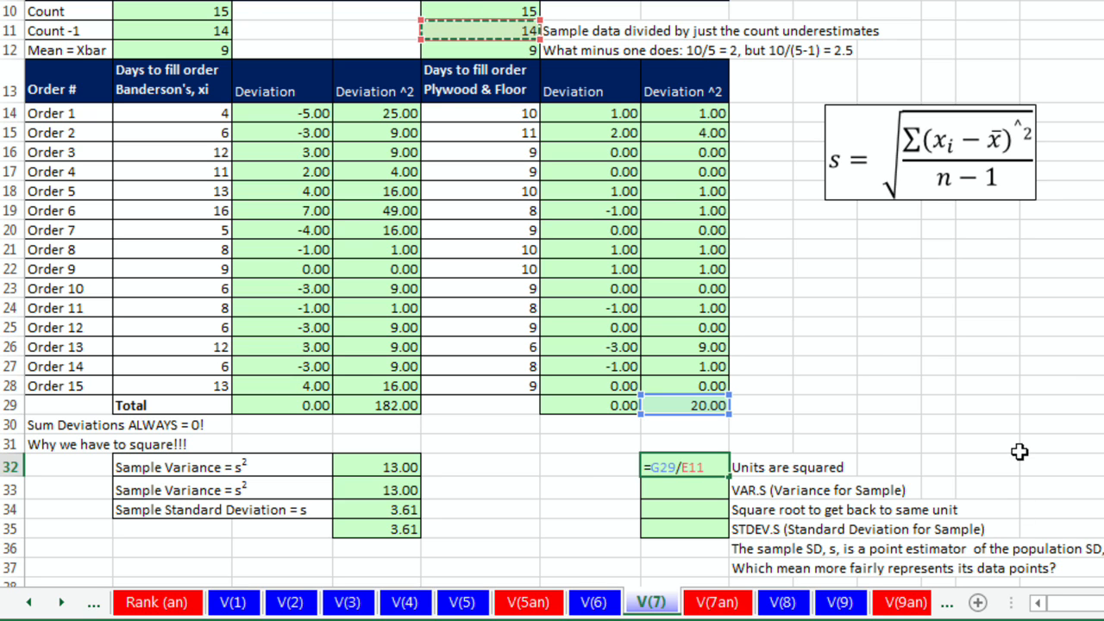
{"action": "key", "text": "Return"}
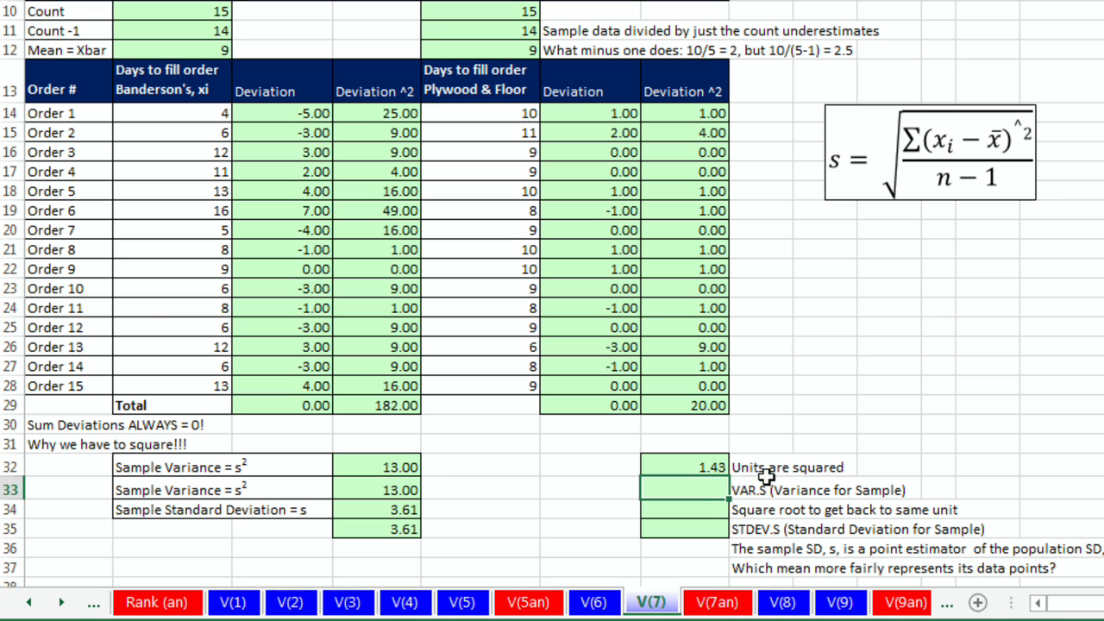
Step: Compute Plywood & Floor's sample standard deviation in G34 as =SQRT(G32)
{"action": "left_click", "coordinate": [709, 515]}
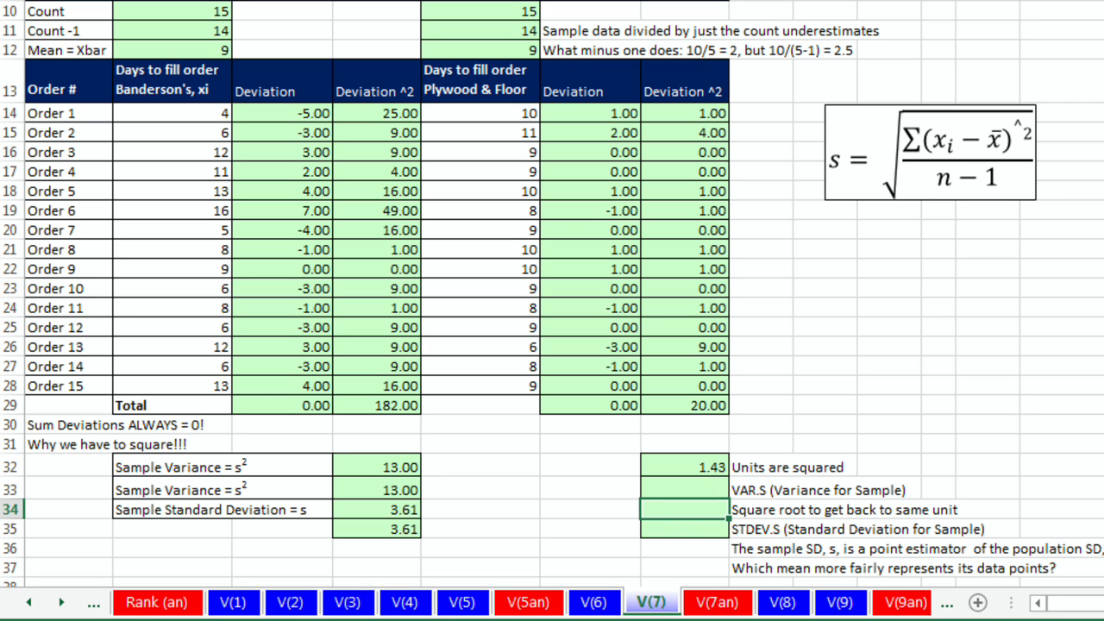
{"action": "type", "text": "=sq"}
{"action": "key", "text": "Tab"}
{"action": "key", "text": "Up"}
{"action": "key", "text": "Up"}
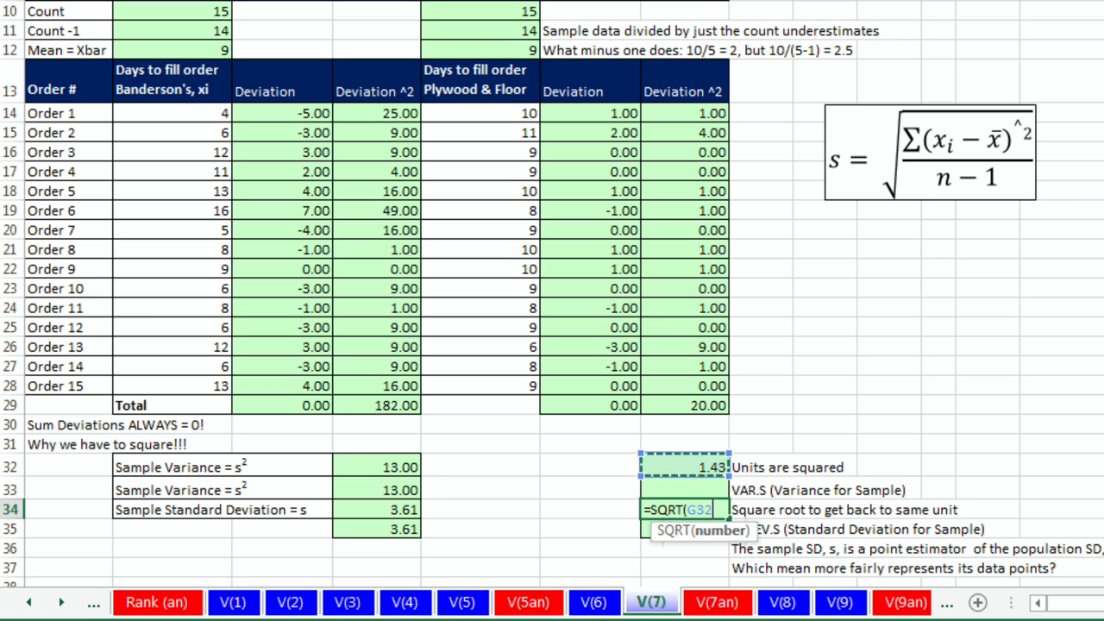
{"action": "type", "text": ")"}
{"action": "key", "text": "ctrl+Return"}
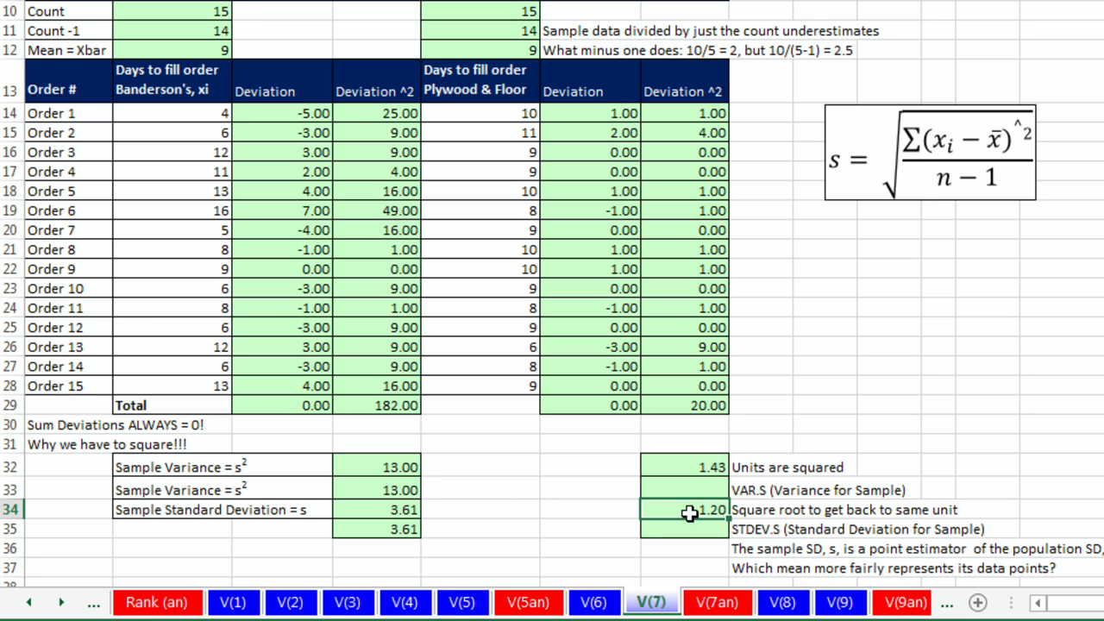
Step: Compute Plywood & Floor's sample variance in G33 directly with =VAR.S(E14:E28)
{"action": "key", "text": "Up"}
{"action": "type", "text": "=var"}
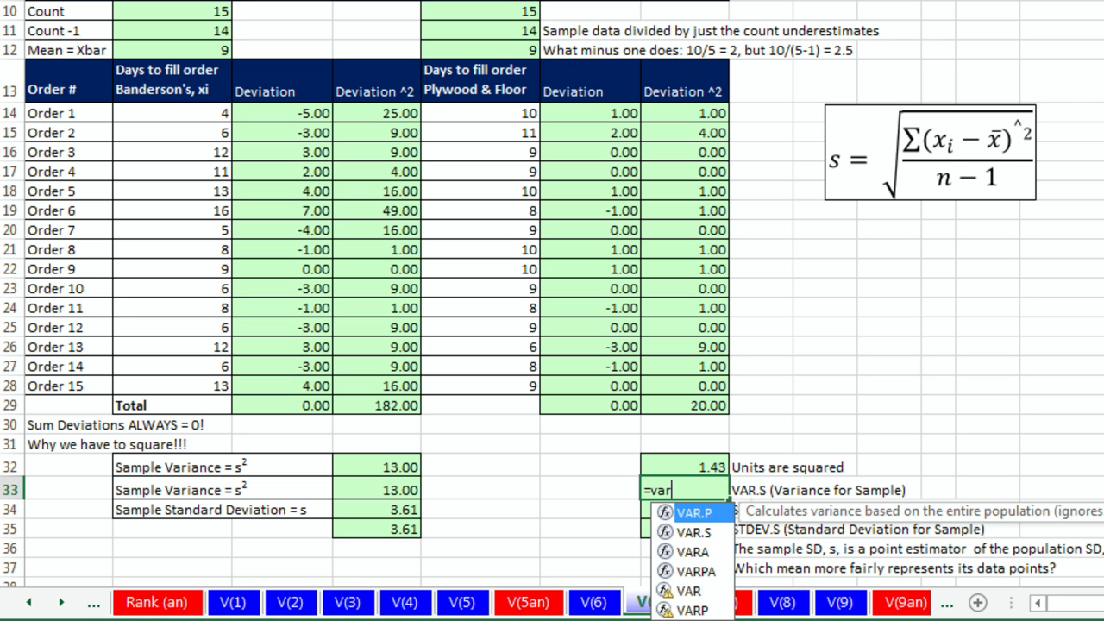
{"action": "key", "text": "Down"}
{"action": "key", "text": "Tab"}
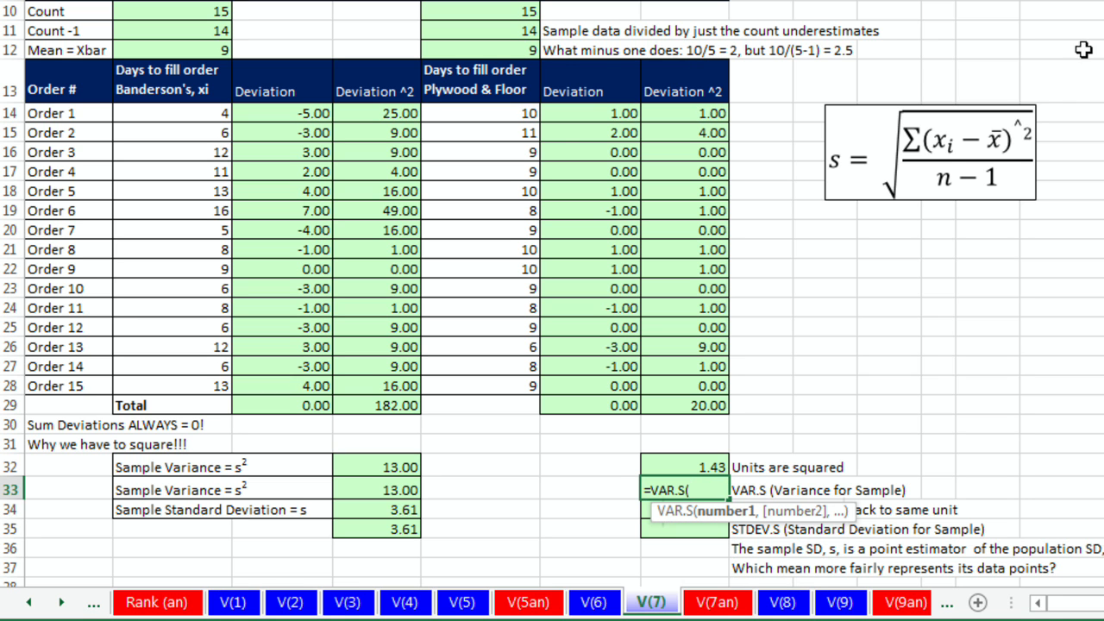
{"action": "left_click_drag", "start_coordinate": [503, 115], "coordinate": [504, 379]}
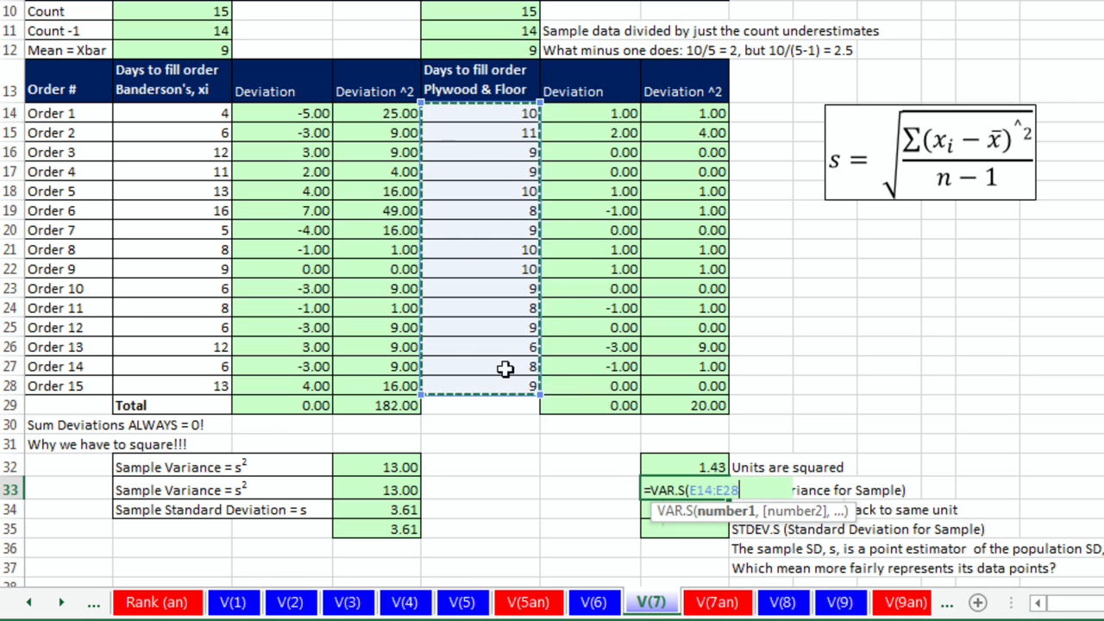
{"action": "key", "text": "Return"}
{"action": "key", "text": "Return"}
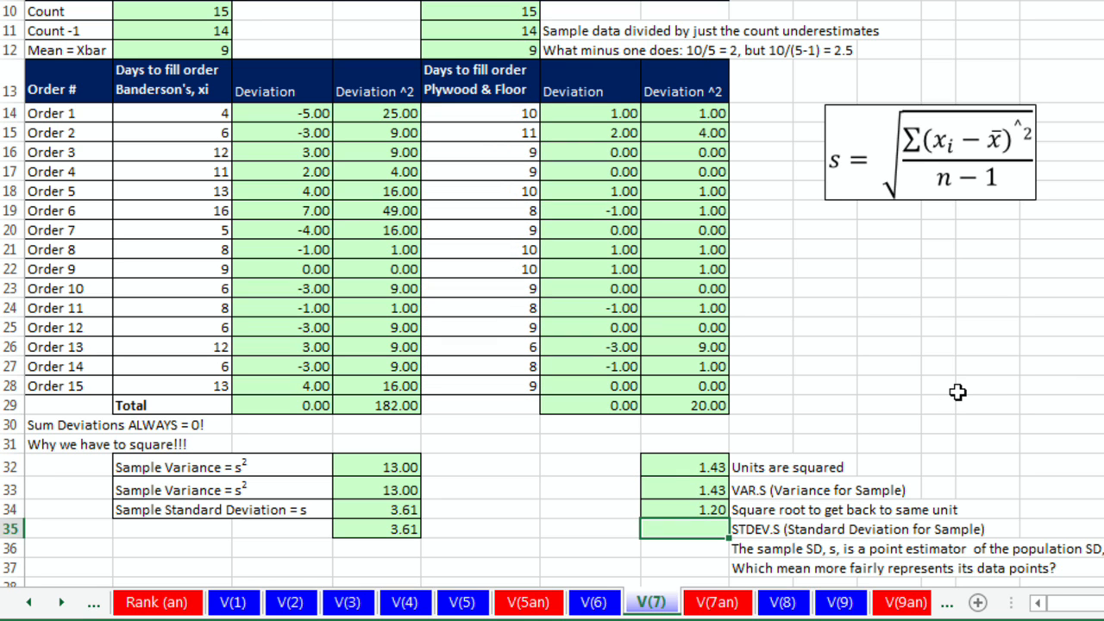
Step: Compute Plywood & Floor's sample standard deviation in G35 directly with =STDEV.S(E14:E28)
{"action": "type", "text": "=stde"}
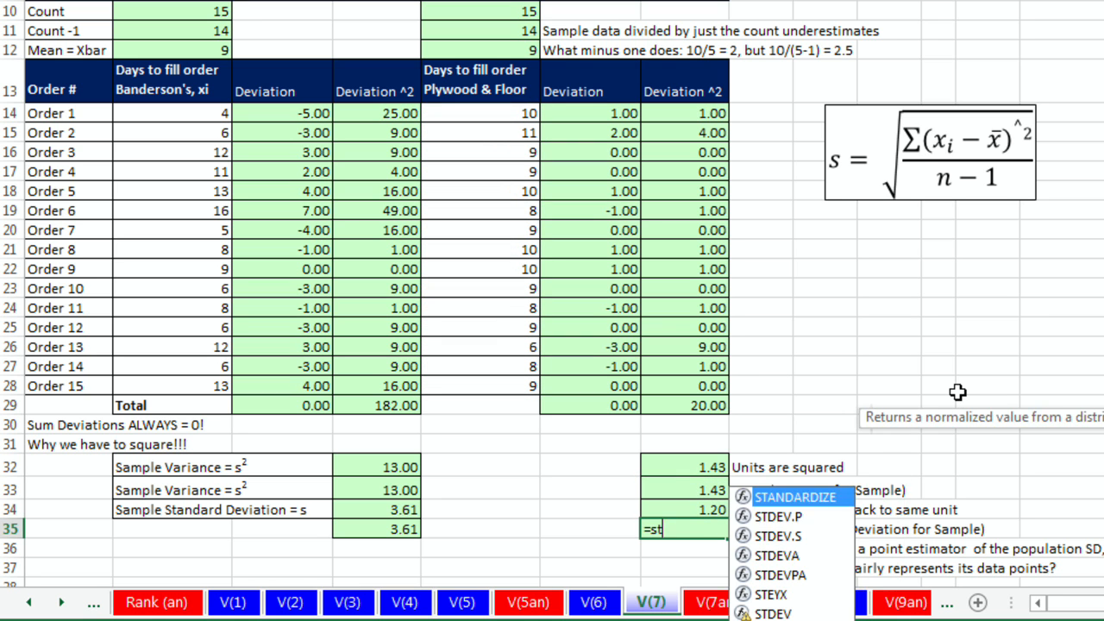
{"action": "type", "text": "s"}
{"action": "key", "text": "Tab"}
{"action": "left_click_drag", "start_coordinate": [506, 115], "coordinate": [515, 382]}
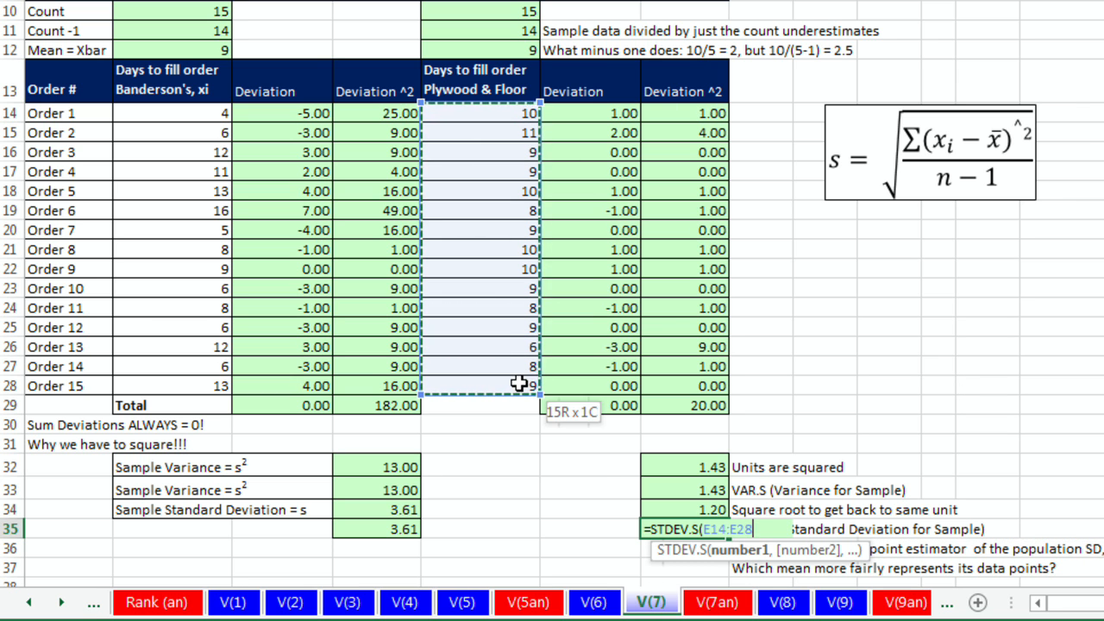
{"action": "key", "text": "Return"}
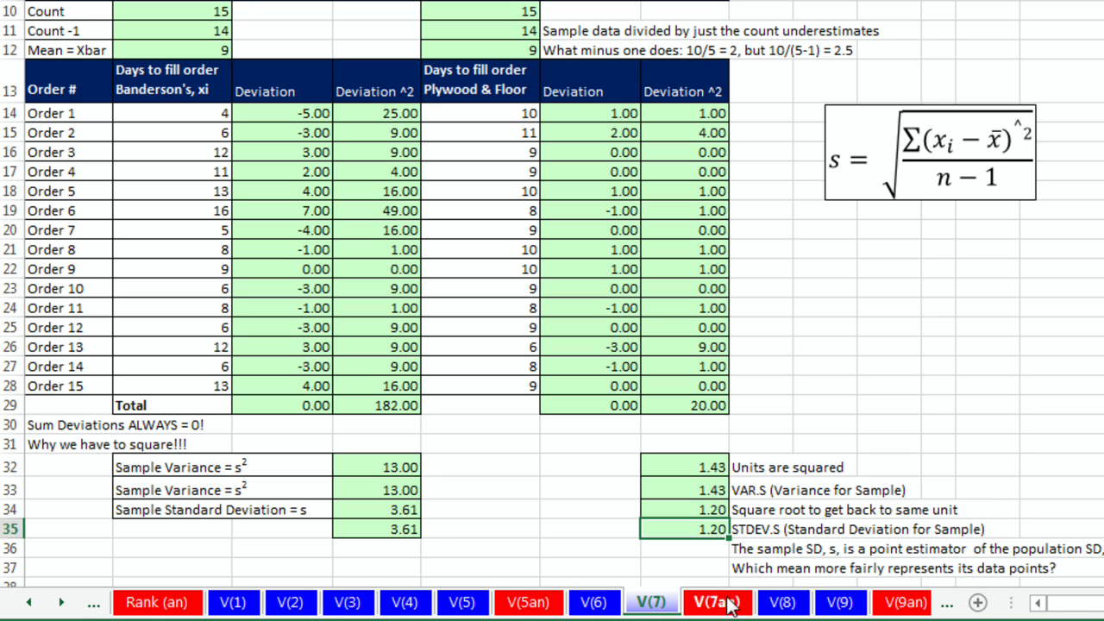
Step: Compare the two suppliers' sample standard deviations against their means
{"action": "left_click", "coordinate": [379, 528]}
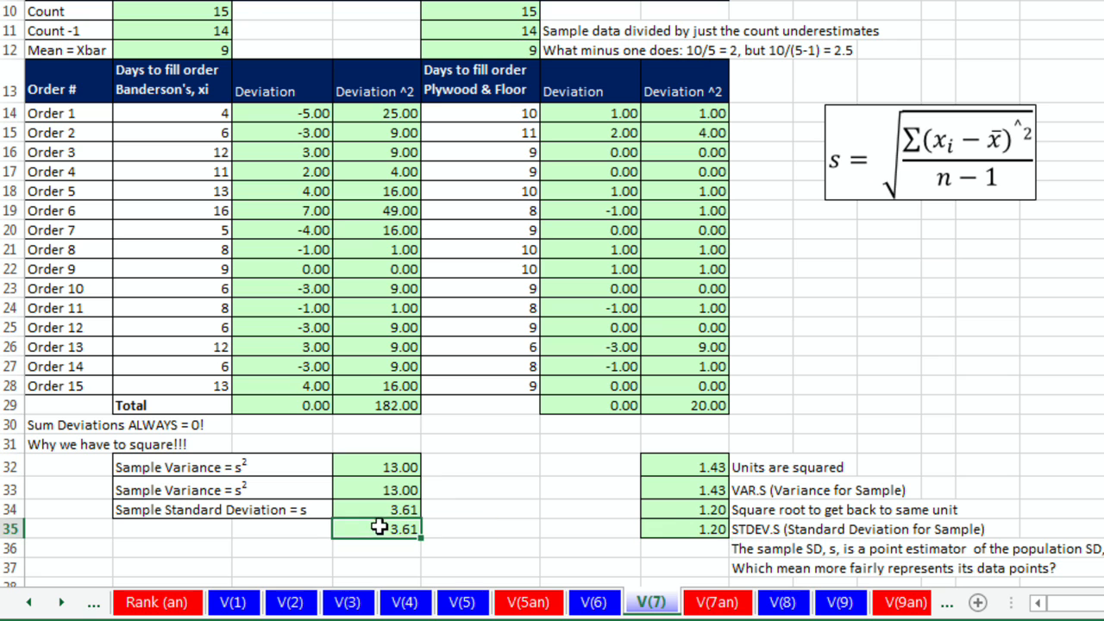
{"action": "left_click", "coordinate": [684, 527]}
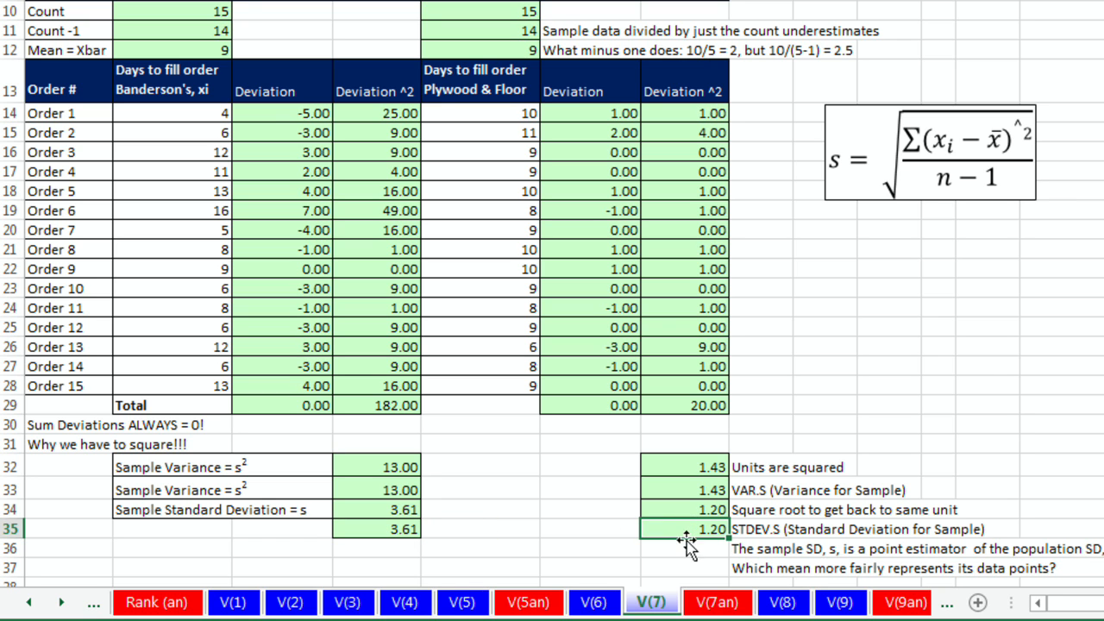
{"action": "left_click", "coordinate": [189, 50]}
{"action": "left_click", "coordinate": [473, 47]}
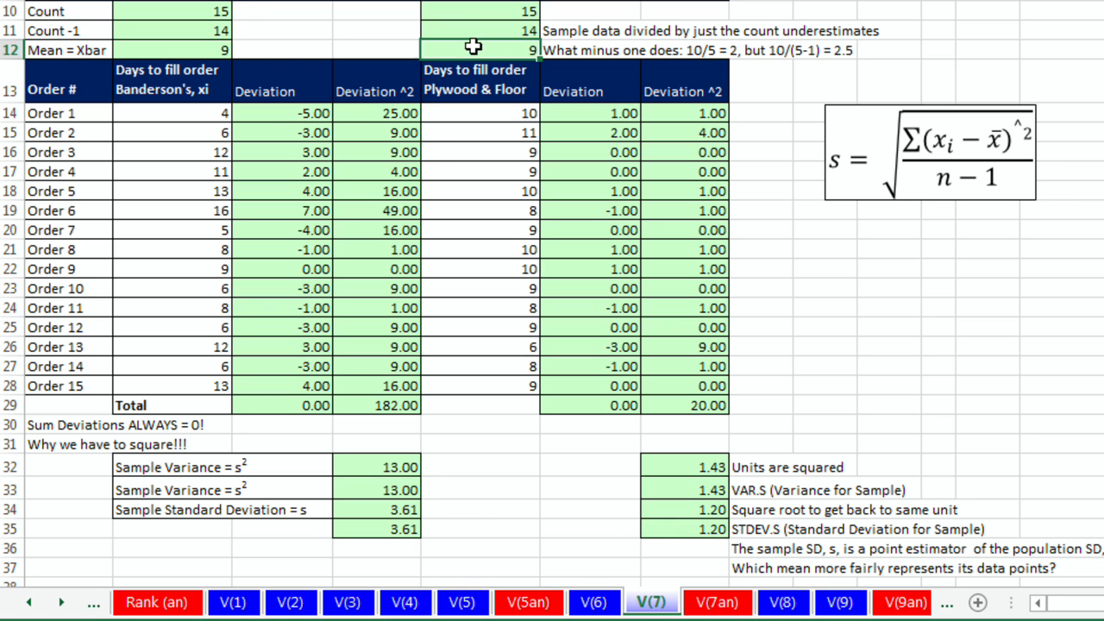
{"action": "left_click", "coordinate": [699, 529]}
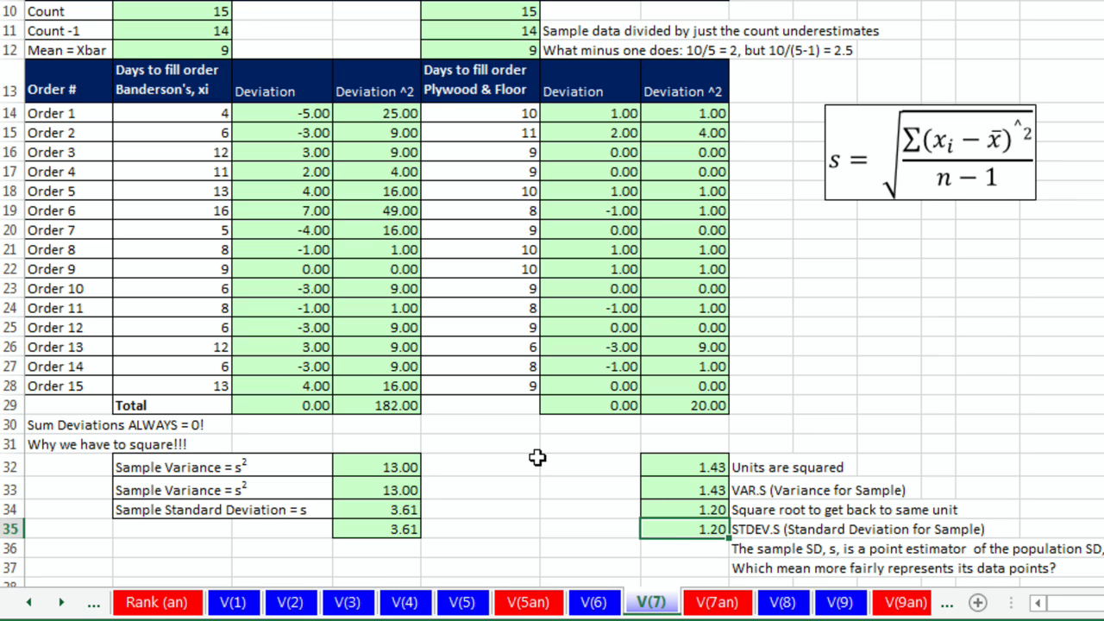
{"action": "left_click", "coordinate": [500, 49]}
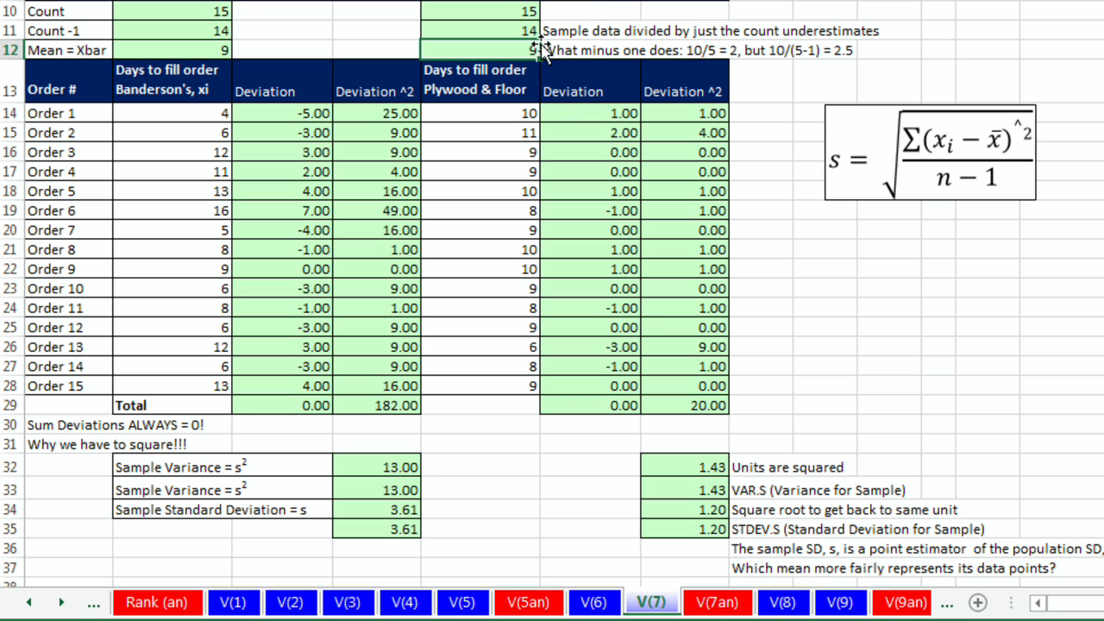
{"action": "left_click", "coordinate": [205, 49]}
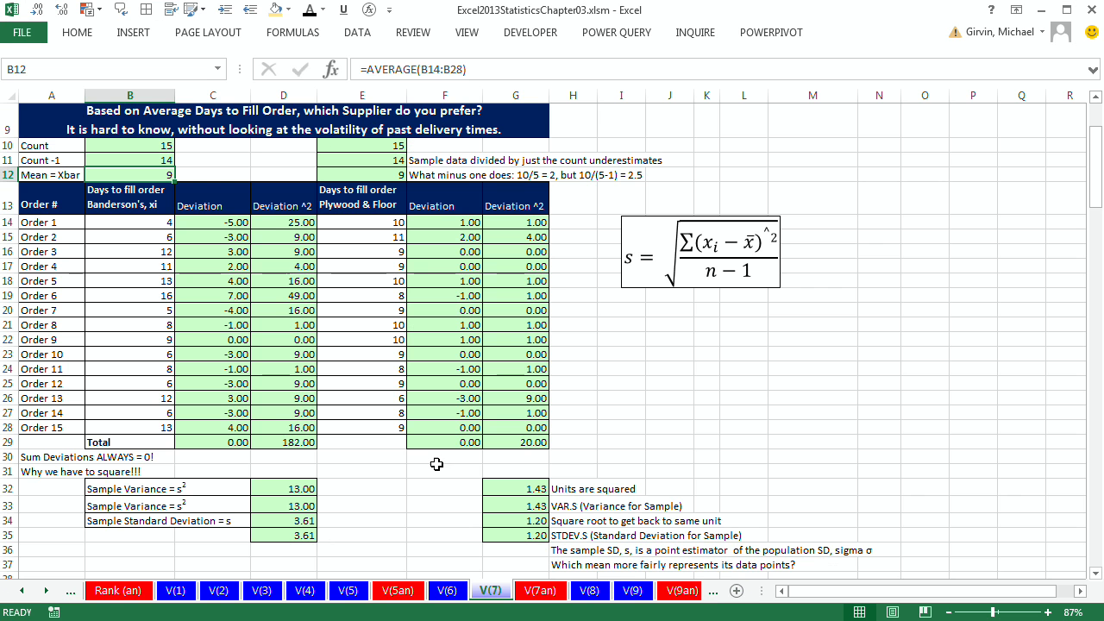
Step: Scroll through the alternative sample SD and mean absolute error sections down to the hours-worked comparison table
{"action": "left_click", "coordinate": [601, 443]}
{"action": "scroll", "coordinate": [455, 429], "scroll_direction": "down", "scroll_amount": 7}
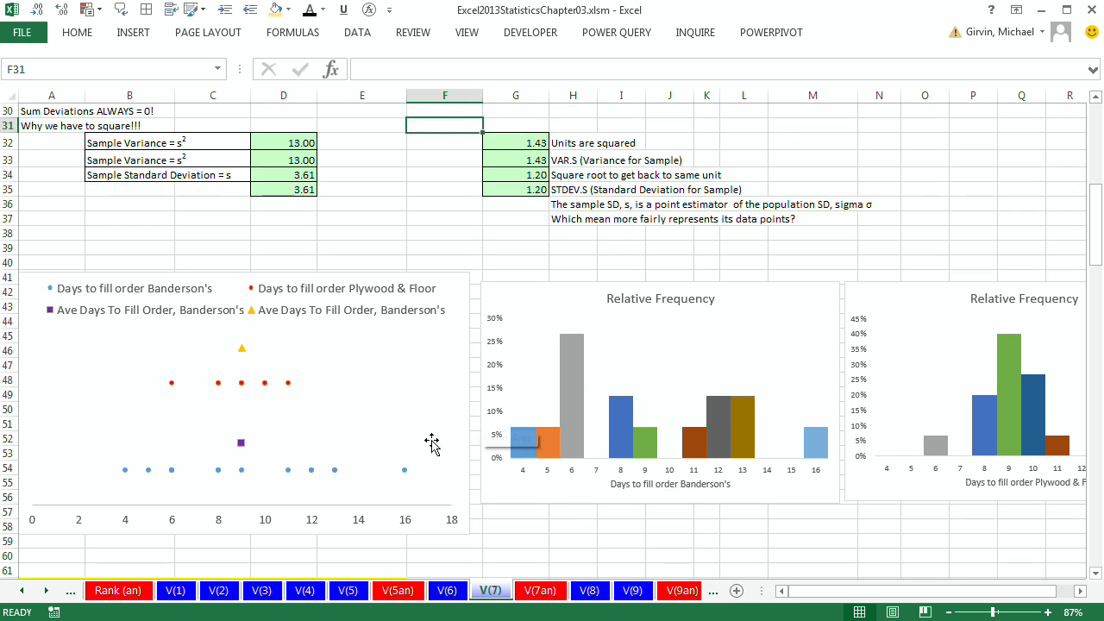
{"action": "left_click_drag", "start_coordinate": [970, 592], "coordinate": [992, 595]}
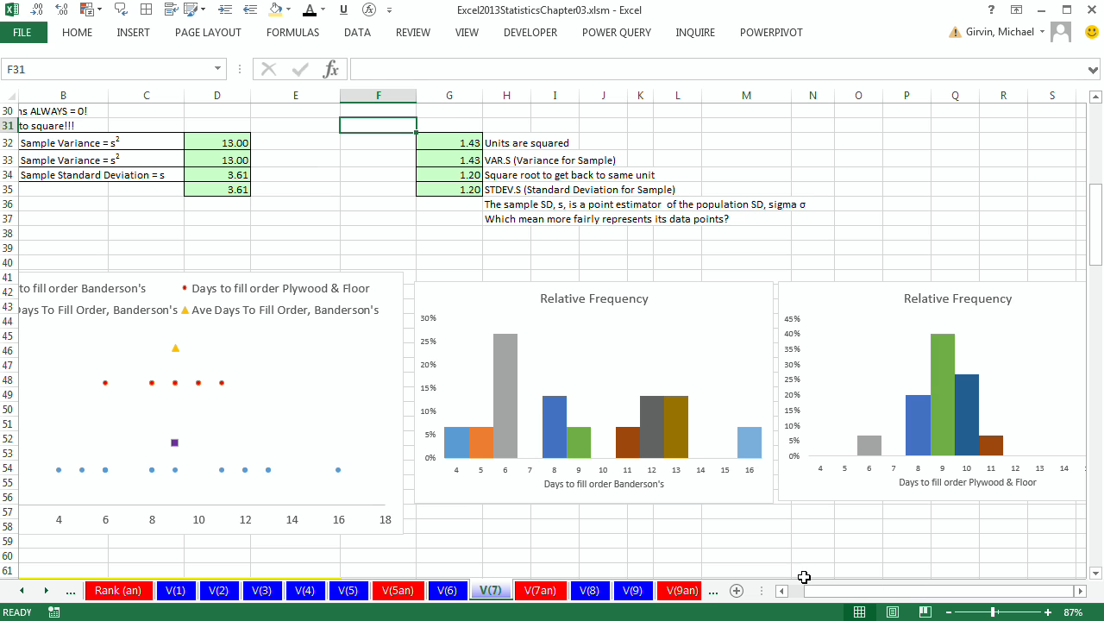
{"action": "left_click_drag", "start_coordinate": [799, 592], "coordinate": [784, 593]}
{"action": "scroll", "coordinate": [536, 434], "scroll_direction": "down", "scroll_amount": 5}
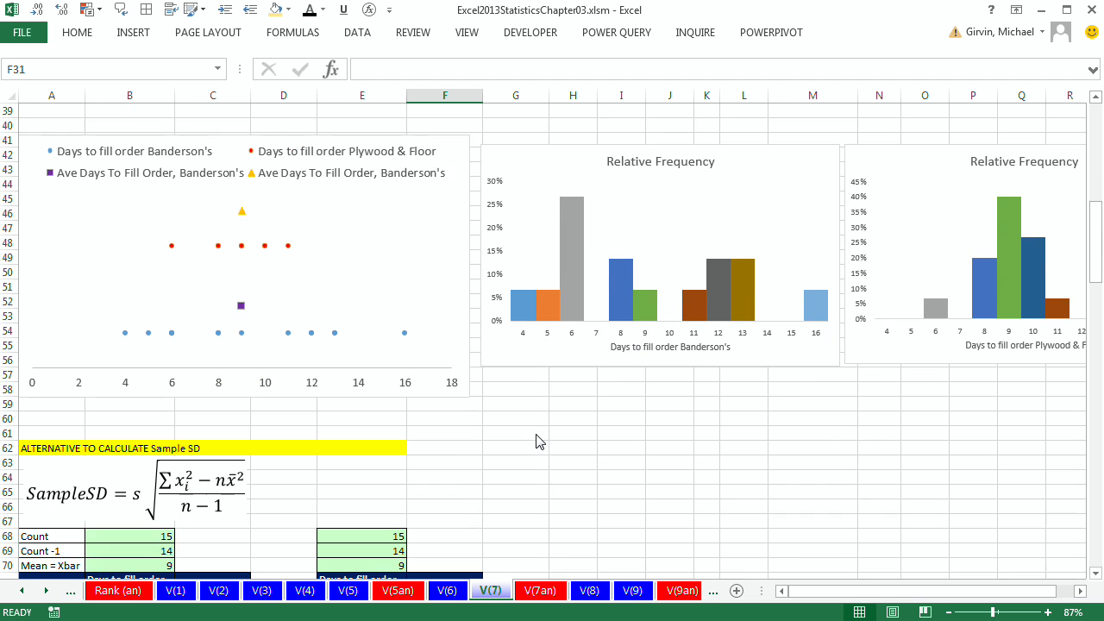
{"action": "scroll", "coordinate": [536, 434], "scroll_direction": "down", "scroll_amount": 5}
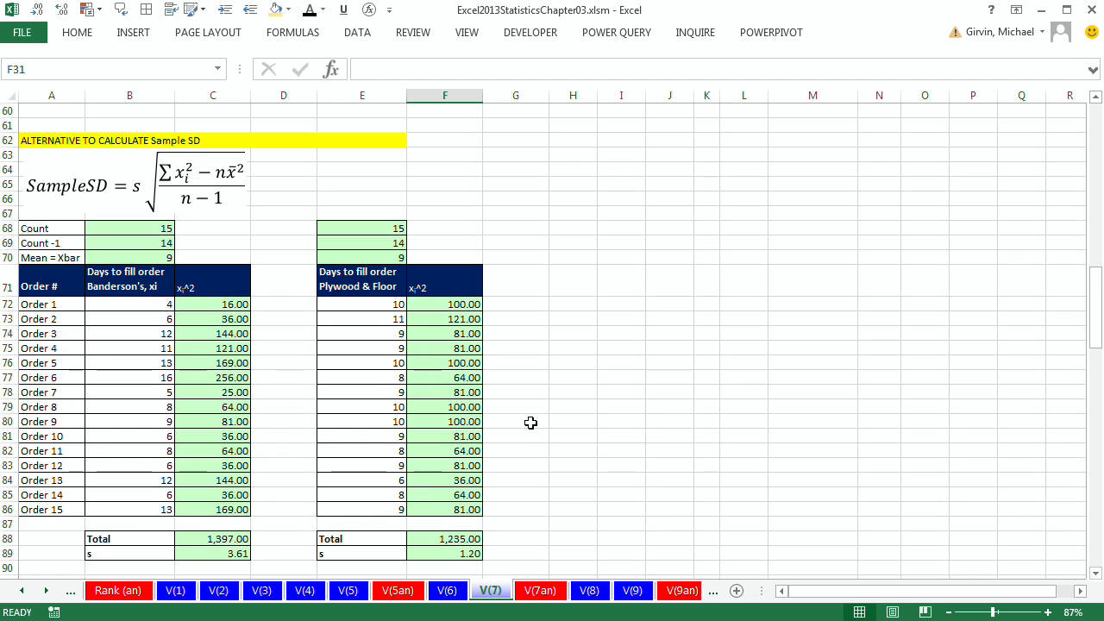
{"action": "left_click", "coordinate": [1095, 573]}
{"action": "left_click", "coordinate": [1096, 573]}
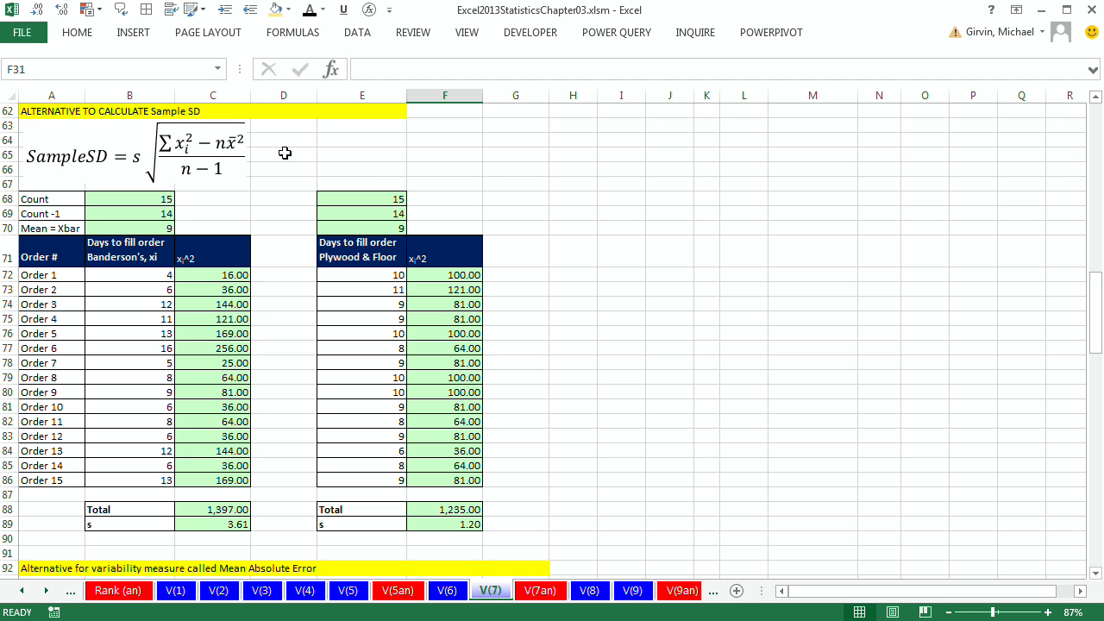
{"action": "scroll", "coordinate": [340, 197], "scroll_direction": "up", "scroll_amount": 18}
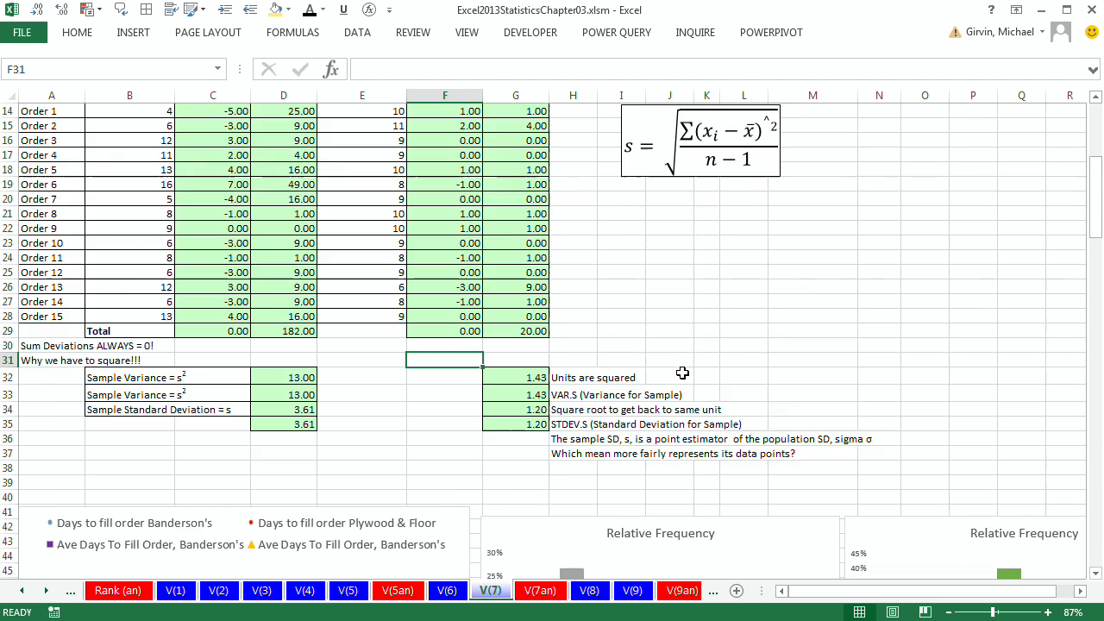
{"action": "scroll", "coordinate": [746, 293], "scroll_direction": "down", "scroll_amount": 17}
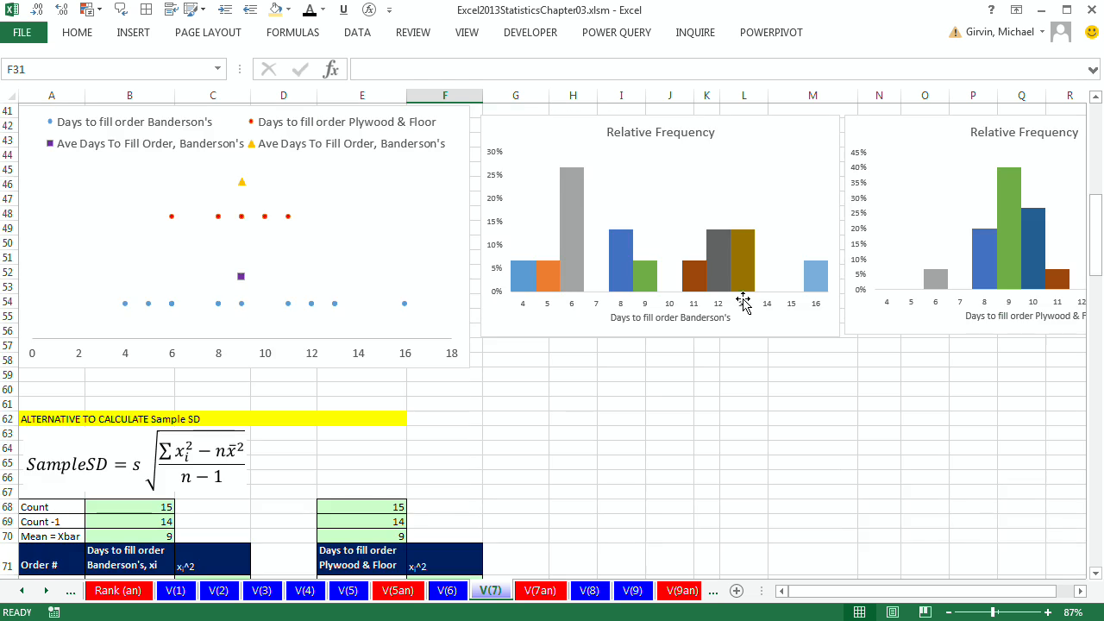
{"action": "scroll", "coordinate": [739, 303], "scroll_direction": "down", "scroll_amount": 1}
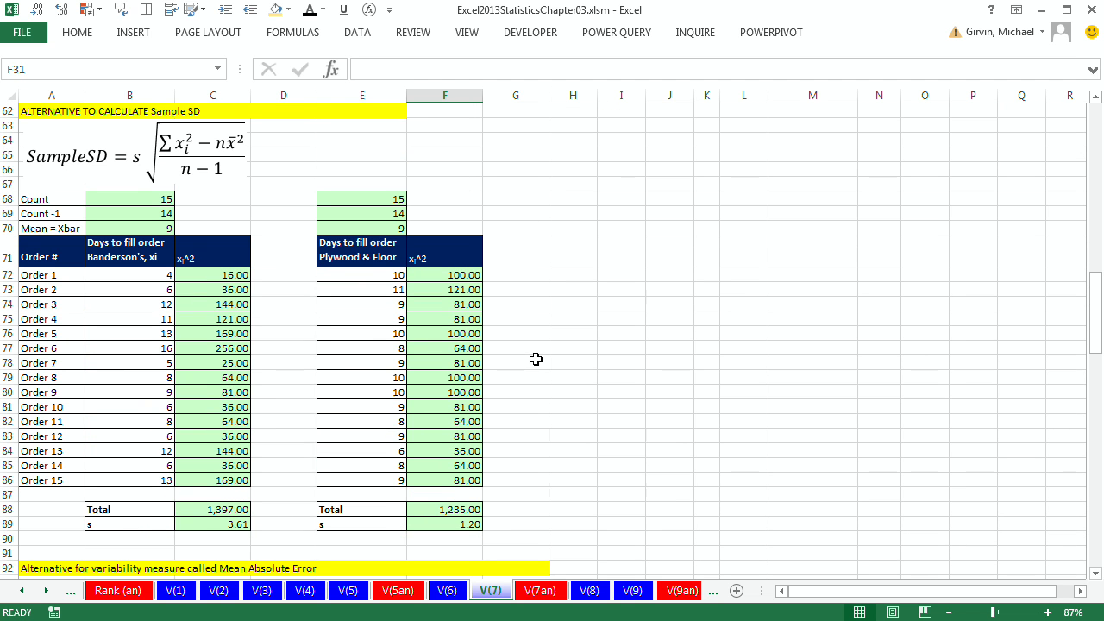
{"action": "scroll", "coordinate": [534, 359], "scroll_direction": "down", "scroll_amount": 8}
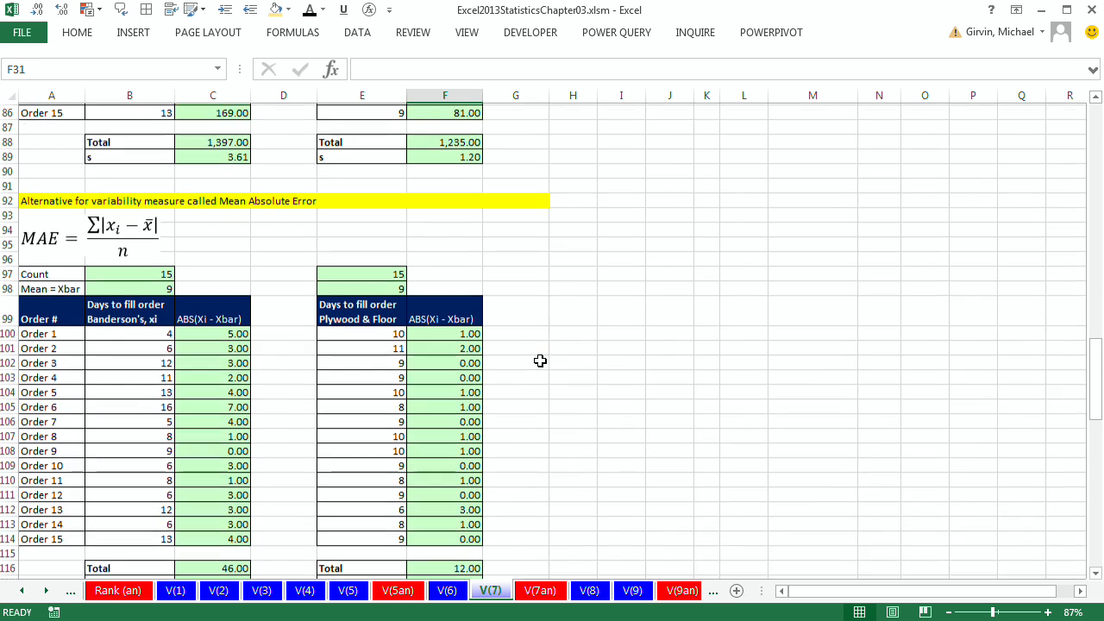
{"action": "scroll", "coordinate": [544, 346], "scroll_direction": "down", "scroll_amount": 2}
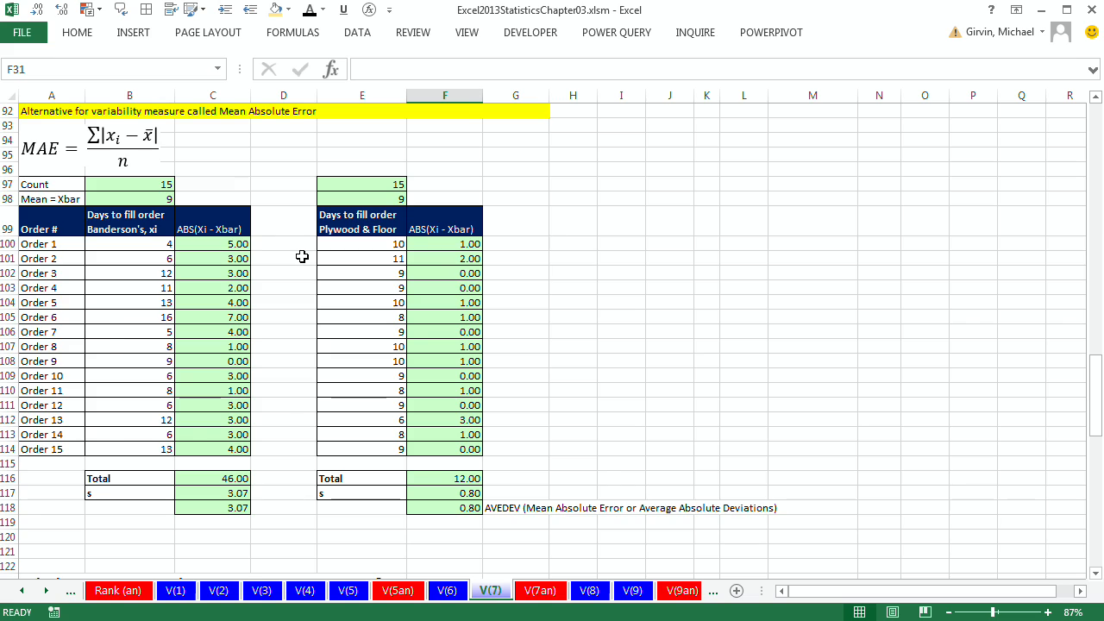
{"action": "scroll", "coordinate": [302, 256], "scroll_direction": "down", "scroll_amount": 9}
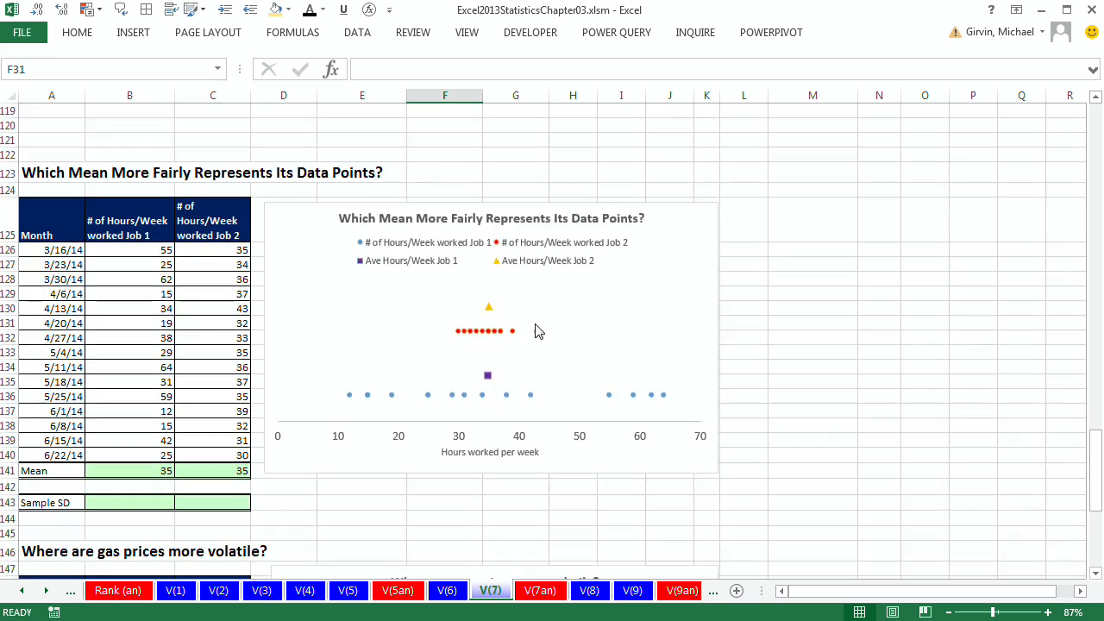
{"action": "scroll", "coordinate": [535, 331], "scroll_direction": "down", "scroll_amount": 1}
Step: Compute the sample standard deviation for both jobs in B143:C143 with =STDEV.S(B126:B140), filled right
{"action": "left_click_drag", "start_coordinate": [130, 182], "coordinate": [162, 325]}
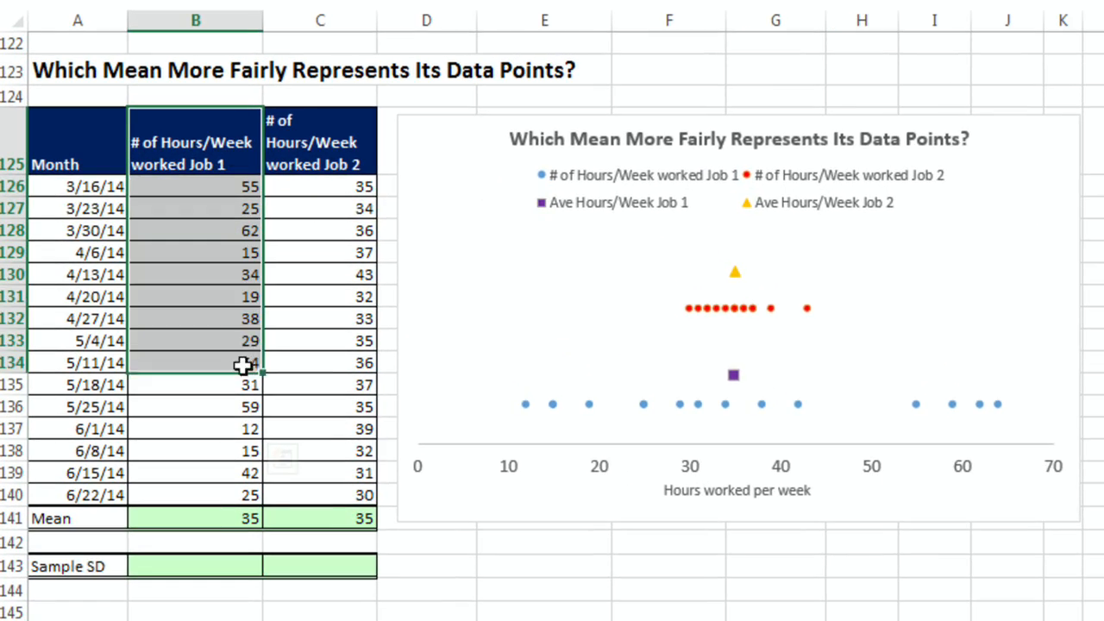
{"action": "left_click_drag", "start_coordinate": [243, 366], "coordinate": [250, 491]}
{"action": "left_click", "coordinate": [224, 568]}
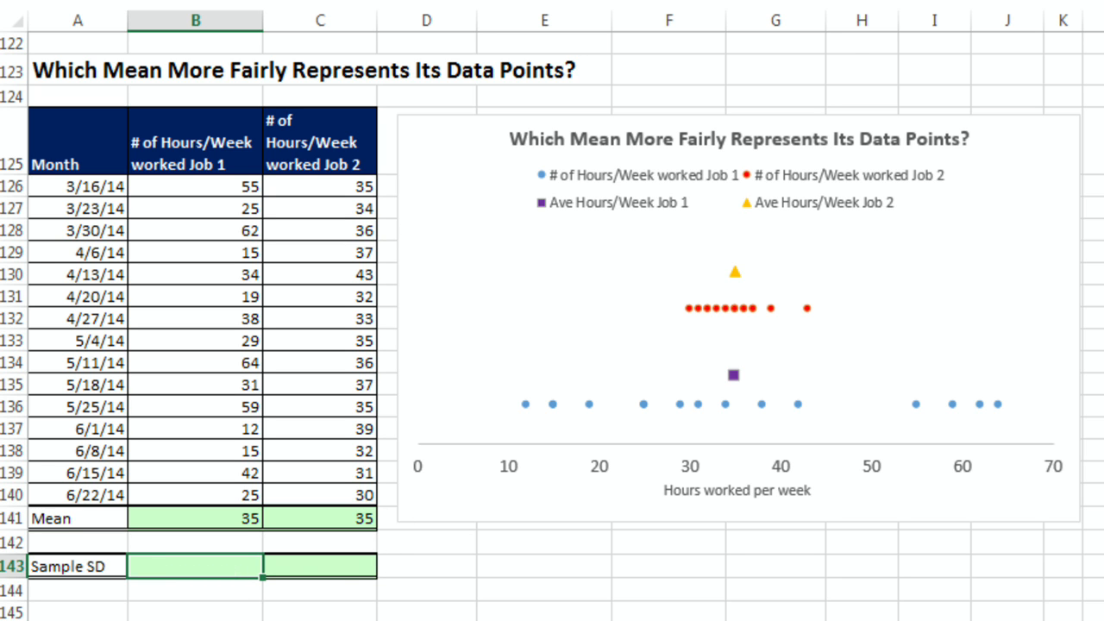
{"action": "type", "text": "=stdev"}
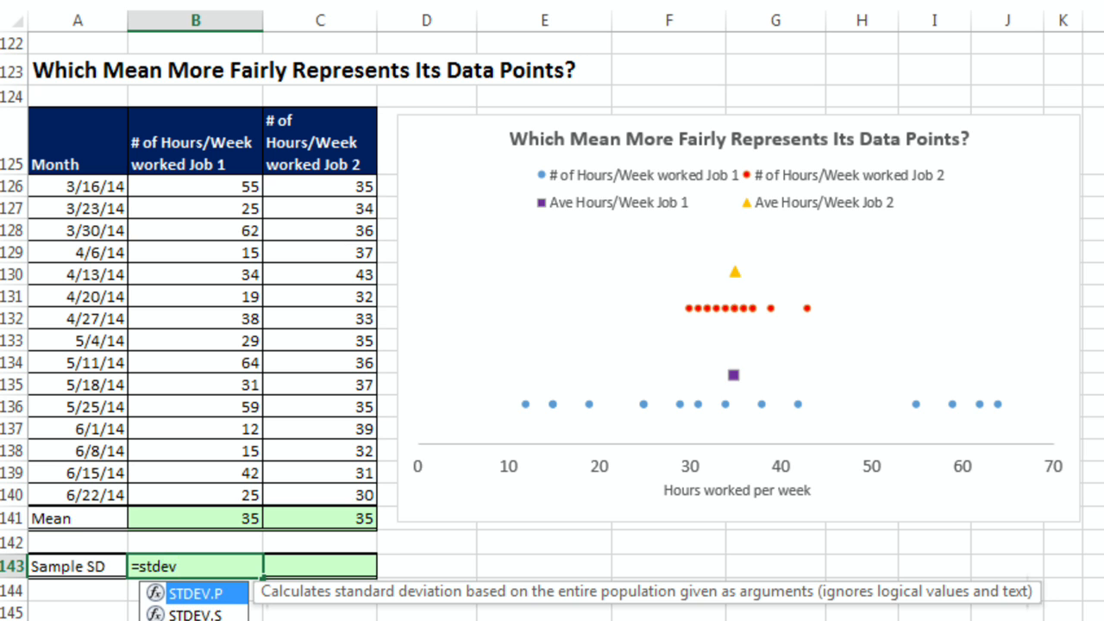
{"action": "key", "text": "Down"}
{"action": "key", "text": "Tab"}
{"action": "left_click_drag", "start_coordinate": [216, 190], "coordinate": [226, 496]}
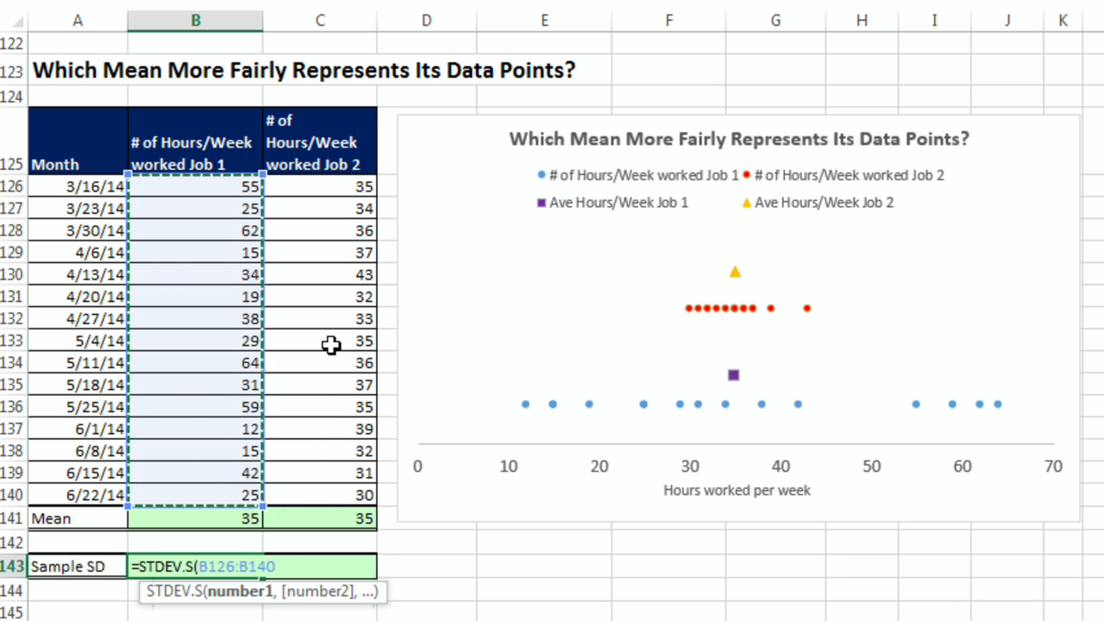
{"action": "key", "text": "ctrl+Return"}
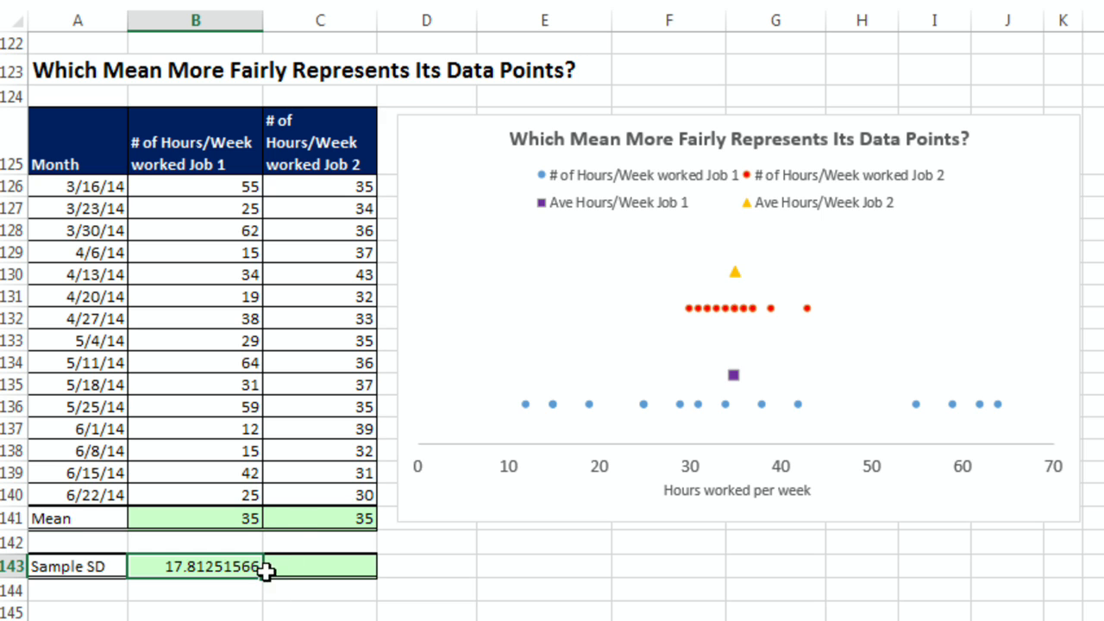
{"action": "left_click_drag", "start_coordinate": [265, 578], "coordinate": [337, 580]}
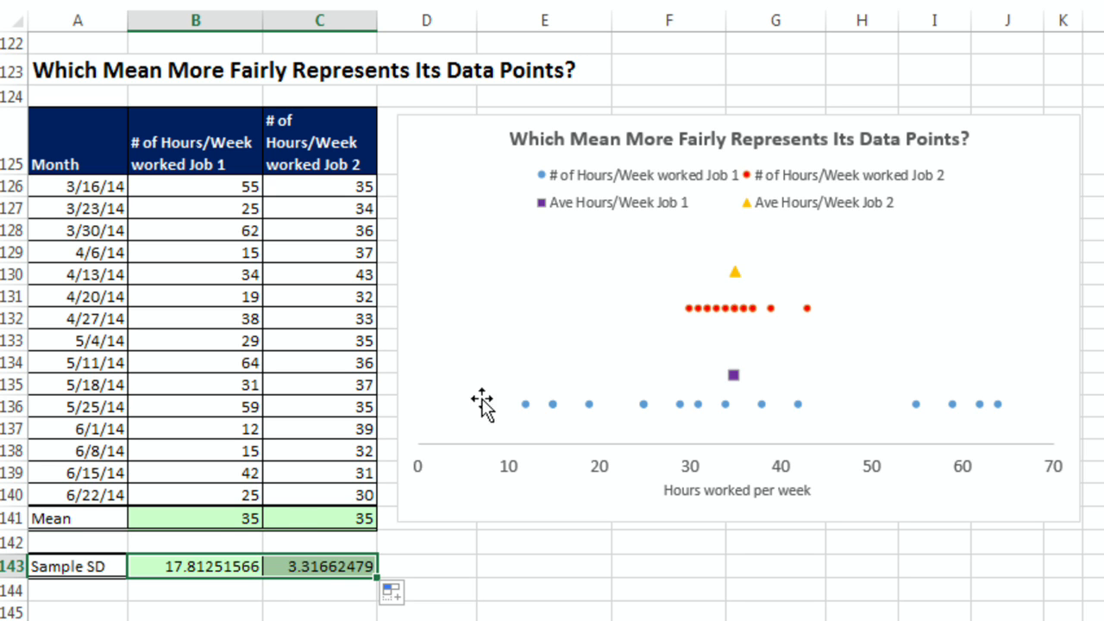
Step: Compare both jobs' means with their sample standard deviations
{"action": "left_click", "coordinate": [210, 512]}
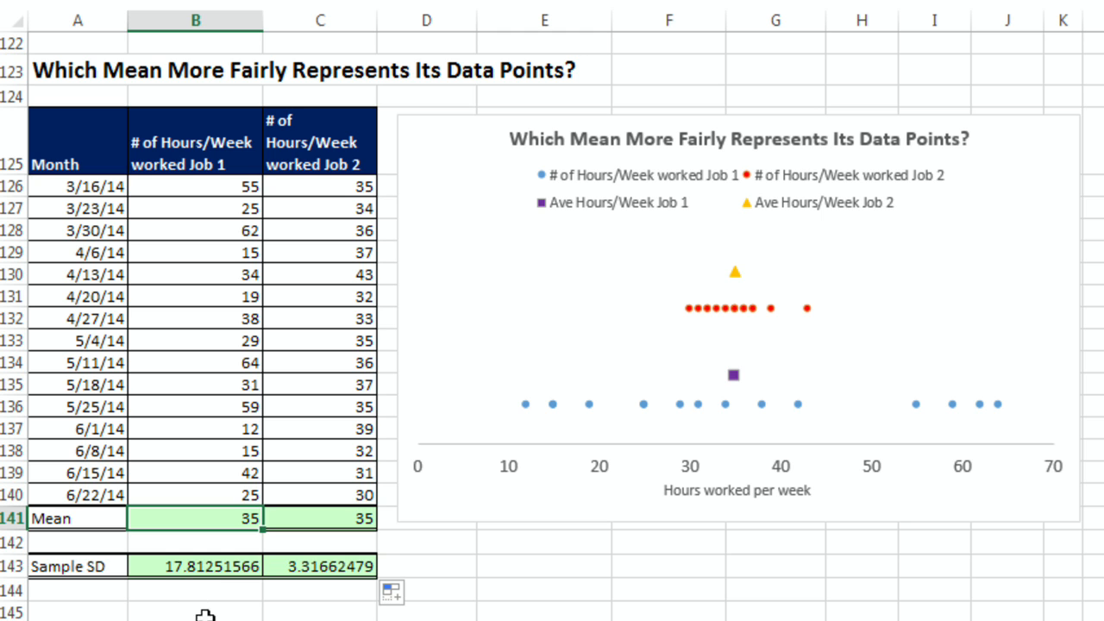
{"action": "left_click", "coordinate": [315, 567]}
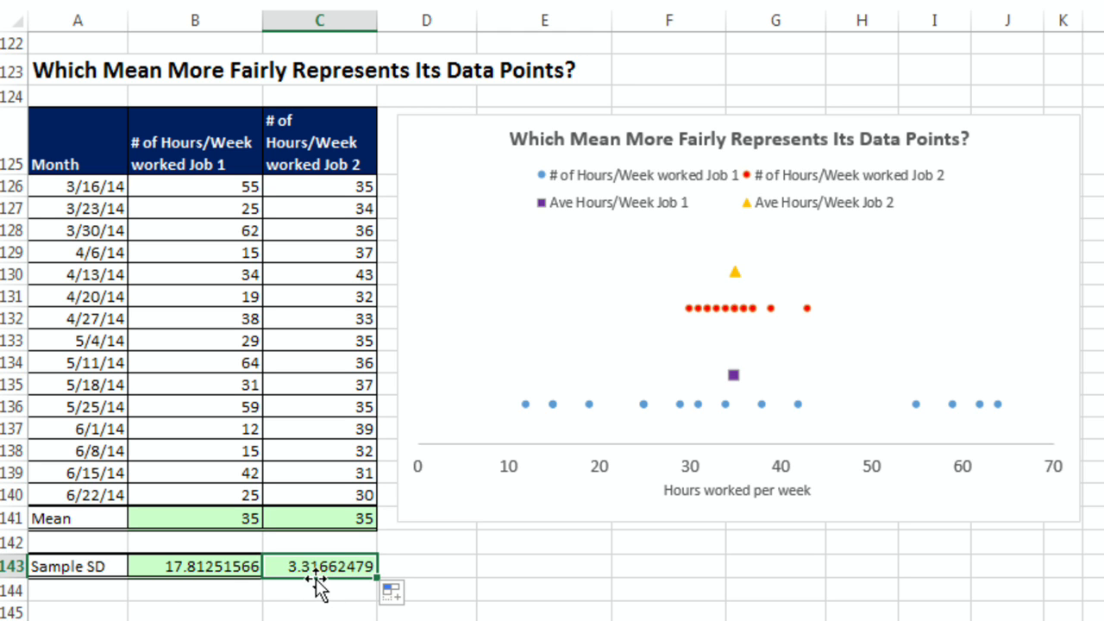
{"action": "left_click", "coordinate": [356, 518]}
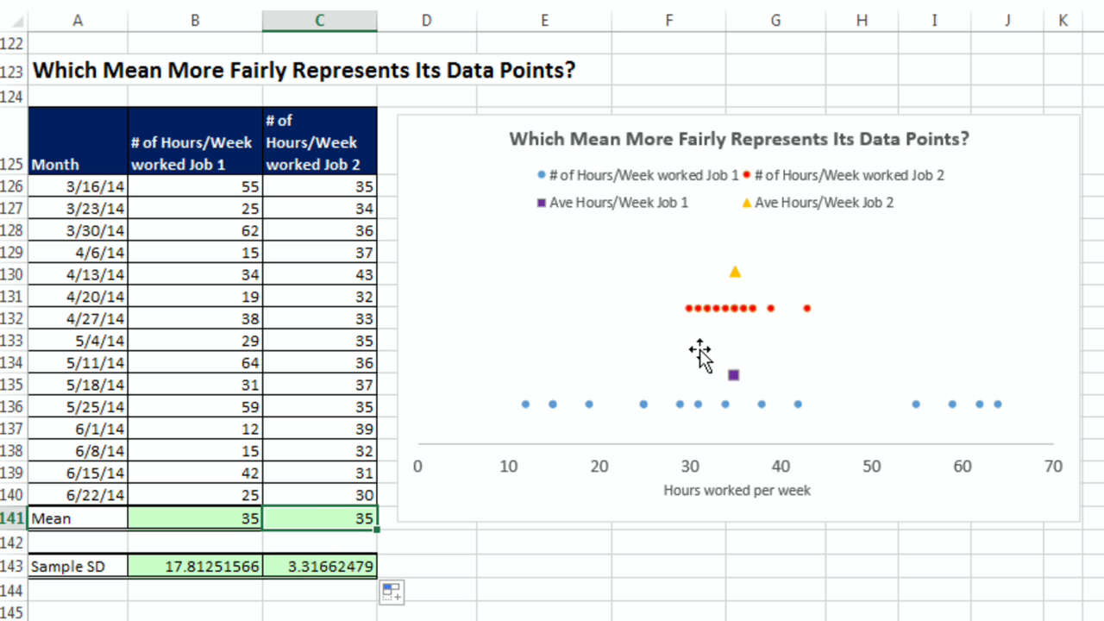
Step: Scroll down to the gas price volatility table and inspect the Burien and Seattle mean prices
{"action": "scroll", "coordinate": [734, 385], "scroll_direction": "down", "scroll_amount": 4}
{"action": "scroll", "coordinate": [267, 575], "scroll_direction": "down", "scroll_amount": 5}
{"action": "left_click", "coordinate": [259, 494]}
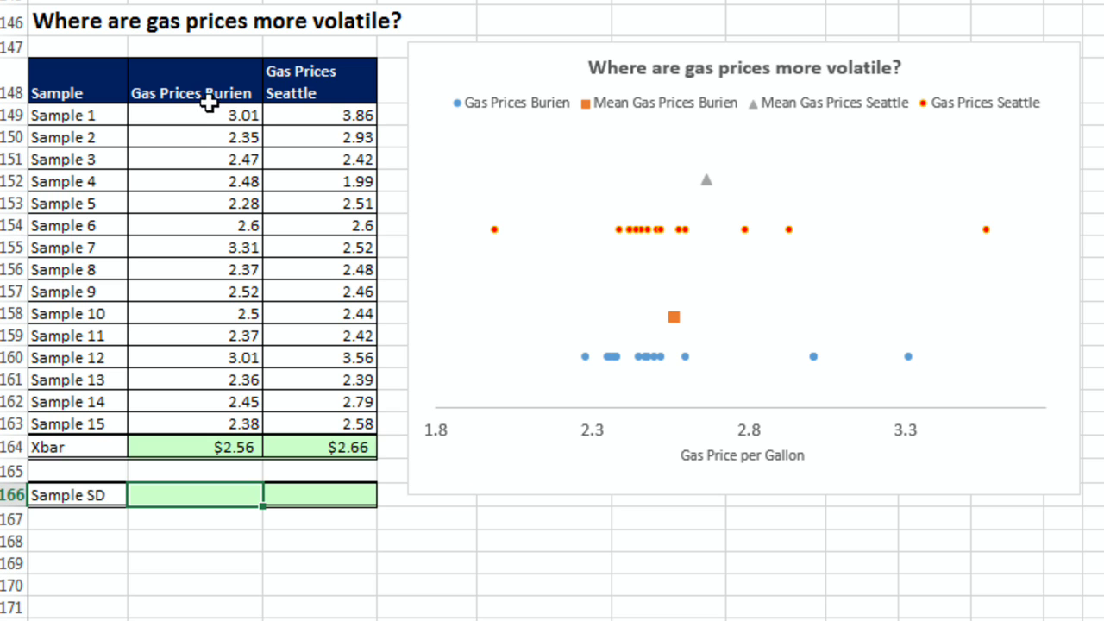
{"action": "left_click", "coordinate": [242, 447]}
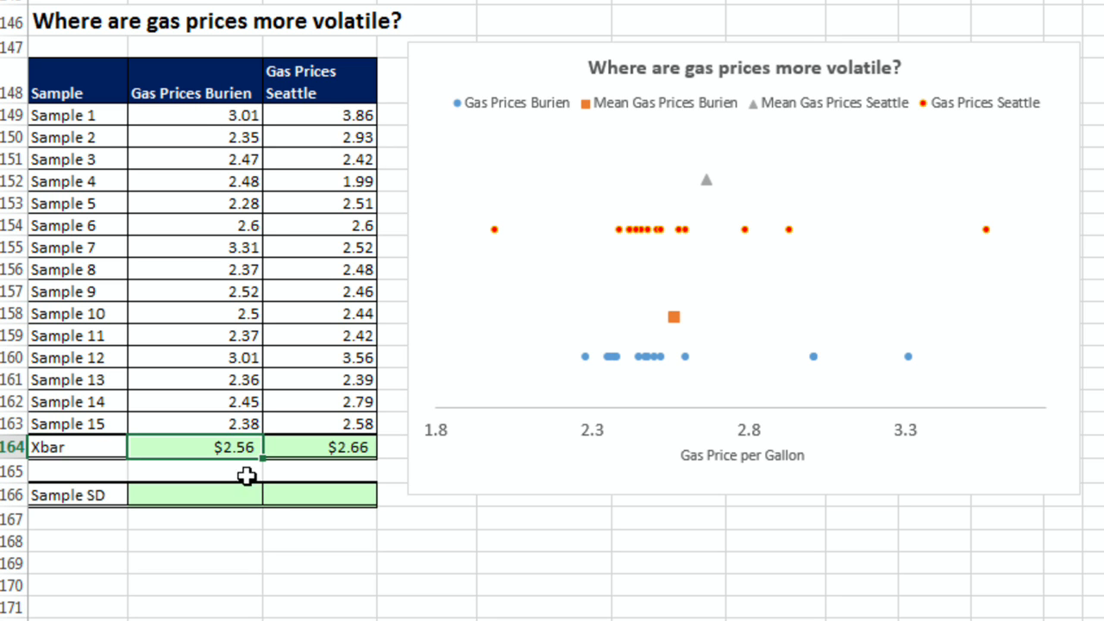
{"action": "left_click", "coordinate": [319, 447]}
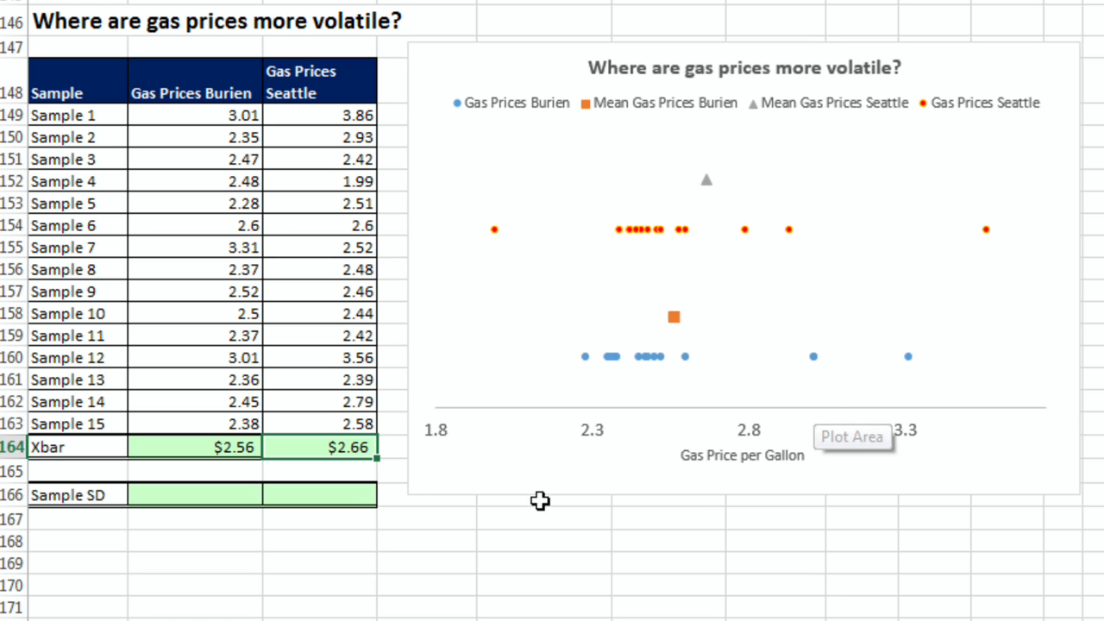
Step: Compute the sample standard deviation of Burien gas prices in B166 with =STDEV.S(B149:B163)
{"action": "left_click", "coordinate": [222, 493]}
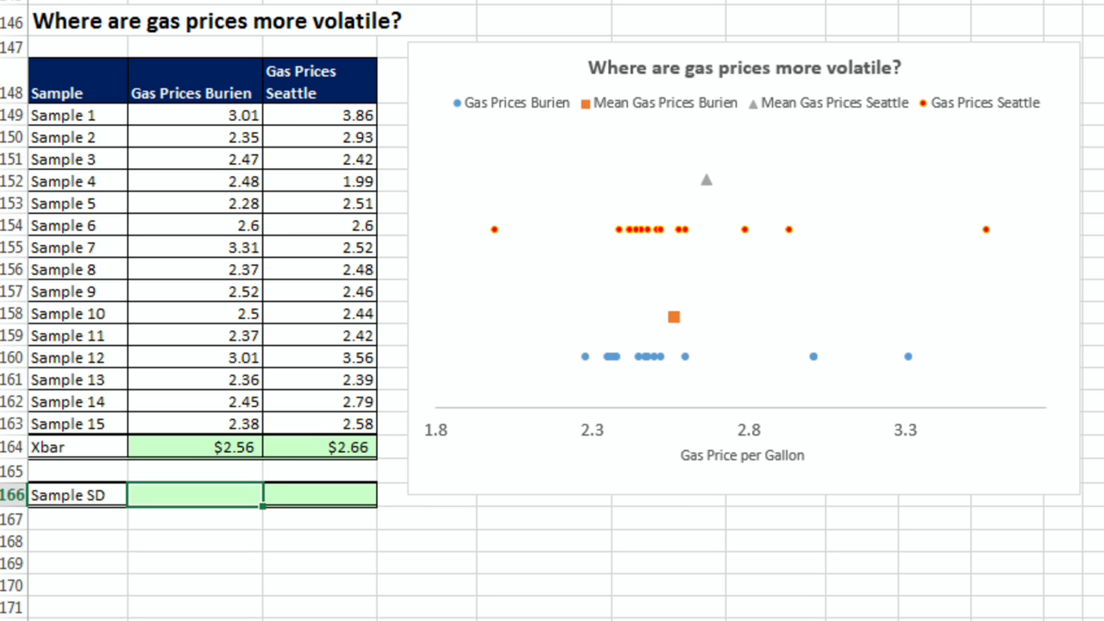
{"action": "type", "text": "=std"}
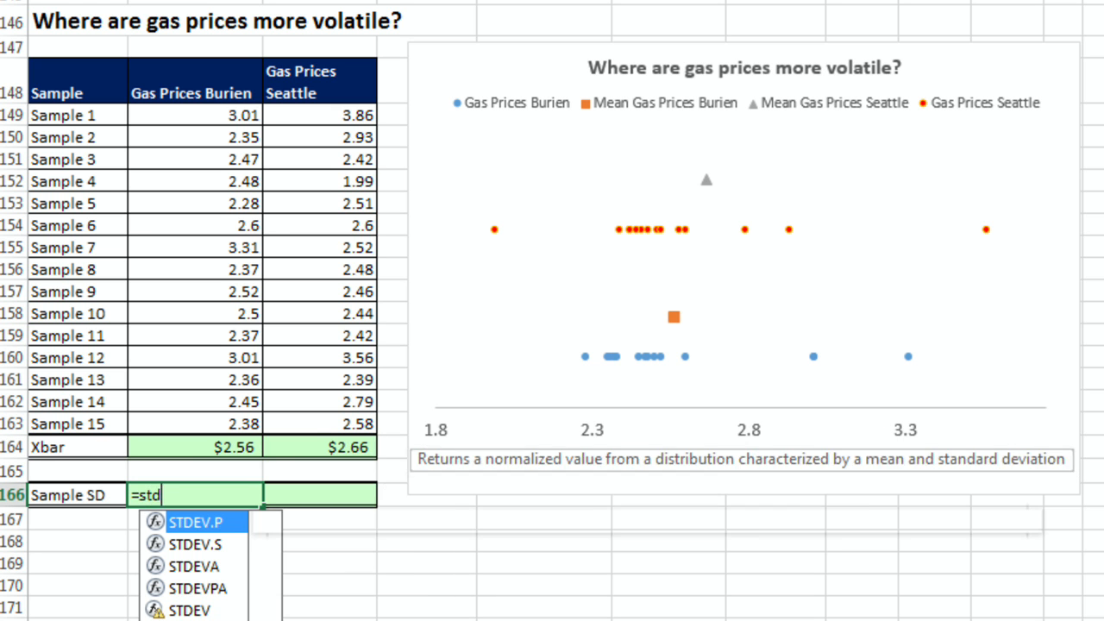
{"action": "type", "text": "ev.s"}
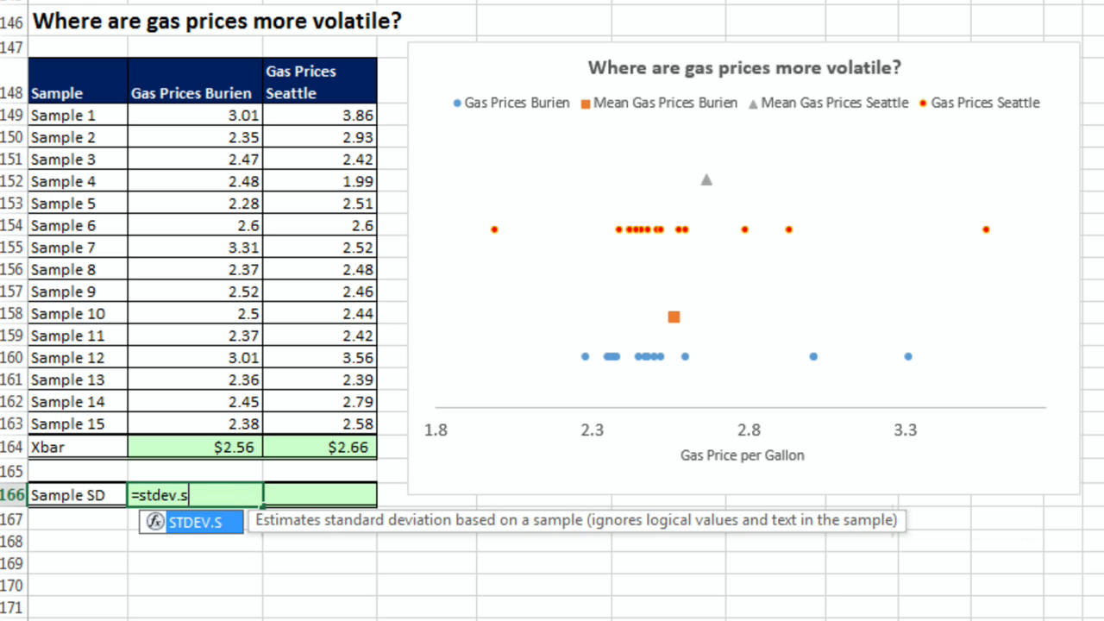
{"action": "key", "text": "Tab"}
{"action": "left_click_drag", "start_coordinate": [220, 113], "coordinate": [223, 423]}
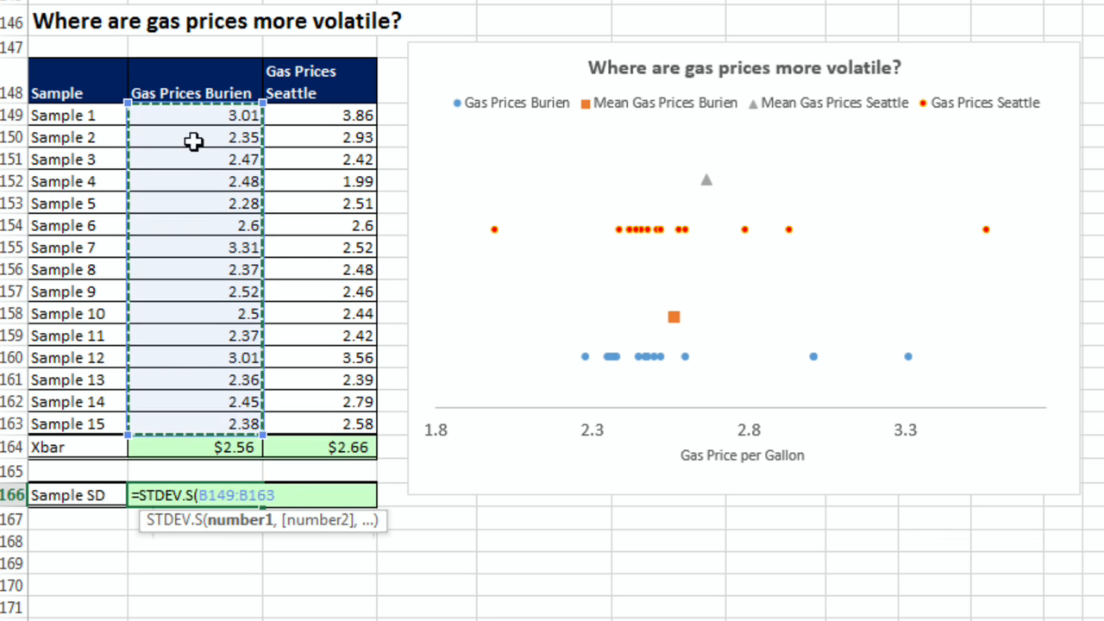
{"action": "key", "text": "ctrl+Return"}
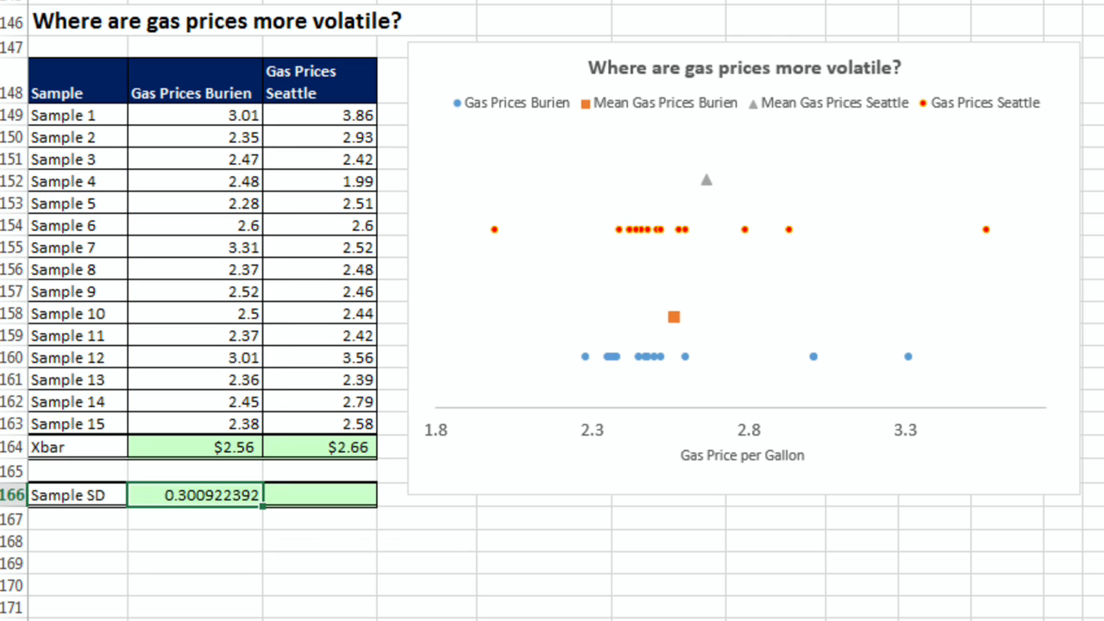
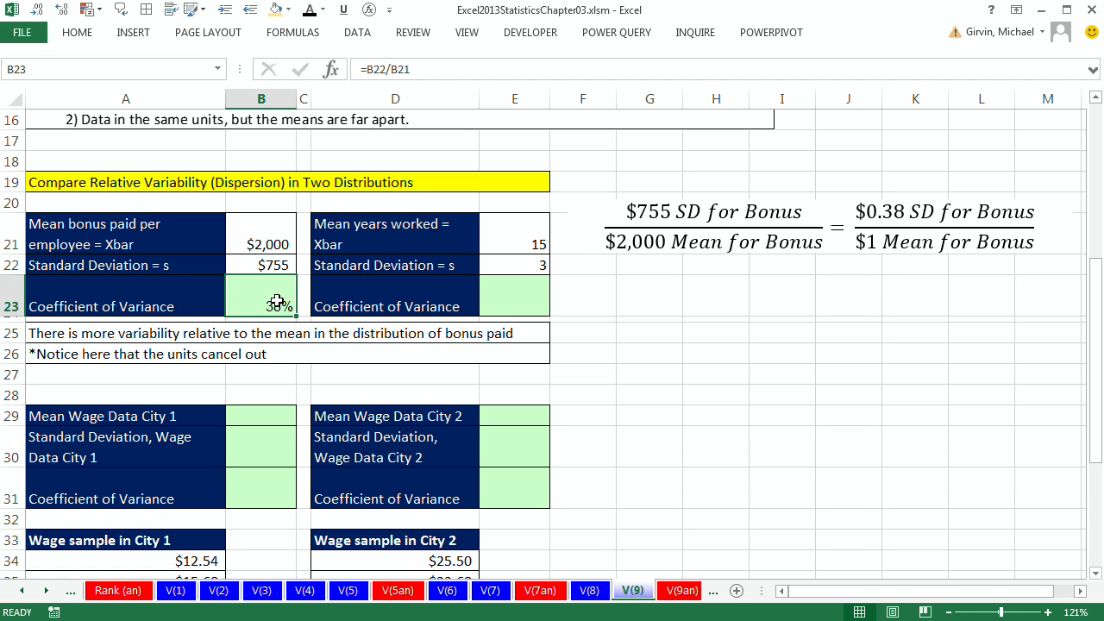
Step: Compute the coefficient of variance for years worked in E23 with =E22/E21
{"action": "left_click", "coordinate": [512, 300]}
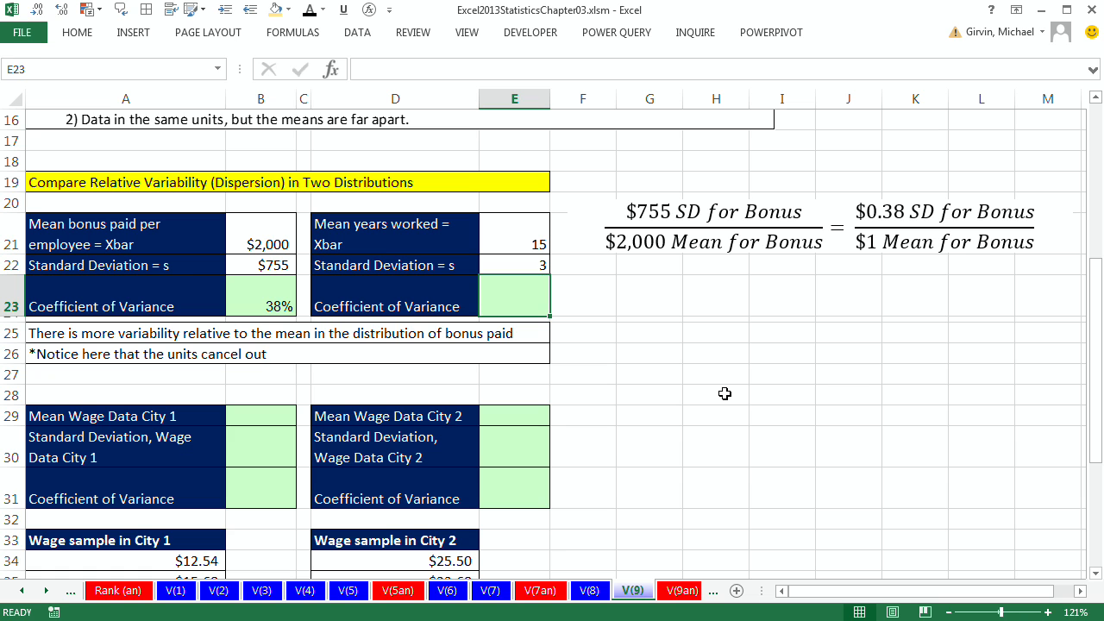
{"action": "type", "text": "="}
{"action": "key", "text": "Up"}
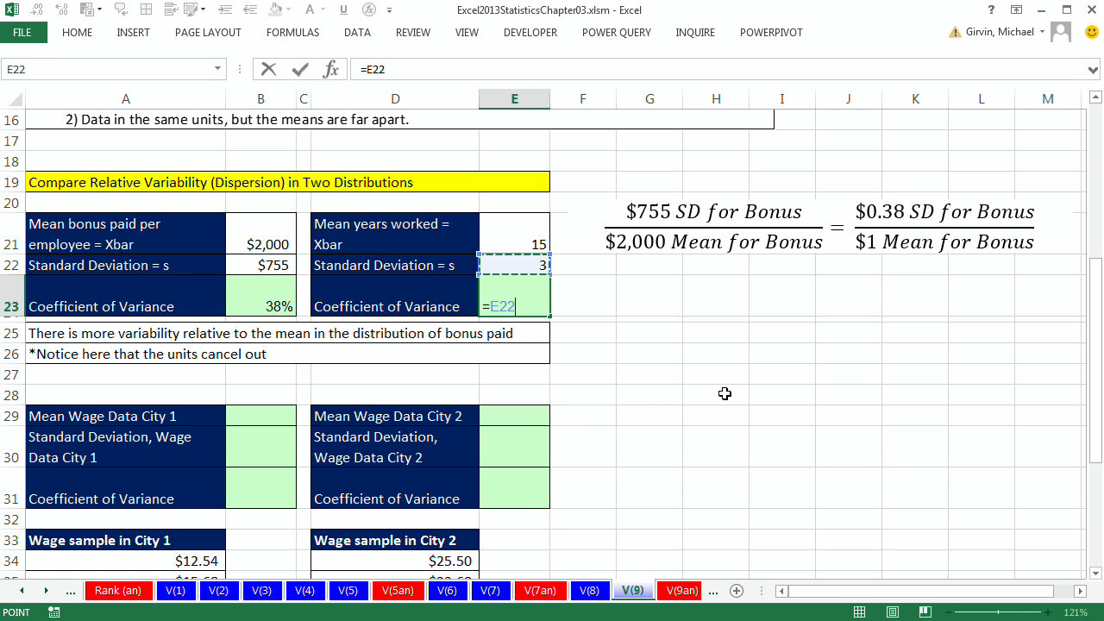
{"action": "type", "text": "/"}
{"action": "key", "text": "Up"}
{"action": "key", "text": "Up"}
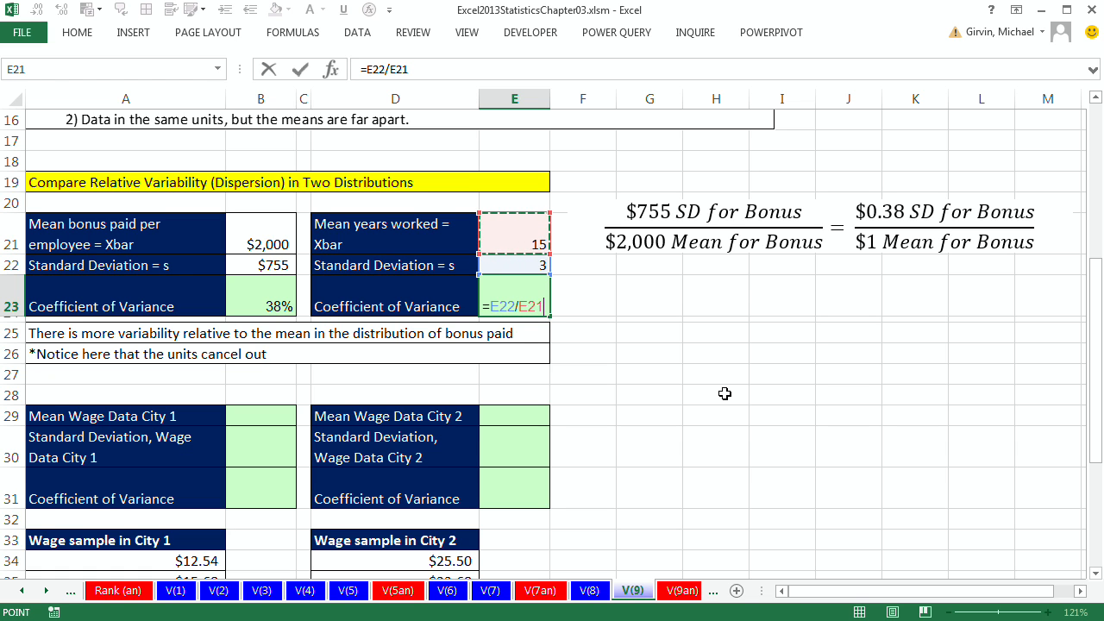
{"action": "key", "text": "ctrl+Return"}
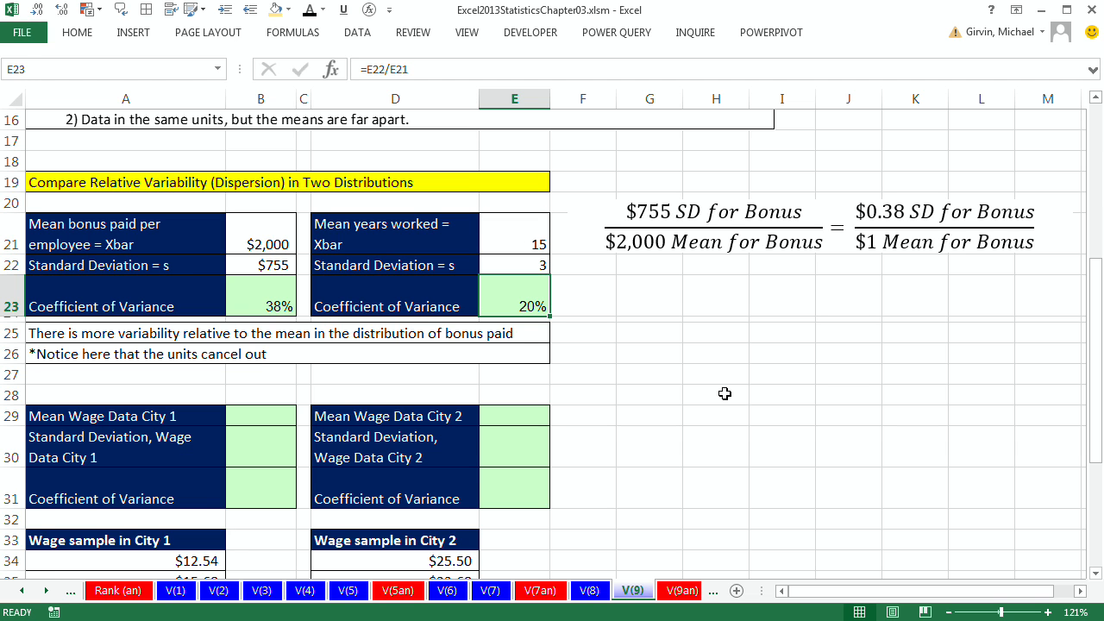
Step: Review the bonus coefficient formula and inspect the City 1 and City 2 wage sample columns
{"action": "left_click", "coordinate": [260, 301]}
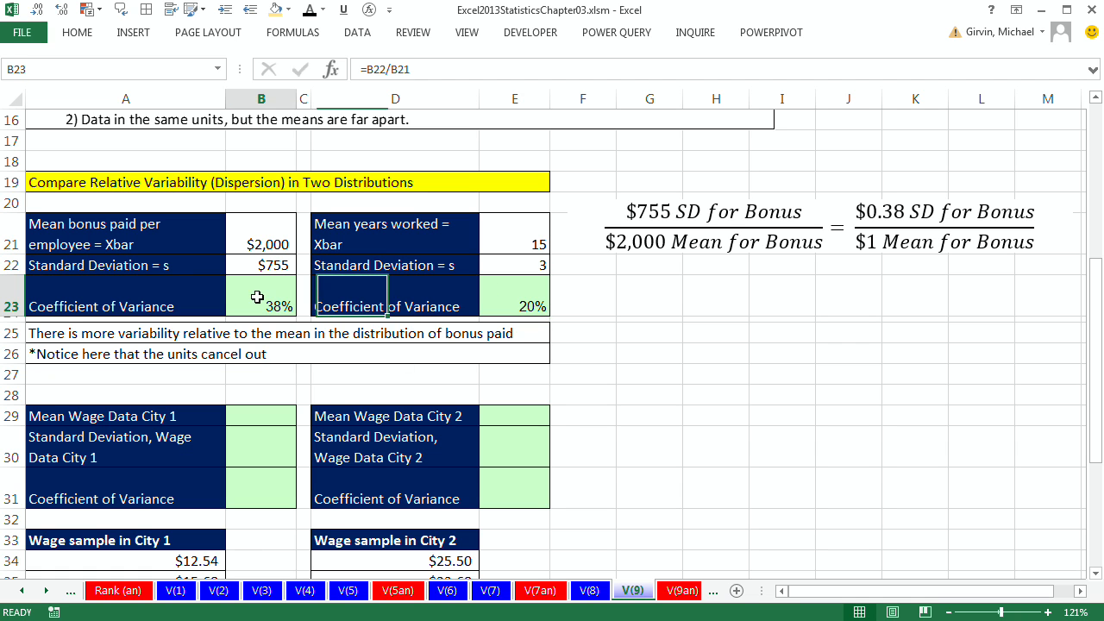
{"action": "left_click", "coordinate": [282, 239]}
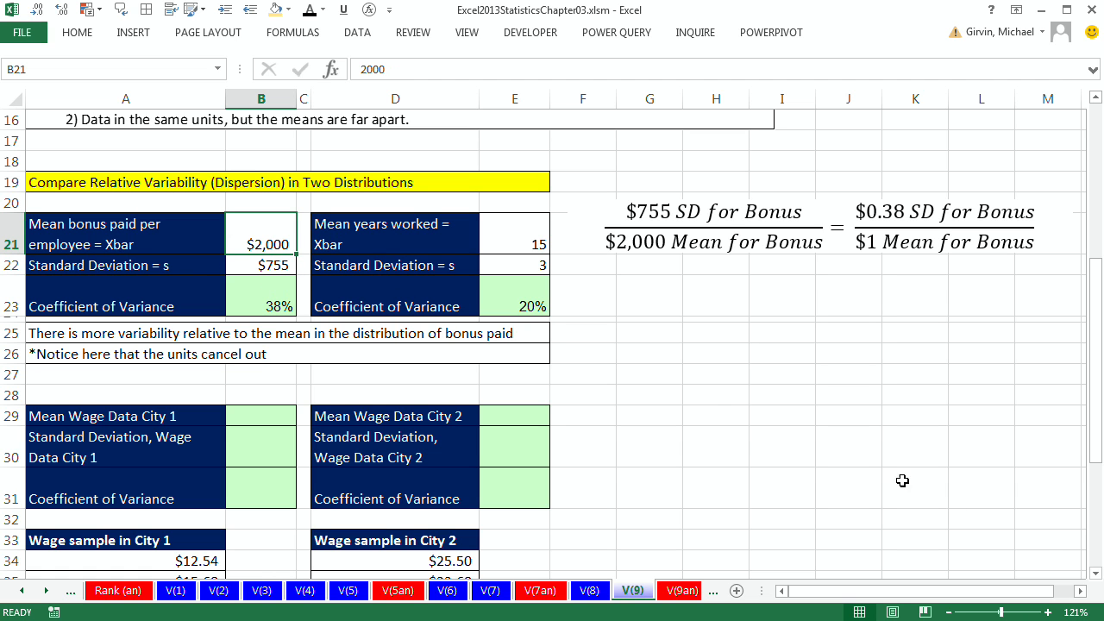
{"action": "scroll", "coordinate": [1099, 583], "scroll_direction": "down", "scroll_amount": 3}
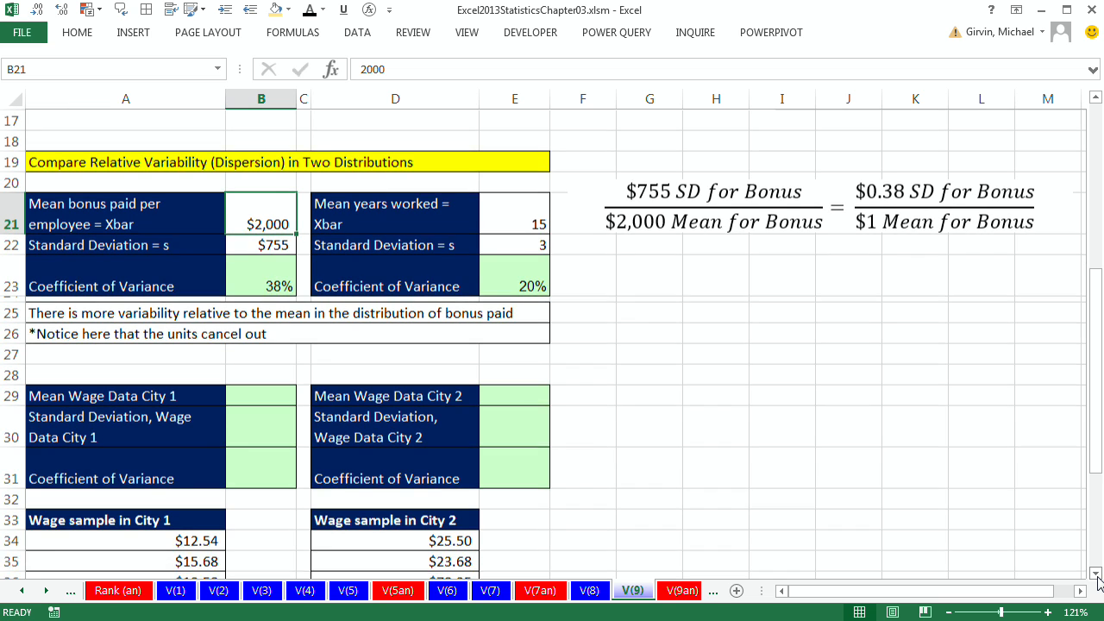
{"action": "scroll", "coordinate": [1099, 584], "scroll_direction": "down", "scroll_amount": 1}
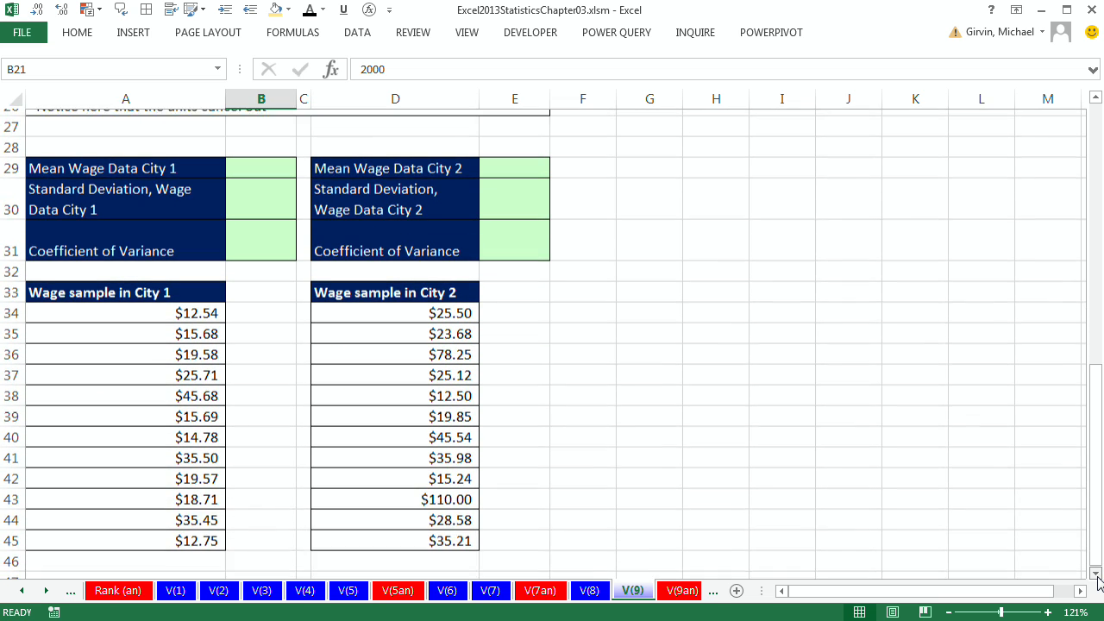
{"action": "left_click_drag", "start_coordinate": [192, 261], "coordinate": [207, 514]}
{"action": "left_click_drag", "start_coordinate": [389, 264], "coordinate": [424, 512]}
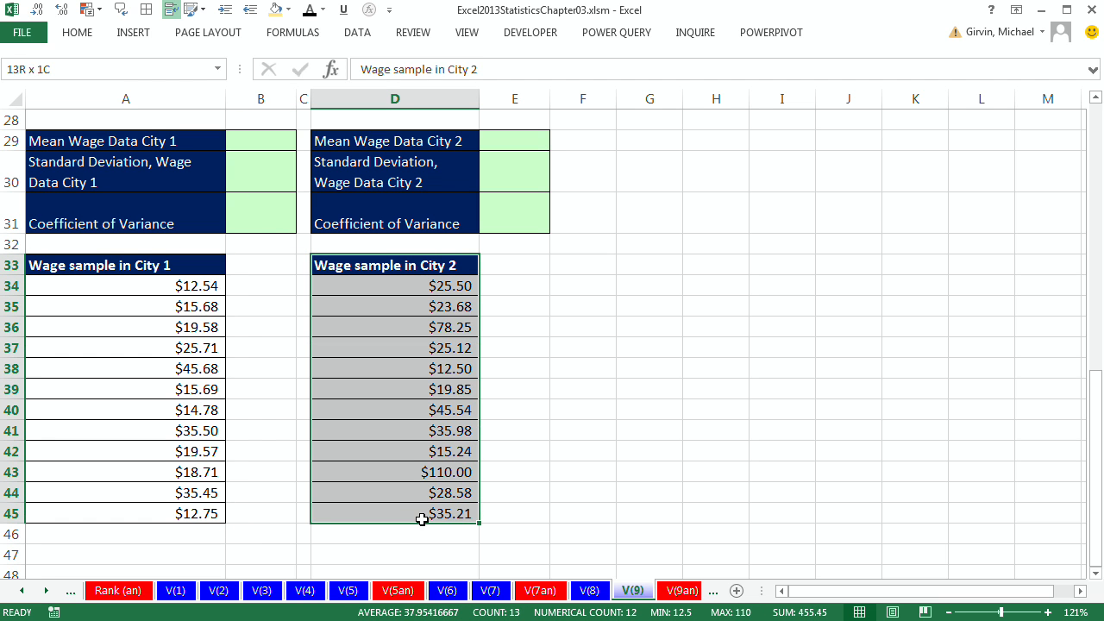
Step: Compute the City 1 mean wage in B29 with =AVERAGE(A34:A45)
{"action": "left_click", "coordinate": [251, 147]}
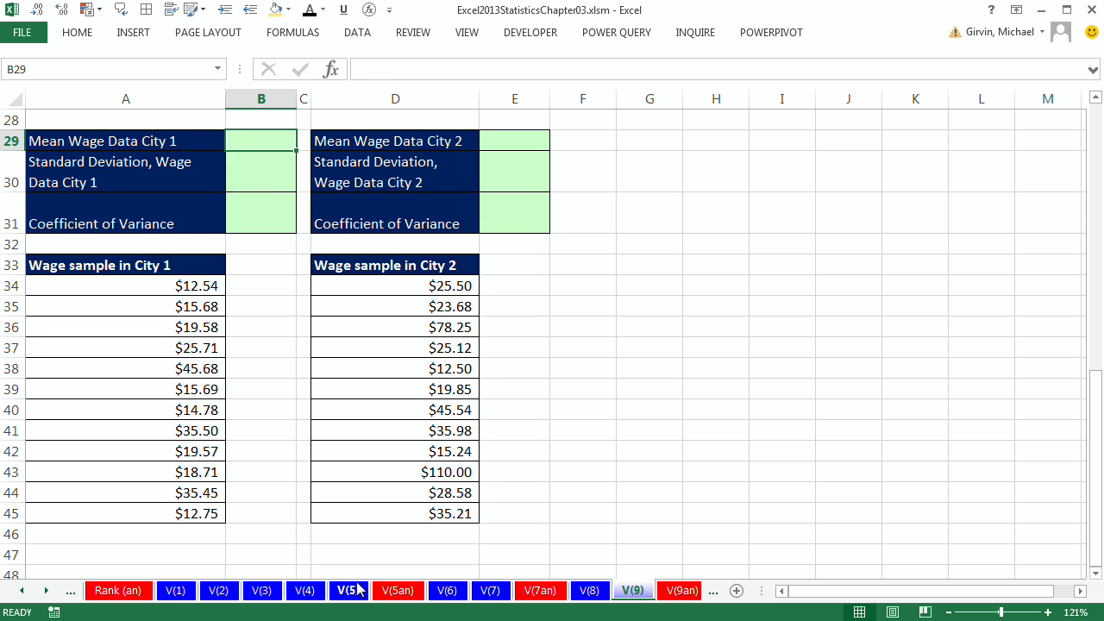
{"action": "type", "text": "=aver"}
{"action": "key", "text": "Tab"}
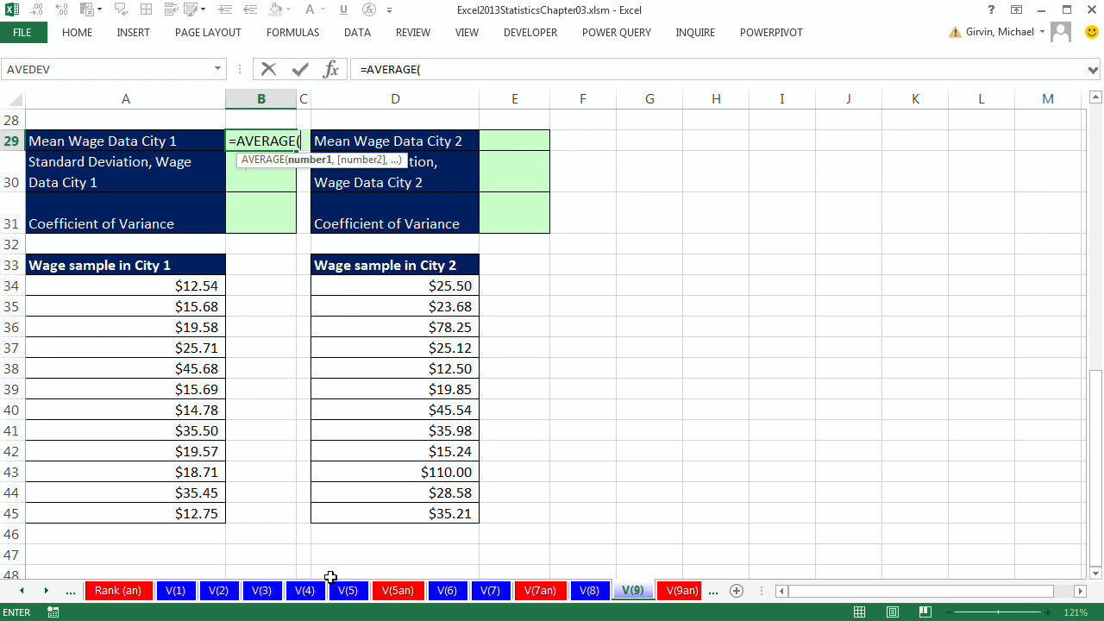
{"action": "left_click_drag", "start_coordinate": [198, 286], "coordinate": [223, 515]}
{"action": "key", "text": "Return"}
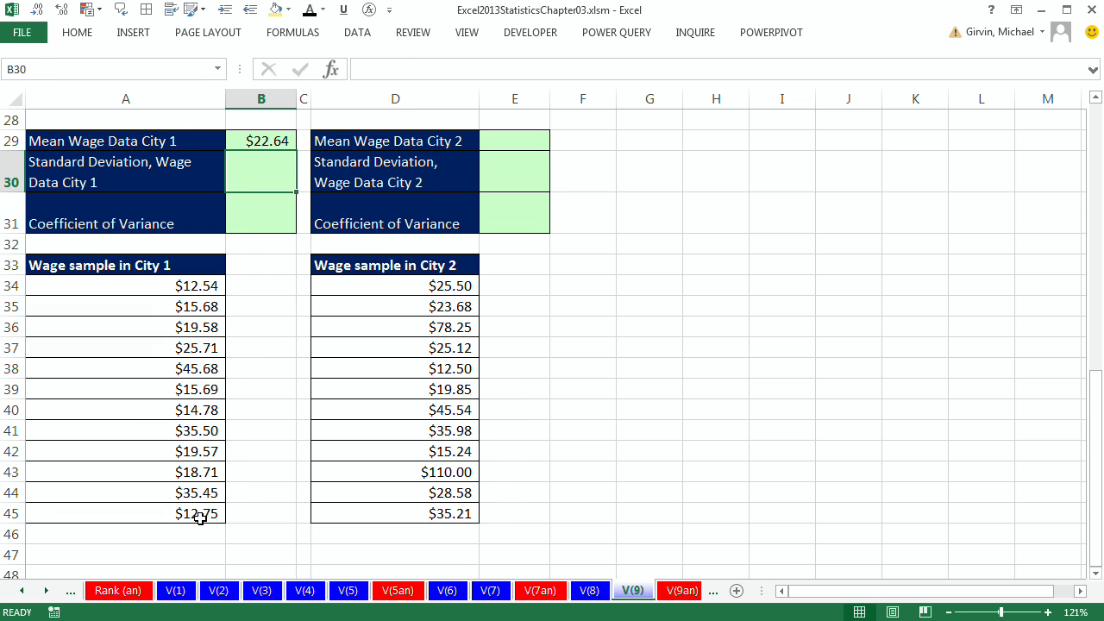
Step: Compute the City 1 wage sample standard deviation in B30 with =STDEV.S(A34:A45)
{"action": "type", "text": "=stdev.s"}
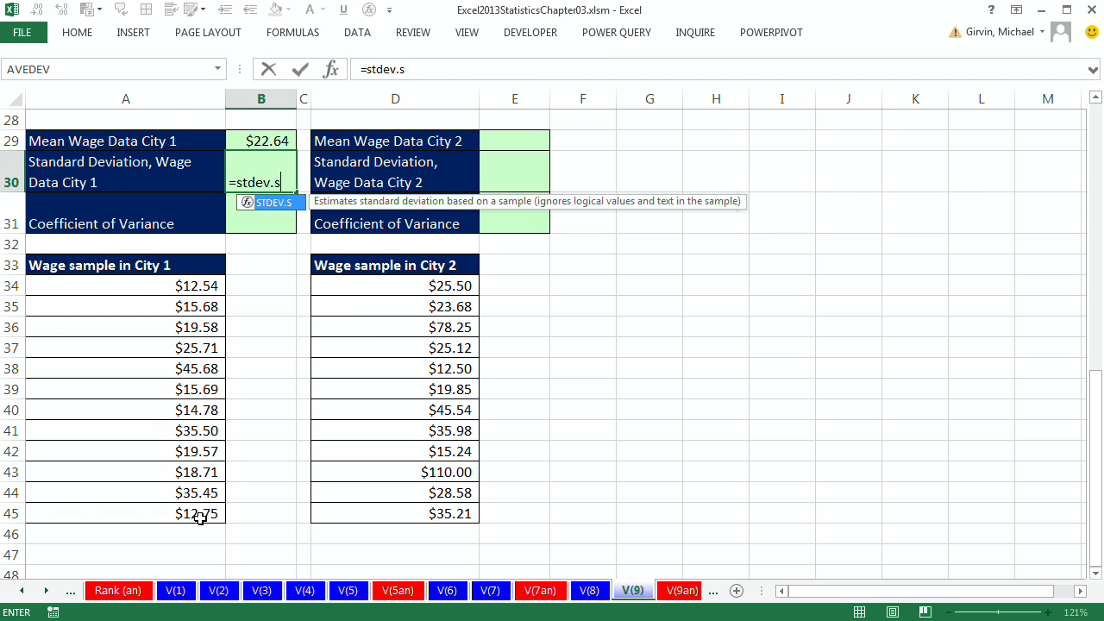
{"action": "key", "text": "Tab"}
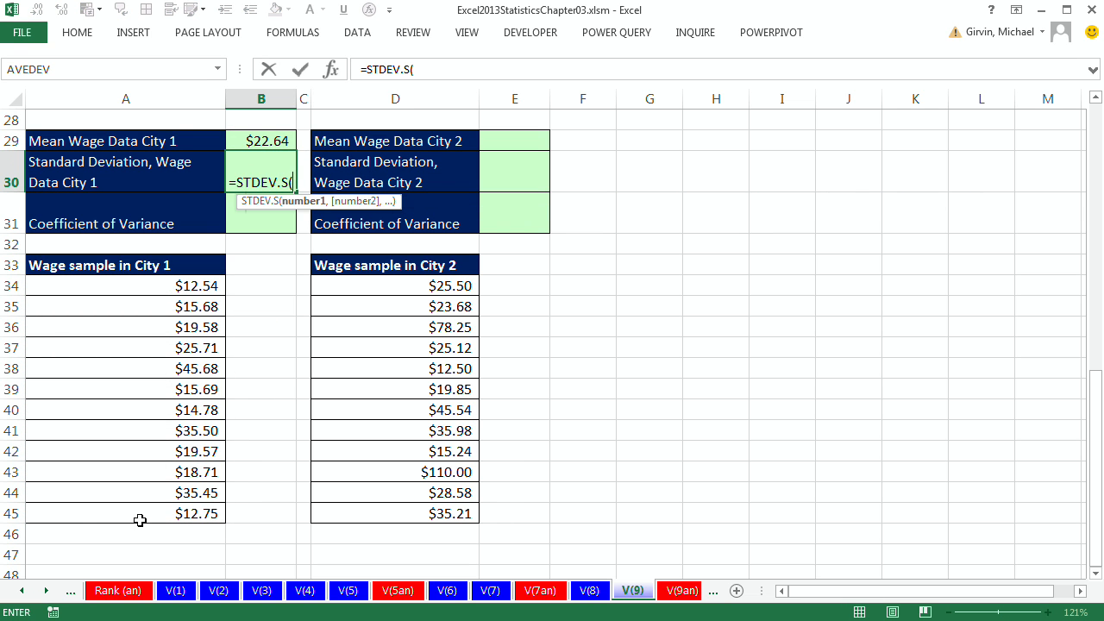
{"action": "left_click_drag", "start_coordinate": [175, 286], "coordinate": [197, 511]}
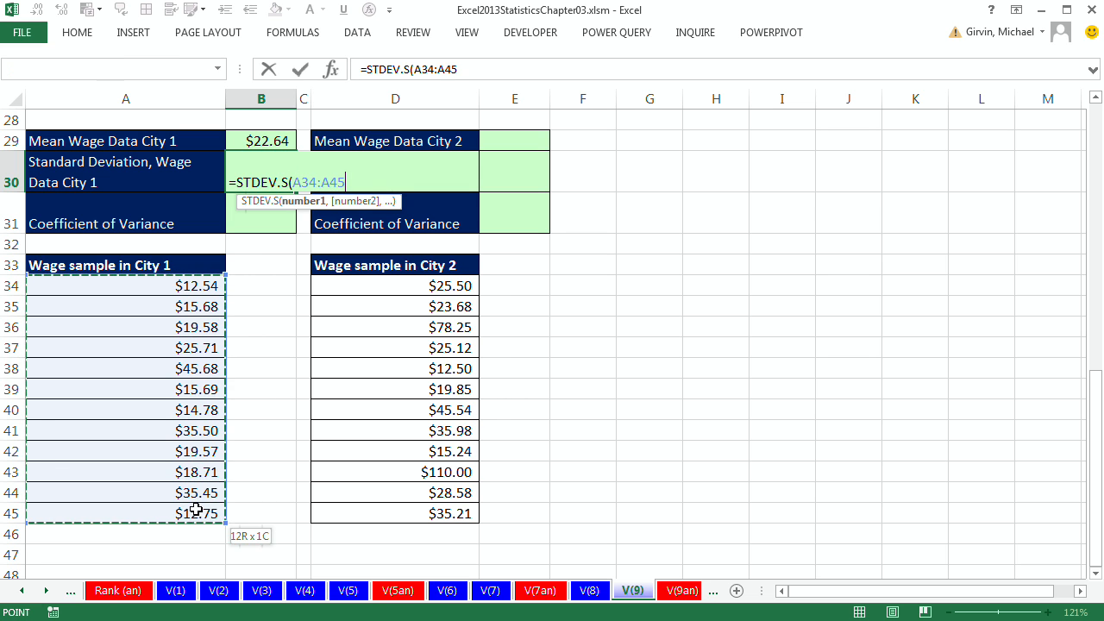
{"action": "key", "text": "ctrl+Return"}
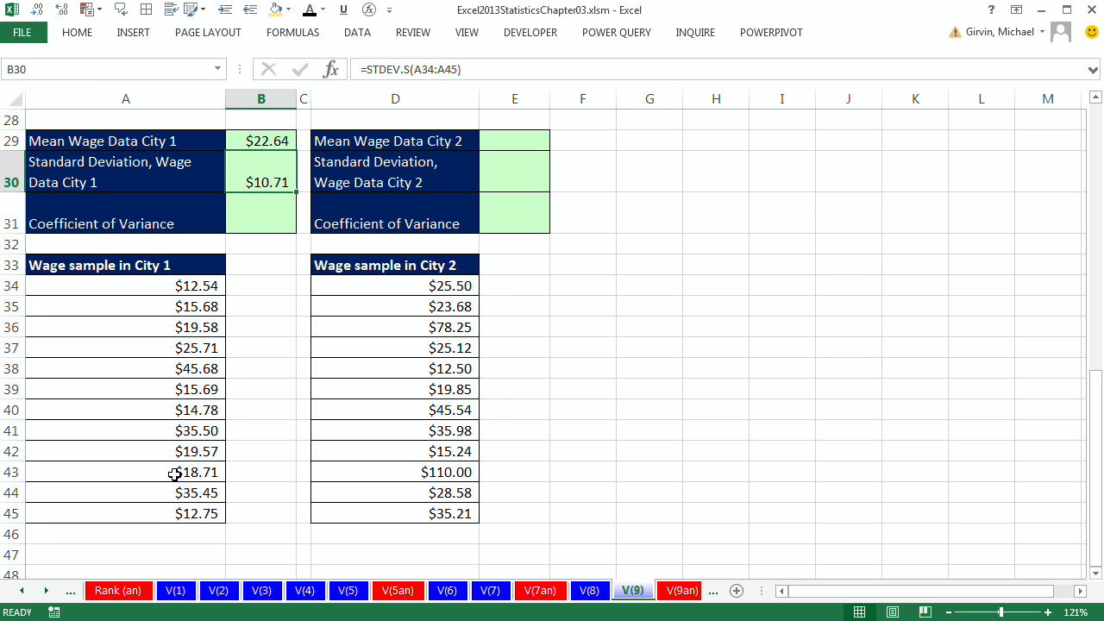
{"action": "left_click", "coordinate": [259, 138]}
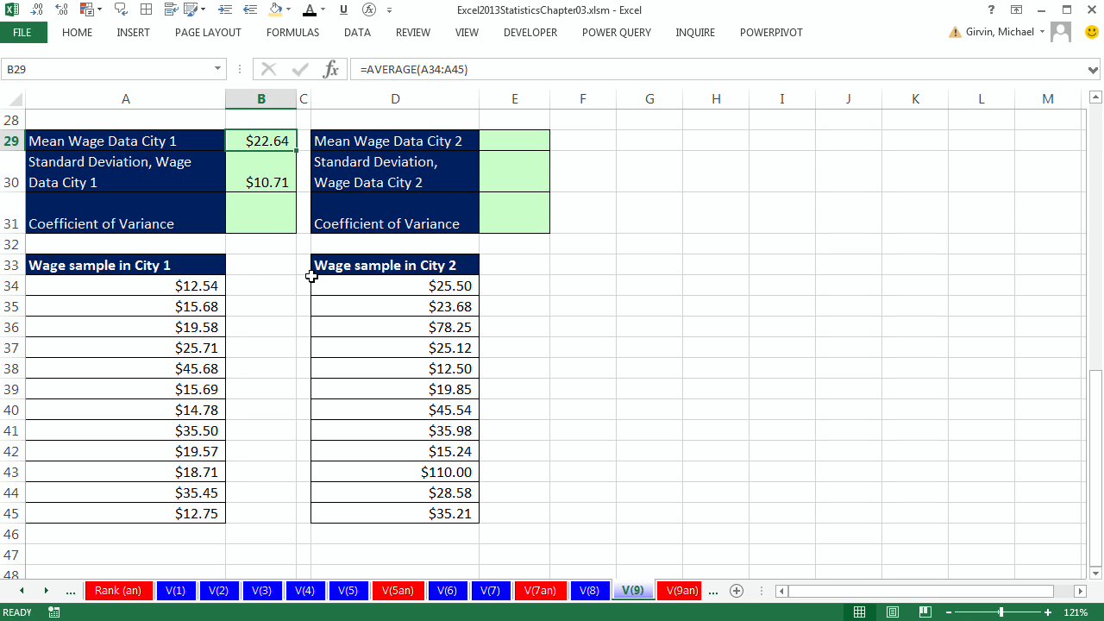
{"action": "left_click", "coordinate": [281, 177]}
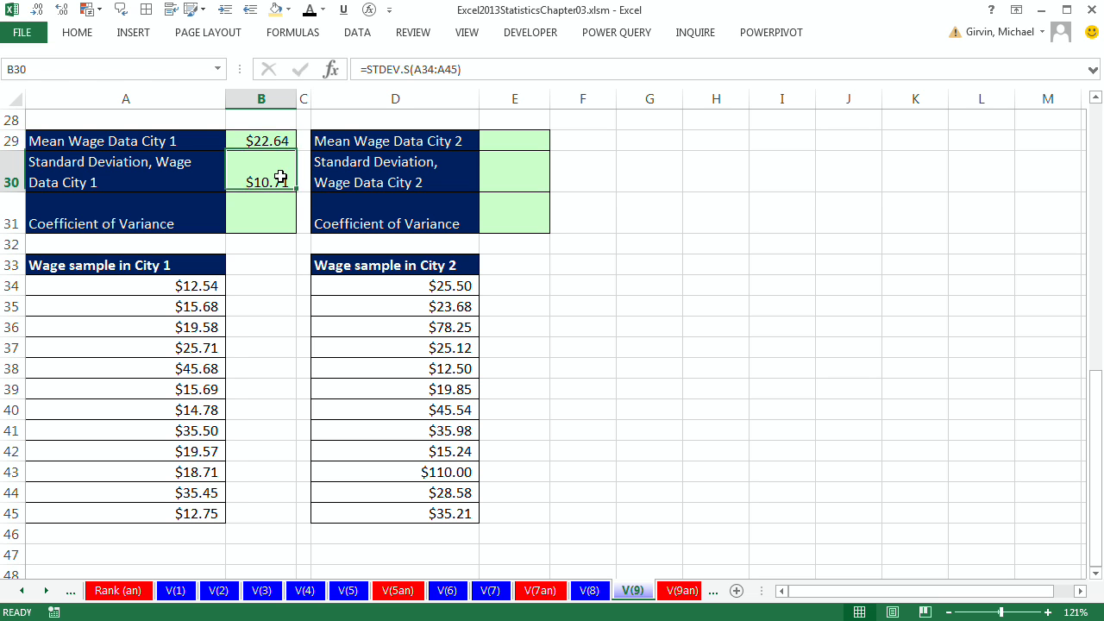
Step: Compute the City 2 mean wage in E29 with =AVERAGE(D34:D45)
{"action": "left_click", "coordinate": [510, 142]}
{"action": "type", "text": "=ave"}
{"action": "key", "text": "Down"}
{"action": "key", "text": "Tab"}
{"action": "left_click_drag", "start_coordinate": [399, 284], "coordinate": [434, 509]}
{"action": "key", "text": "Return"}
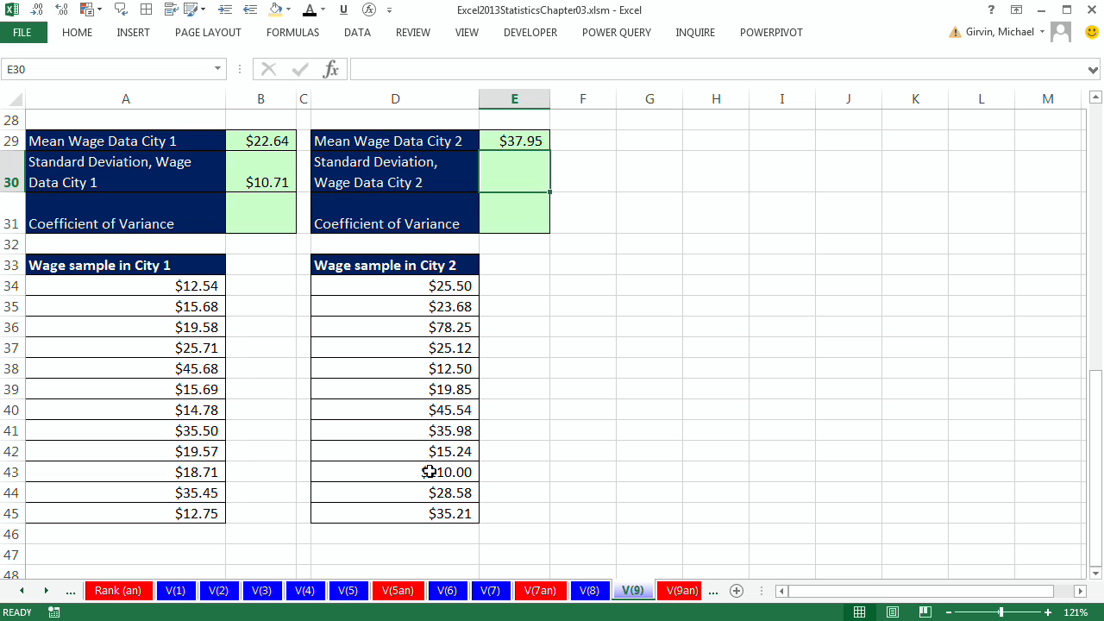
Step: Compute the City 2 wage sample standard deviation in E30 with =STDEV.S(D34:D45)
{"action": "type", "text": "=stdev.s"}
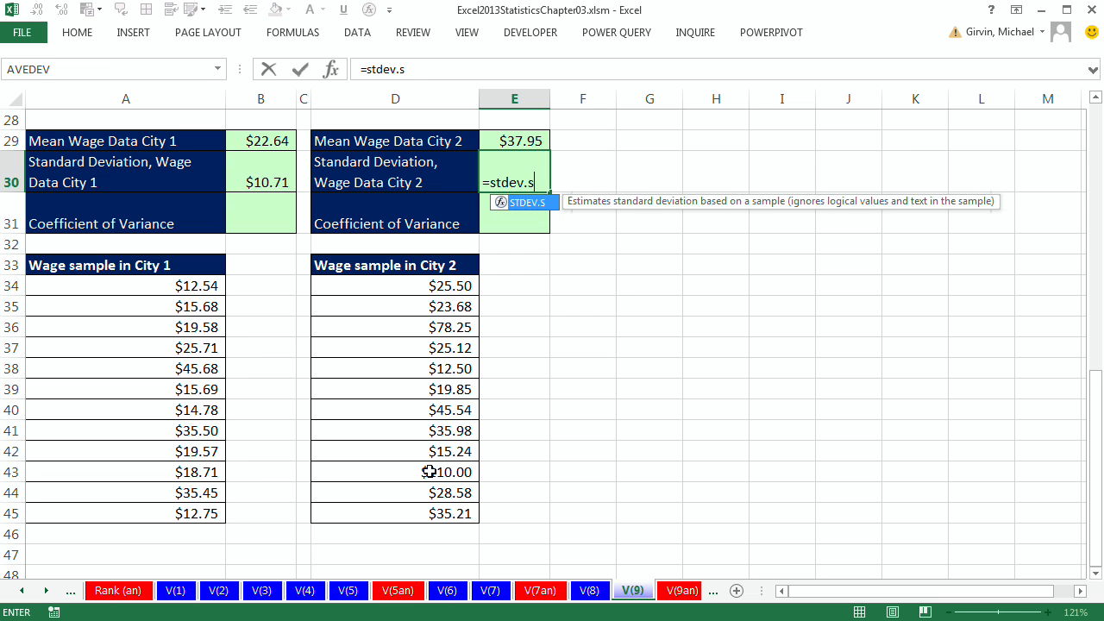
{"action": "key", "text": "Tab"}
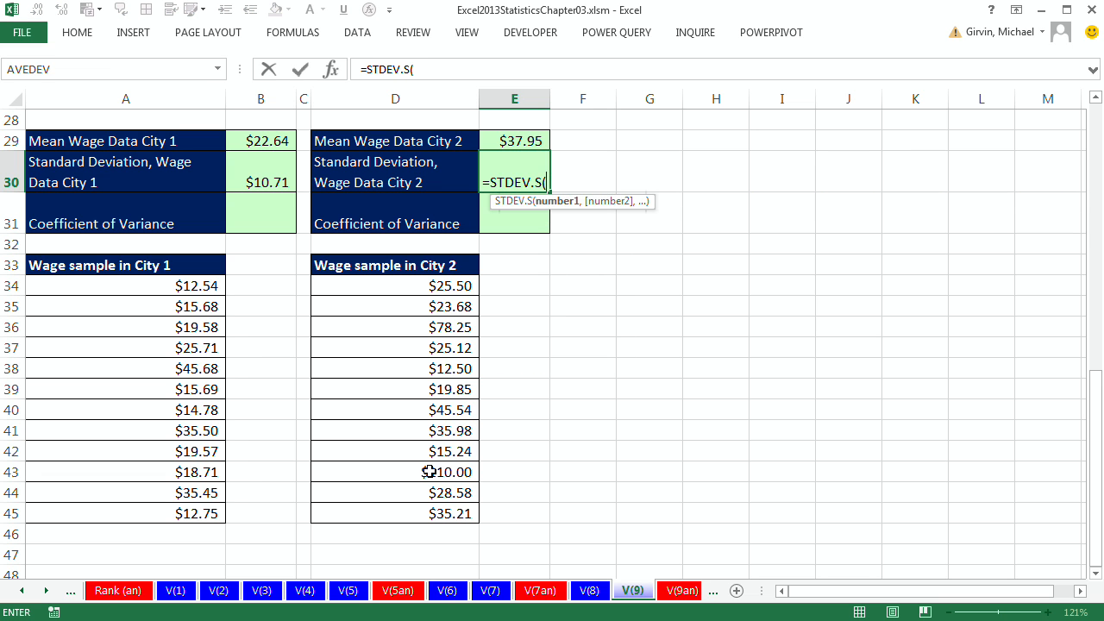
{"action": "left_click_drag", "start_coordinate": [426, 290], "coordinate": [432, 516]}
{"action": "key", "text": "Return"}
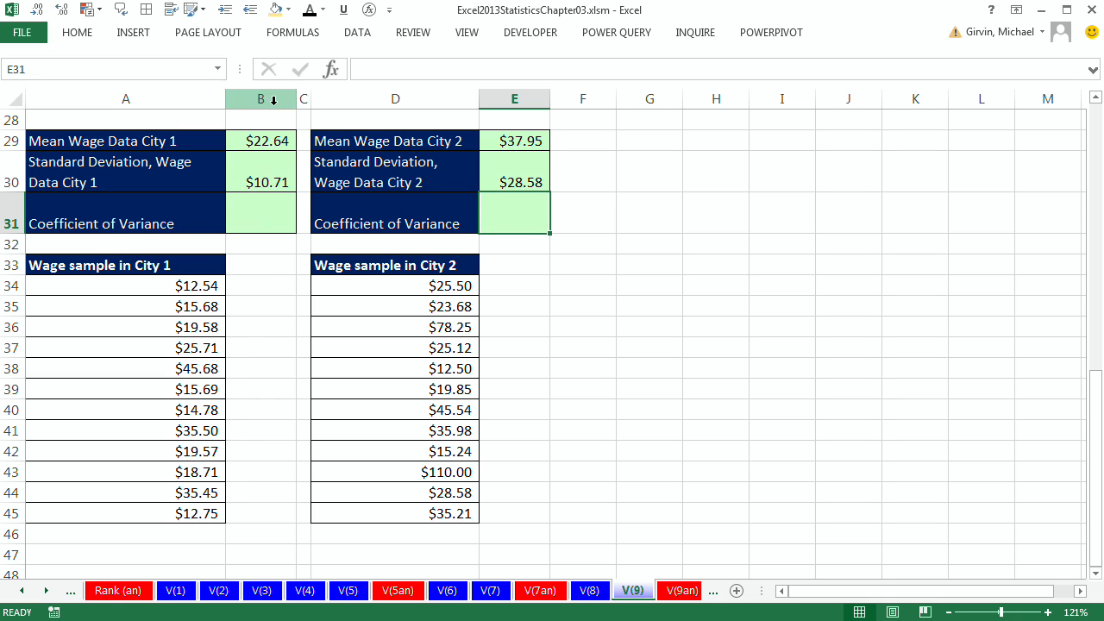
Step: Compute the City 1 coefficient of variance in B31 with =B30/B29
{"action": "left_click", "coordinate": [269, 213]}
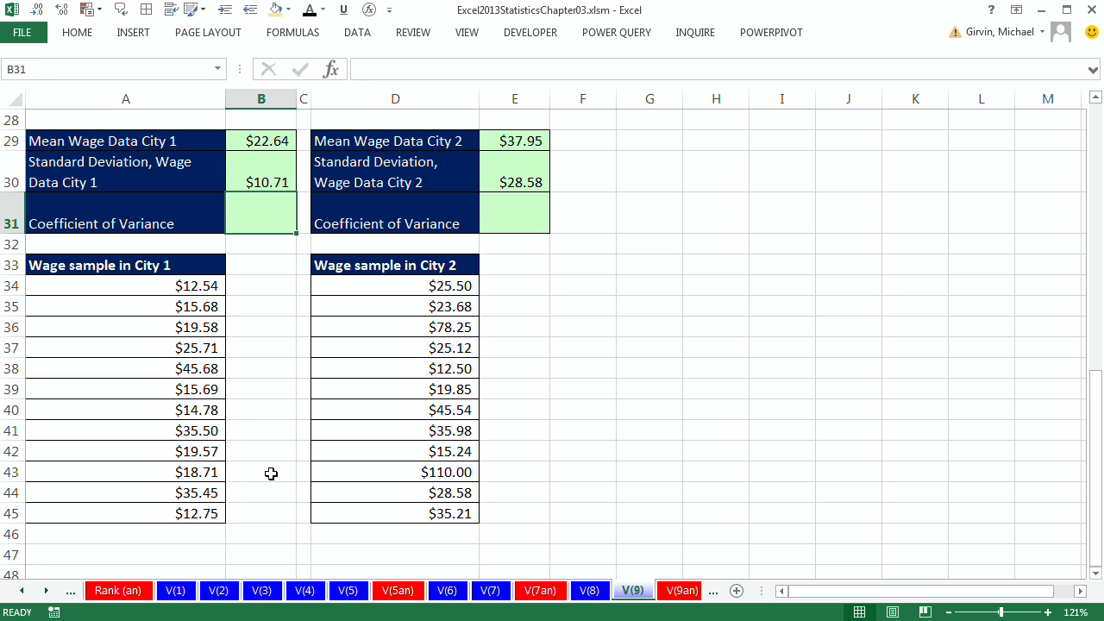
{"action": "type", "text": "="}
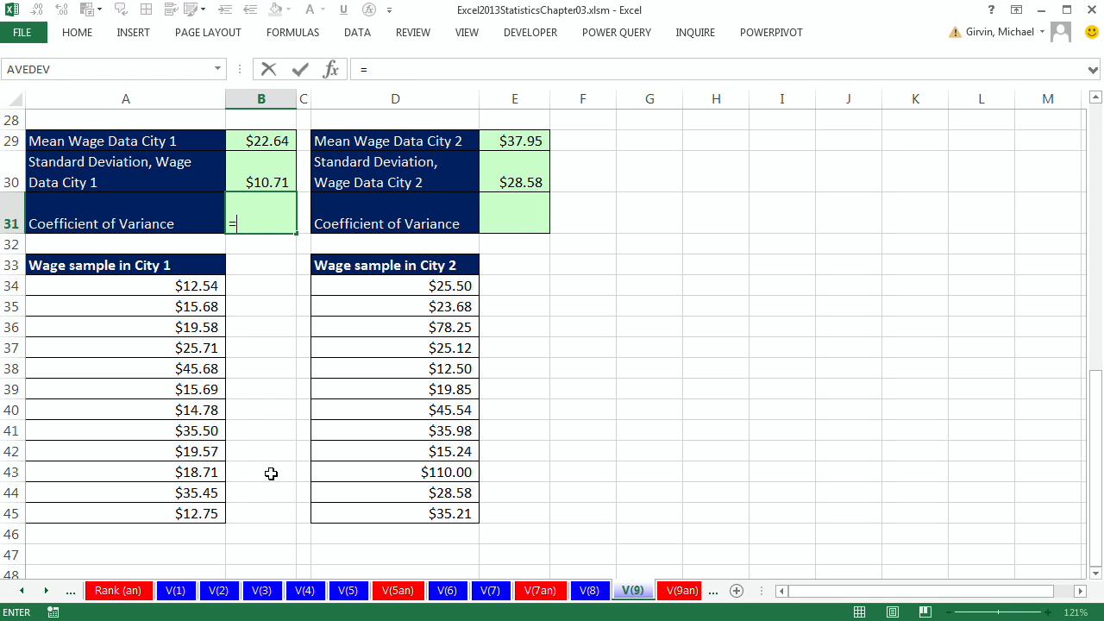
{"action": "key", "text": "Up"}
{"action": "type", "text": "/"}
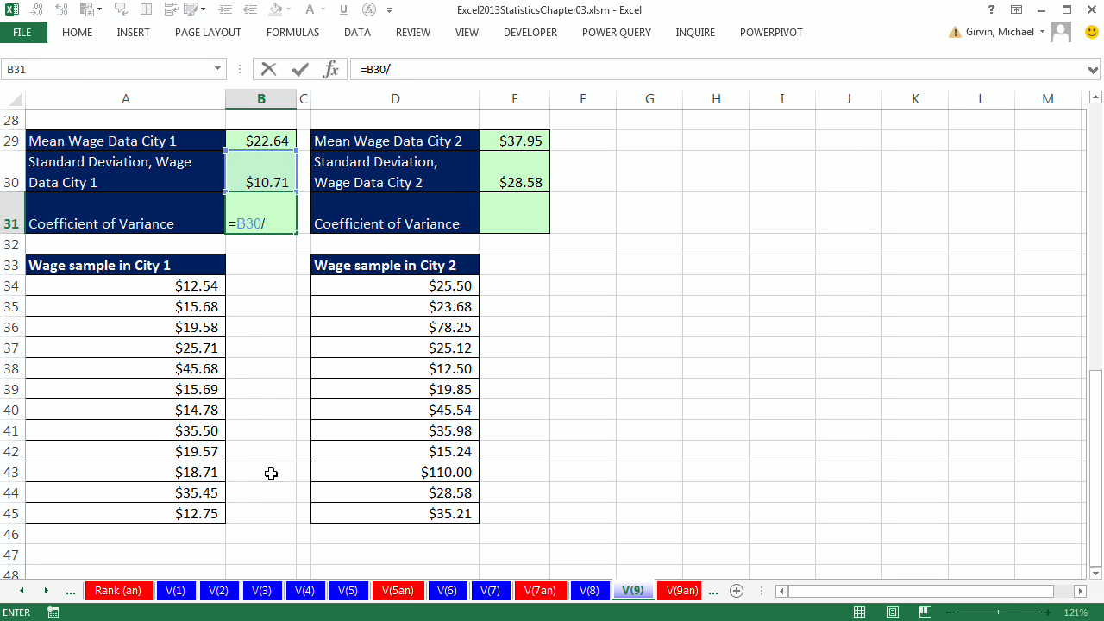
{"action": "key", "text": "Up"}
{"action": "key", "text": "Up"}
{"action": "key", "text": "ctrl+Return"}
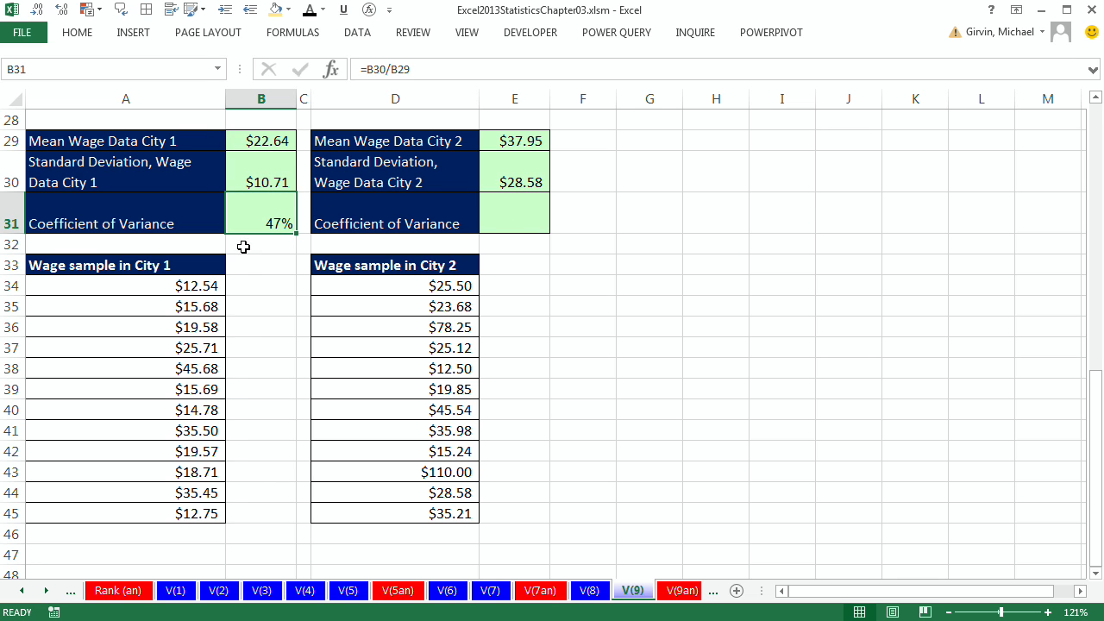
Step: Compute the City 2 coefficient of variance in E31 with =E30/E29
{"action": "left_click", "coordinate": [499, 215]}
{"action": "type", "text": "="}
{"action": "key", "text": "Up"}
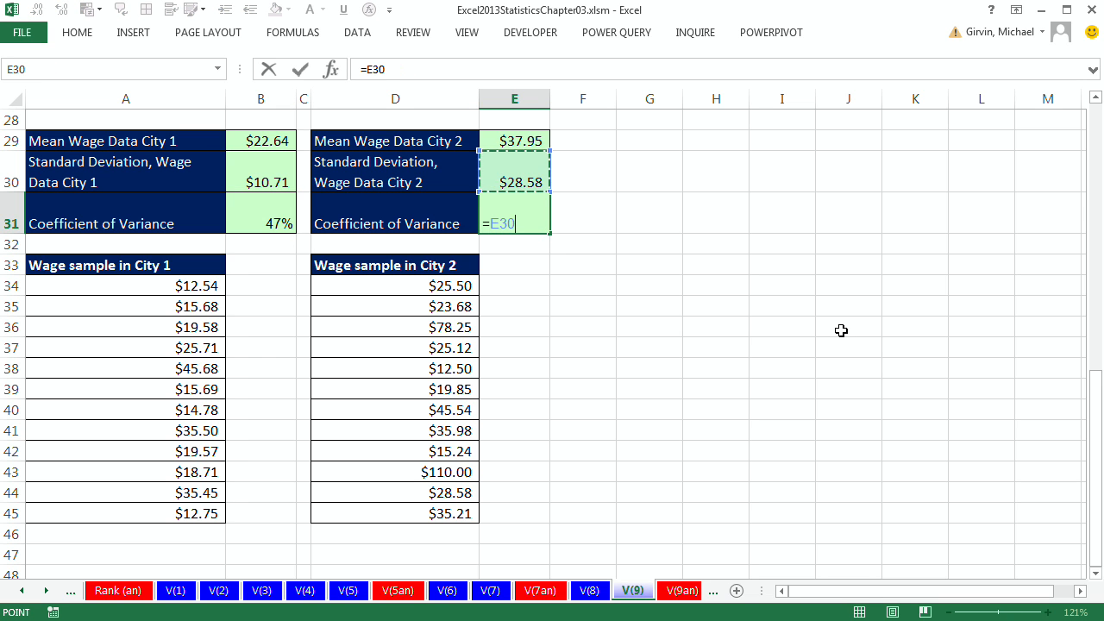
{"action": "type", "text": "/"}
{"action": "key", "text": "Up"}
{"action": "key", "text": "Up"}
{"action": "key", "text": "ctrl+Return"}
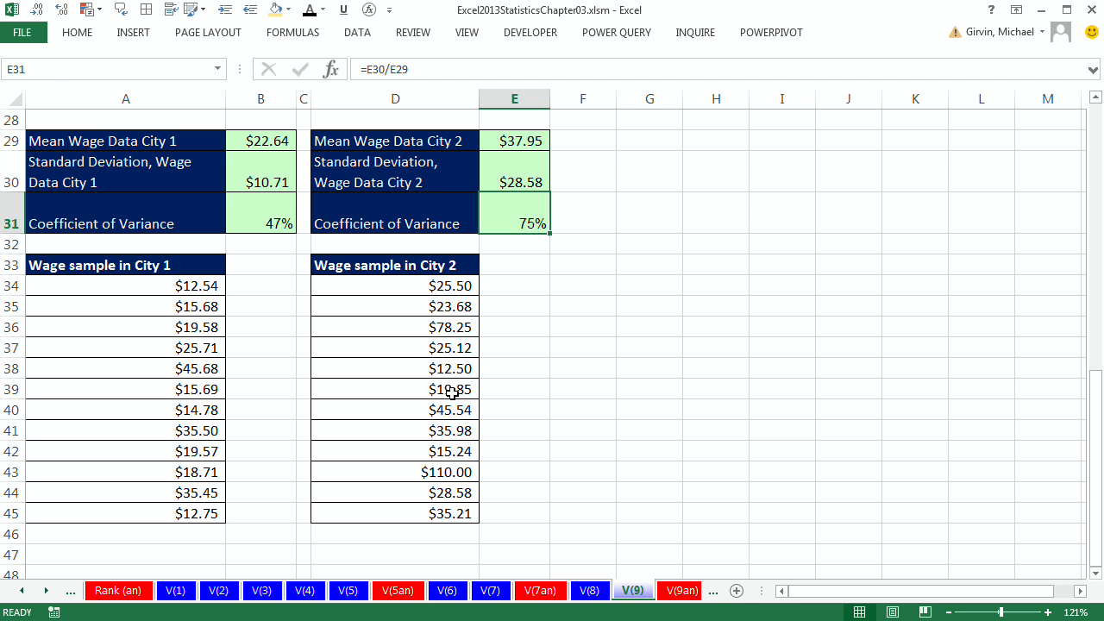
Step: Review the coefficients of variance and open the DS sheet with the 200 boomerang sales sample
{"action": "scroll", "coordinate": [449, 261], "scroll_direction": "up", "scroll_amount": 5}
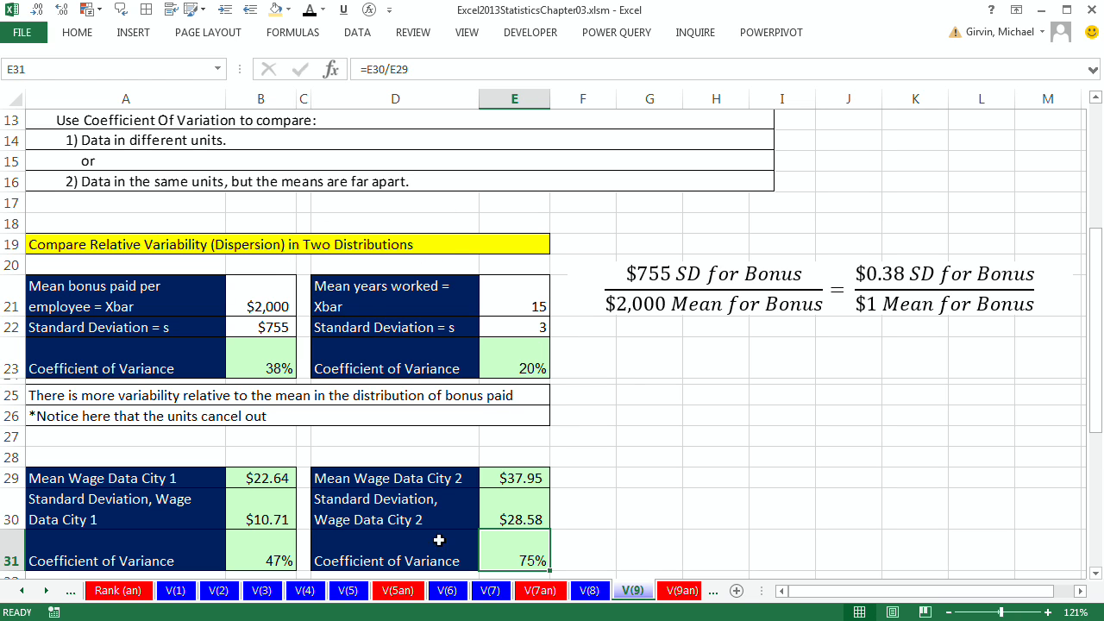
{"action": "left_click", "coordinate": [48, 591]}
{"action": "left_click", "coordinate": [47, 591]}
{"action": "left_click", "coordinate": [47, 591]}
{"action": "left_click", "coordinate": [47, 591]}
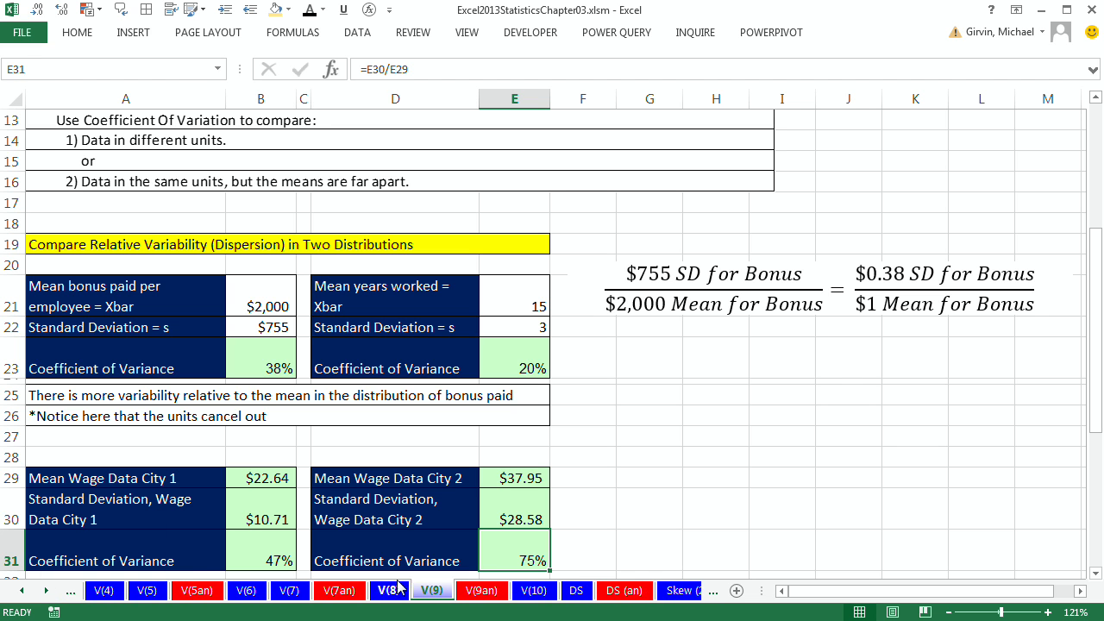
{"action": "left_click", "coordinate": [577, 591]}
{"action": "left_click_drag", "start_coordinate": [863, 591], "coordinate": [797, 591]}
{"action": "scroll", "coordinate": [661, 414], "scroll_direction": "up", "scroll_amount": 1}
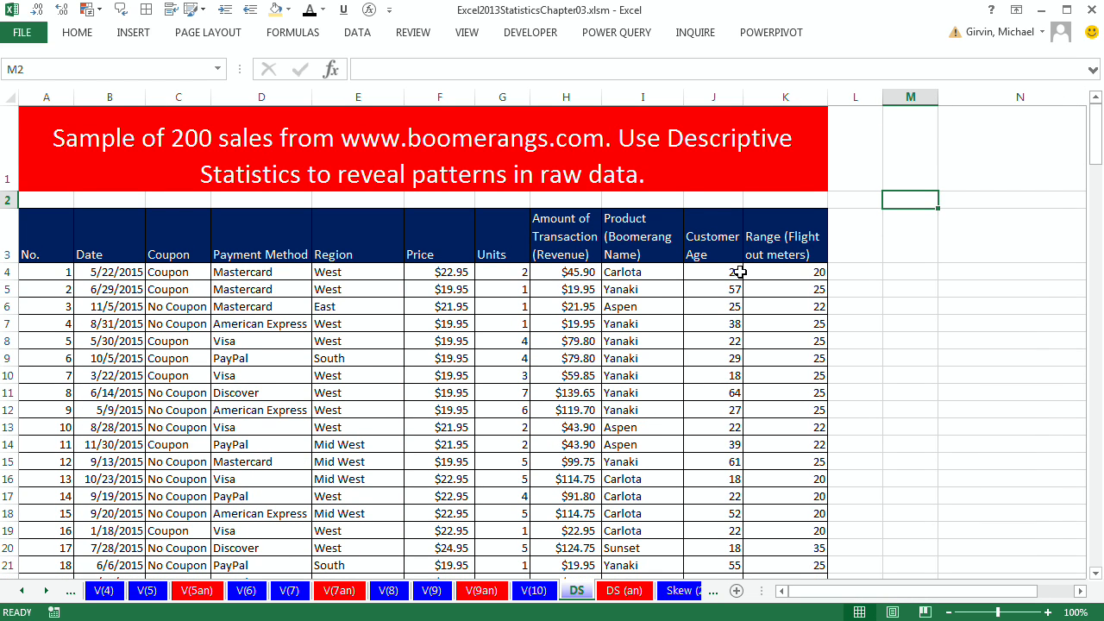
Step: Open the Descriptive Statistics analysis tool and set its input range to the revenue column H3:H203
{"action": "left_click", "coordinate": [359, 33]}
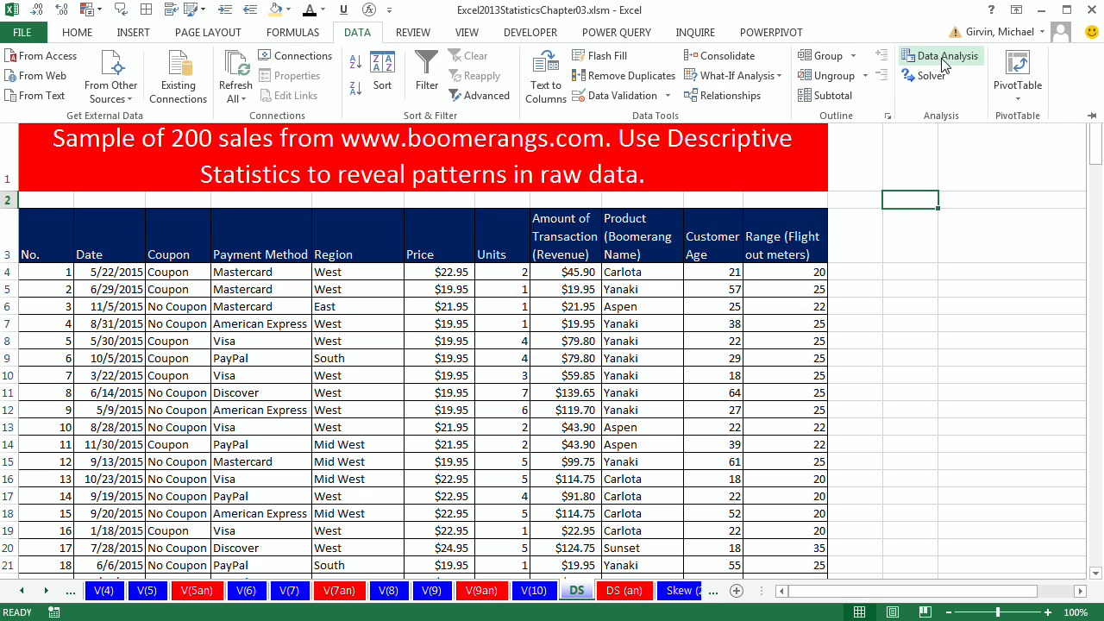
{"action": "left_click", "coordinate": [434, 461]}
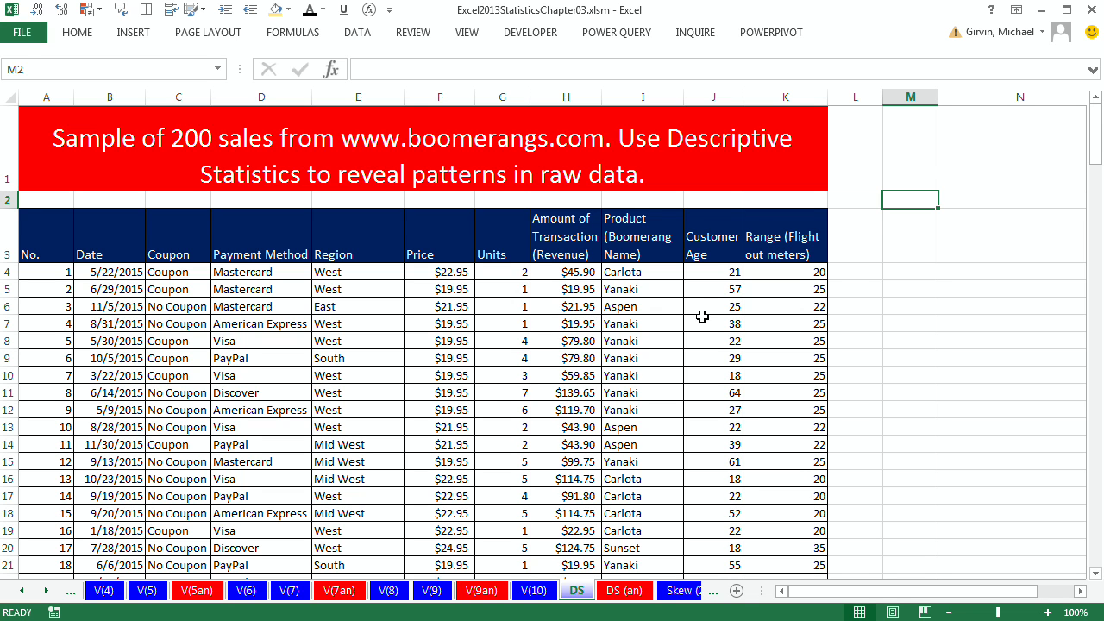
{"action": "left_click", "coordinate": [624, 288]}
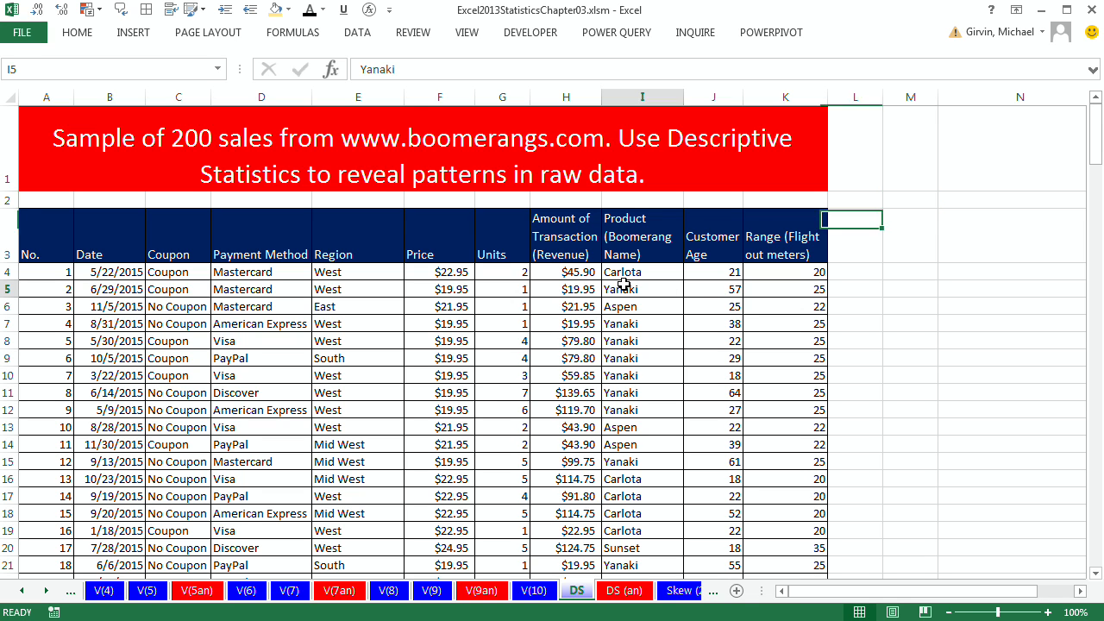
{"action": "left_click", "coordinate": [366, 33]}
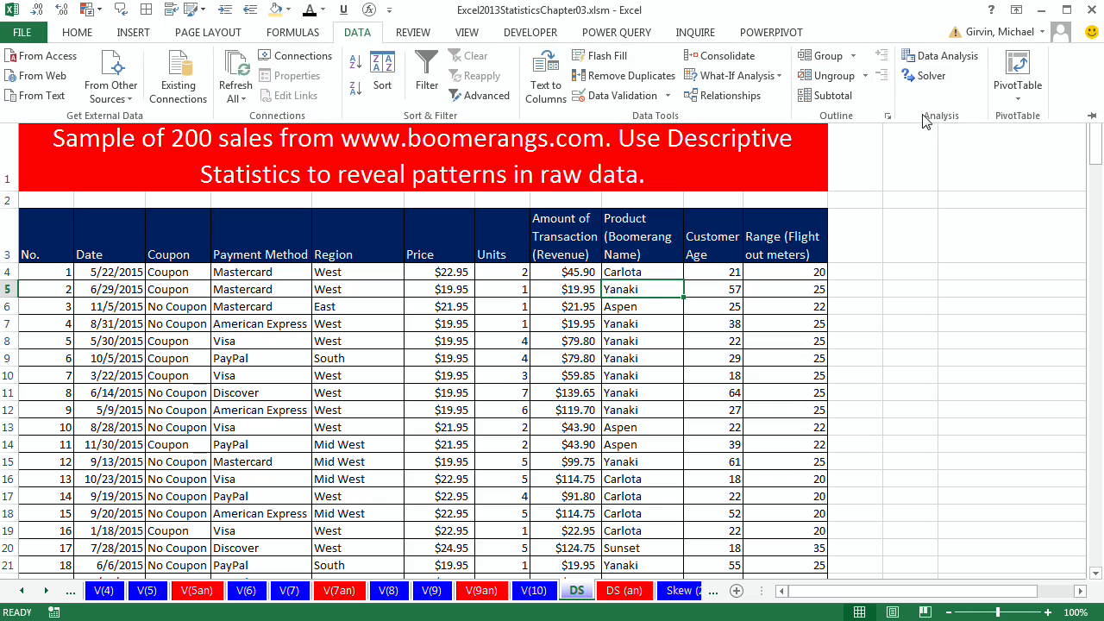
{"action": "left_click", "coordinate": [944, 57]}
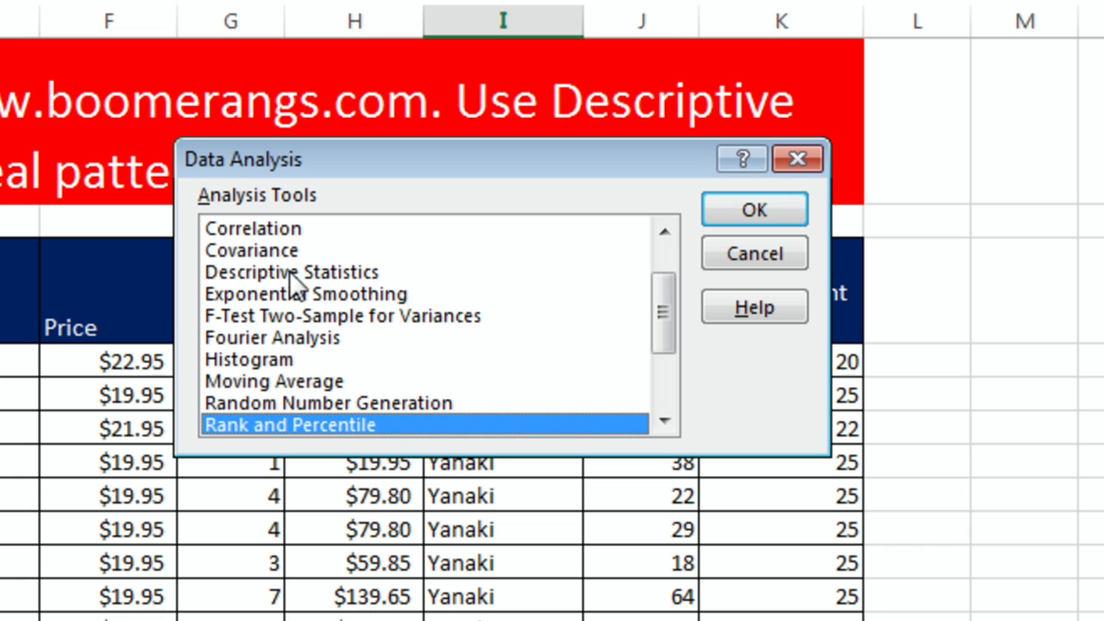
{"action": "left_click", "coordinate": [332, 274]}
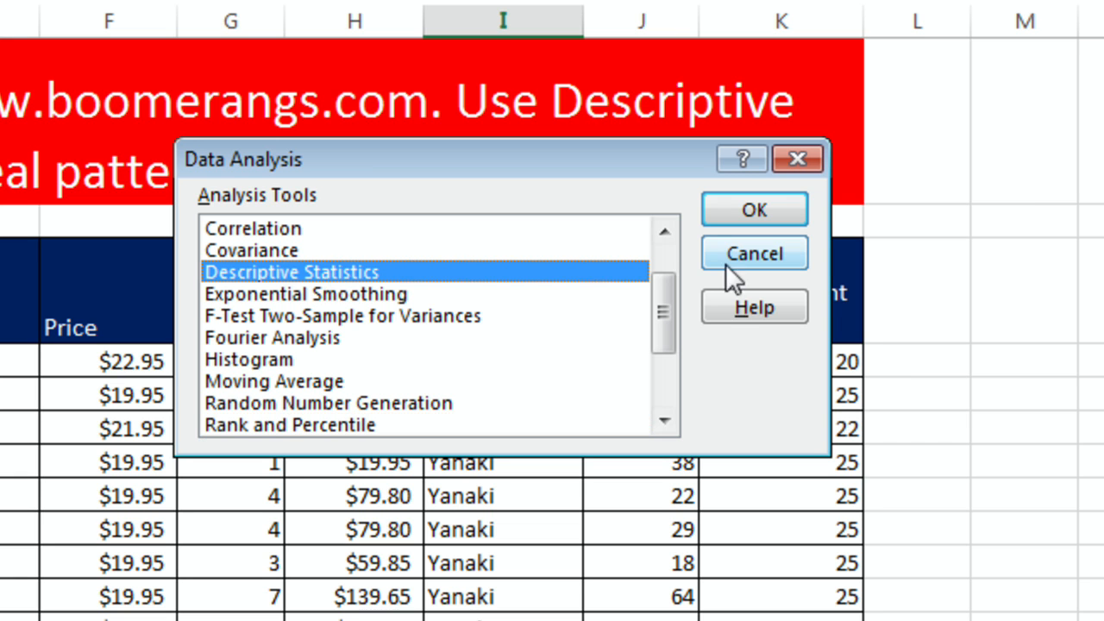
{"action": "left_click", "coordinate": [764, 211]}
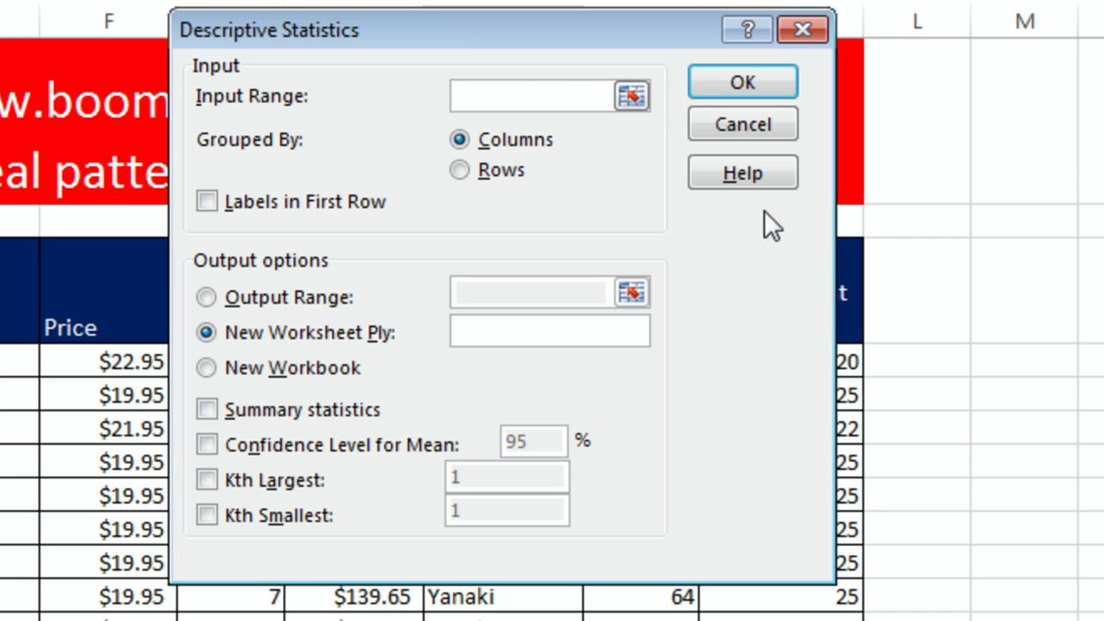
{"action": "left_click_drag", "start_coordinate": [438, 43], "coordinate": [754, 76]}
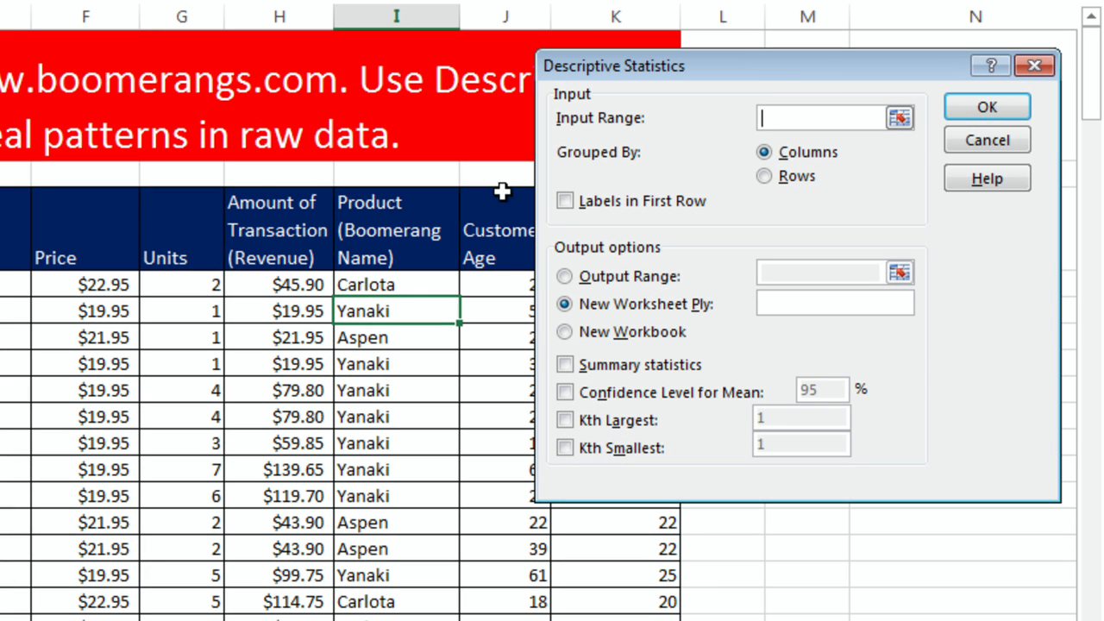
{"action": "left_click", "coordinate": [286, 226]}
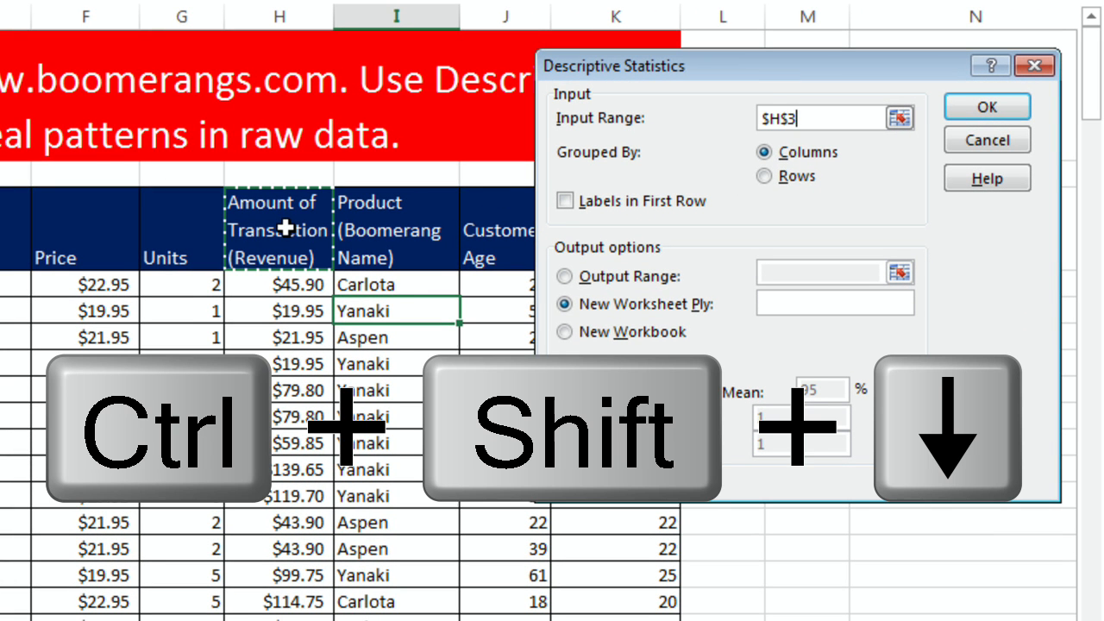
{"action": "key", "text": "ctrl+shift+Down"}
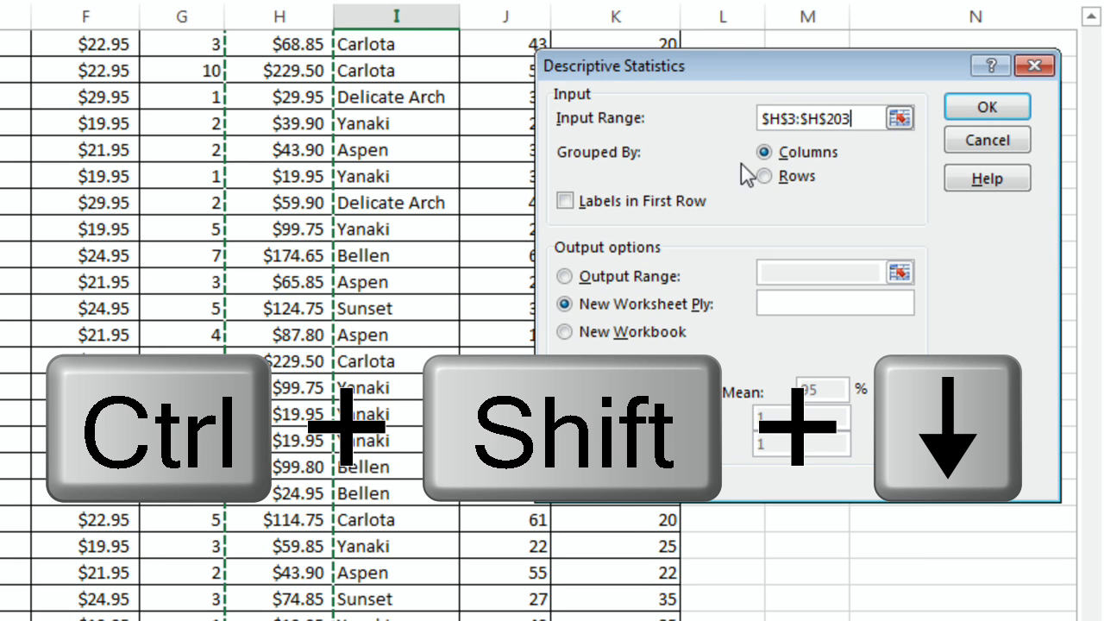
Step: Enable labels in first row and set the output range to cell N3
{"action": "left_click", "coordinate": [571, 206]}
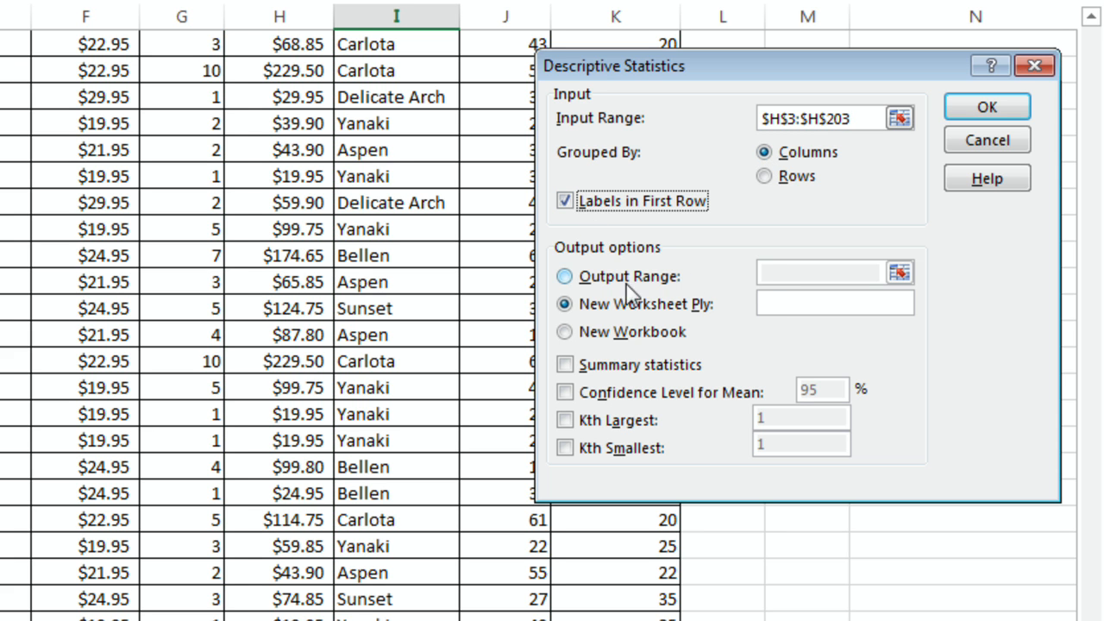
{"action": "left_click", "coordinate": [567, 280]}
{"action": "left_click", "coordinate": [787, 274]}
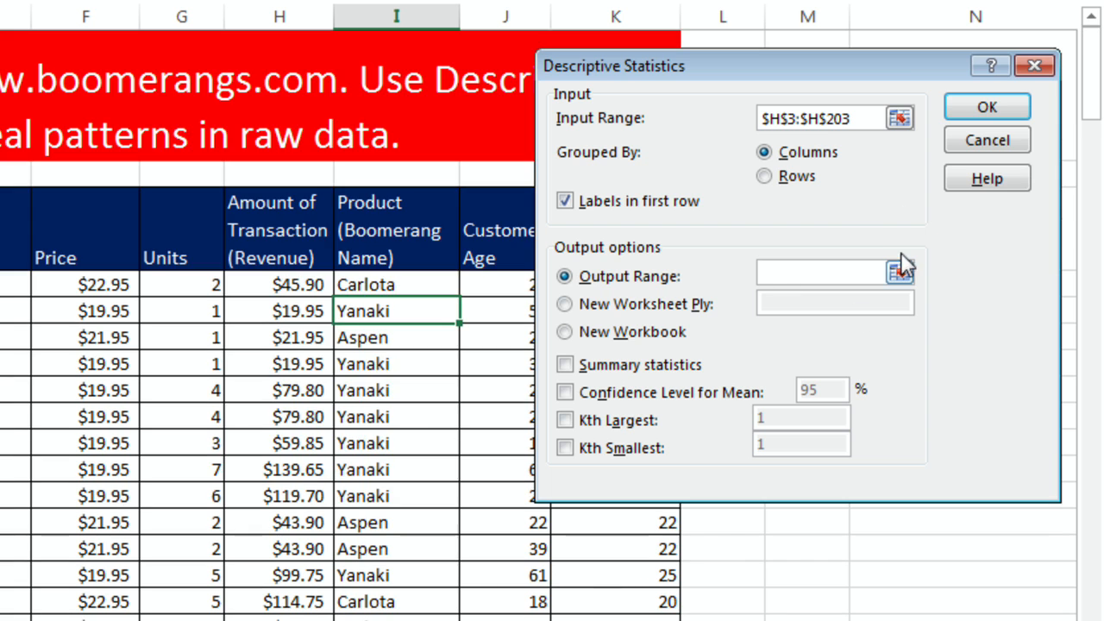
{"action": "left_click_drag", "start_coordinate": [907, 76], "coordinate": [560, 79]}
{"action": "left_click", "coordinate": [891, 248]}
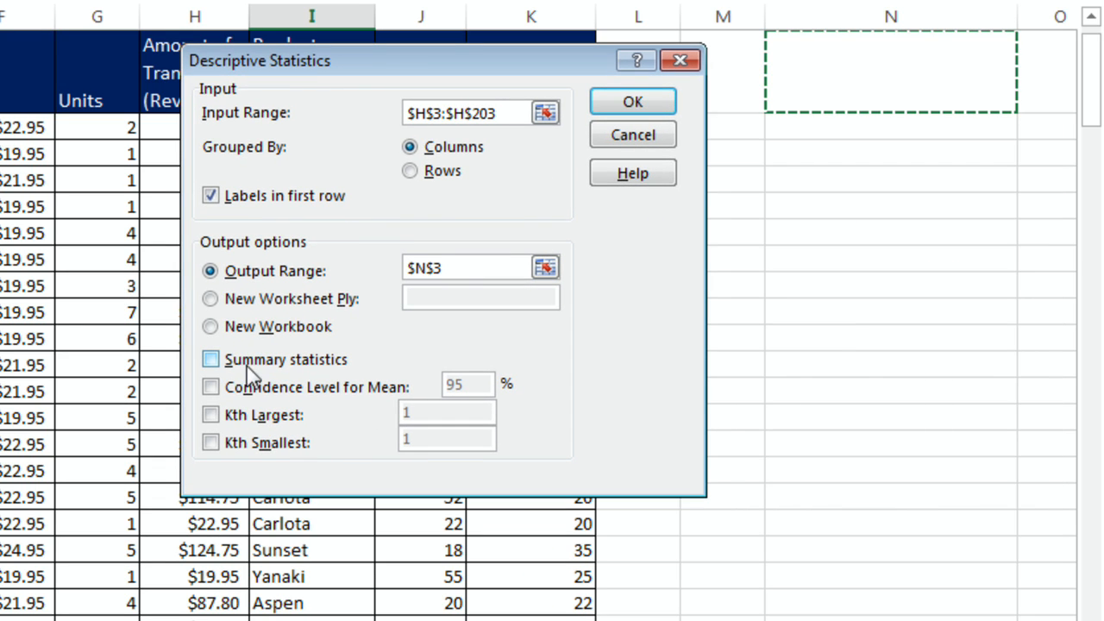
Step: Turn on summary statistics, Kth Largest 2 and Kth Smallest 2, and run the descriptive statistics
{"action": "left_click", "coordinate": [215, 363]}
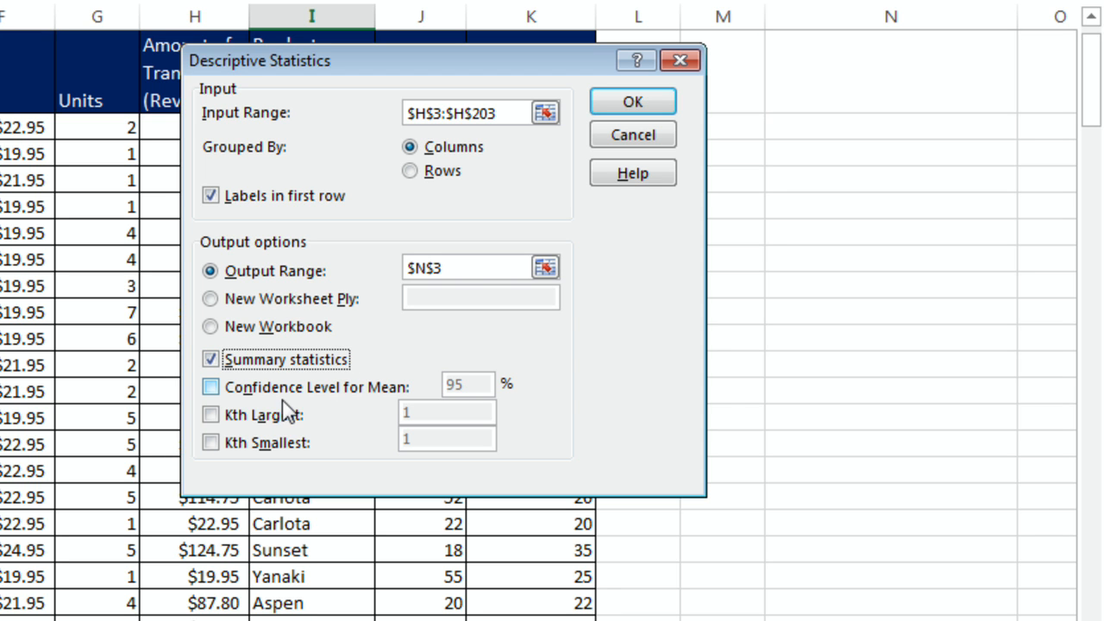
{"action": "left_click", "coordinate": [210, 415]}
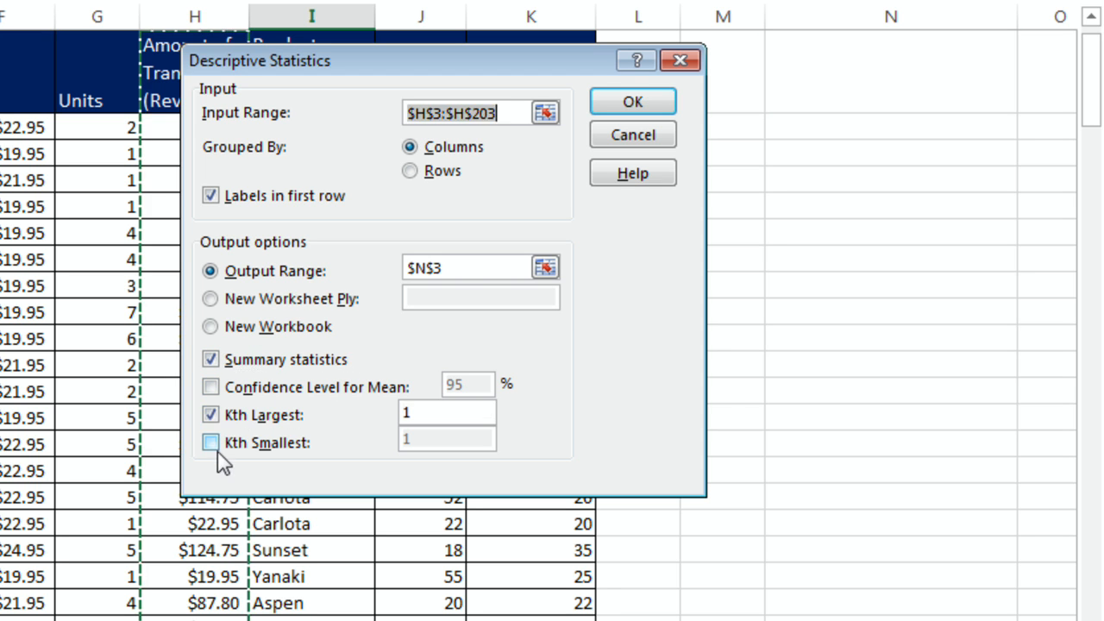
{"action": "left_click", "coordinate": [210, 442]}
{"action": "left_click_drag", "start_coordinate": [444, 417], "coordinate": [381, 405]}
{"action": "type", "text": "2"}
{"action": "left_click_drag", "start_coordinate": [444, 445], "coordinate": [402, 442]}
{"action": "type", "text": "2"}
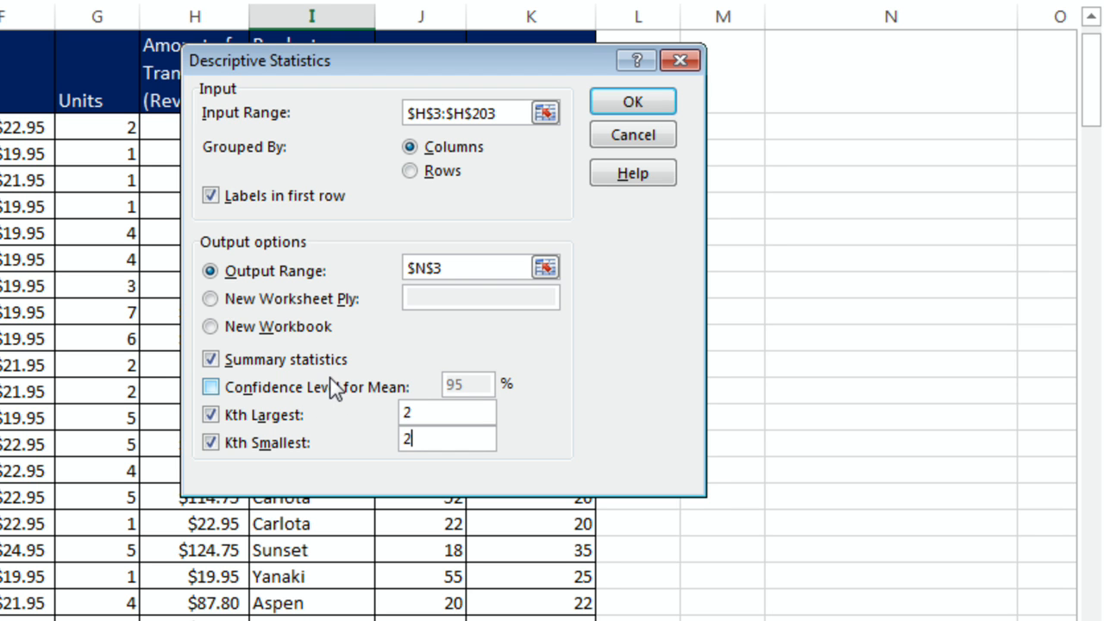
{"action": "left_click", "coordinate": [639, 103]}
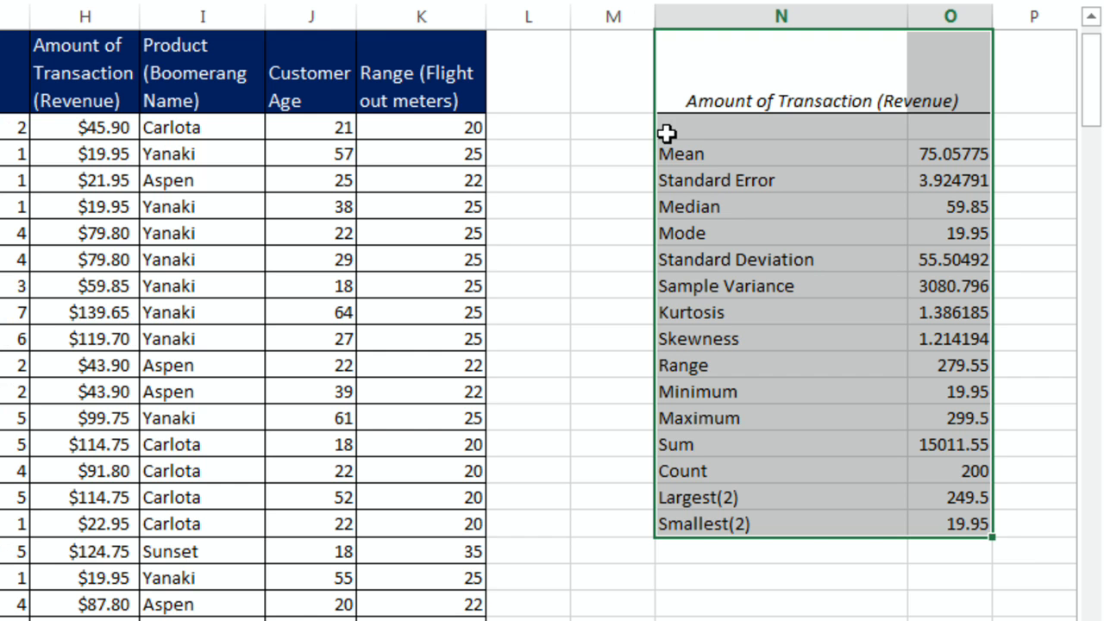
Step: Review the descriptive statistics output for transaction revenue in column O
{"action": "left_click", "coordinate": [964, 153]}
{"action": "key", "text": "Down"}
{"action": "key", "text": "Down"}
{"action": "key", "text": "Down"}
{"action": "left_click", "coordinate": [953, 181]}
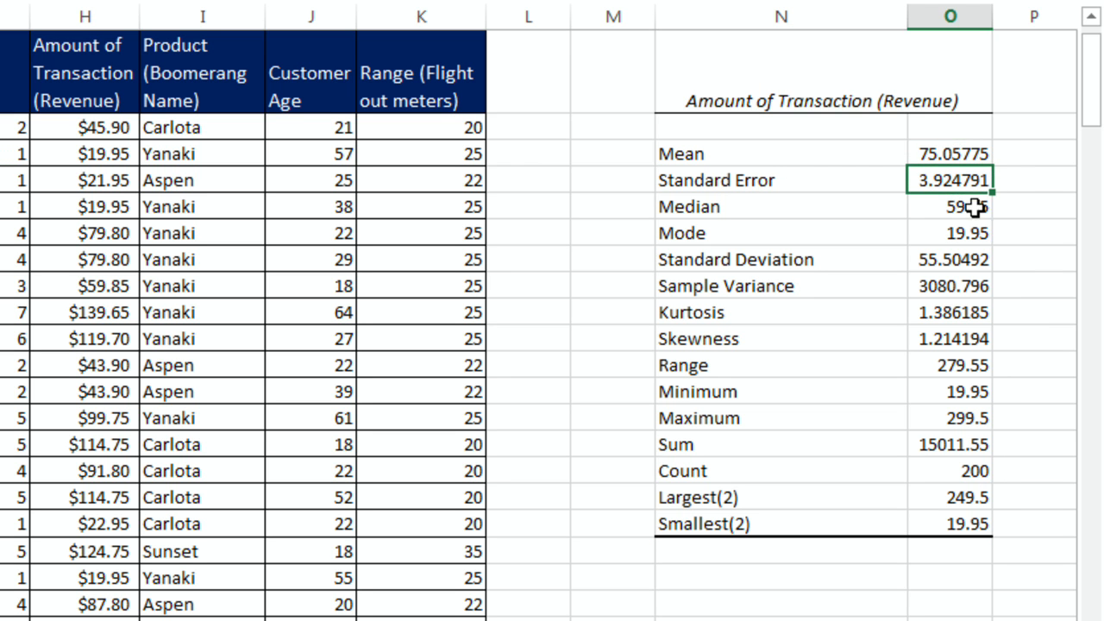
{"action": "left_click", "coordinate": [968, 207]}
{"action": "left_click", "coordinate": [959, 241]}
{"action": "left_click", "coordinate": [954, 260]}
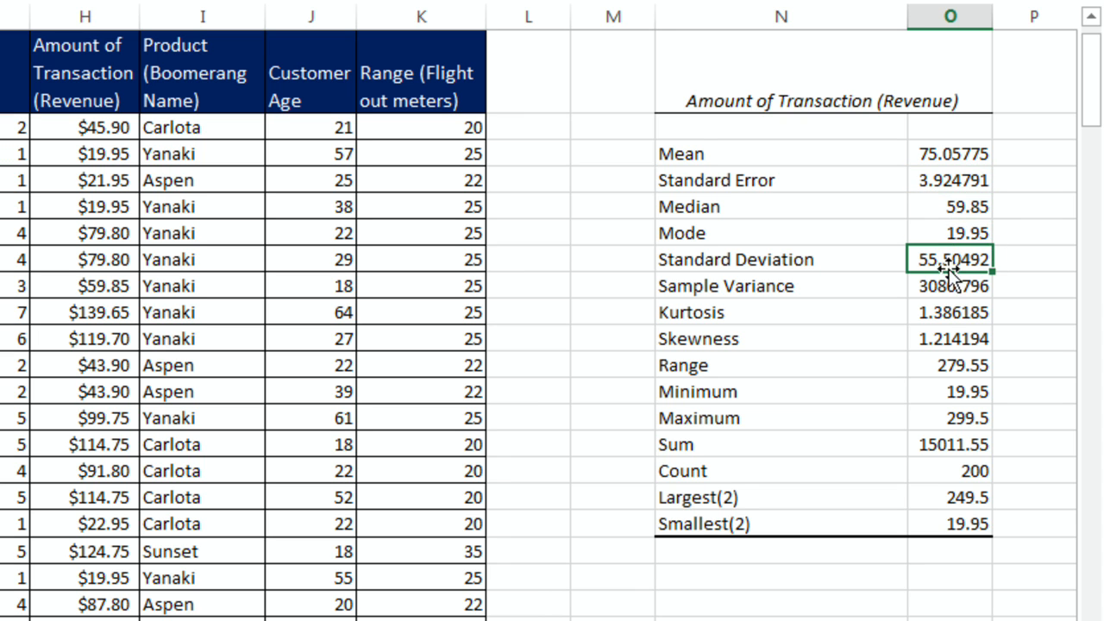
{"action": "left_click", "coordinate": [949, 288]}
{"action": "left_click", "coordinate": [948, 341]}
{"action": "left_click", "coordinate": [928, 373]}
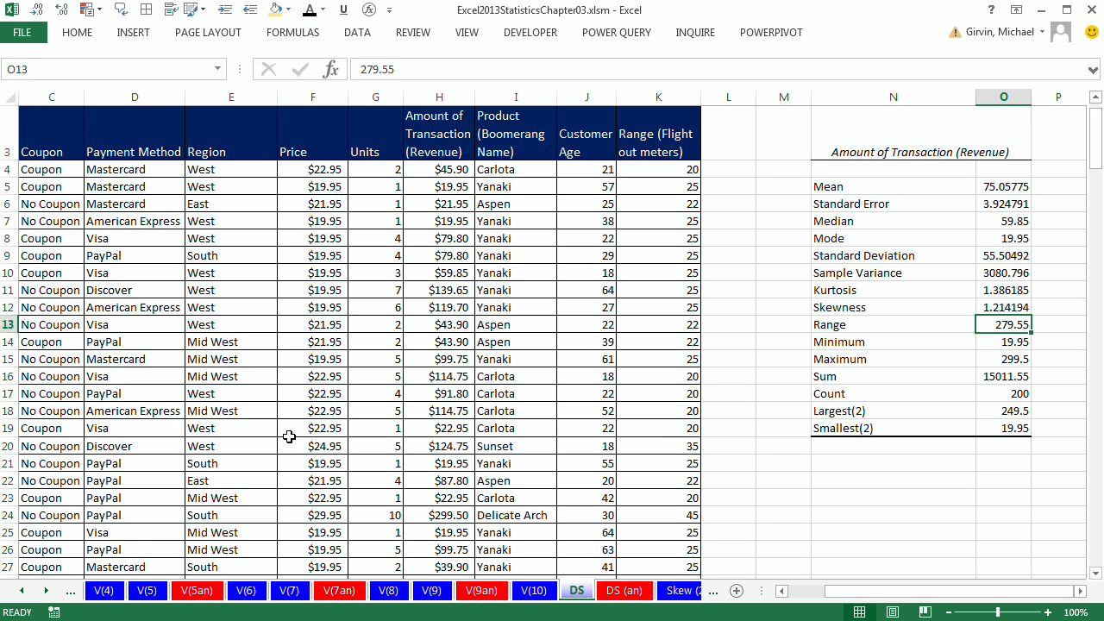
Step: Examine the V(3) supplier scatter chart and the V(4) sheet's days-to-fill-order data
{"action": "left_click", "coordinate": [104, 591]}
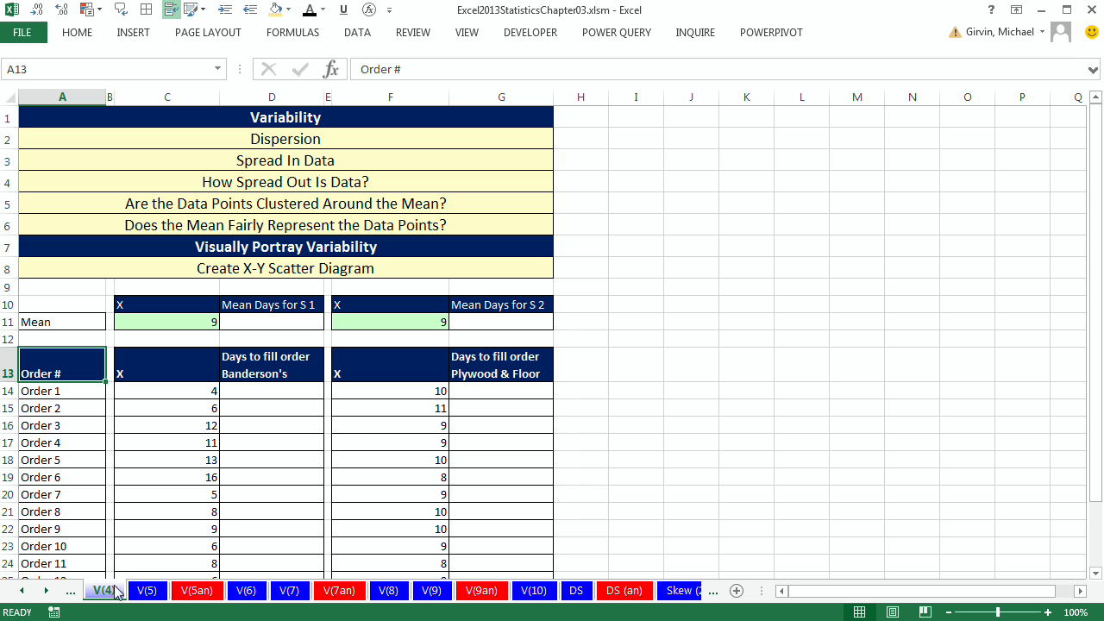
{"action": "left_click", "coordinate": [20, 594]}
{"action": "left_click", "coordinate": [20, 594]}
{"action": "left_click", "coordinate": [20, 595]}
{"action": "left_click", "coordinate": [20, 595]}
{"action": "left_click", "coordinate": [20, 594]}
{"action": "left_click", "coordinate": [308, 592]}
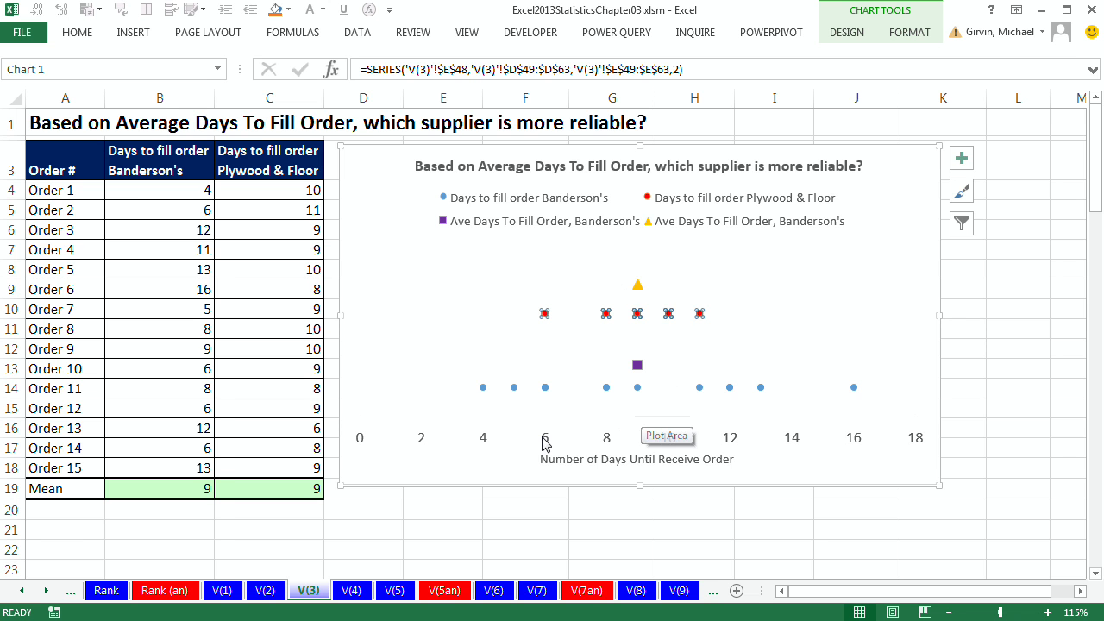
{"action": "left_click", "coordinate": [352, 591]}
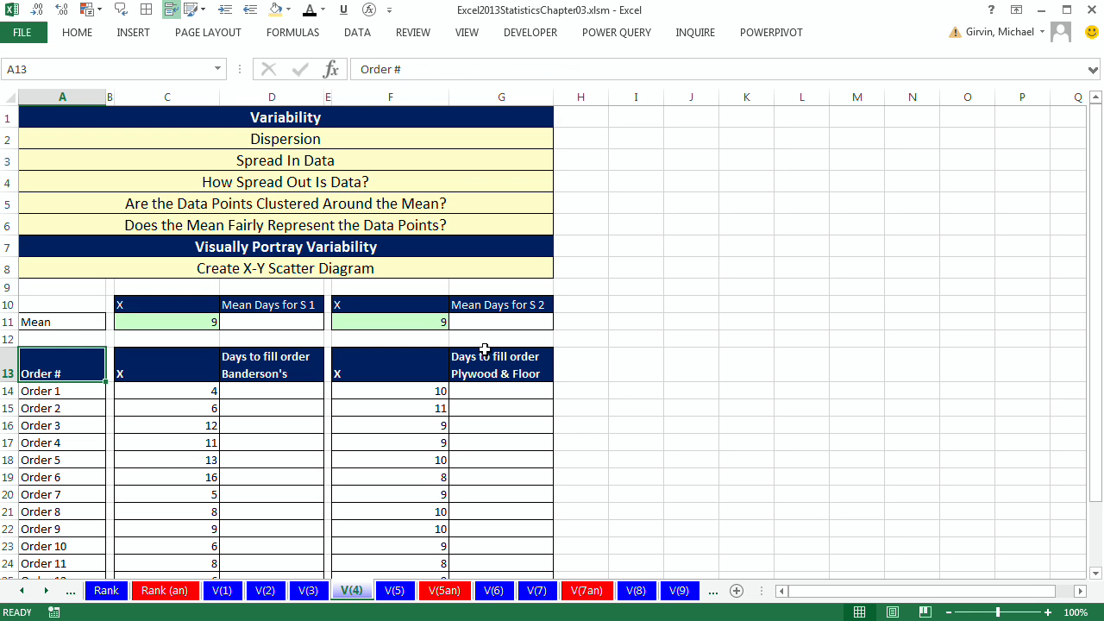
{"action": "left_click", "coordinate": [513, 387]}
{"action": "scroll", "coordinate": [508, 386], "scroll_direction": "down", "scroll_amount": 2}
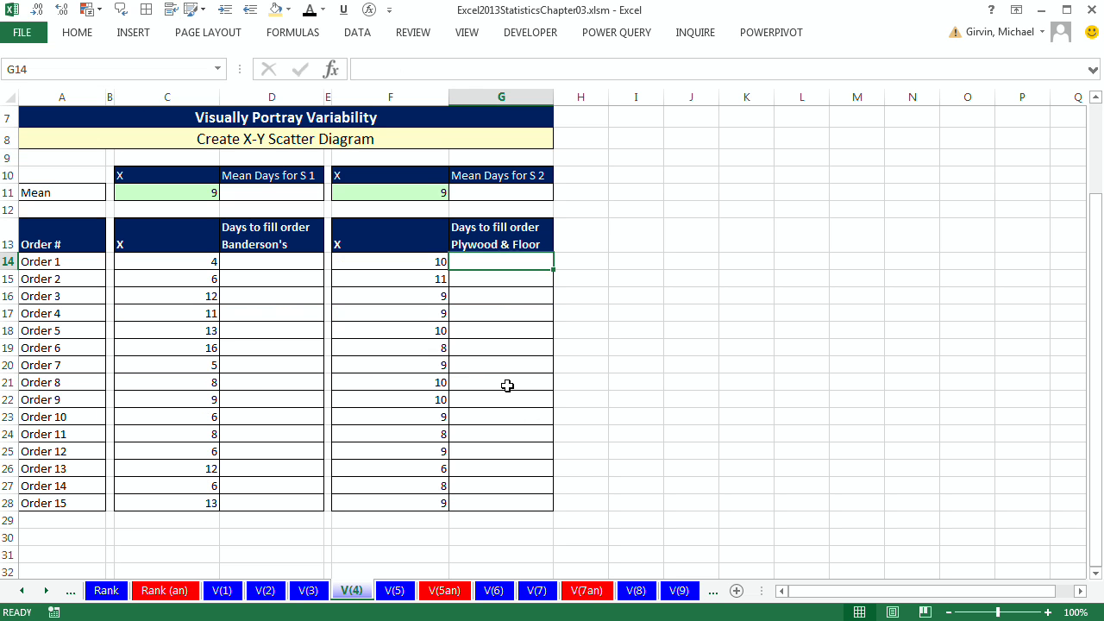
{"action": "left_click", "coordinate": [308, 591]}
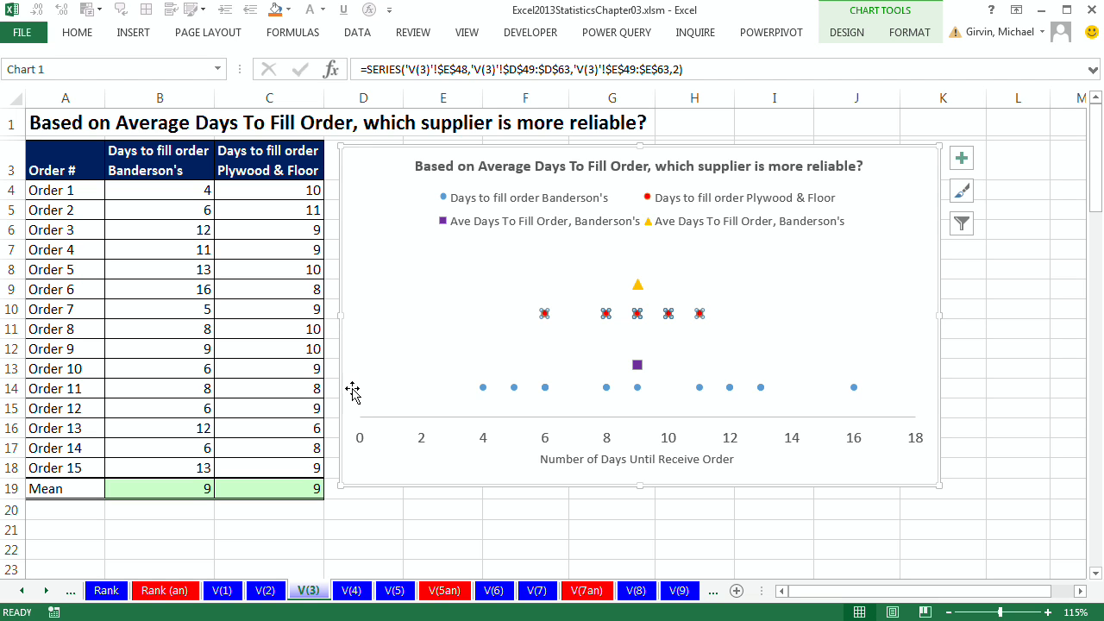
{"action": "mouse_move", "coordinate": [641, 372]}
{"action": "left_click", "coordinate": [352, 591]}
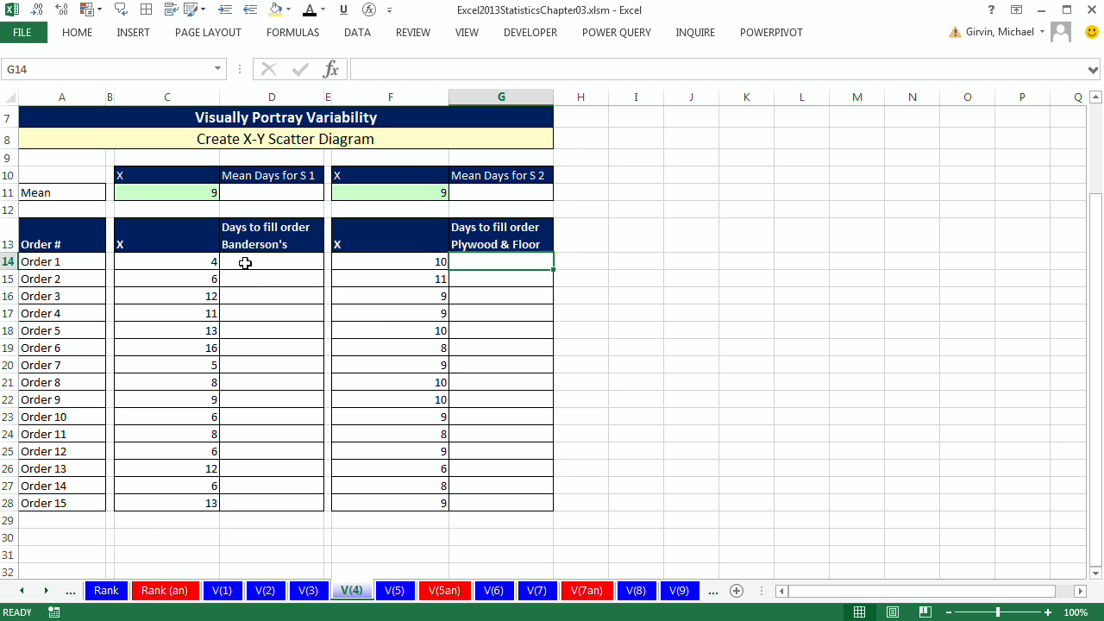
Step: Fill D14:D28 with 0.5 and G14:G28 with 1 as the scatter diagram Y values
{"action": "left_click_drag", "start_coordinate": [256, 268], "coordinate": [272, 505]}
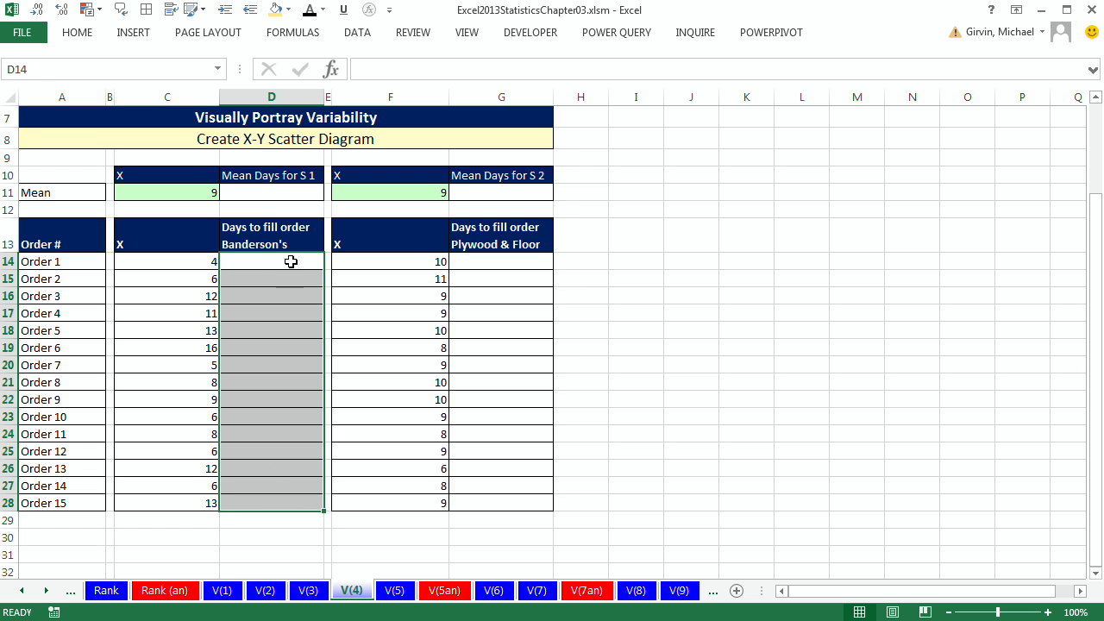
{"action": "type", "text": ".5"}
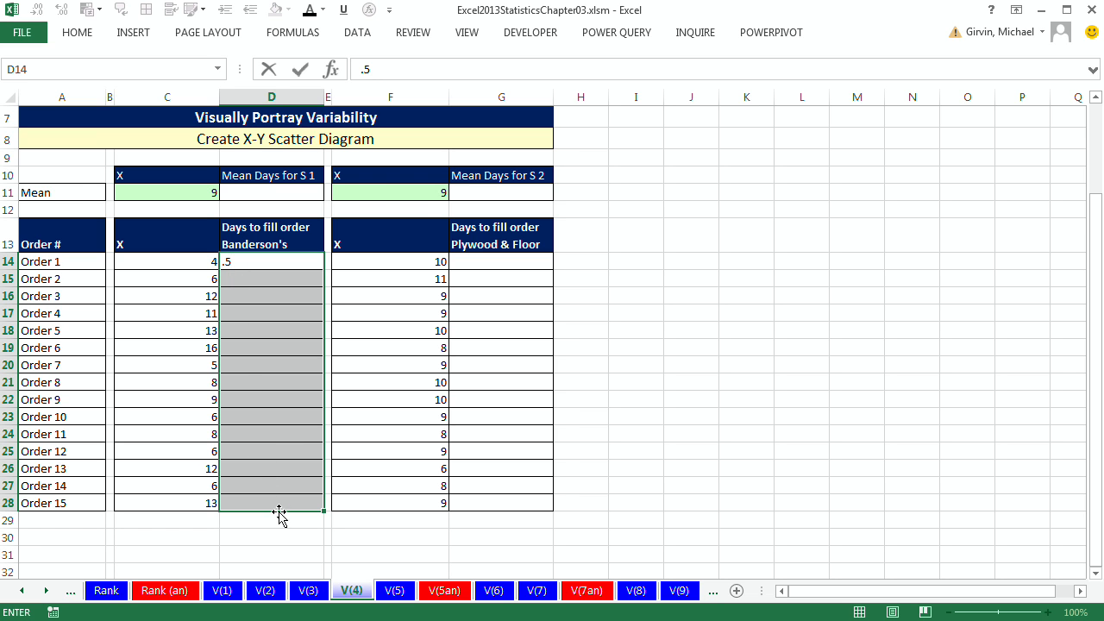
{"action": "key", "text": "ctrl+Return"}
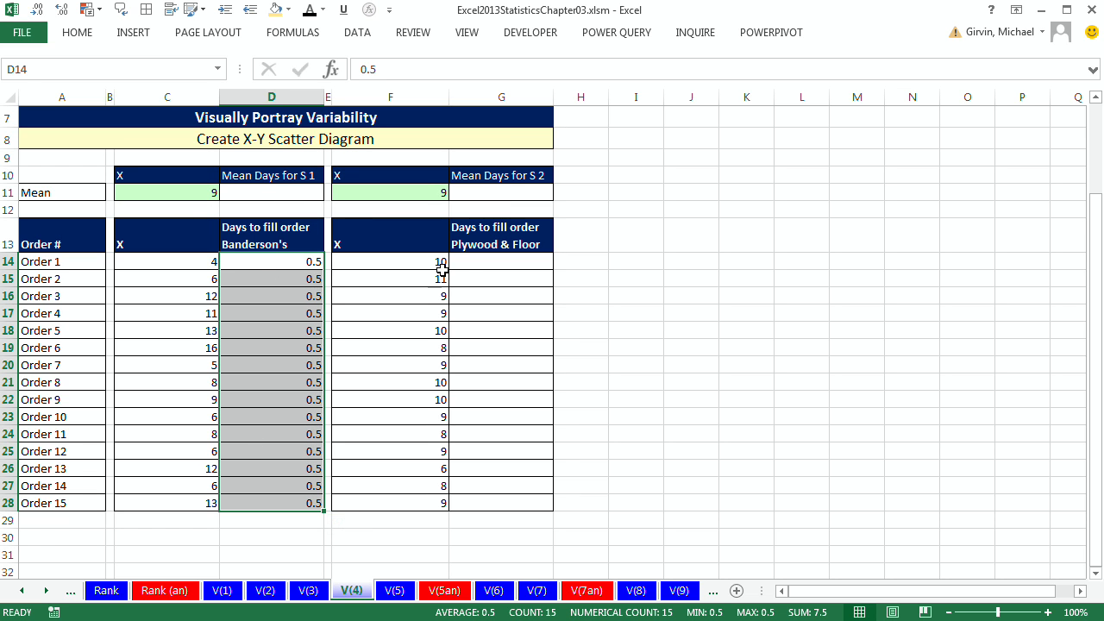
{"action": "left_click", "coordinate": [487, 261]}
{"action": "left_click_drag", "start_coordinate": [498, 261], "coordinate": [531, 504]}
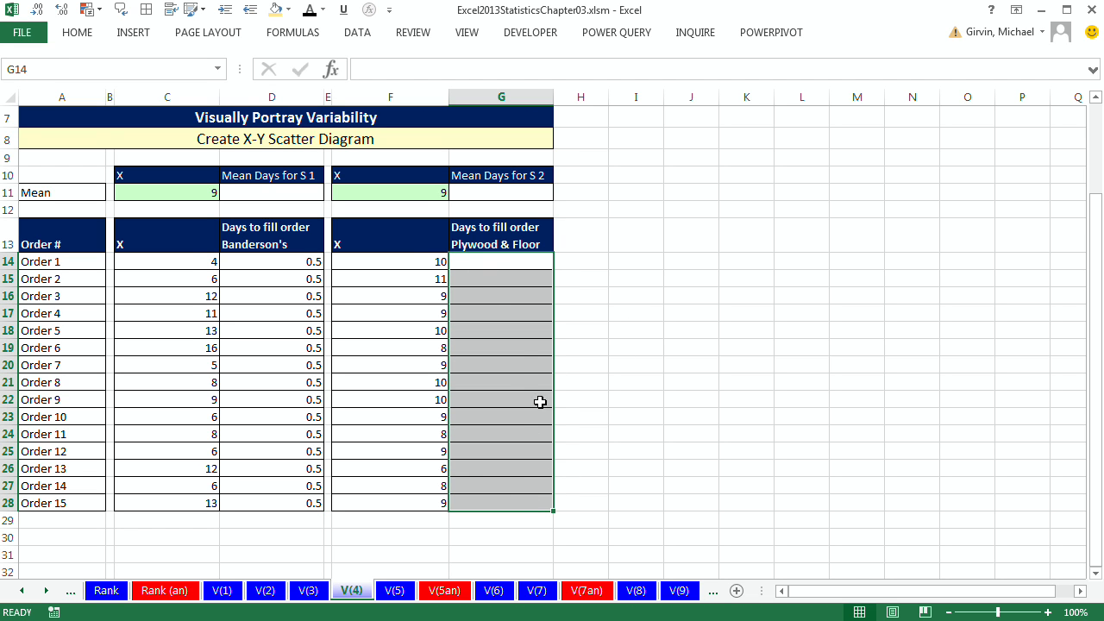
{"action": "type", "text": "1"}
{"action": "key", "text": "ctrl+Return"}
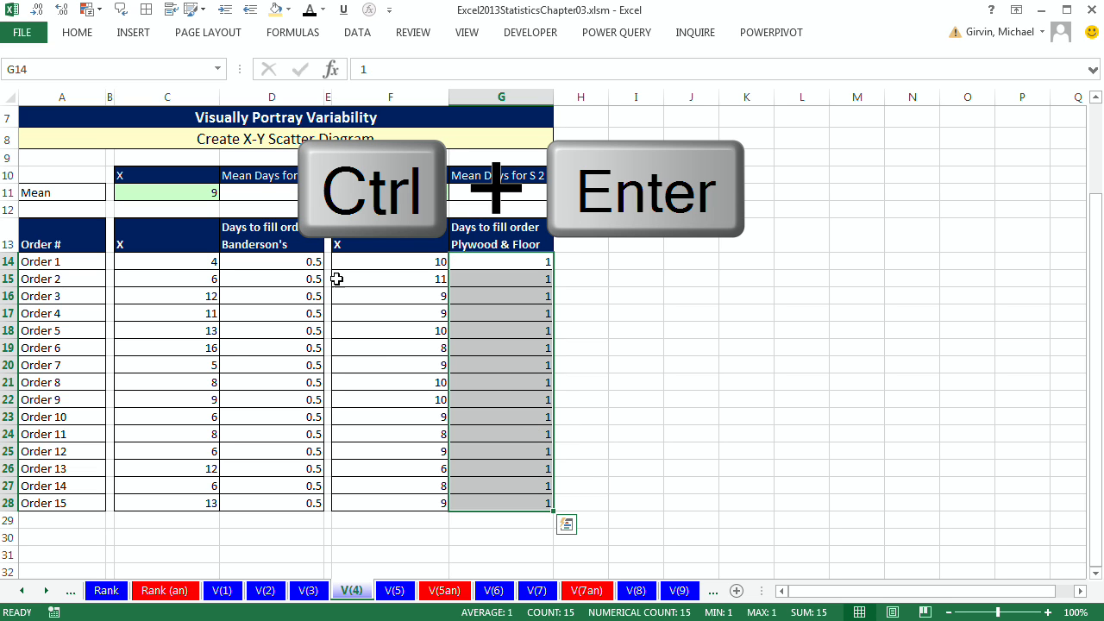
Step: Enter 0.75 in D11 and 1.25 in G11 as the Y values for each supplier's mean
{"action": "left_click", "coordinate": [290, 192]}
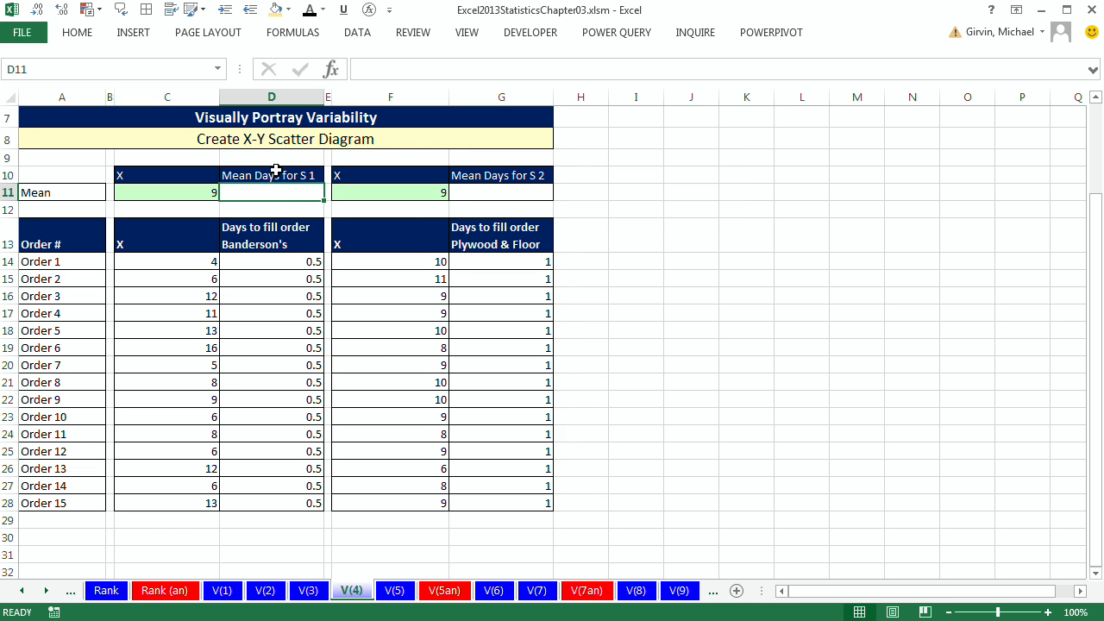
{"action": "type", "text": "."}
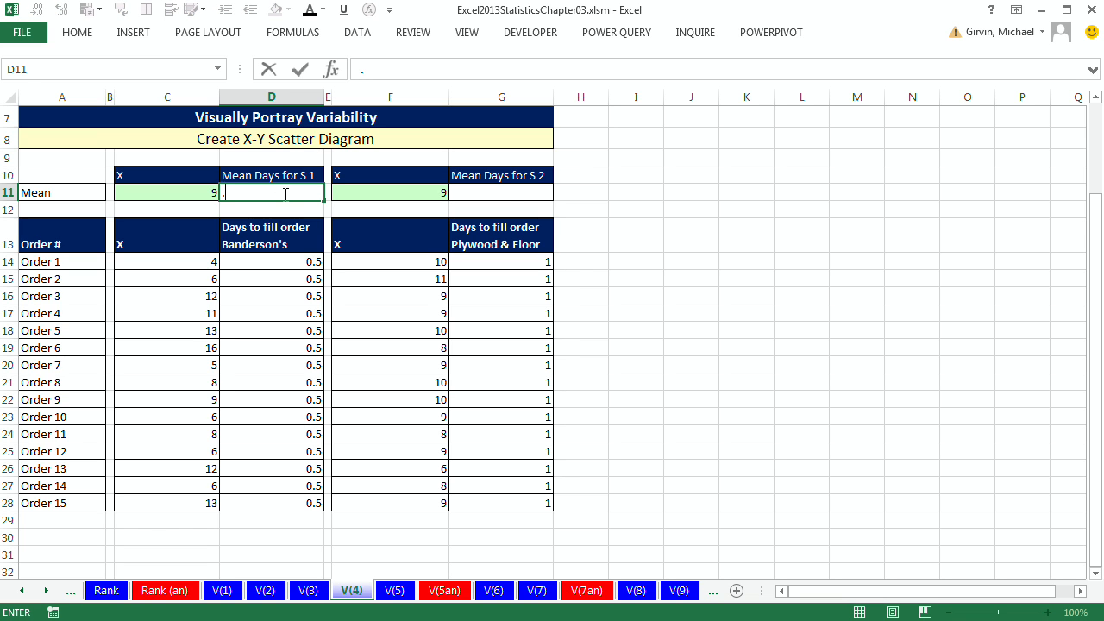
{"action": "type", "text": "75"}
{"action": "left_click", "coordinate": [508, 196]}
{"action": "type", "text": "1."}
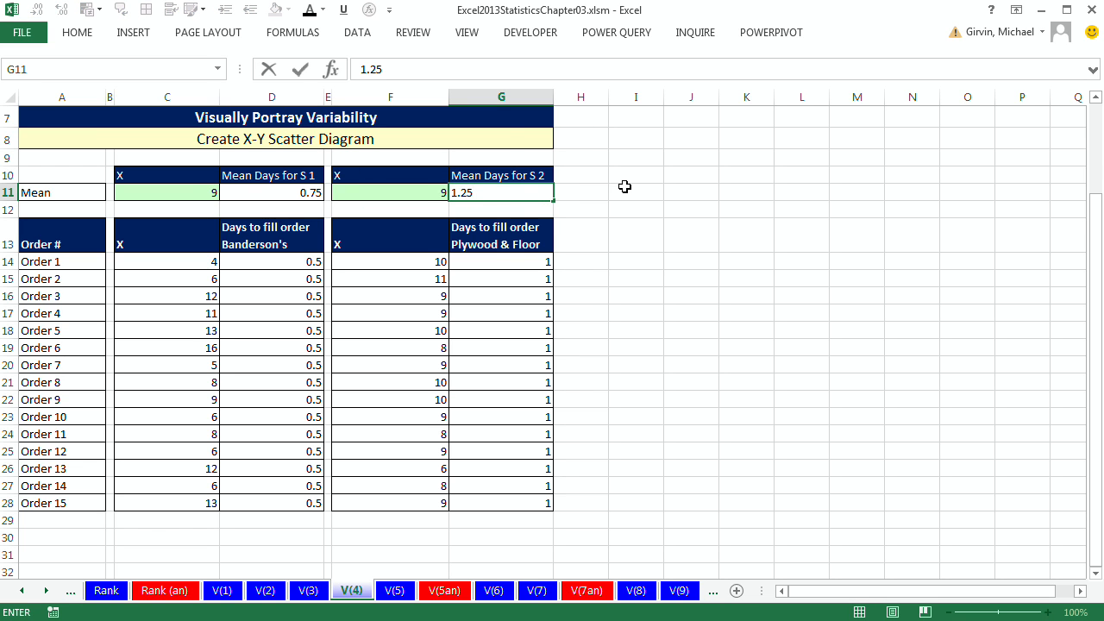
{"action": "type", "text": "25"}
{"action": "left_click", "coordinate": [733, 189]}
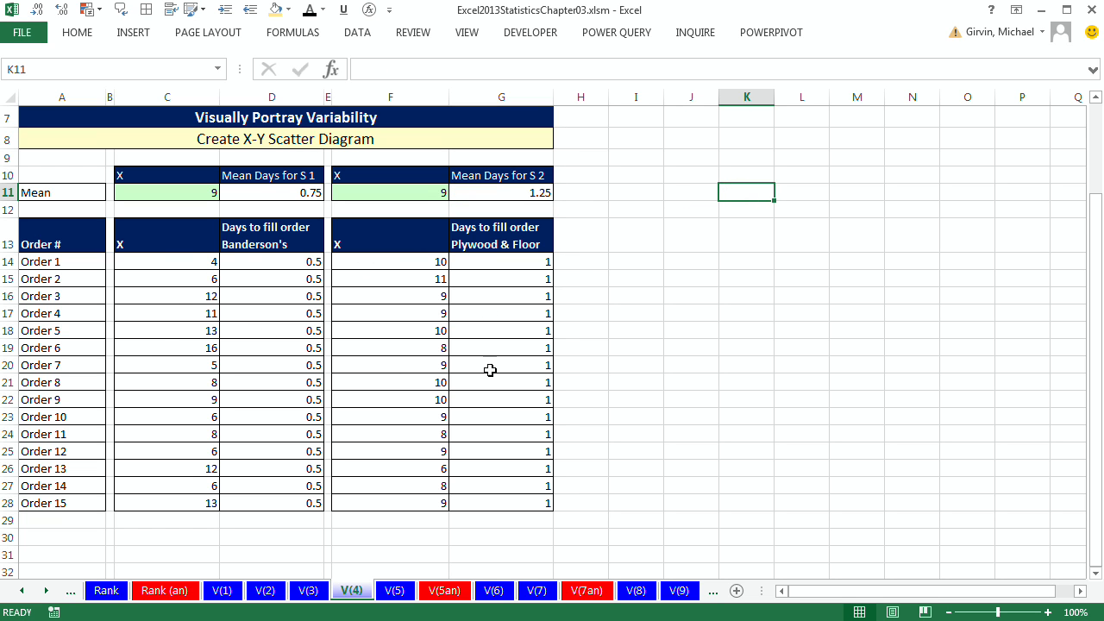
Step: Insert a markers-only X-Y scatter chart from the Banderson's data in C13:D28 and move it beside the tables
{"action": "left_click_drag", "start_coordinate": [182, 248], "coordinate": [262, 485]}
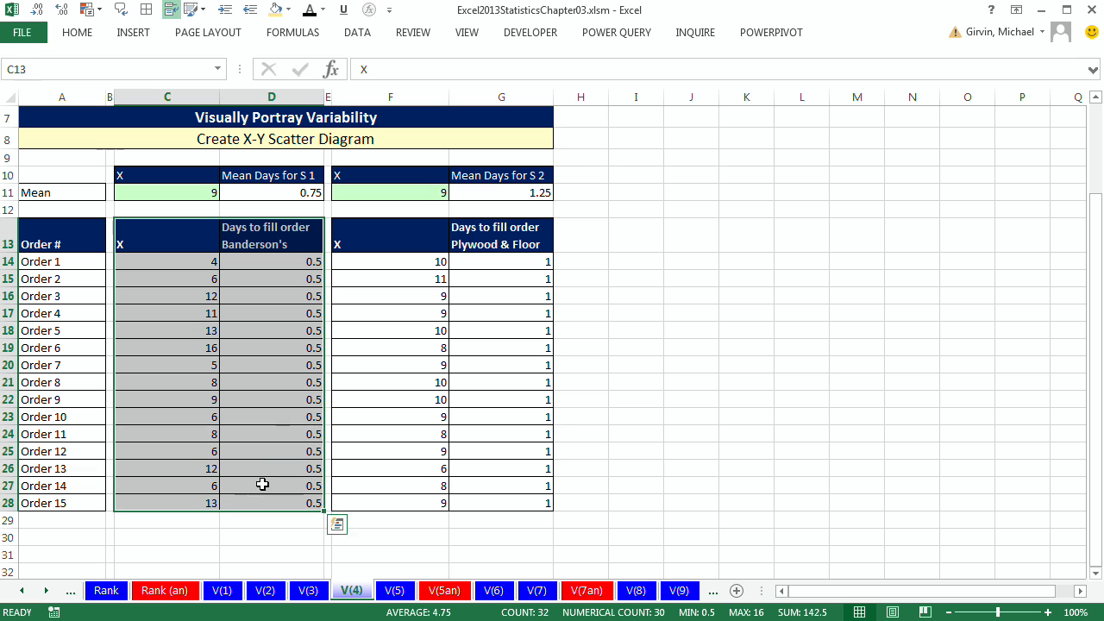
{"action": "left_click", "coordinate": [136, 33]}
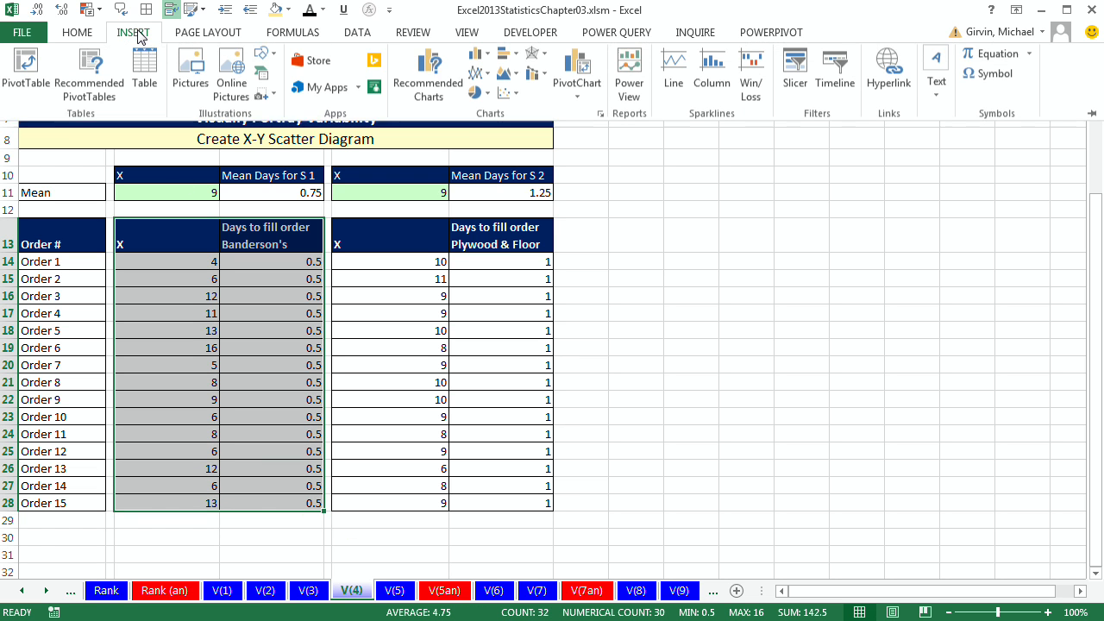
{"action": "left_click", "coordinate": [519, 96]}
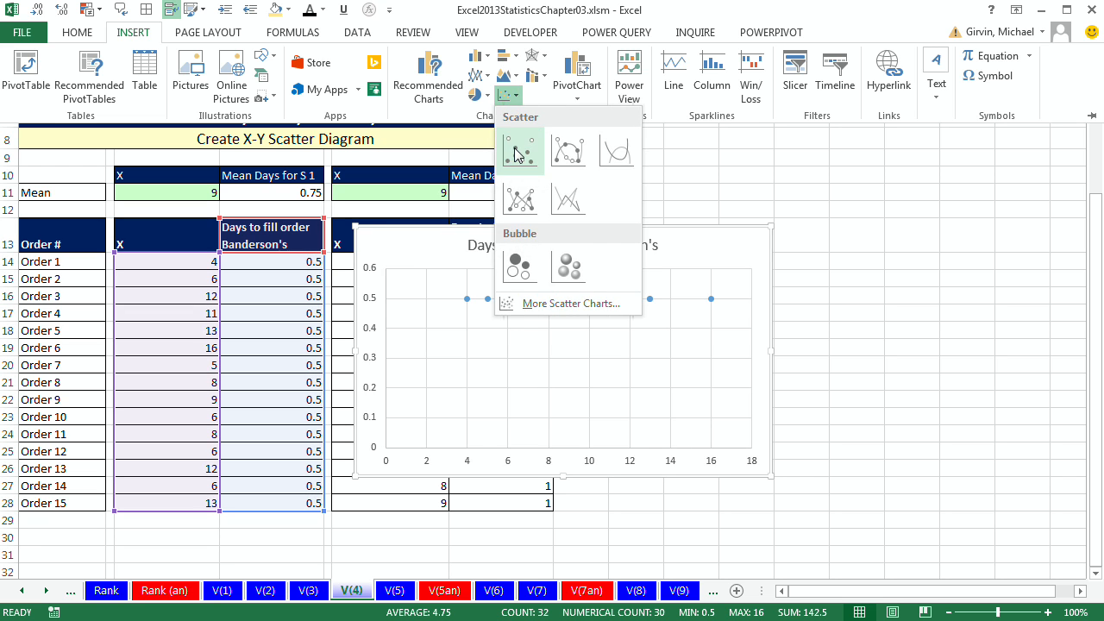
{"action": "left_click", "coordinate": [516, 153]}
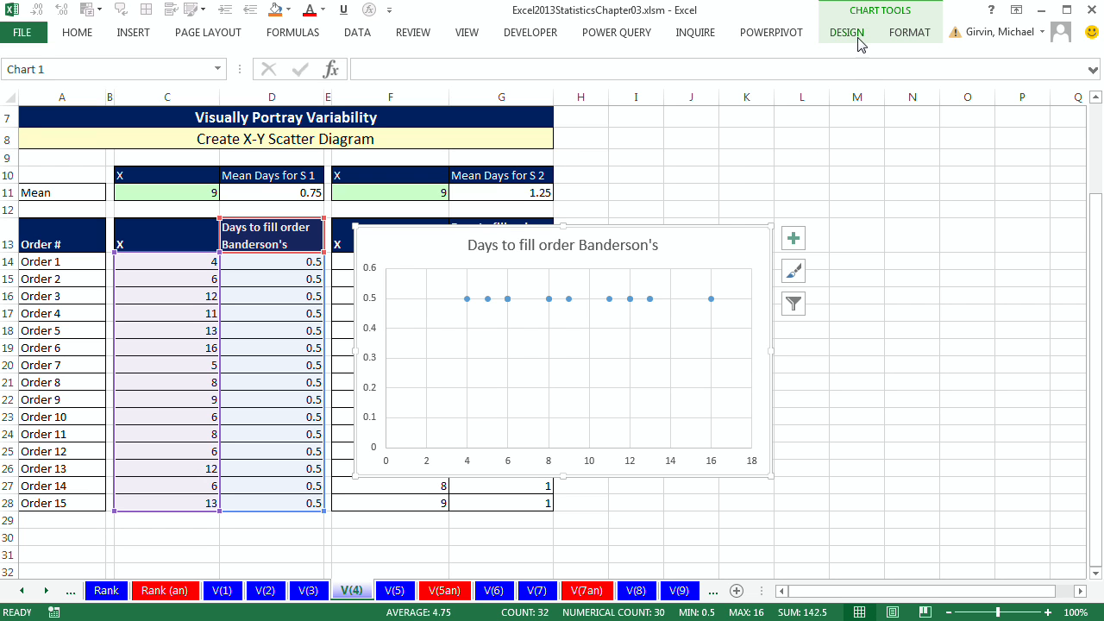
{"action": "mouse_move", "coordinate": [440, 231]}
{"action": "left_mouse_down"}
{"action": "mouse_move", "coordinate": [457, 270]}
{"action": "mouse_move", "coordinate": [506, 284]}
{"action": "mouse_move", "coordinate": [659, 207]}
{"action": "left_mouse_up"}
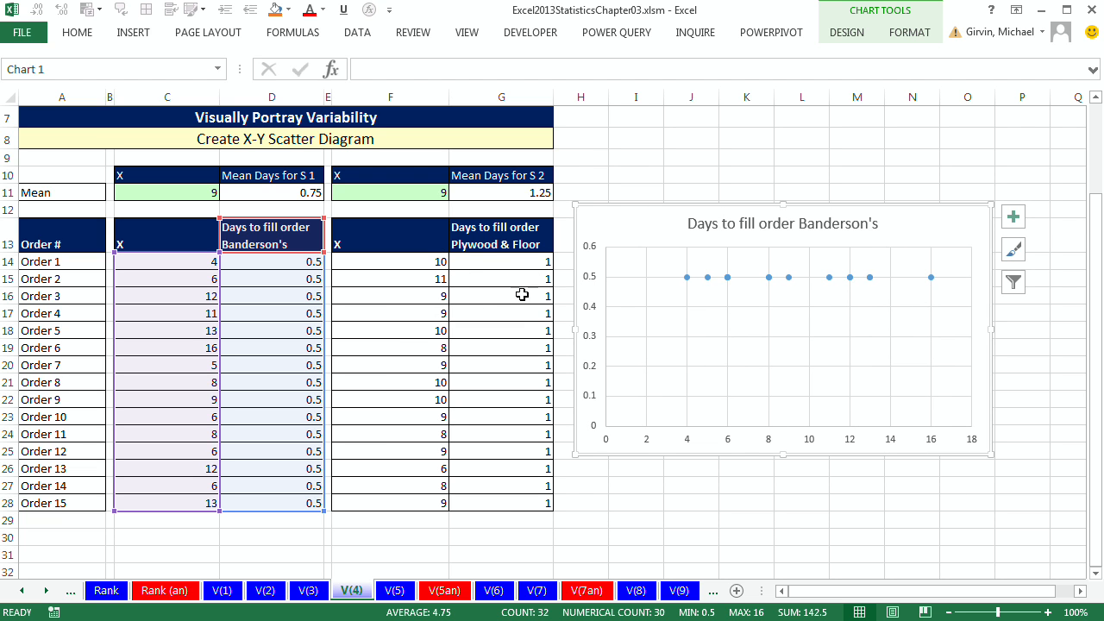
Step: Add a chart series named from G13 with X values F14:F28 and Y values G14:G28 for Plywood & Floor
{"action": "left_click", "coordinate": [867, 36]}
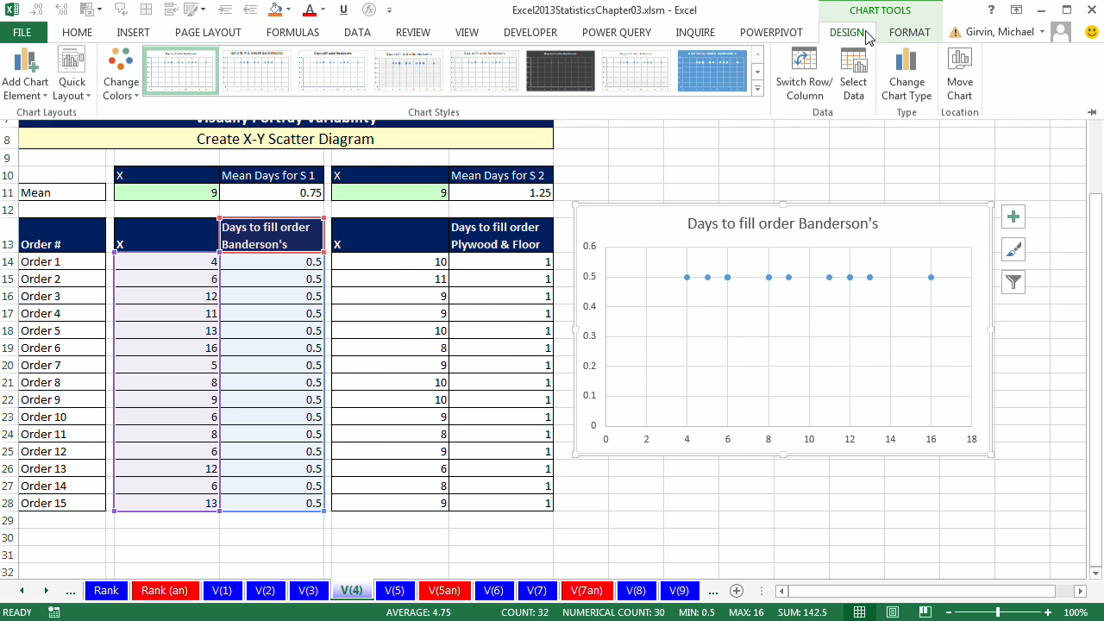
{"action": "left_click", "coordinate": [854, 93]}
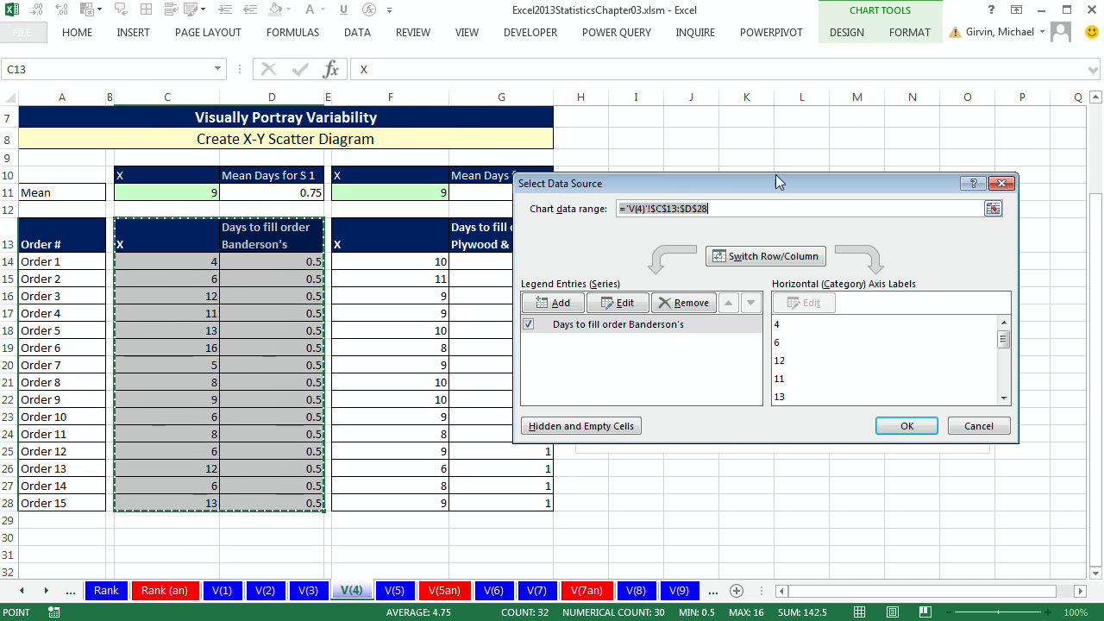
{"action": "left_click_drag", "start_coordinate": [670, 181], "coordinate": [749, 191]}
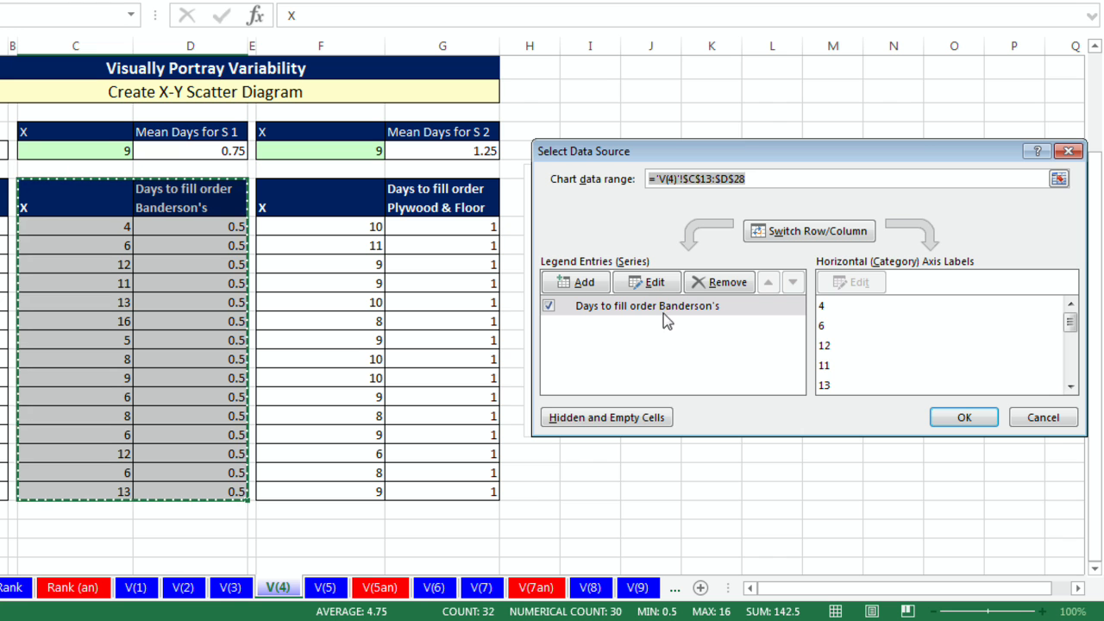
{"action": "left_click", "coordinate": [584, 286]}
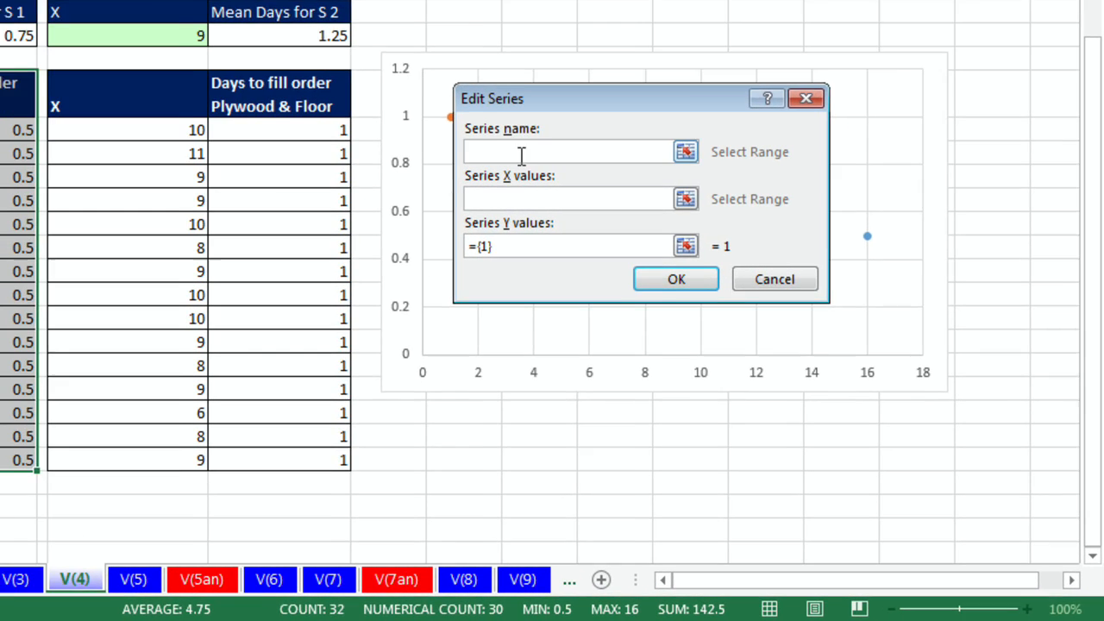
{"action": "left_click", "coordinate": [312, 105]}
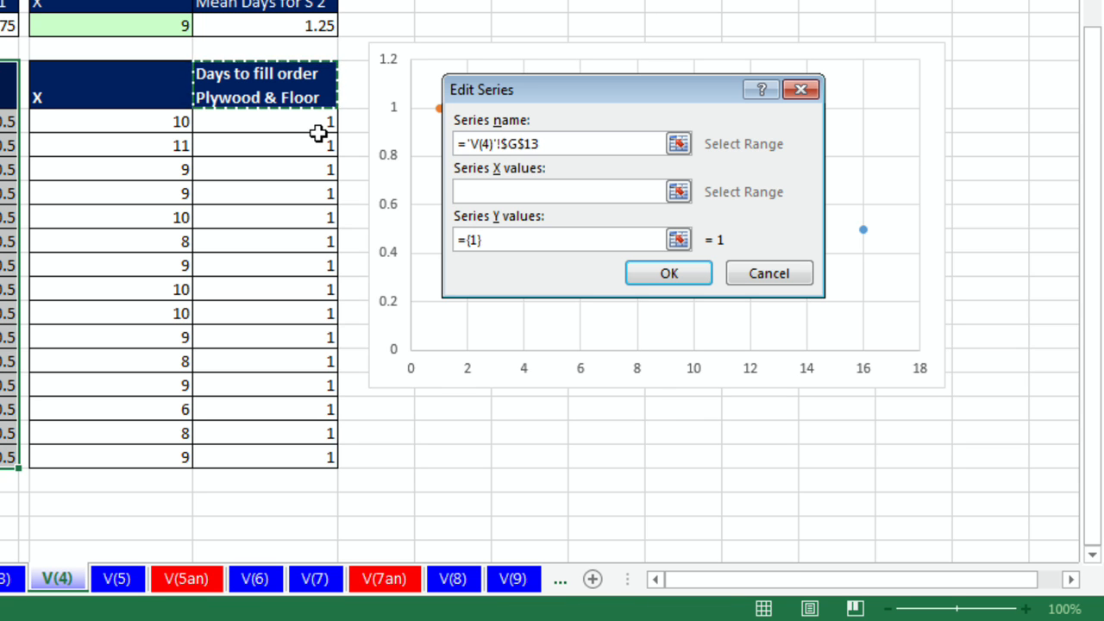
{"action": "left_click", "coordinate": [523, 191]}
{"action": "left_click_drag", "start_coordinate": [162, 122], "coordinate": [164, 455]}
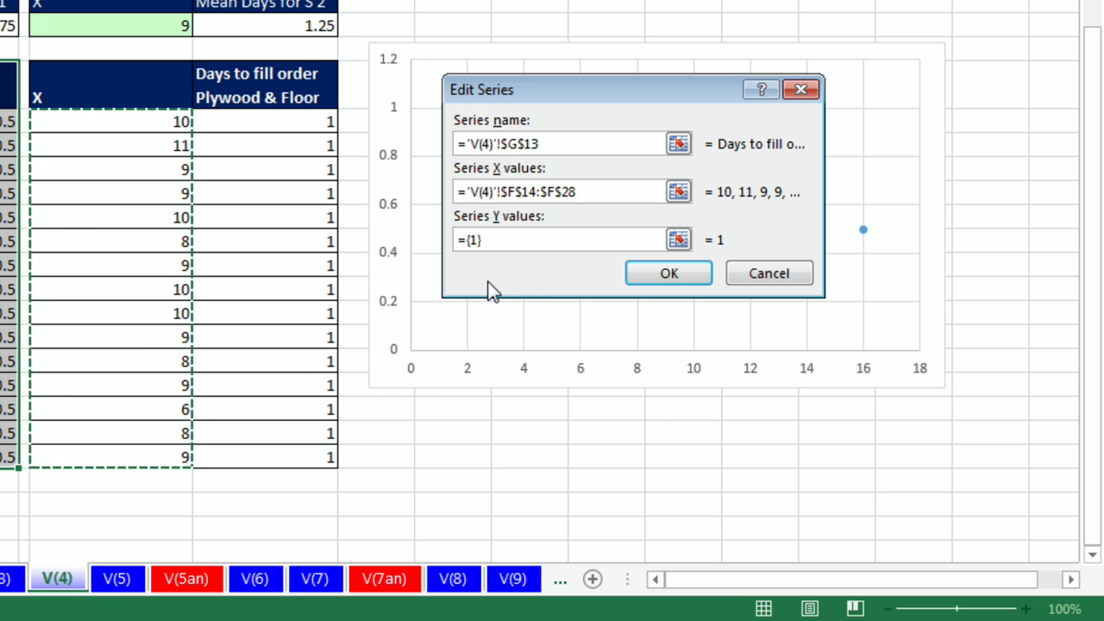
{"action": "left_click", "coordinate": [504, 241]}
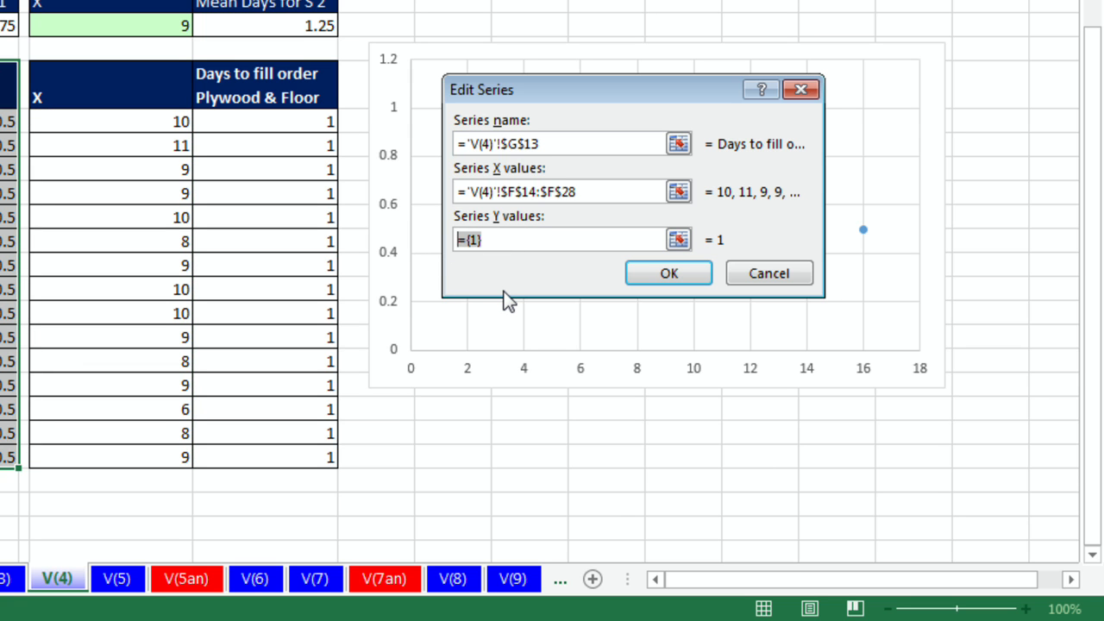
{"action": "key", "text": "Delete"}
{"action": "key", "text": "Delete"}
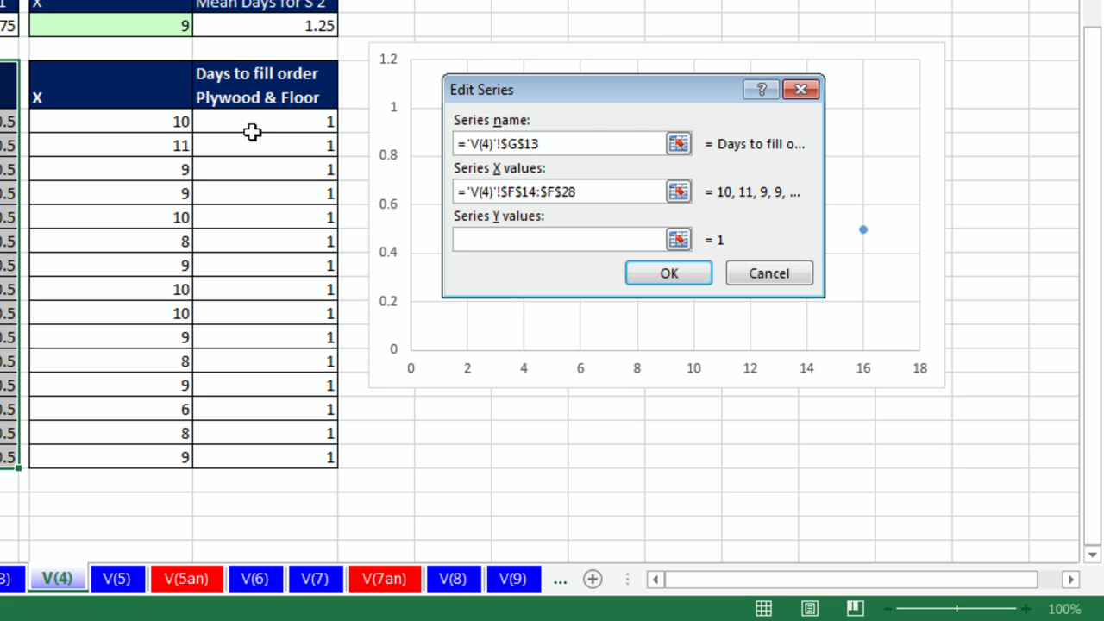
{"action": "left_click_drag", "start_coordinate": [257, 122], "coordinate": [289, 445]}
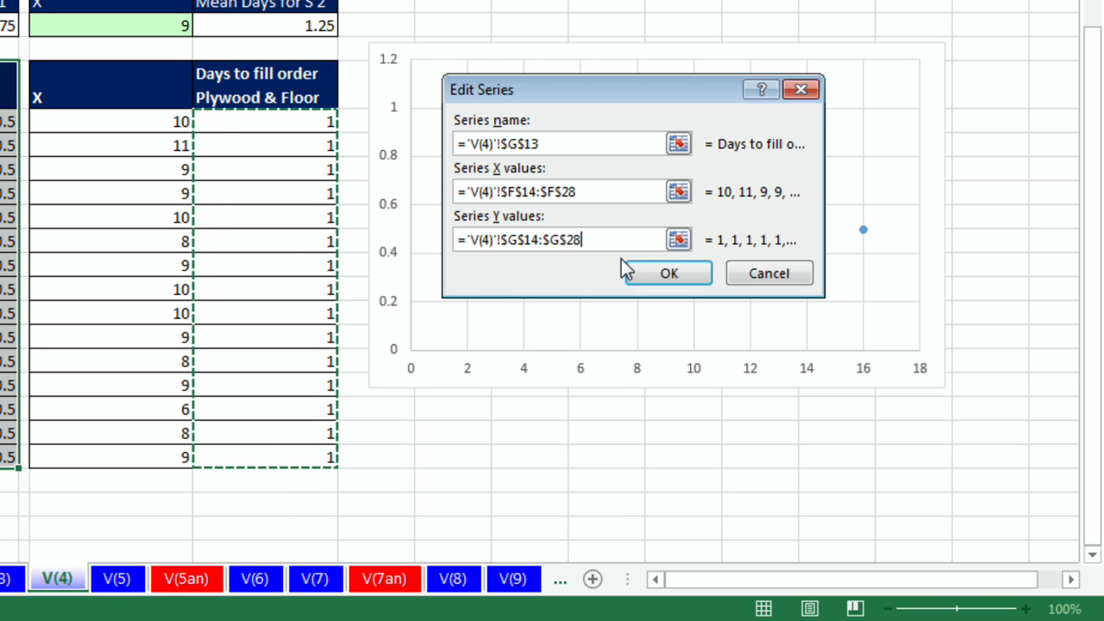
{"action": "left_click", "coordinate": [664, 274]}
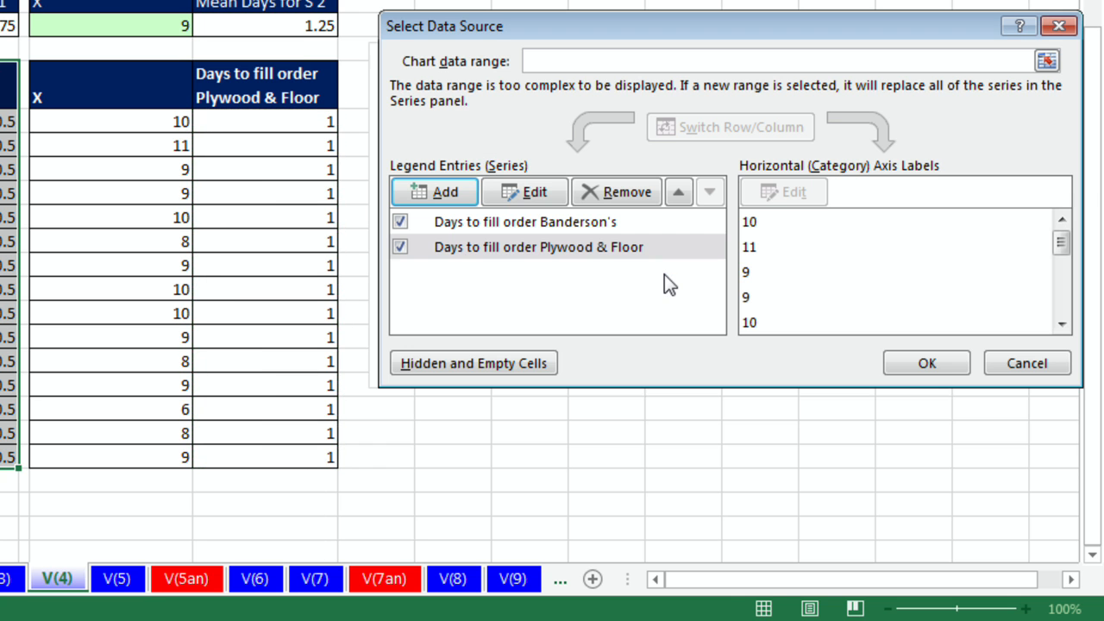
{"action": "left_click", "coordinate": [942, 366]}
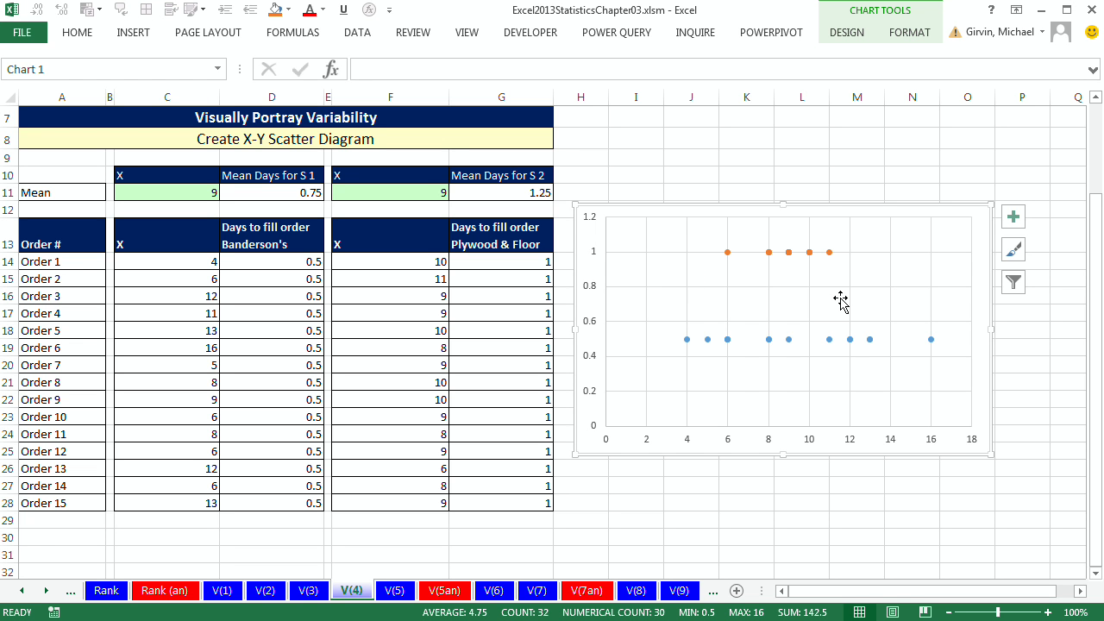
Step: Add a series named from D10 with X value C11 and Y value D11 for Banderson's mean
{"action": "left_click", "coordinate": [848, 35]}
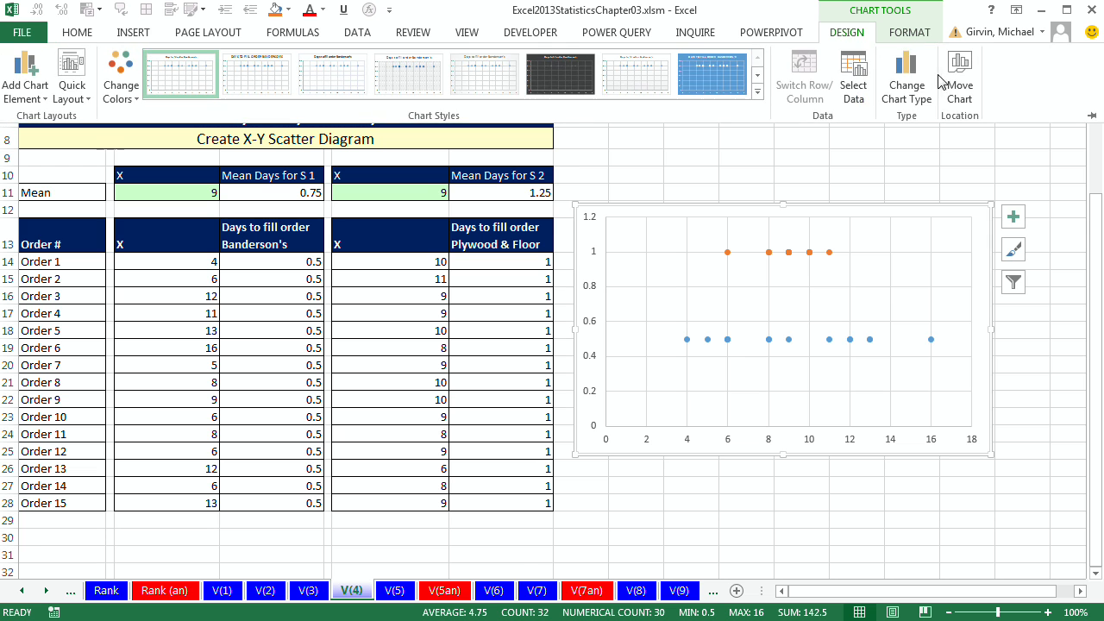
{"action": "left_click", "coordinate": [854, 88]}
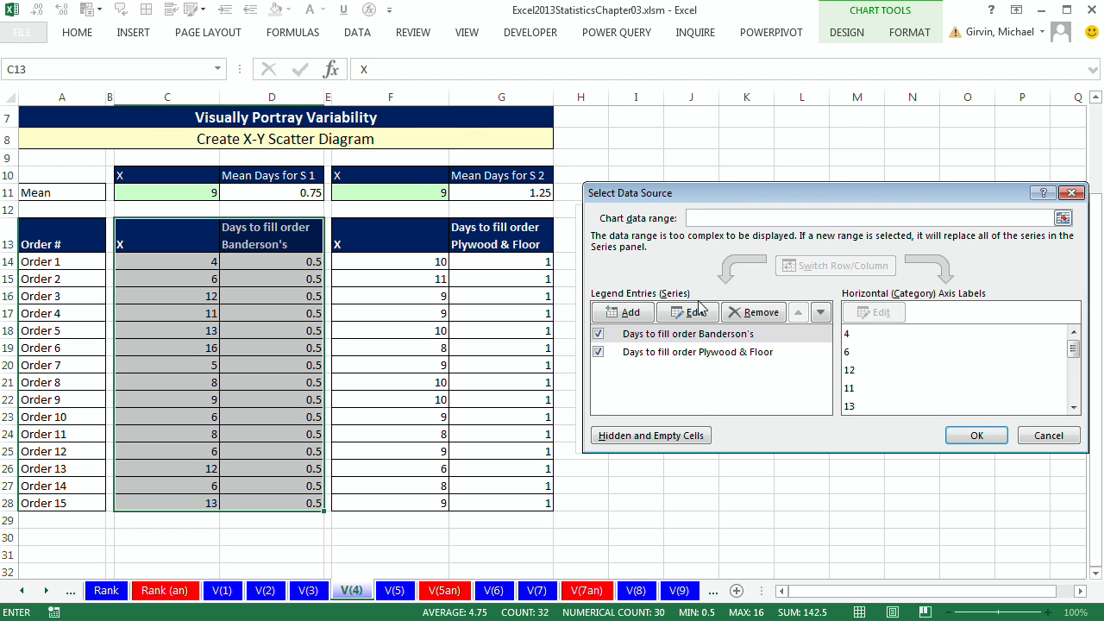
{"action": "left_click", "coordinate": [630, 312]}
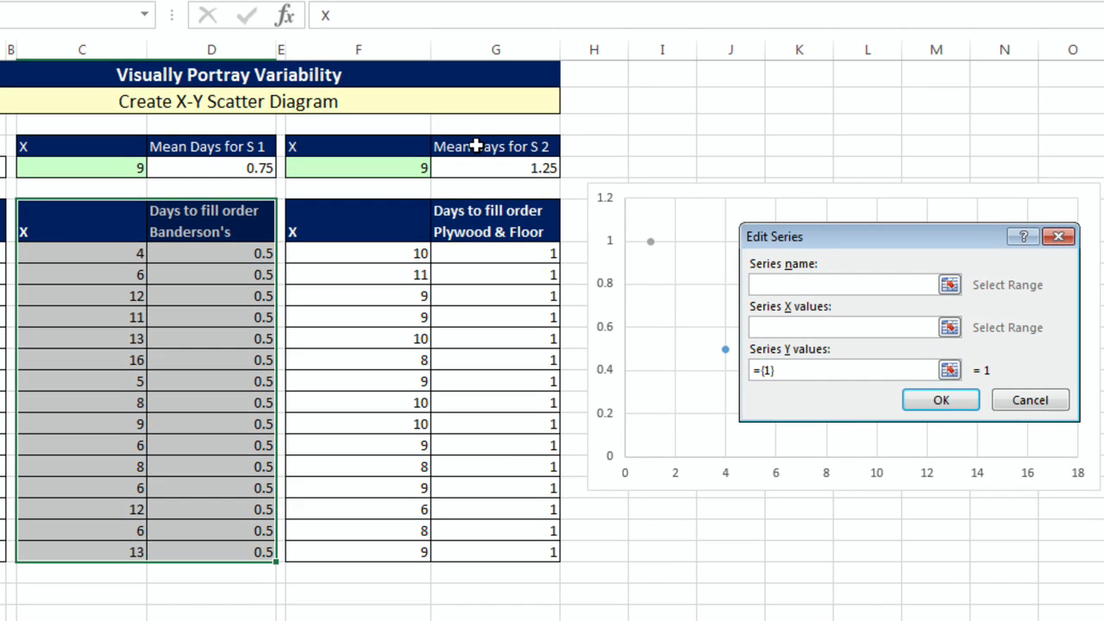
{"action": "left_click", "coordinate": [252, 146]}
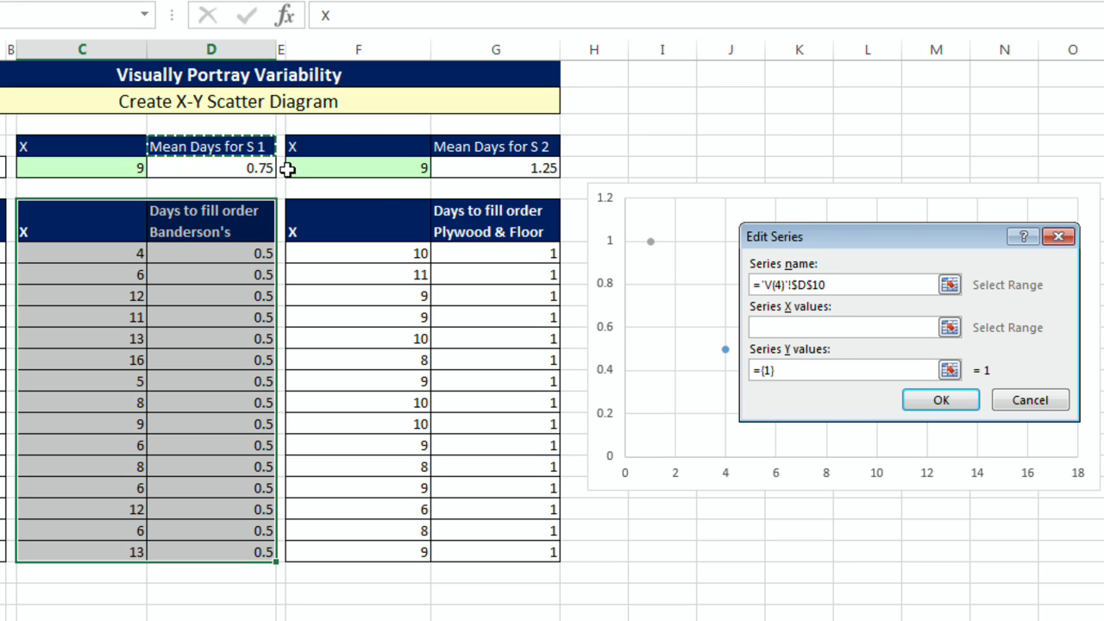
{"action": "left_click", "coordinate": [791, 330]}
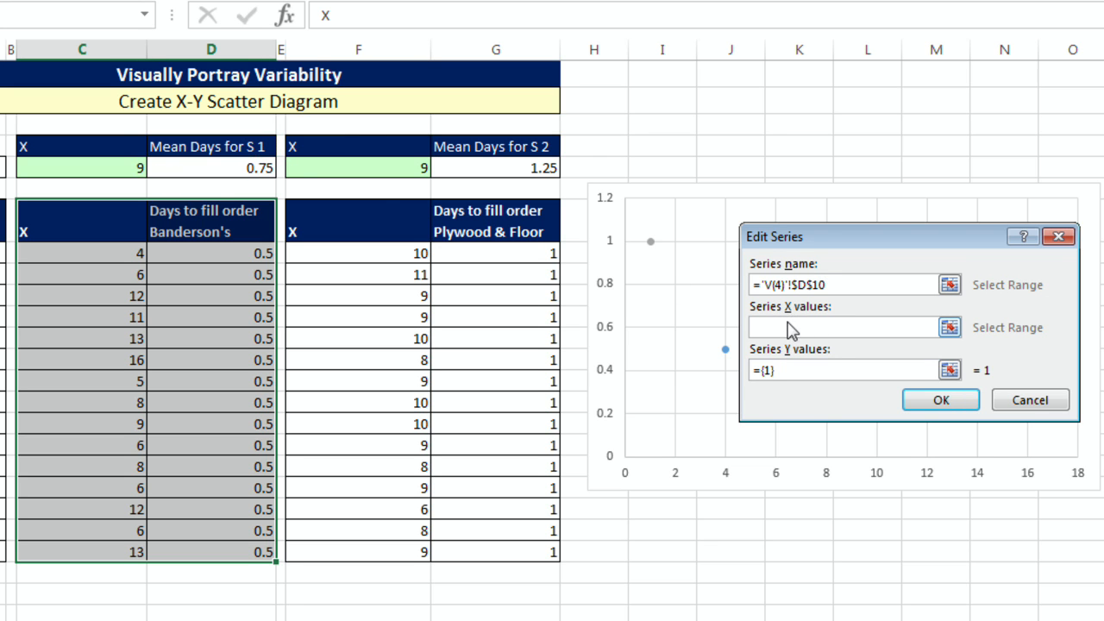
{"action": "left_click", "coordinate": [124, 166]}
{"action": "left_click_drag", "start_coordinate": [792, 371], "coordinate": [752, 376]}
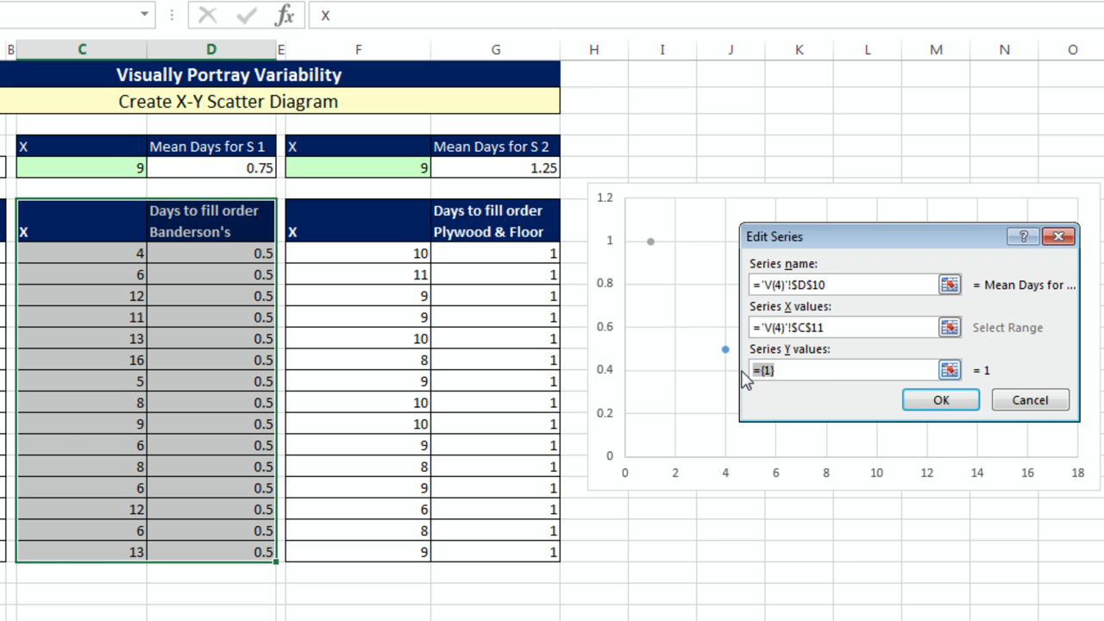
{"action": "key", "text": "Delete"}
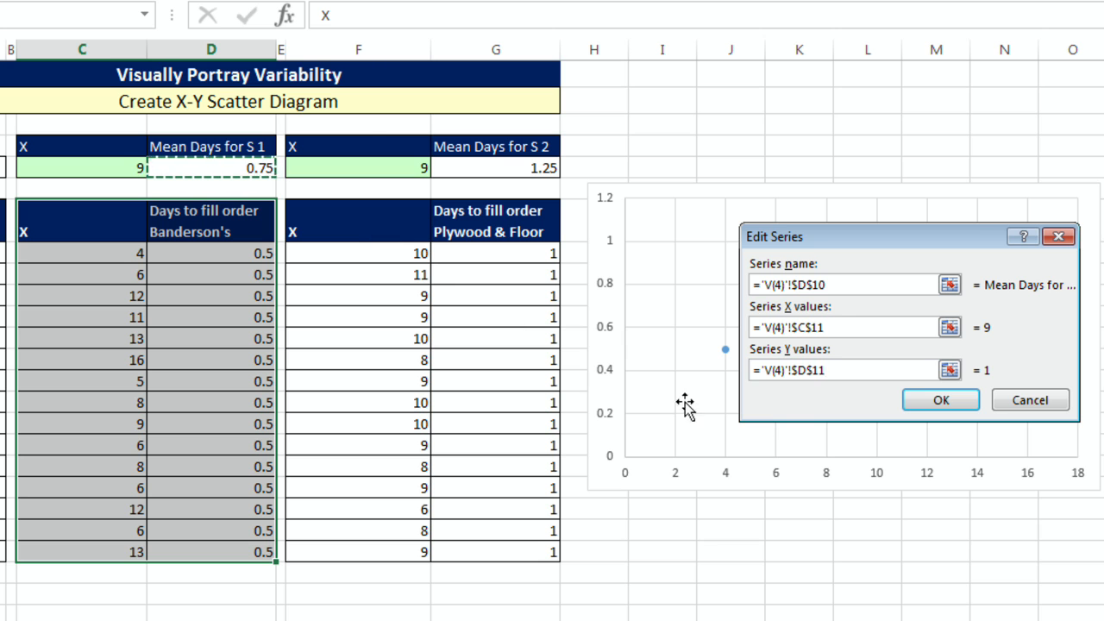
{"action": "left_click", "coordinate": [957, 407]}
Step: Add a series named from G10 with X value F11 and Y value G11 for Plywood & Floor's mean
{"action": "left_click", "coordinate": [666, 319]}
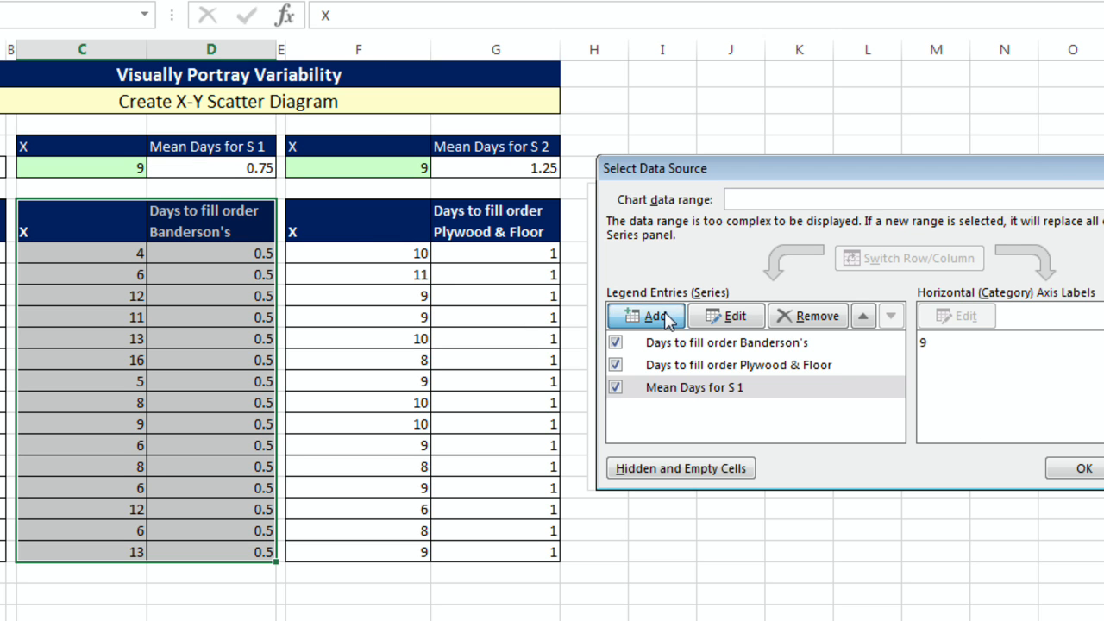
{"action": "left_click", "coordinate": [508, 147]}
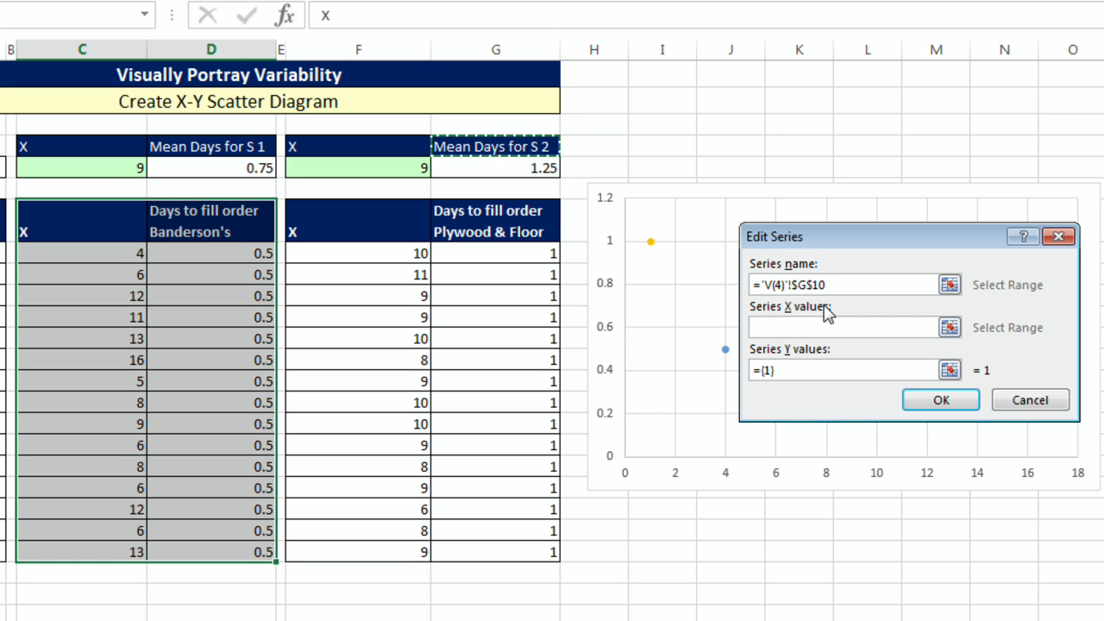
{"action": "left_click", "coordinate": [839, 329]}
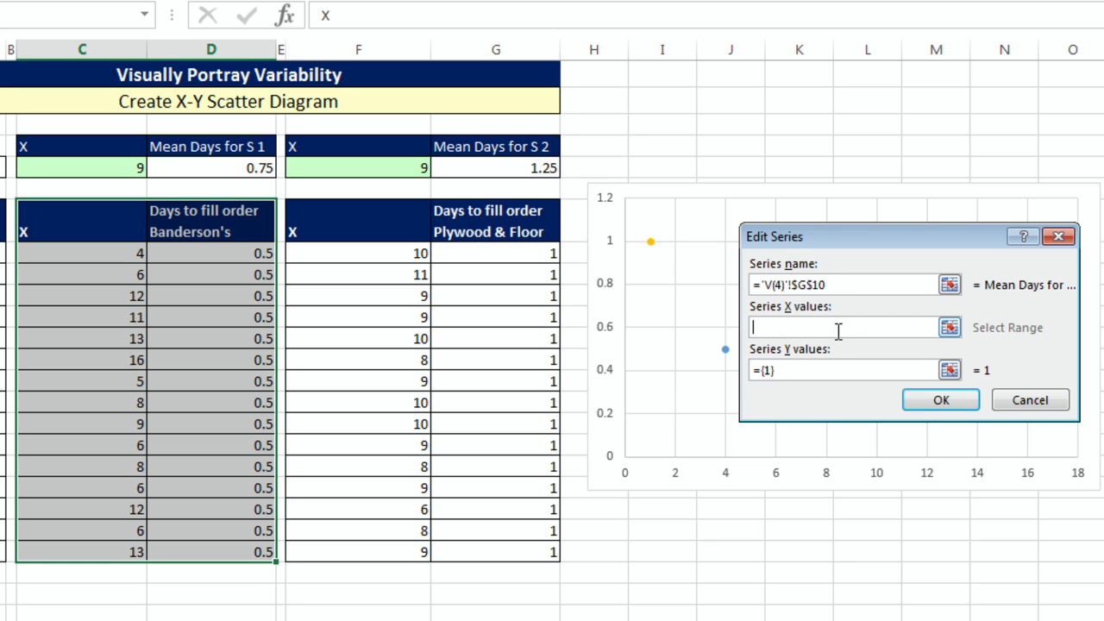
{"action": "left_click", "coordinate": [417, 166]}
{"action": "left_click", "coordinate": [769, 372]}
{"action": "key", "text": "Delete"}
{"action": "left_click_drag", "start_coordinate": [768, 373], "coordinate": [715, 370]}
{"action": "key", "text": "Delete"}
{"action": "left_click", "coordinate": [540, 168]}
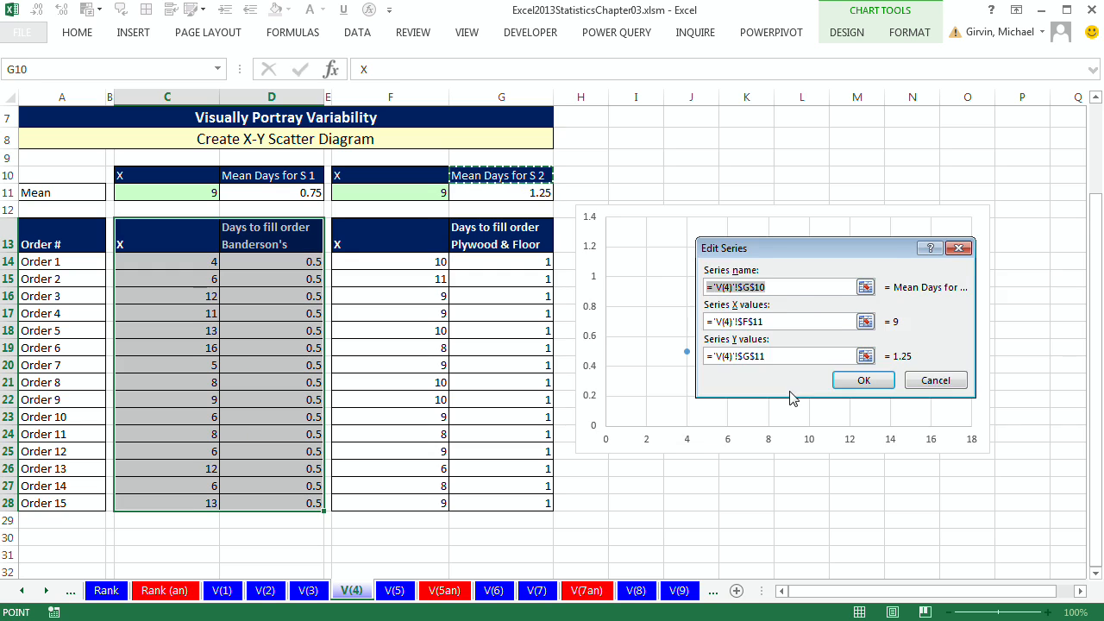
{"action": "left_click", "coordinate": [945, 400]}
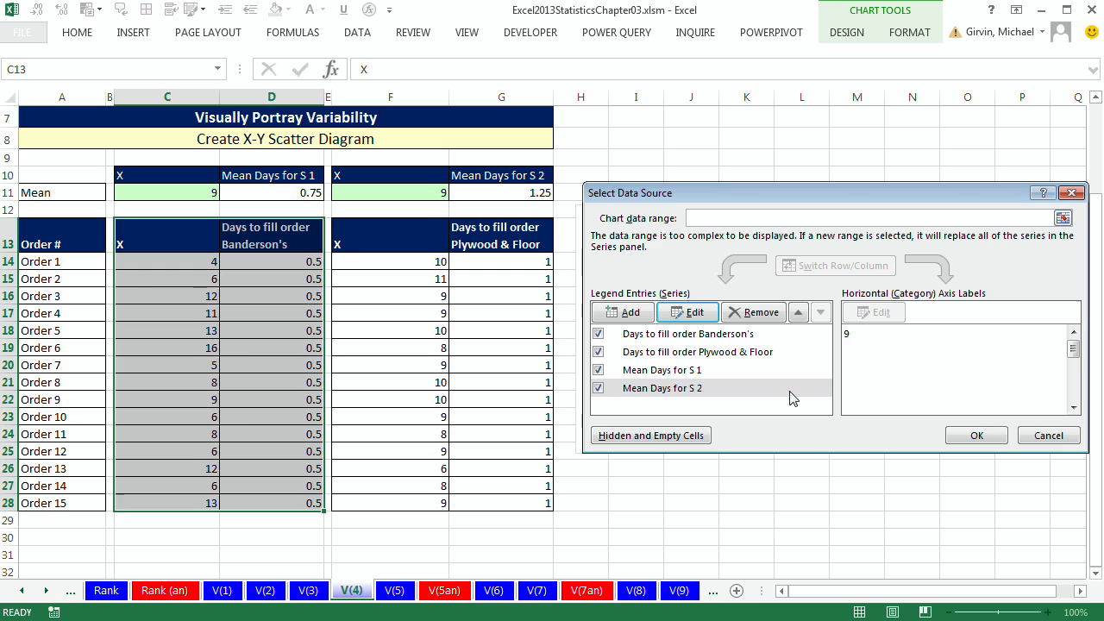
{"action": "left_click", "coordinate": [1082, 467]}
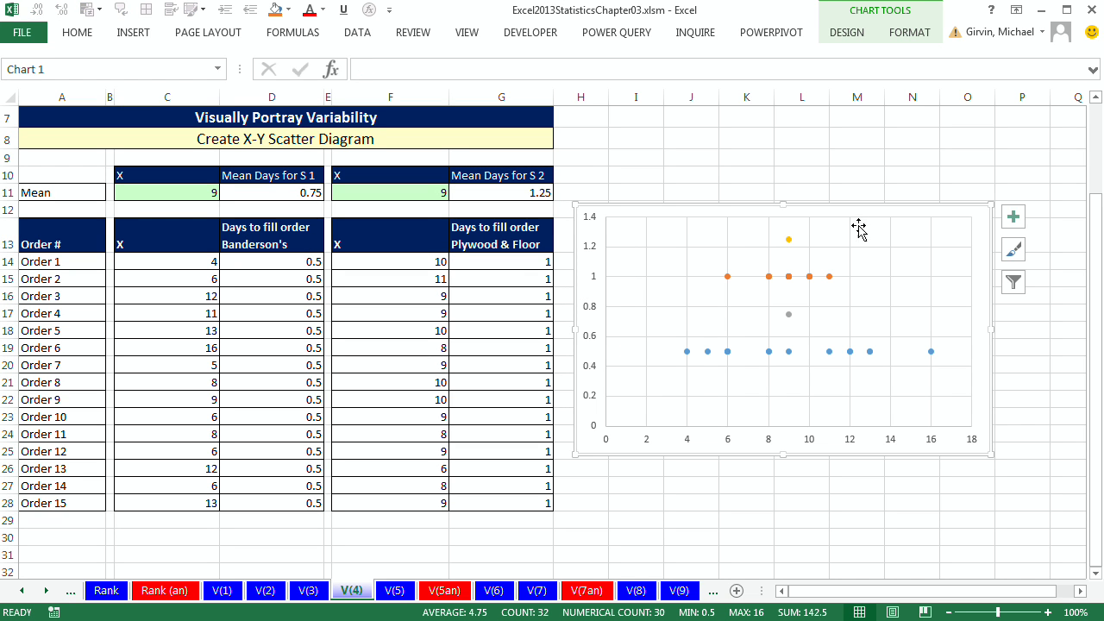
Step: Delete the vertical value axis and the vertical gridlines from the scatter chart
{"action": "left_click", "coordinate": [593, 251]}
{"action": "key", "text": "Delete"}
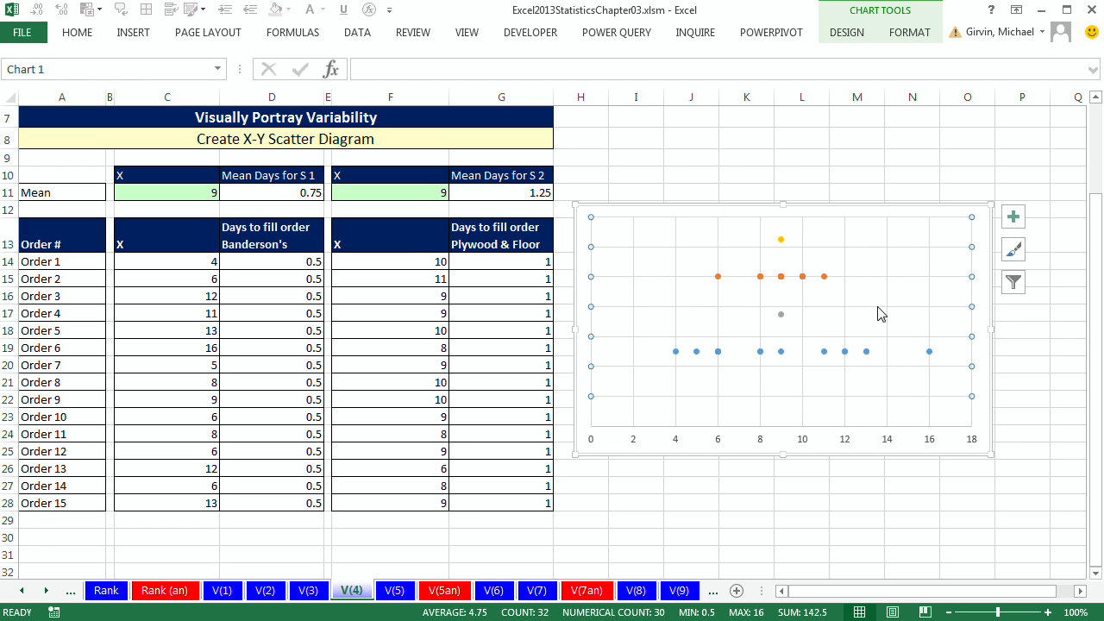
{"action": "key", "text": "Delete"}
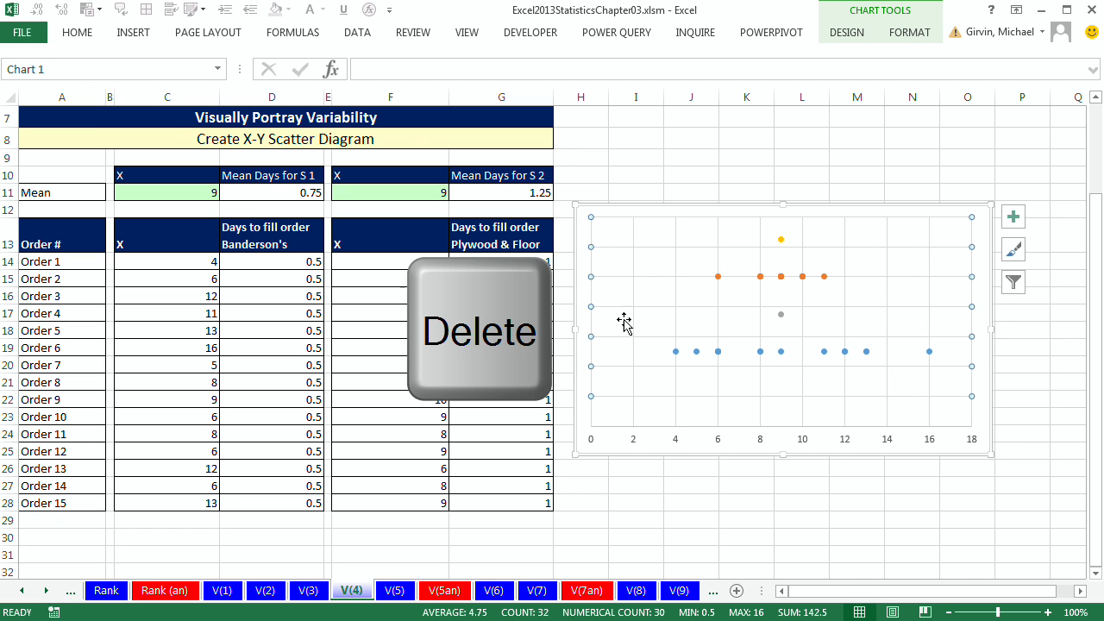
{"action": "left_click", "coordinate": [934, 297]}
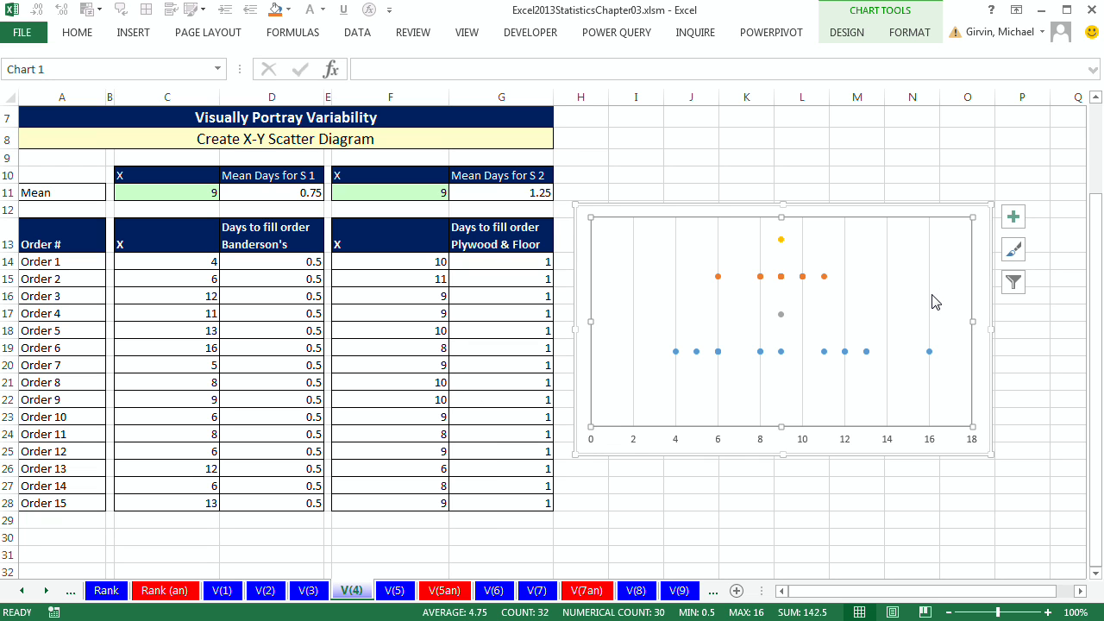
{"action": "left_click", "coordinate": [929, 298]}
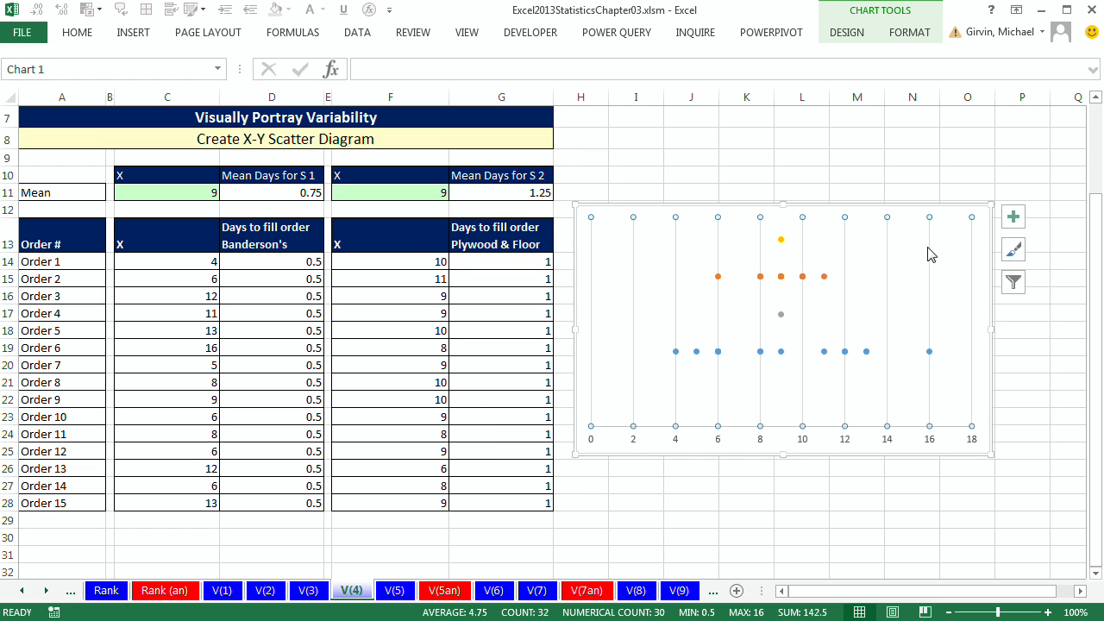
{"action": "key", "text": "Delete"}
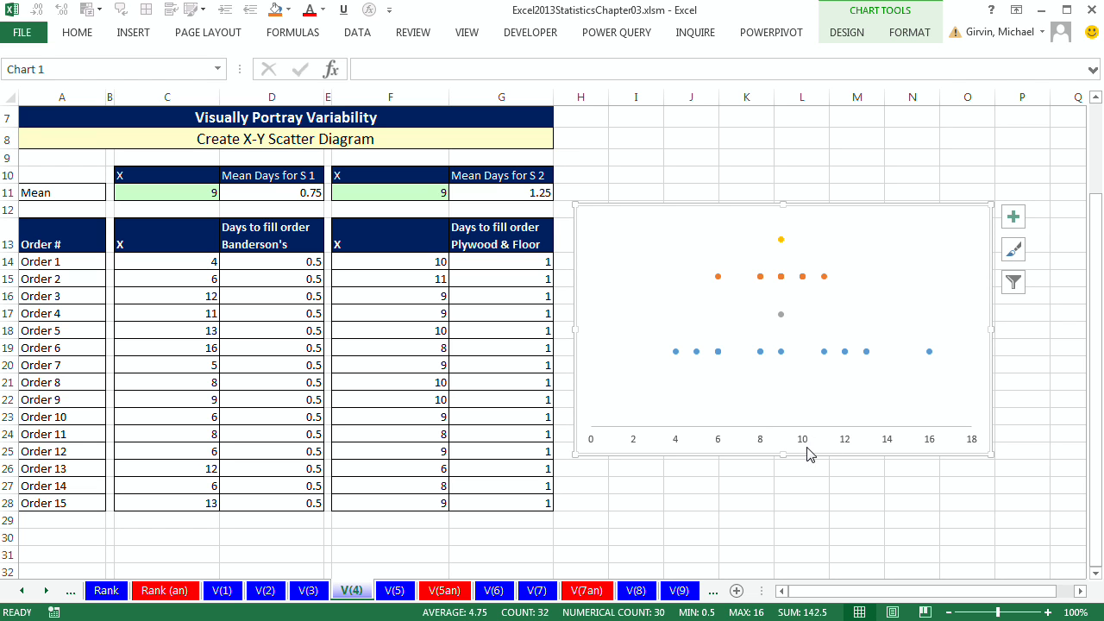
Step: Add axis titles to the scatter chart and delete the vertical axis title
{"action": "left_click", "coordinate": [1014, 216]}
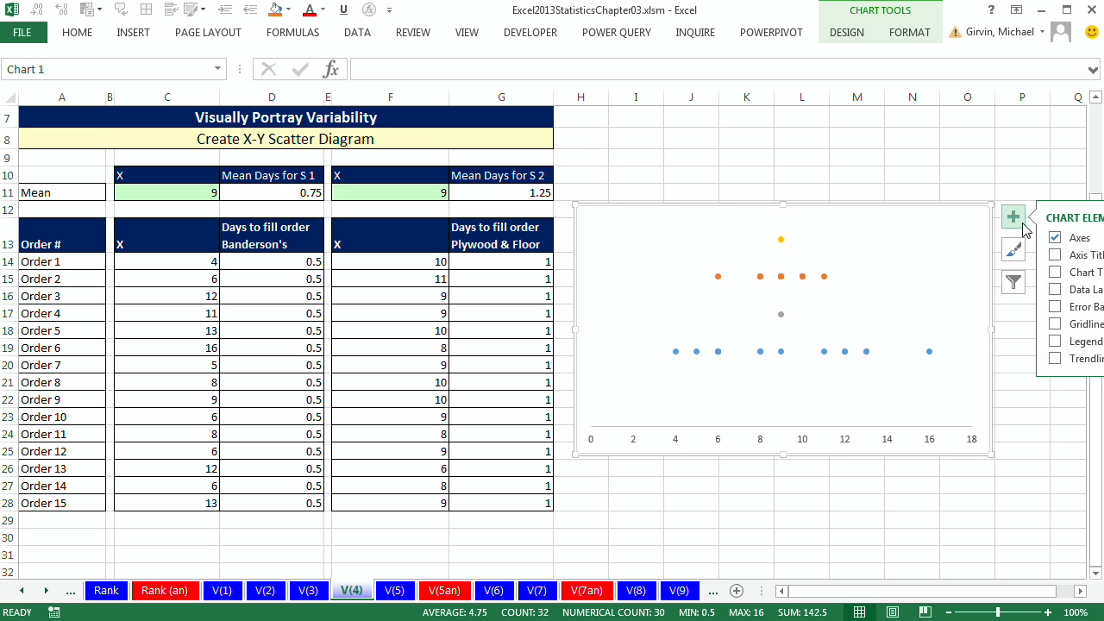
{"action": "left_click", "coordinate": [1056, 255]}
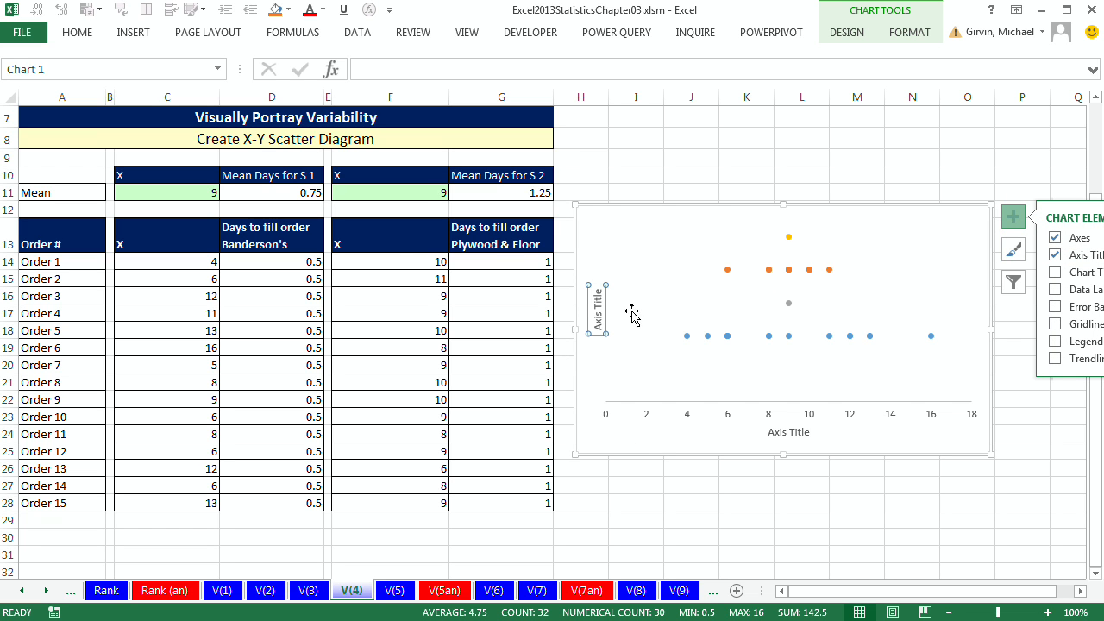
{"action": "key", "text": "Delete"}
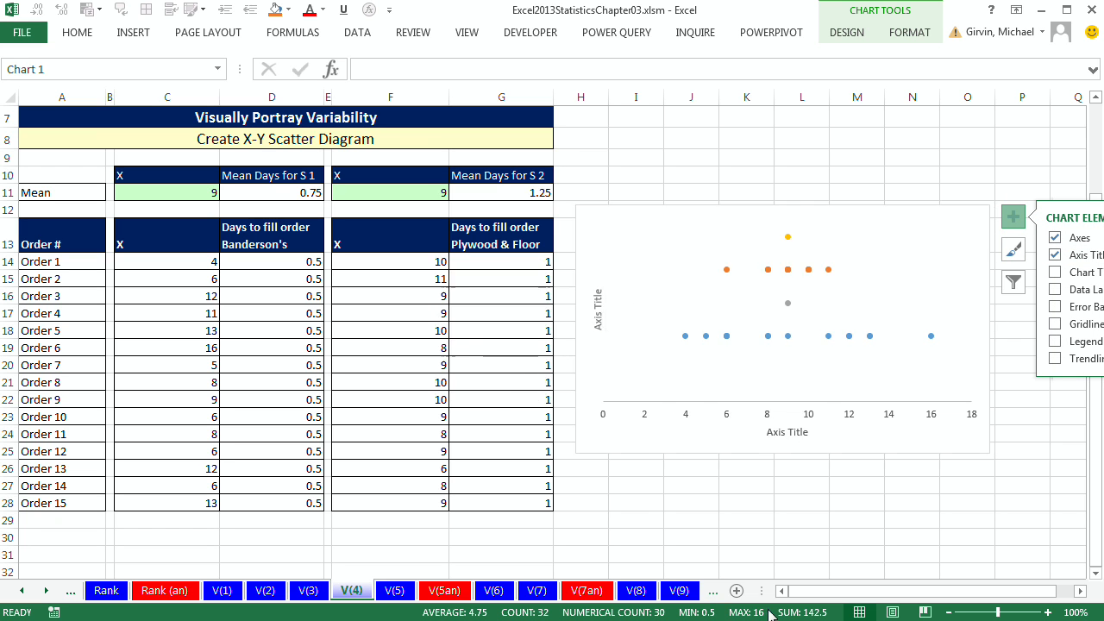
Step: Rename the horizontal axis title to "Days to Fill Oder"
{"action": "left_click", "coordinate": [784, 434]}
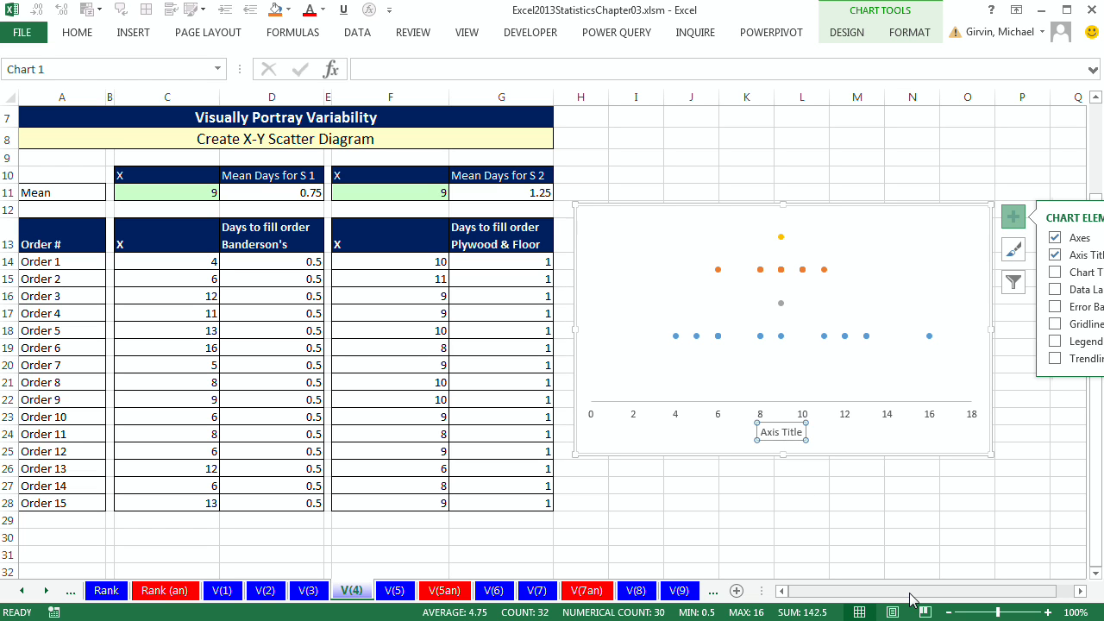
{"action": "type", "text": "Days to Fill Oder"}
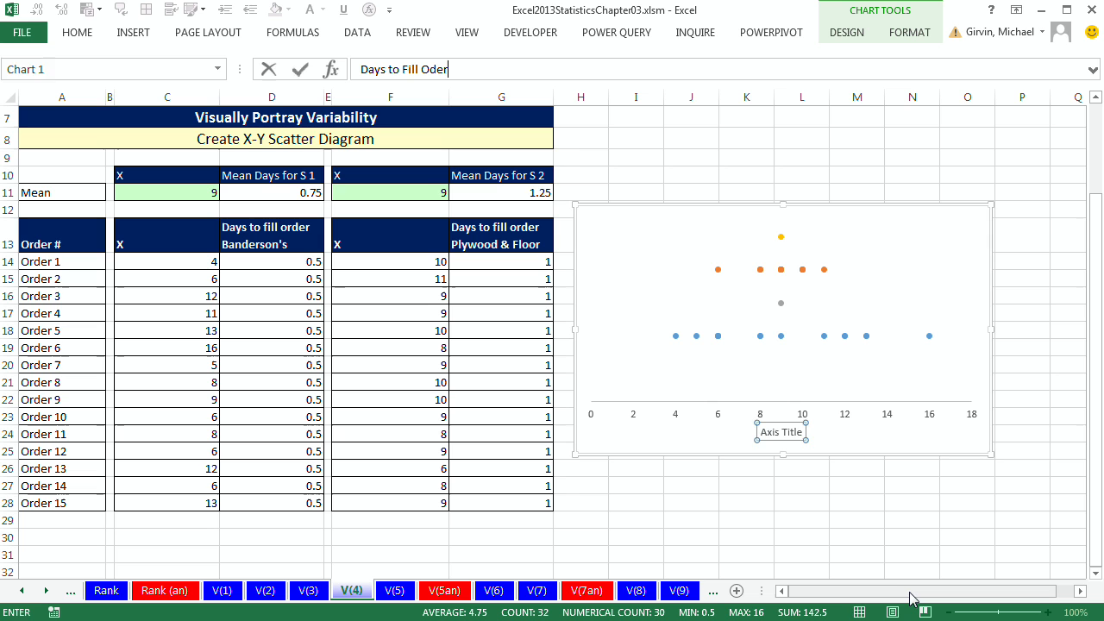
{"action": "key", "text": "Return"}
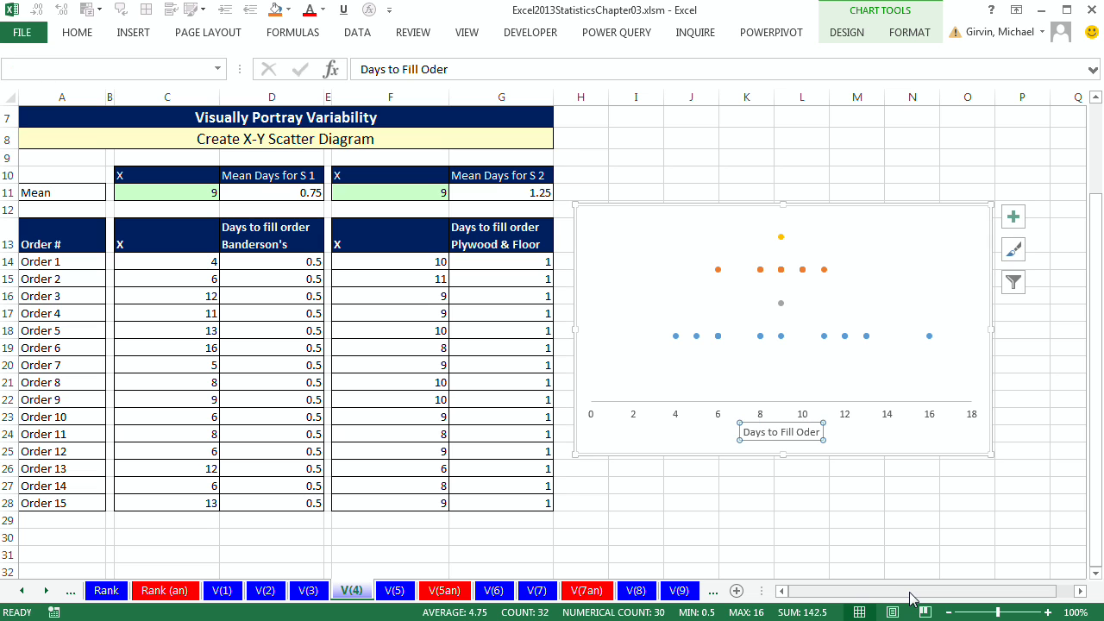
Step: Add a legend to the chart and position it at the top
{"action": "left_click", "coordinate": [1015, 216]}
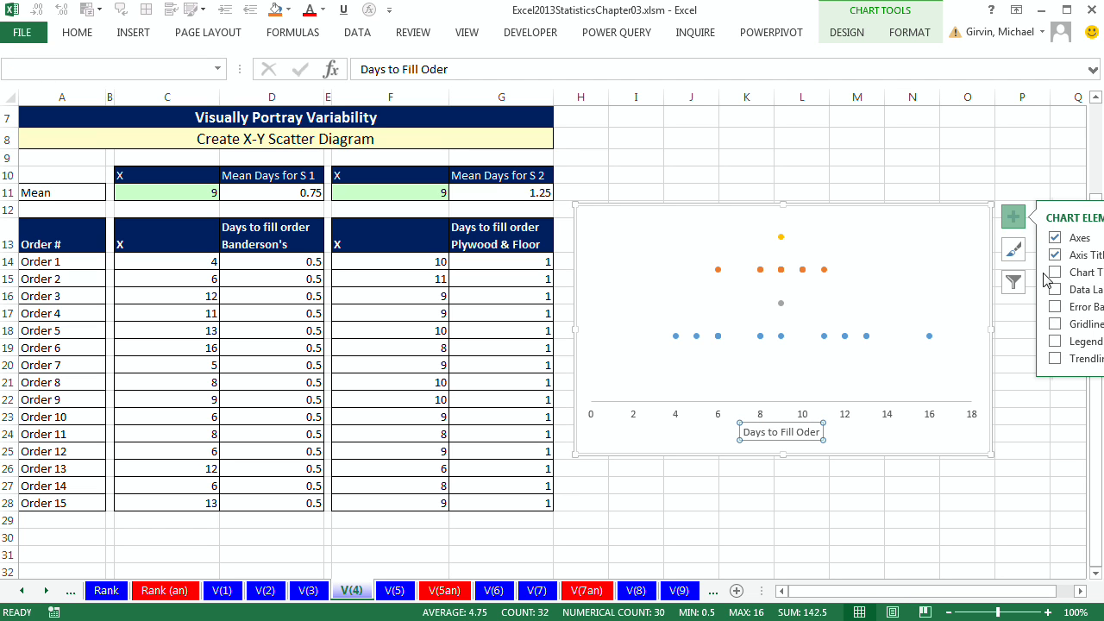
{"action": "left_click", "coordinate": [1056, 343]}
{"action": "left_click", "coordinate": [914, 279]}
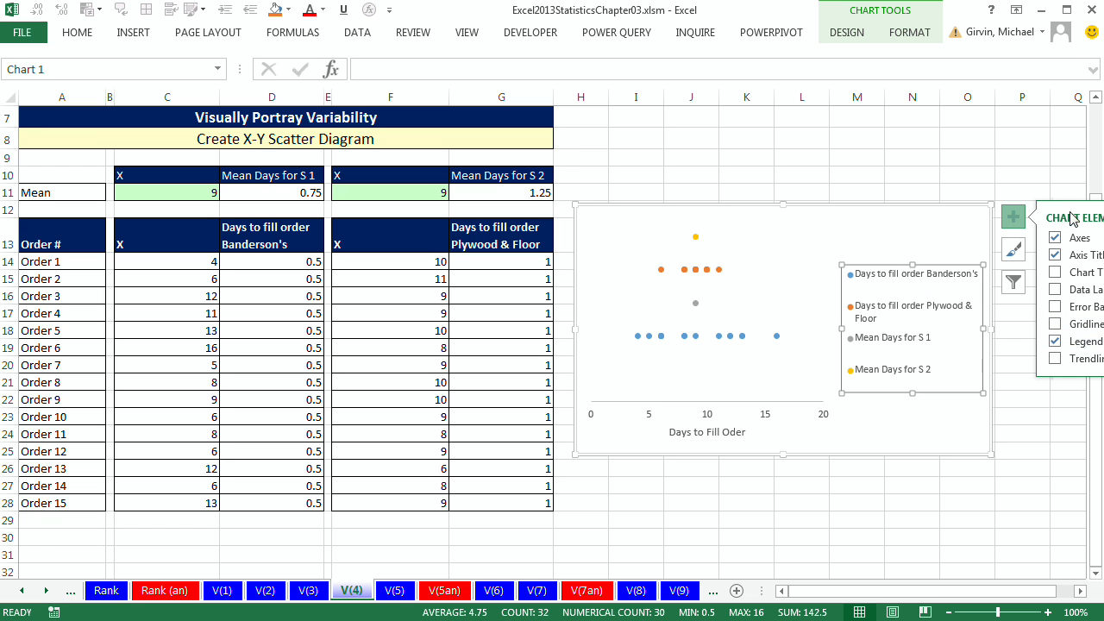
{"action": "right_click", "coordinate": [901, 272]}
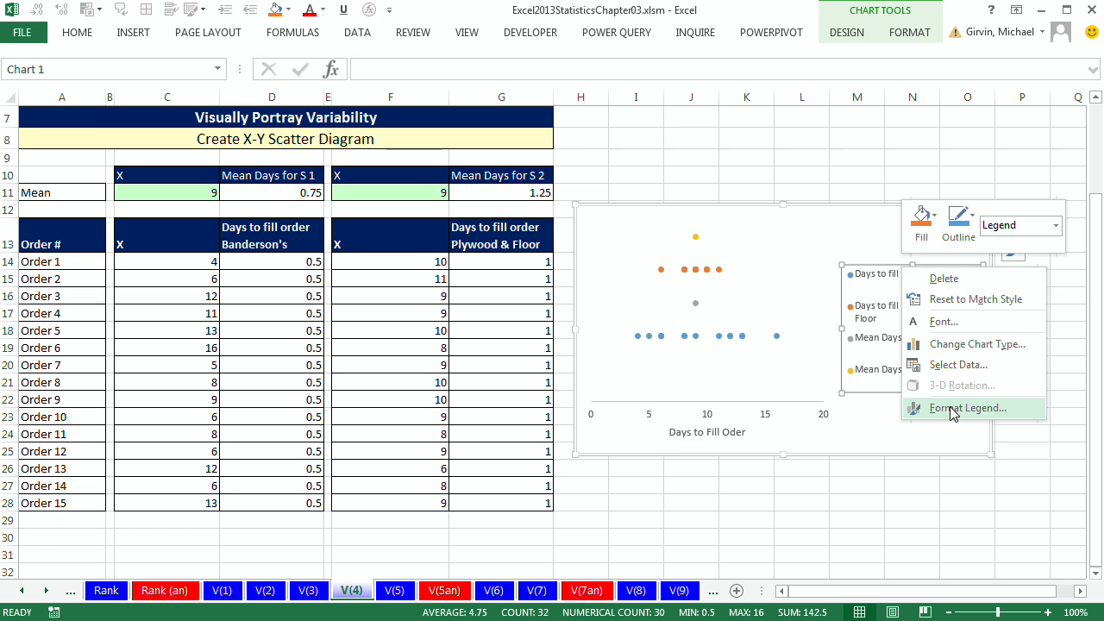
{"action": "key", "text": "Escape"}
{"action": "key", "text": "ctrl+1"}
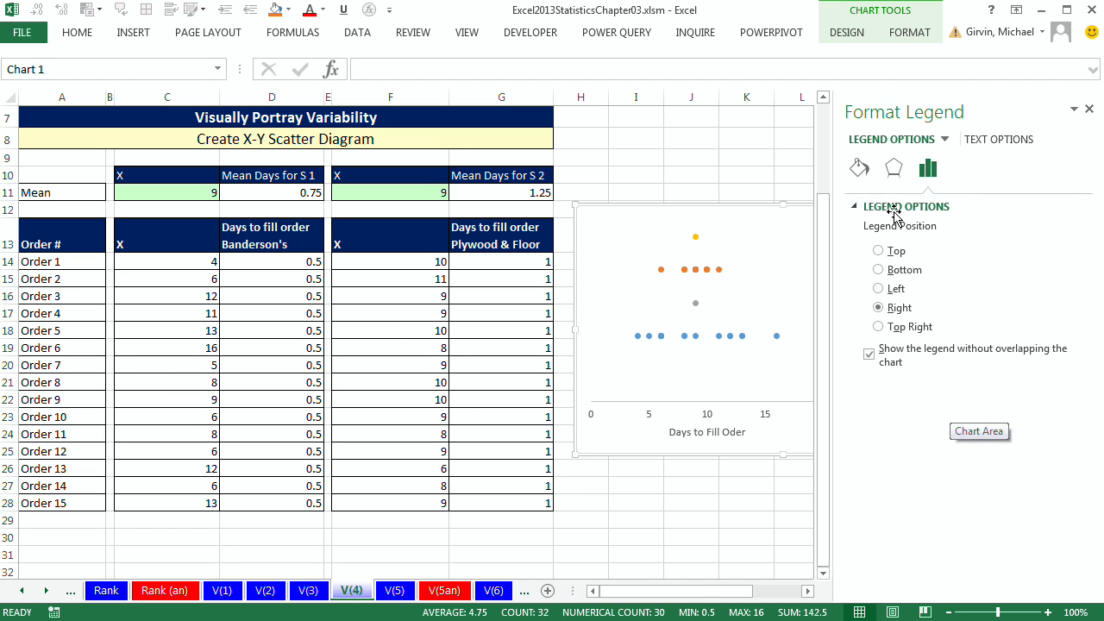
{"action": "left_click", "coordinate": [894, 252]}
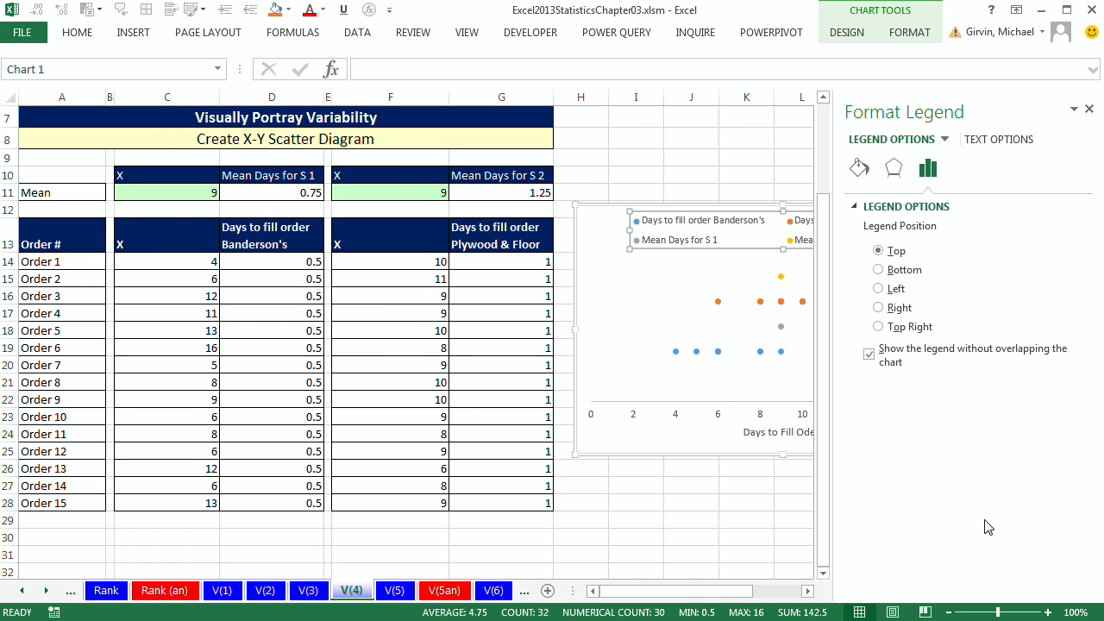
{"action": "left_click", "coordinate": [808, 590]}
{"action": "left_click", "coordinate": [808, 590]}
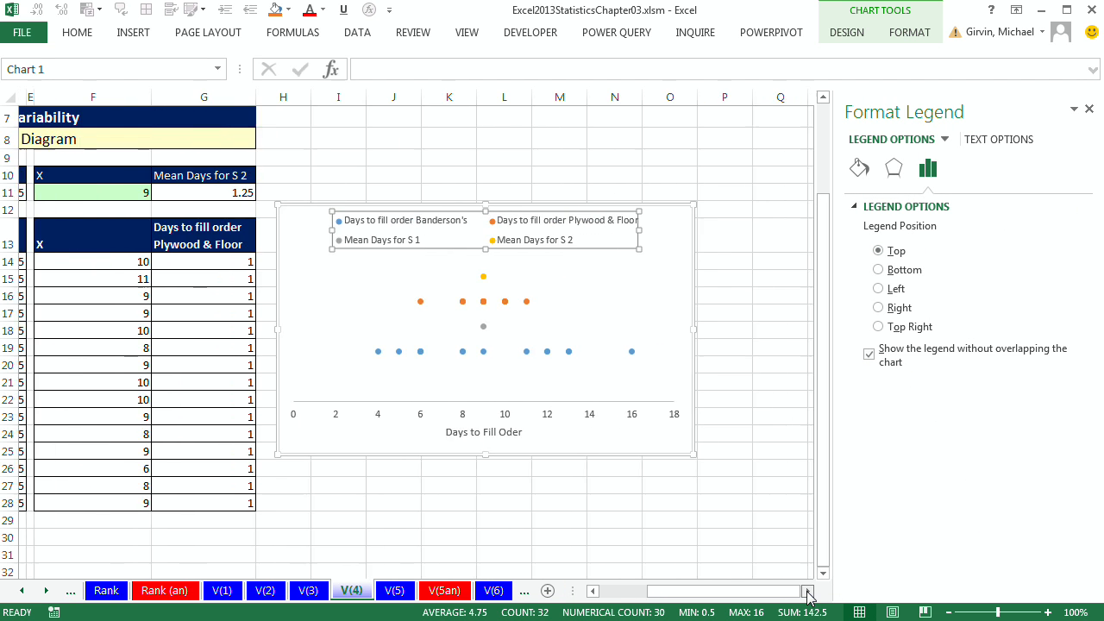
{"action": "left_click", "coordinate": [663, 246]}
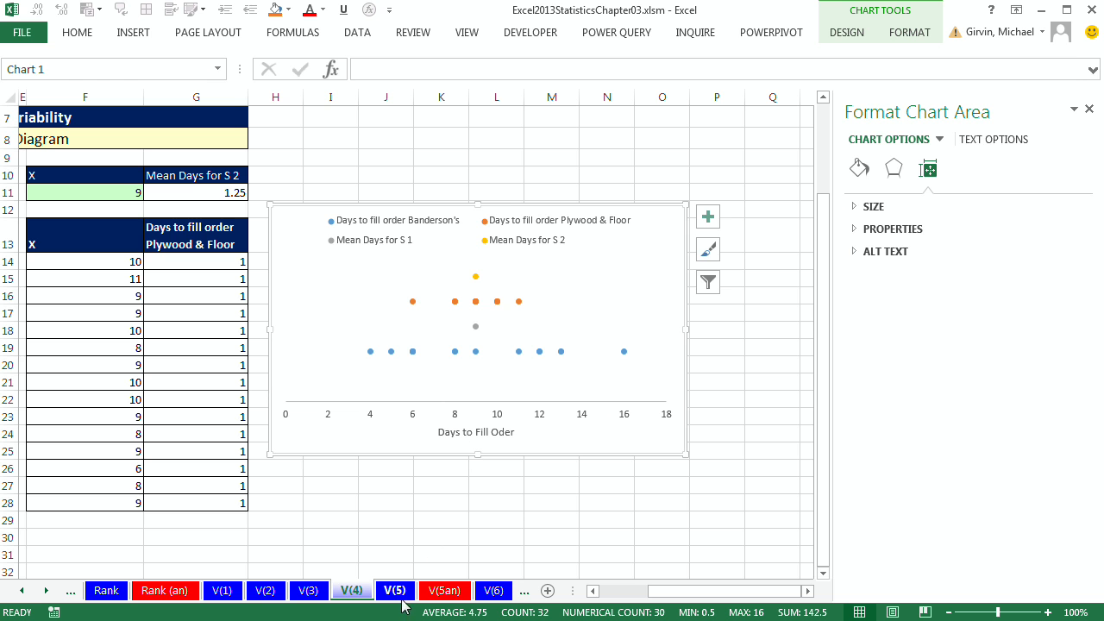
Step: Review the earlier variability sheets and inspect the sample standard deviation formula in D35 on V(7an)
{"action": "left_click", "coordinate": [443, 591]}
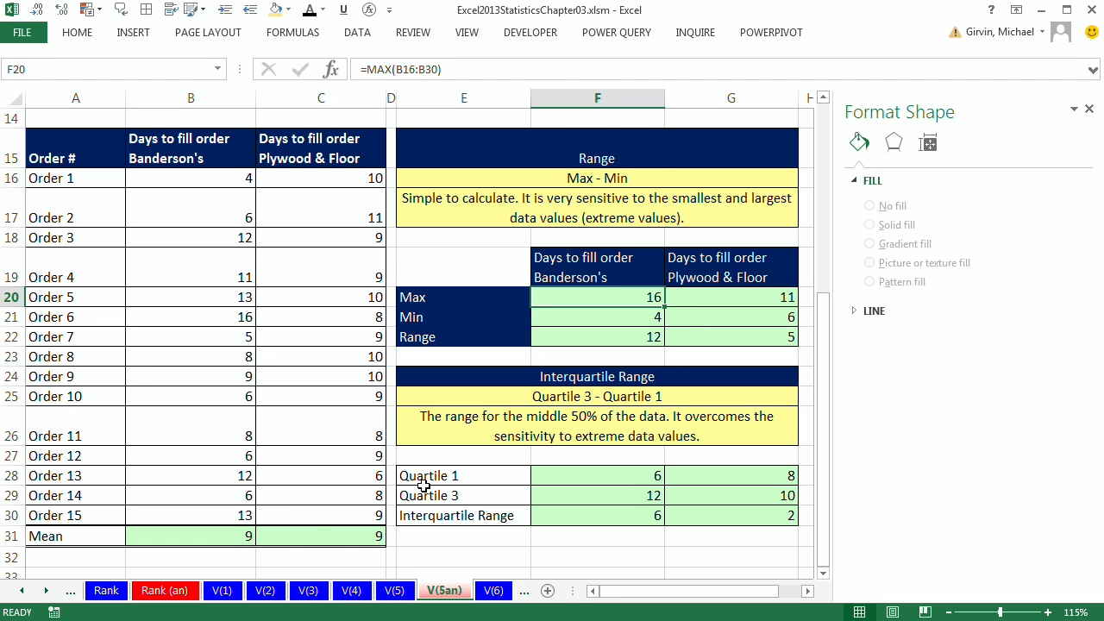
{"action": "left_click", "coordinate": [46, 591]}
{"action": "left_click", "coordinate": [47, 591]}
{"action": "left_click", "coordinate": [46, 591]}
{"action": "left_click", "coordinate": [46, 591]}
{"action": "left_click", "coordinate": [47, 590]}
{"action": "left_click", "coordinate": [337, 591]}
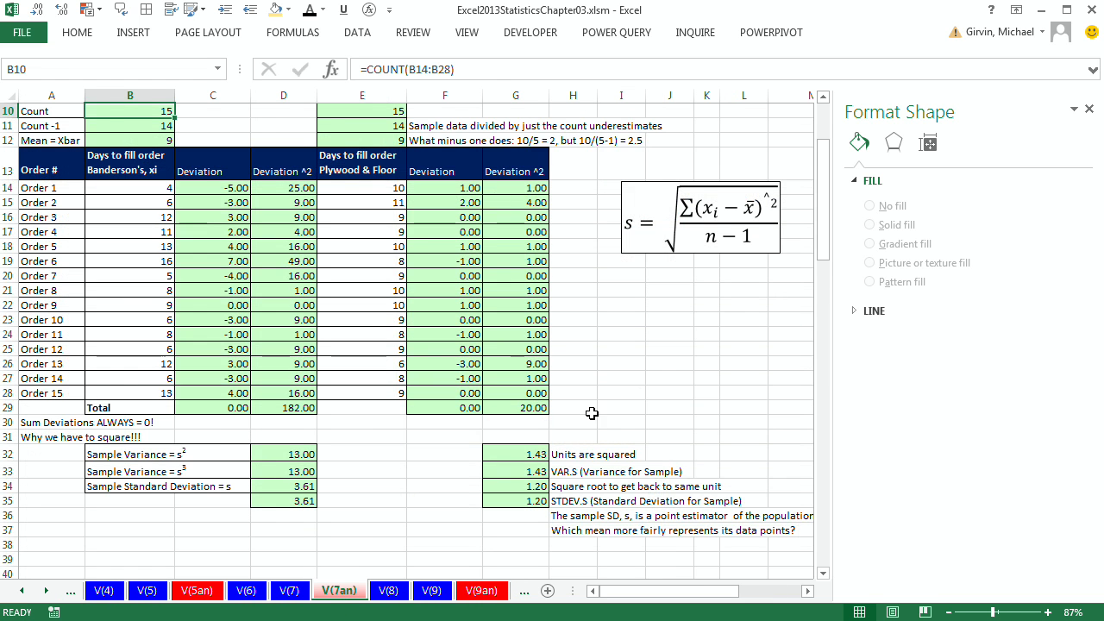
{"action": "scroll", "coordinate": [596, 410], "scroll_direction": "up", "scroll_amount": 1}
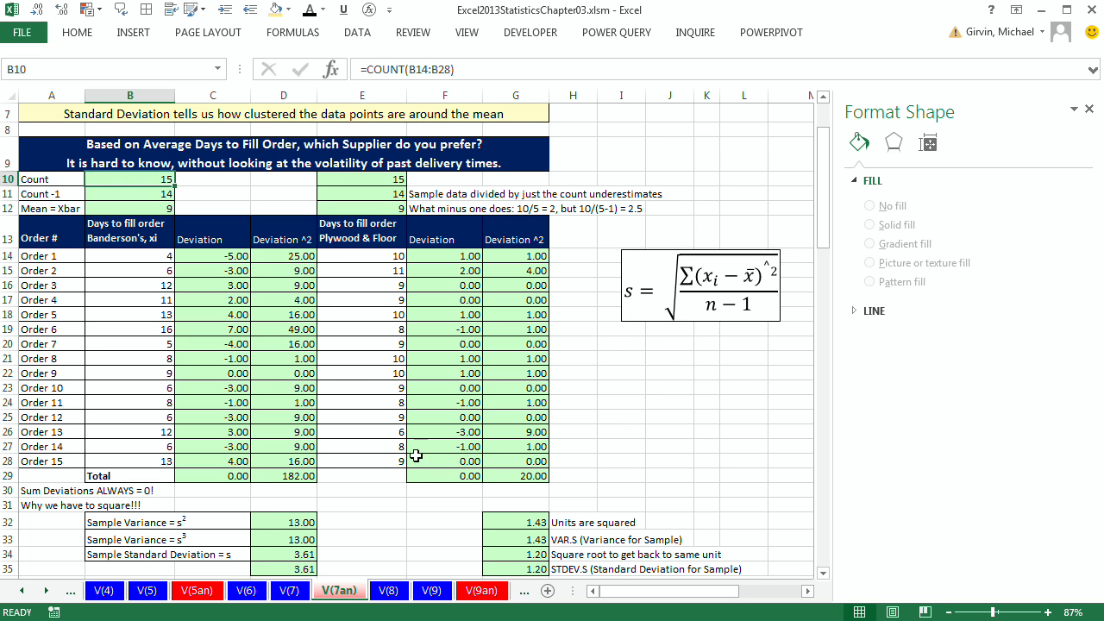
{"action": "scroll", "coordinate": [415, 466], "scroll_direction": "down", "scroll_amount": 2}
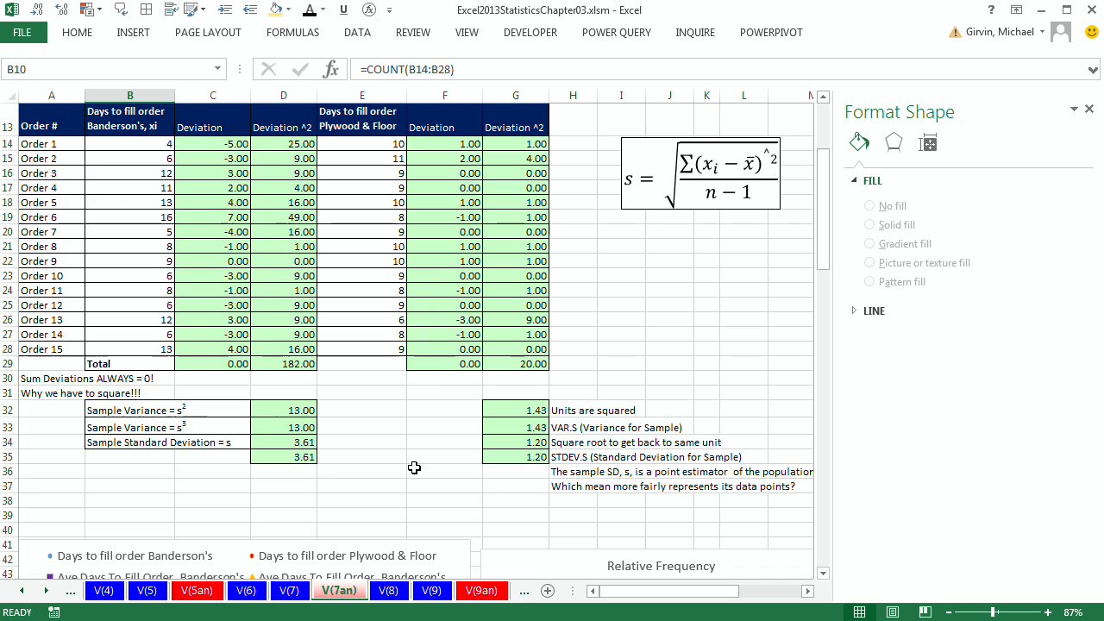
{"action": "double_click", "coordinate": [289, 452]}
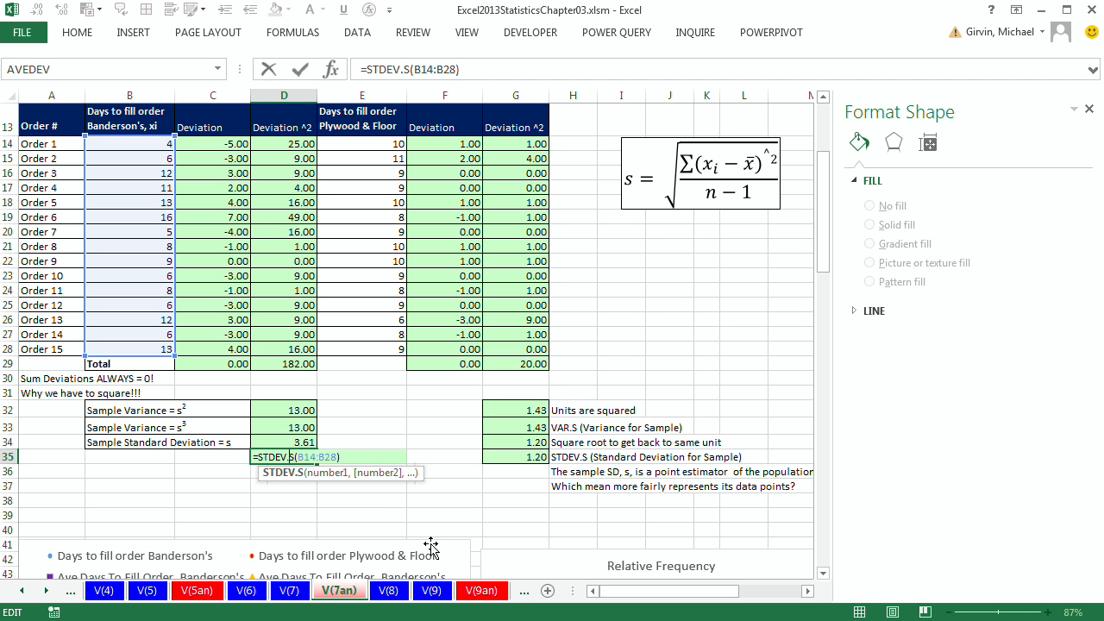
{"action": "key", "text": "Escape"}
Step: Go to the DS sheet's descriptive statistics for transaction amounts and open the Data Analysis tool
{"action": "left_click", "coordinate": [431, 590]}
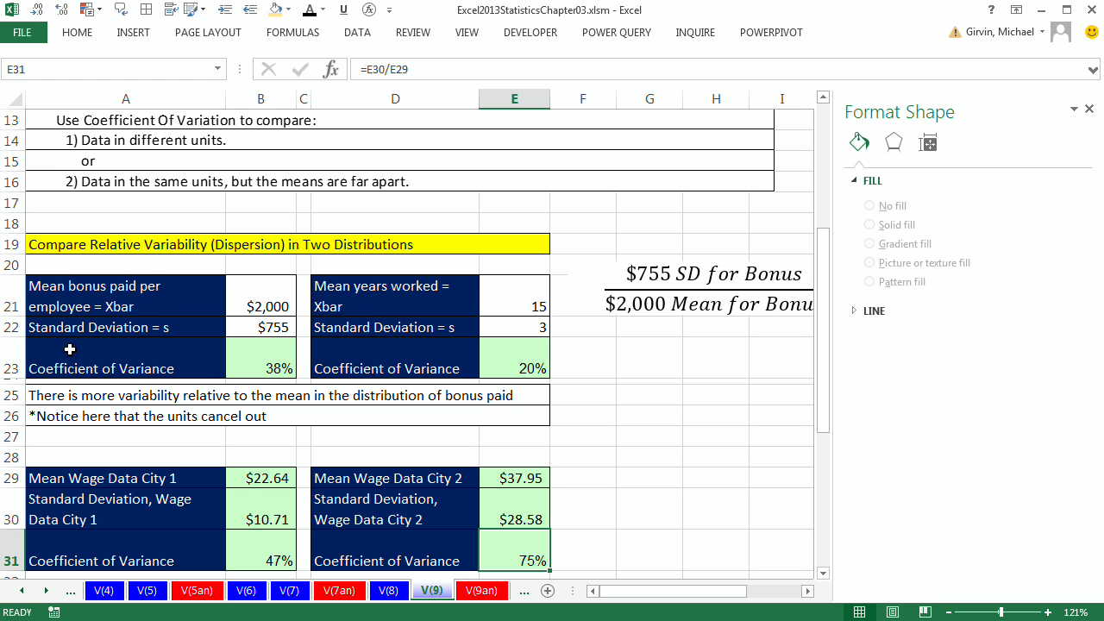
{"action": "left_click", "coordinate": [47, 591]}
{"action": "left_click", "coordinate": [47, 591]}
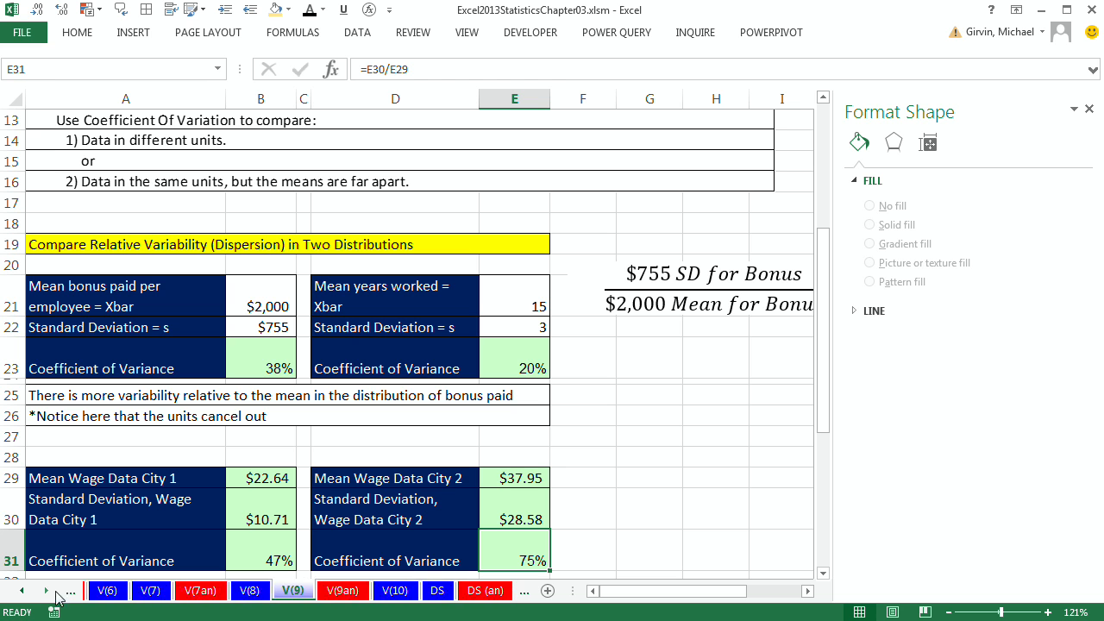
{"action": "left_click", "coordinate": [438, 590]}
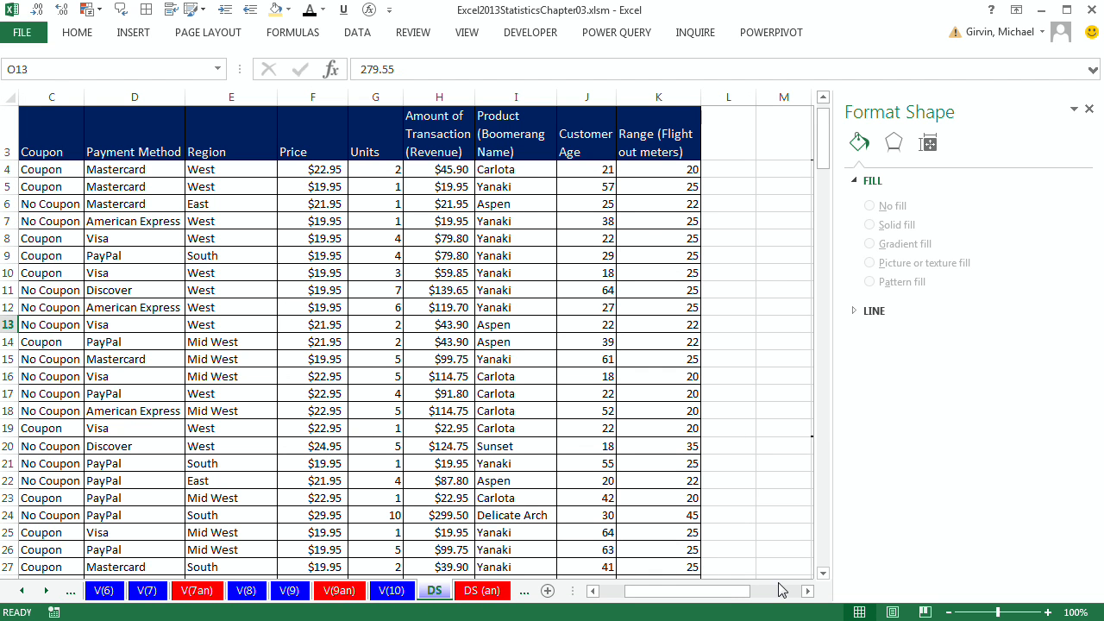
{"action": "left_click", "coordinate": [807, 591]}
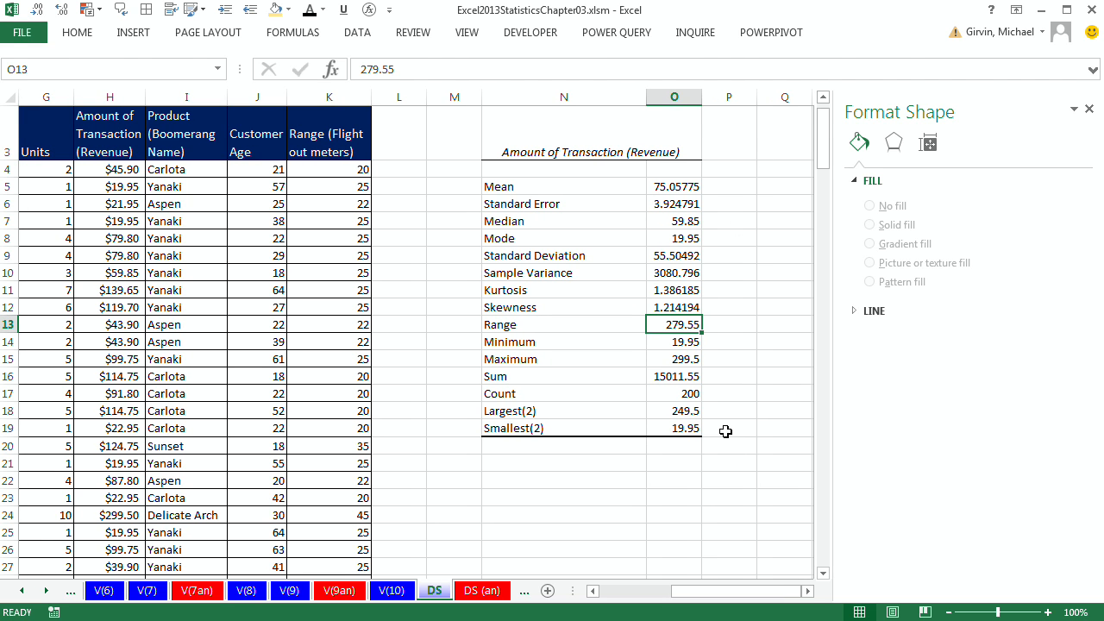
{"action": "left_click", "coordinate": [357, 32]}
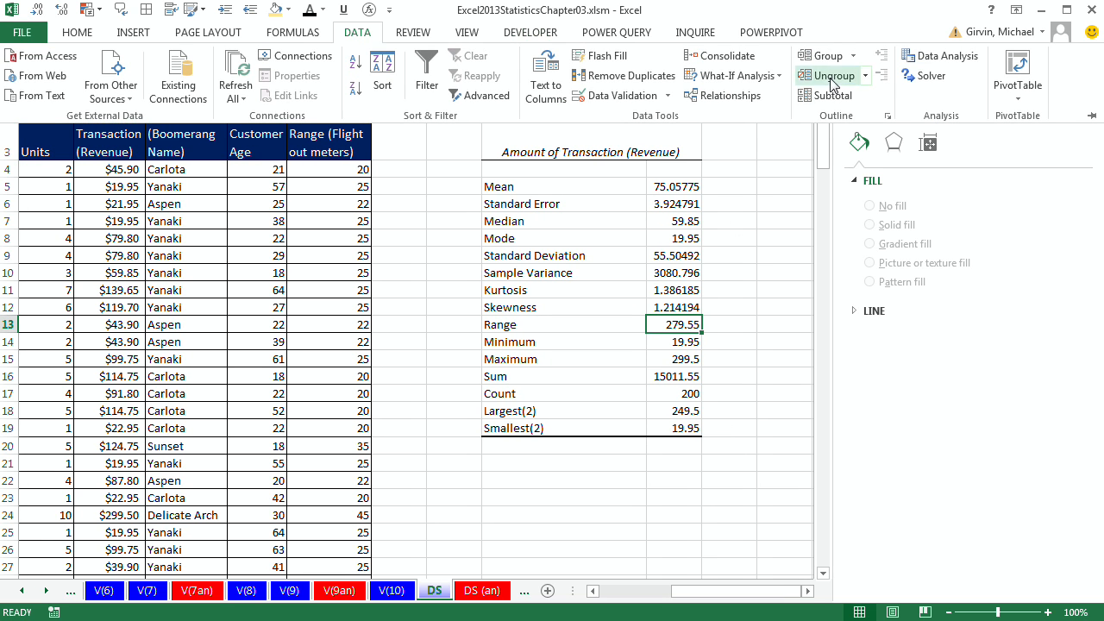
{"action": "left_click", "coordinate": [947, 59]}
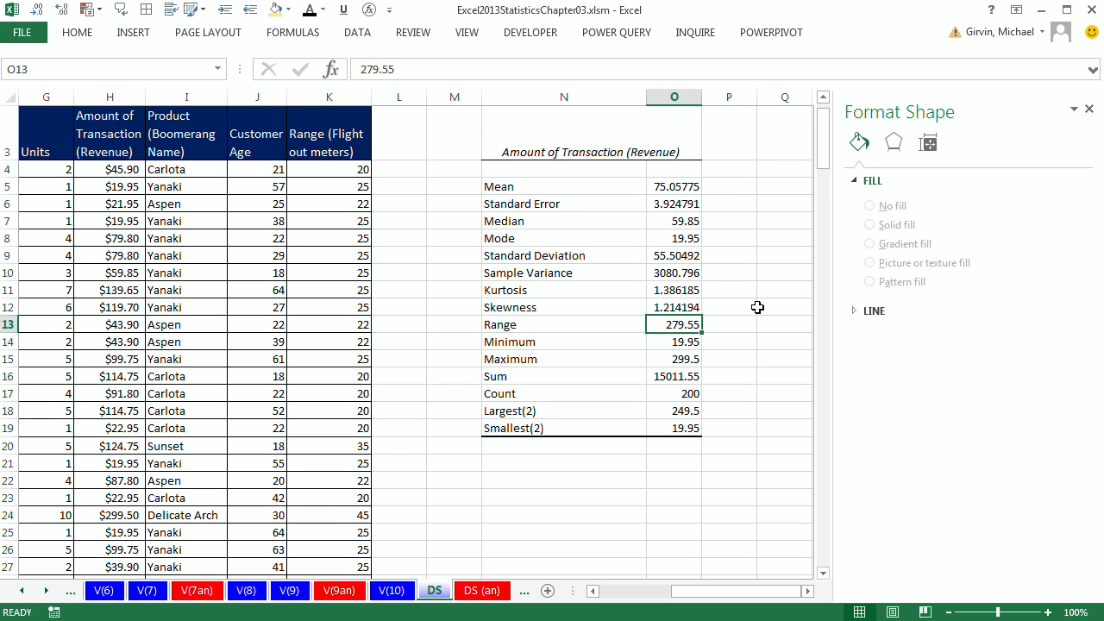